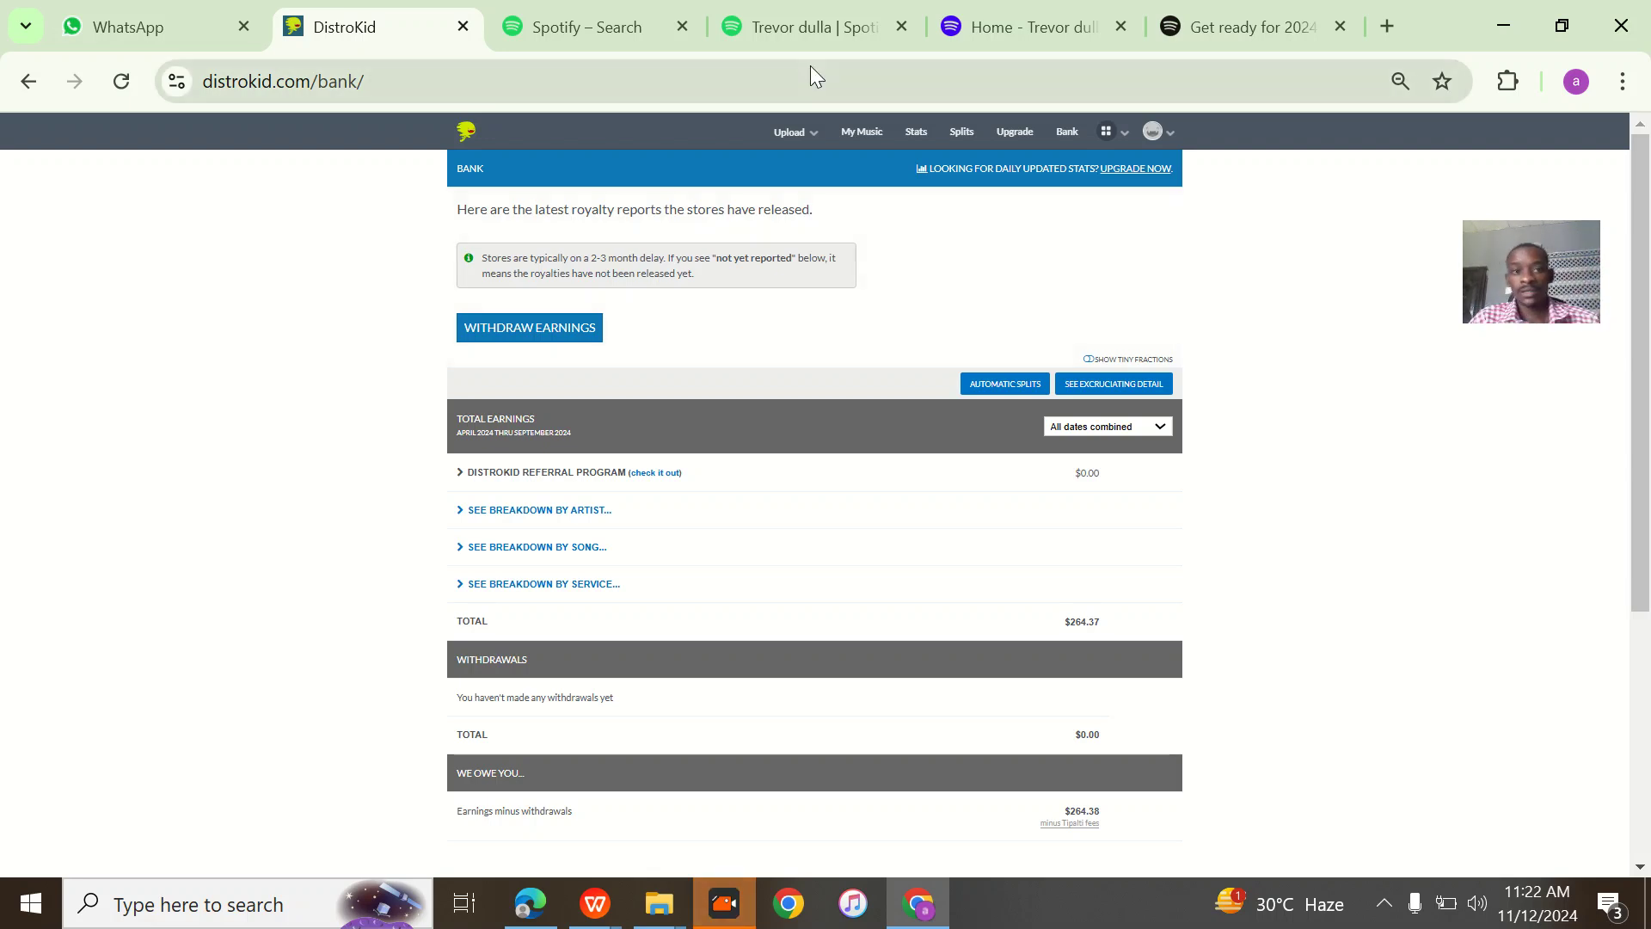
View the verified Trevor dulla artist page, then return to the Spotify Search tab.
{"action": "left_click", "coordinate": [822, 19]}
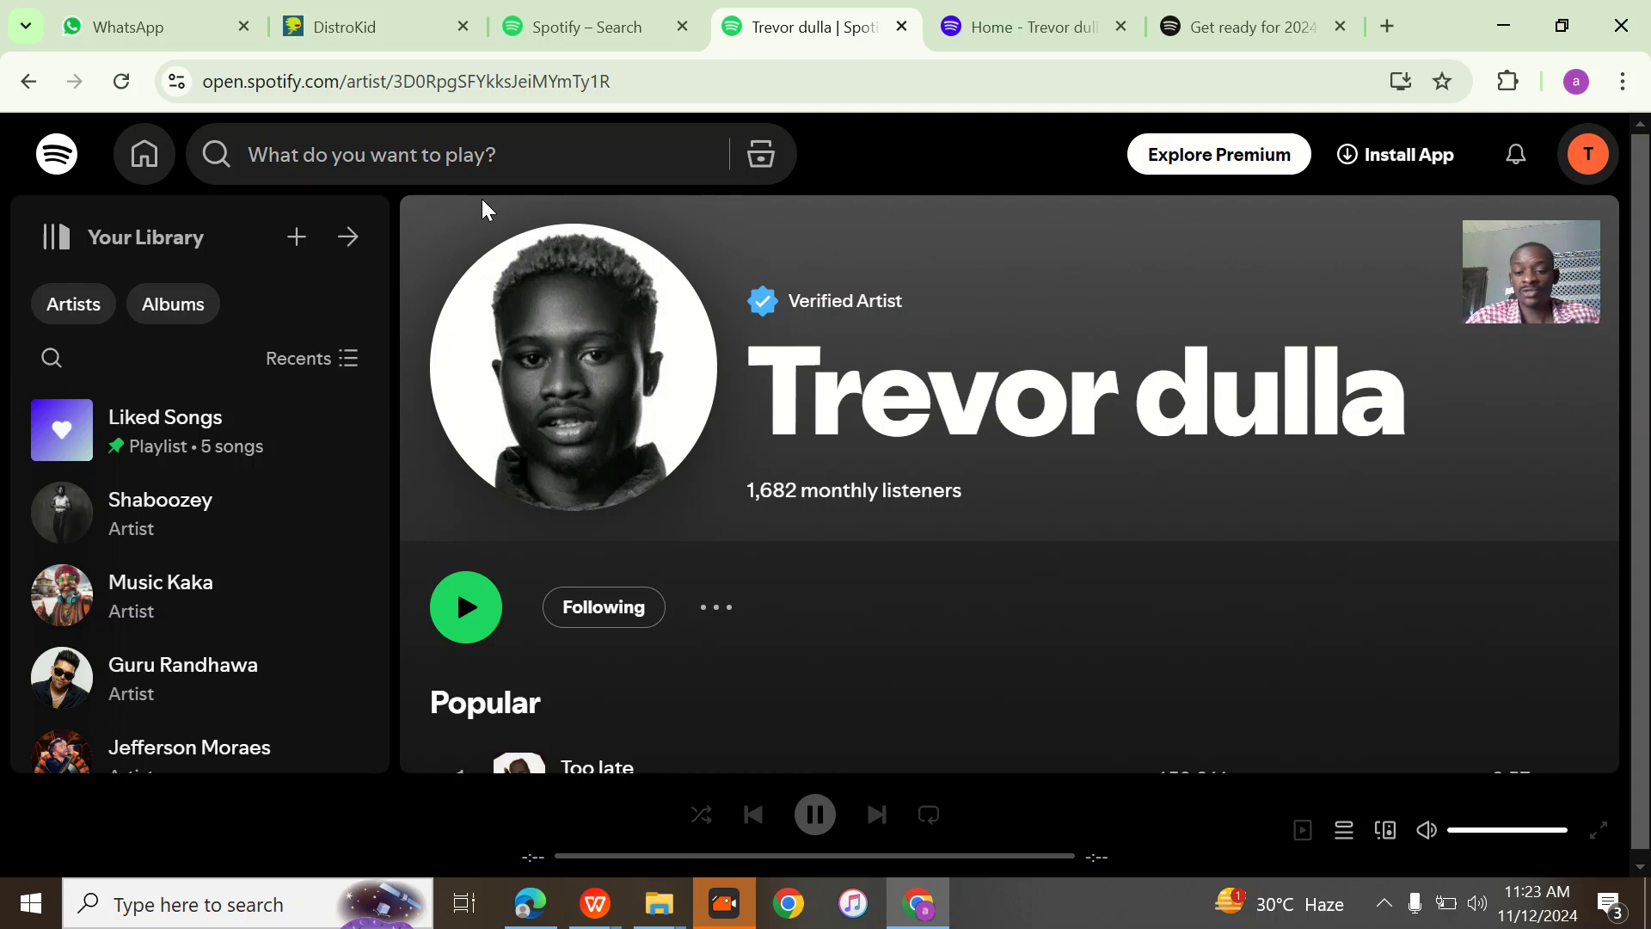
{"action": "key", "text": "XF86MonBrightnessUp"}
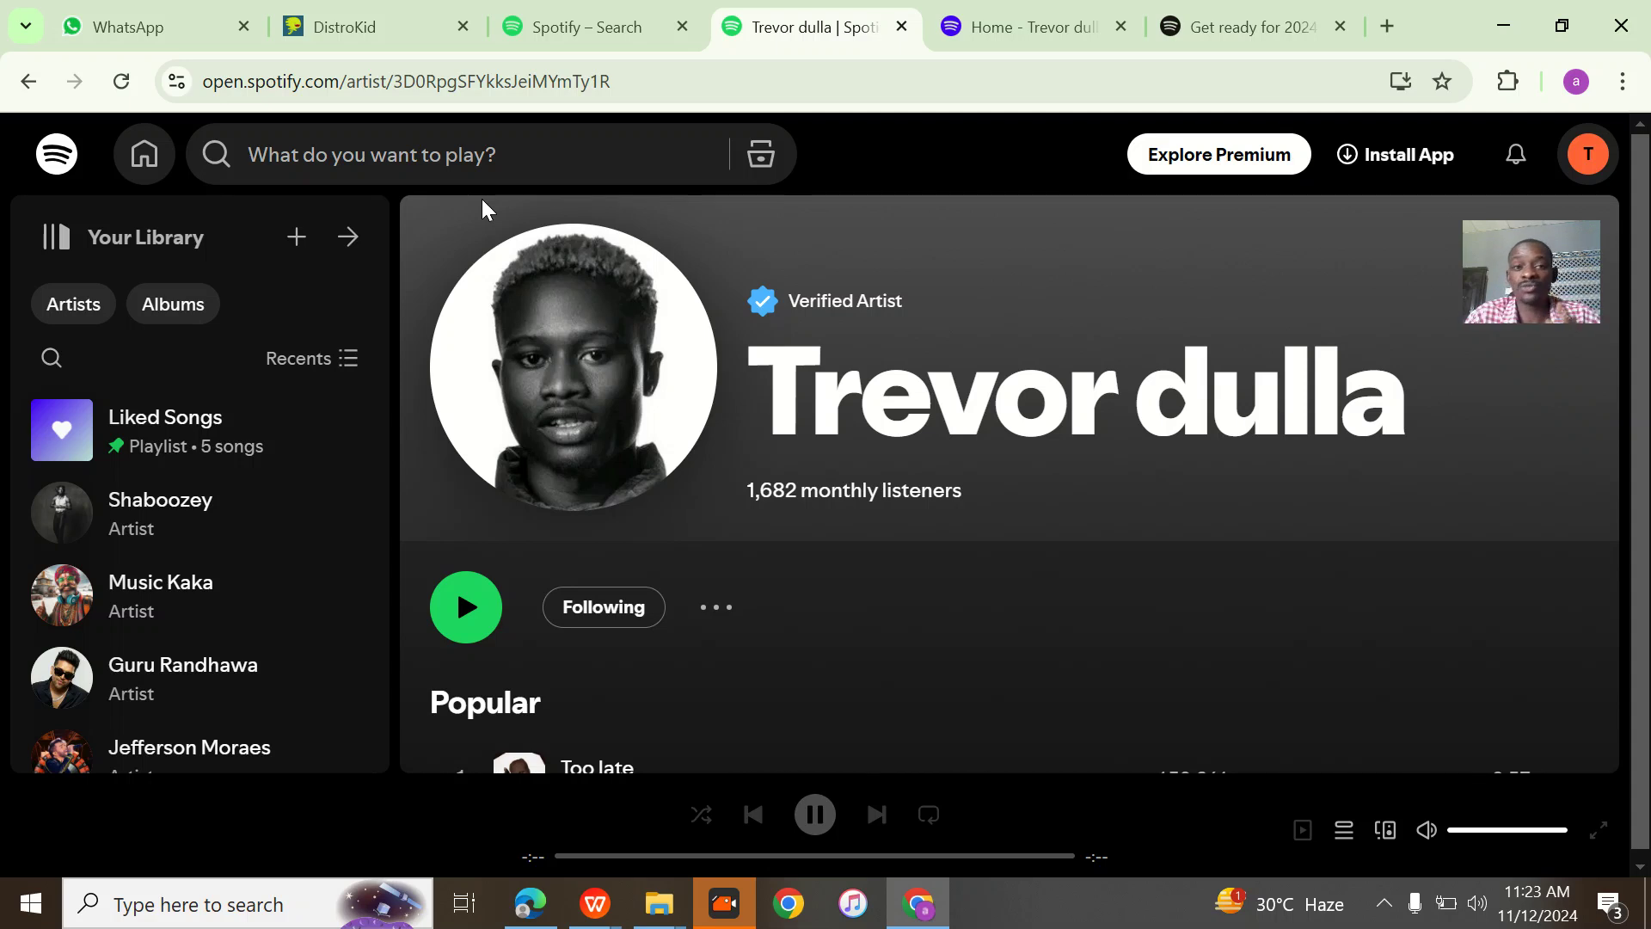
{"action": "left_click", "coordinate": [595, 19]}
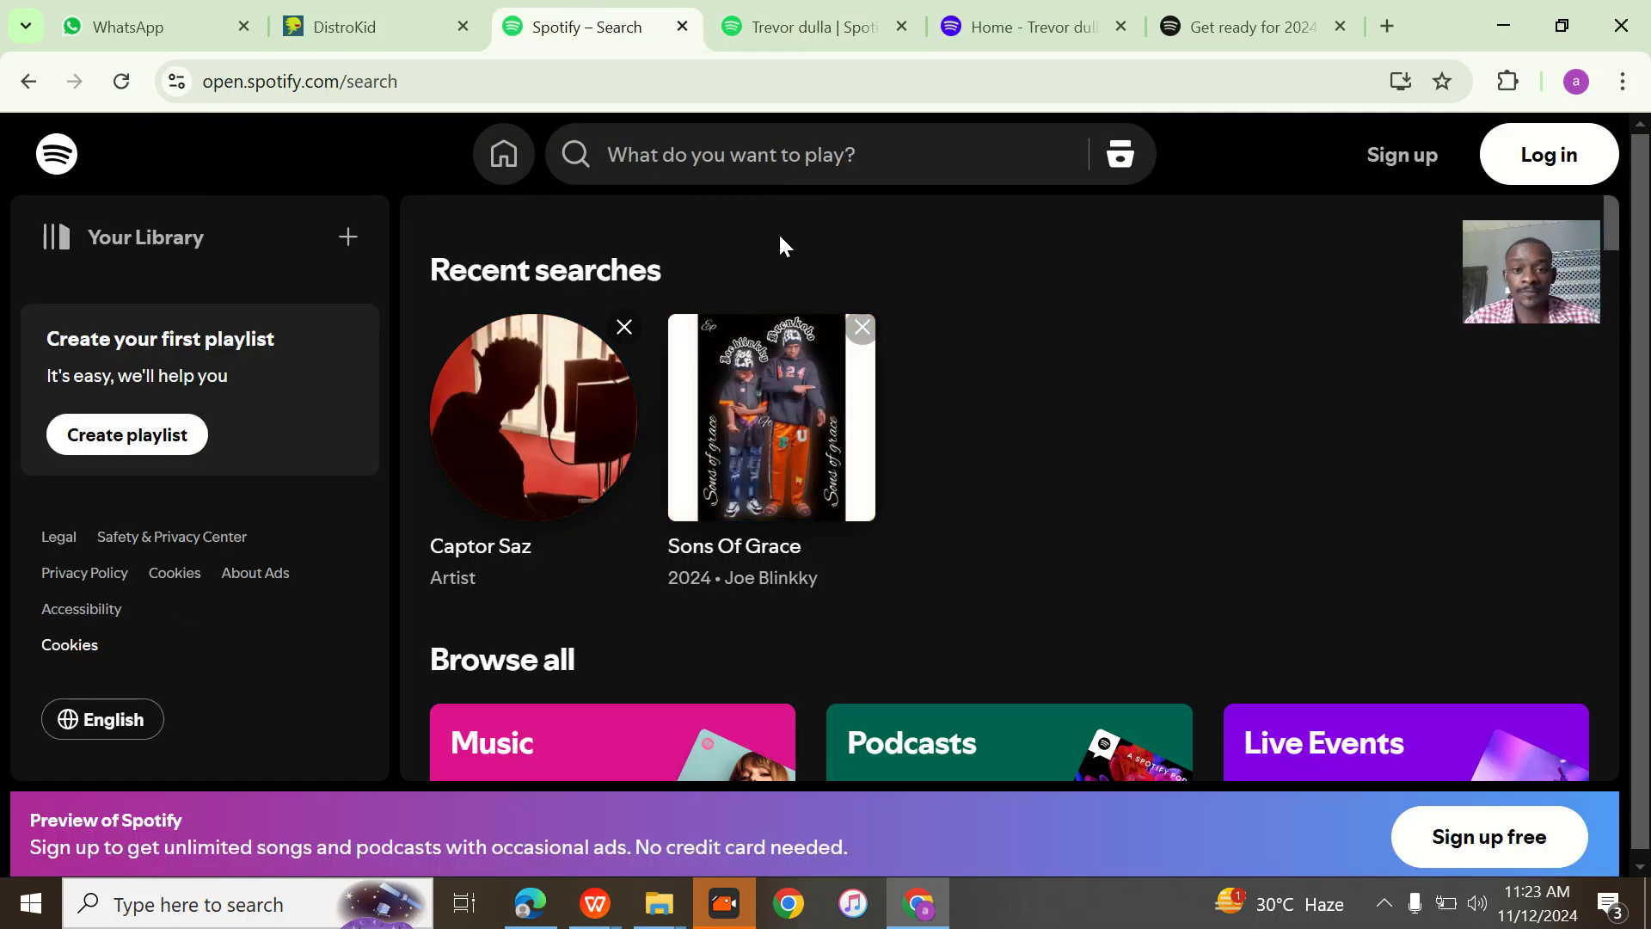
Search 'trevor dulla' and open the second Trevor dulla artist from the results.
{"action": "left_click", "coordinate": [697, 156]}
{"action": "type", "text": "tr"}
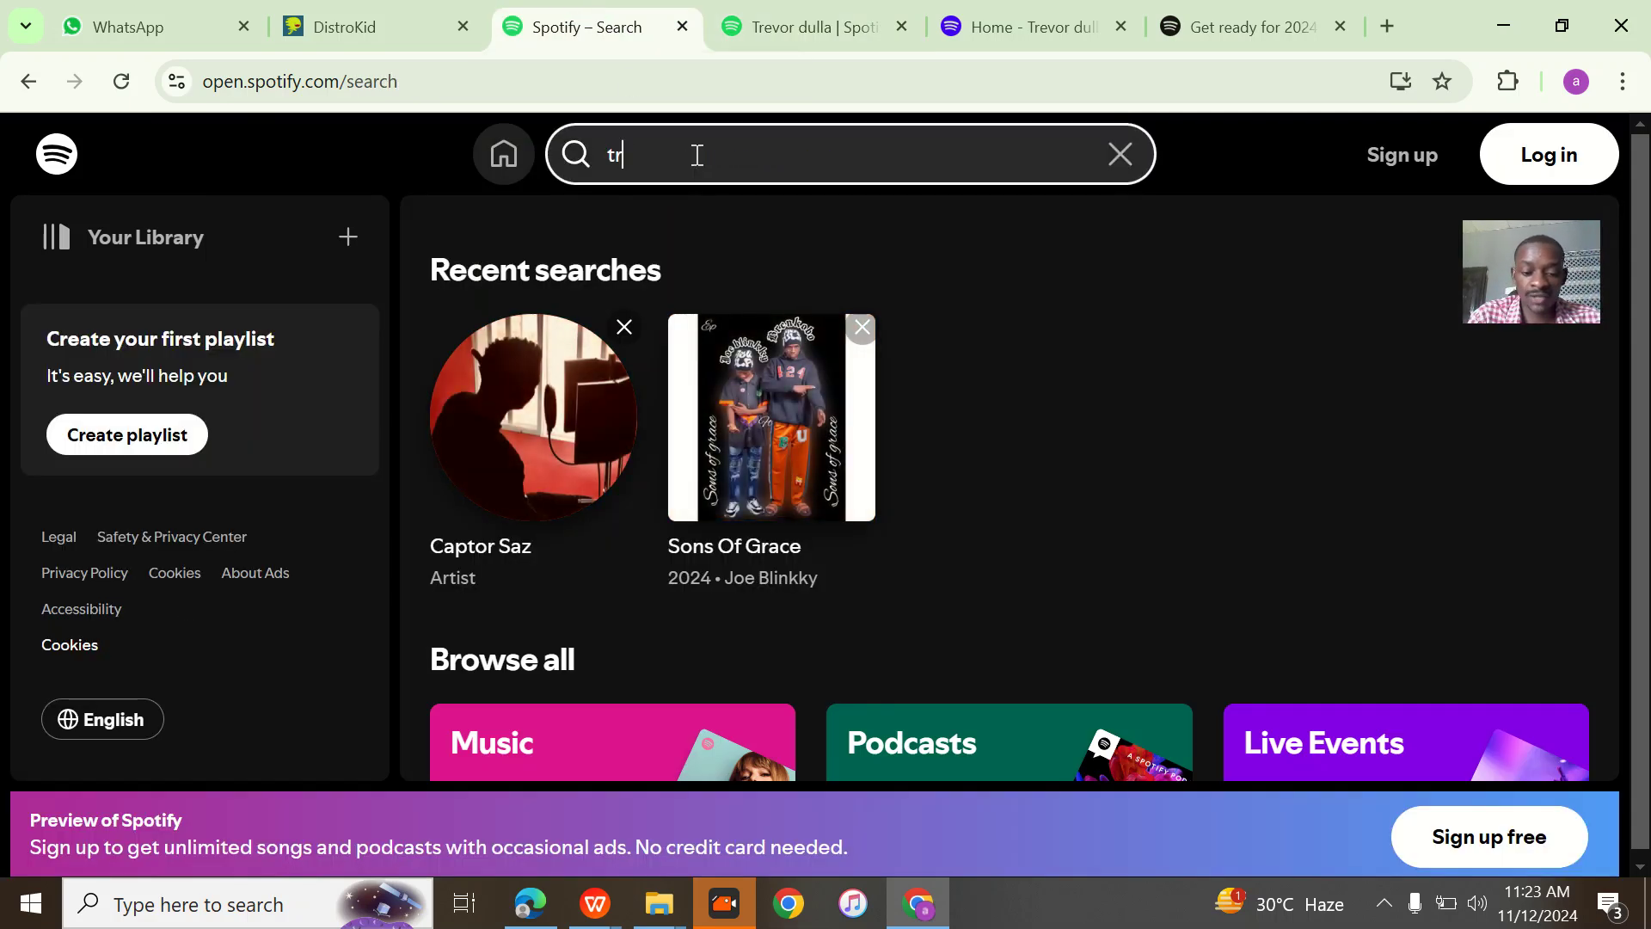
{"action": "type", "text": "evor"}
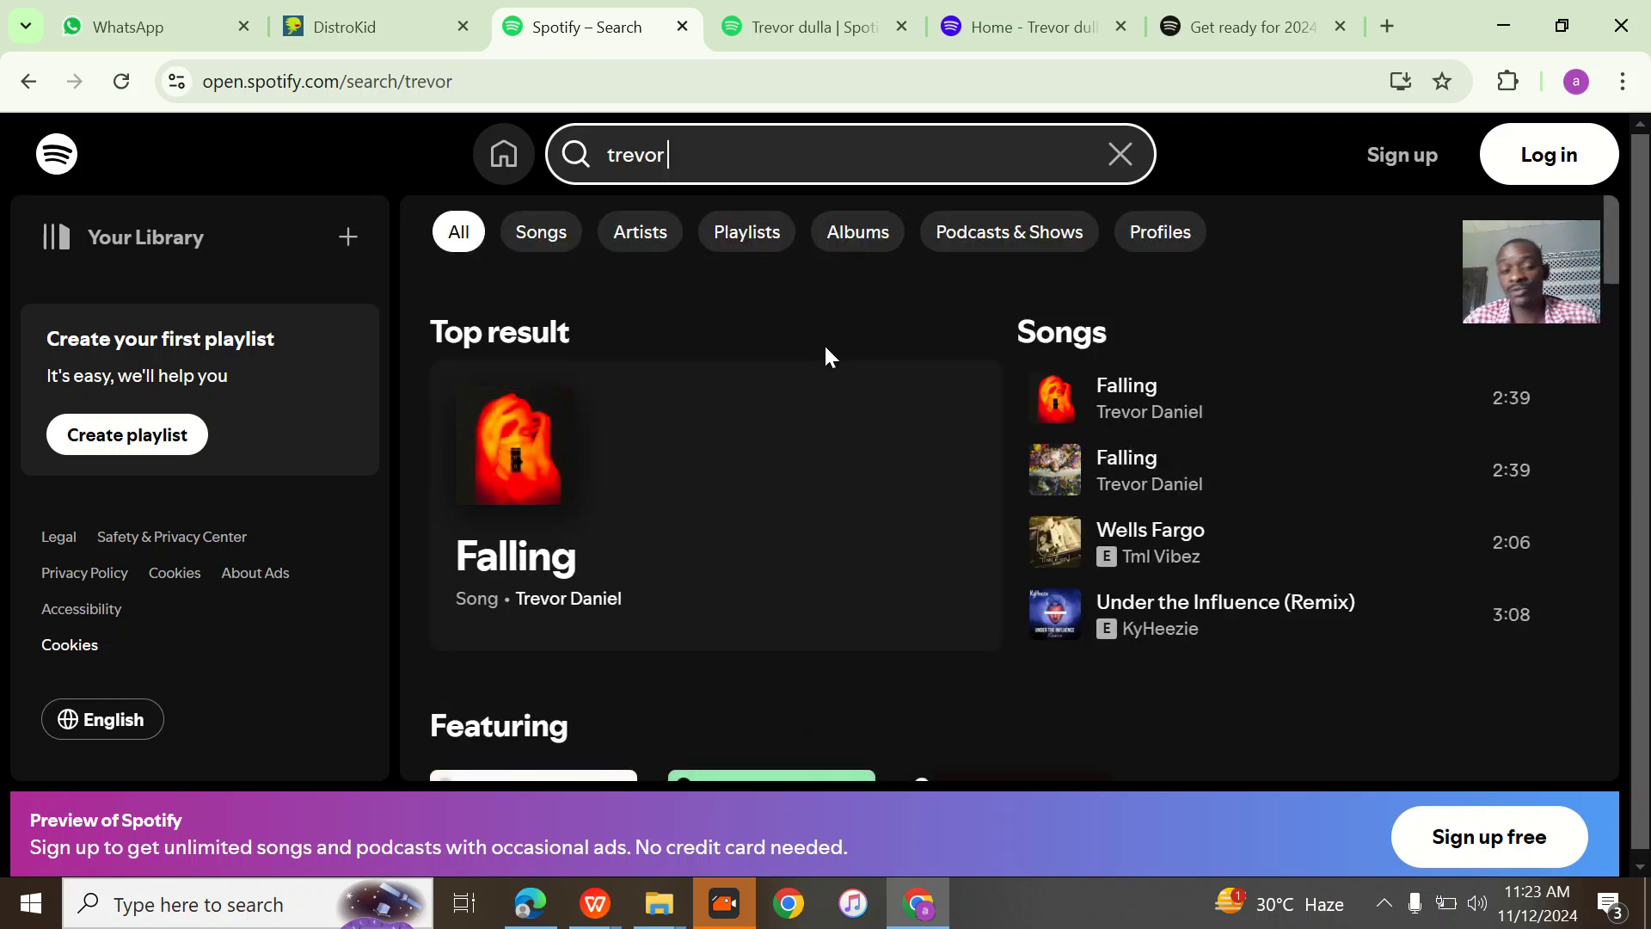
{"action": "type", "text": " dulla"}
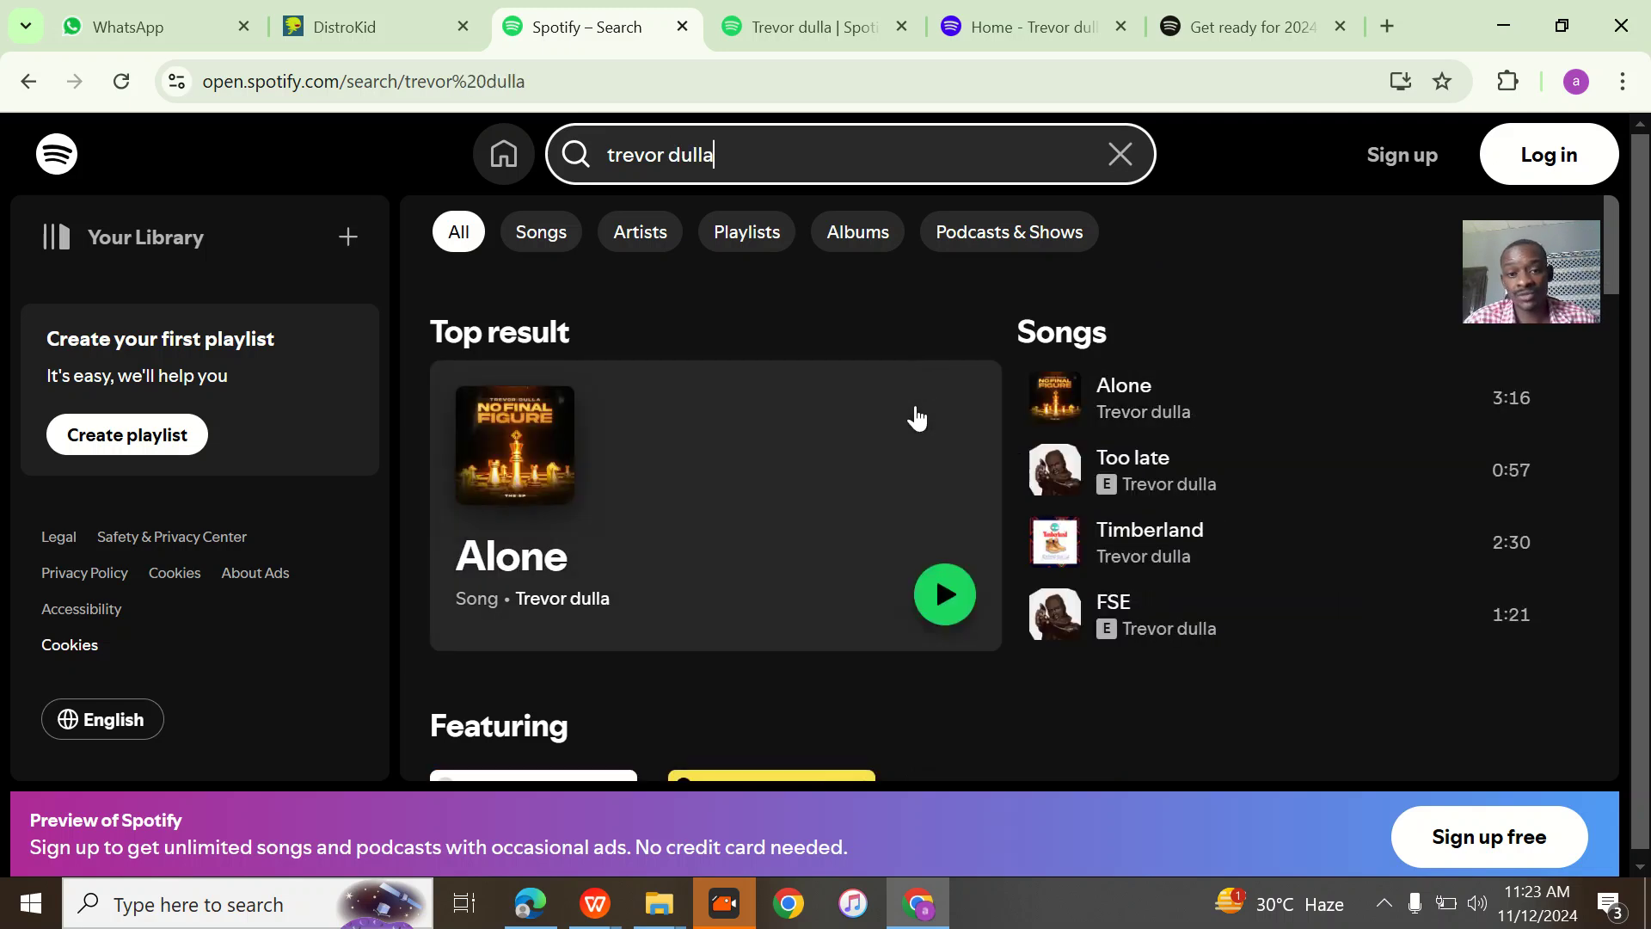
{"action": "left_click", "coordinate": [594, 600]}
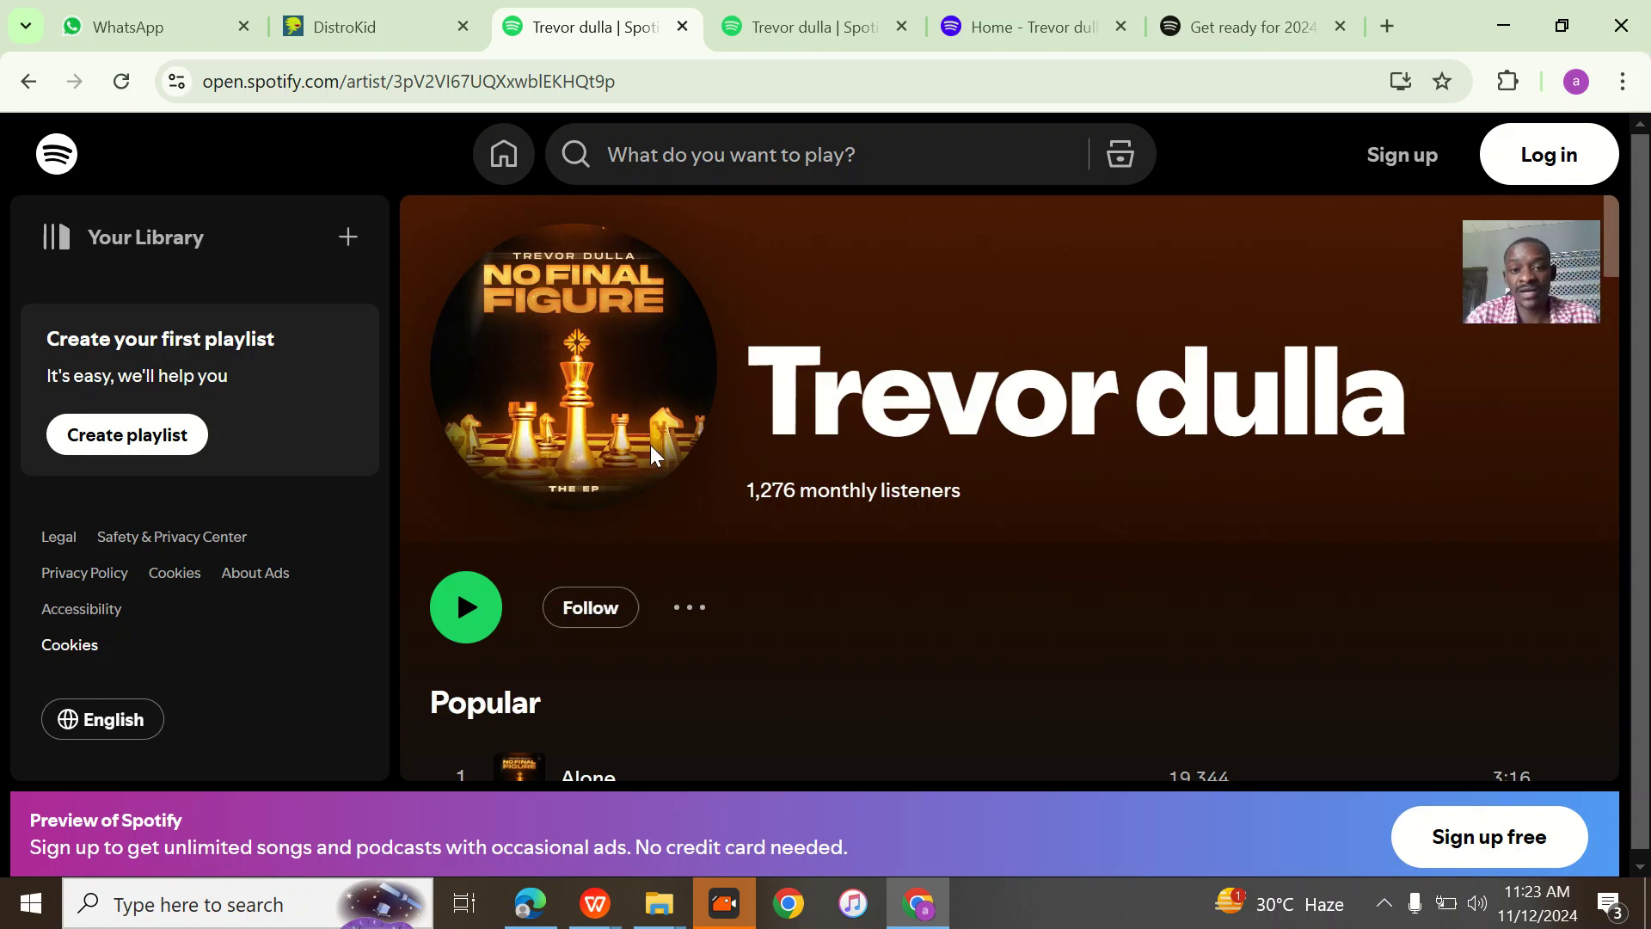
Compare the second Trevor dulla profile with the verified one showing 1,682 monthly listeners.
{"action": "left_click", "coordinate": [774, 35]}
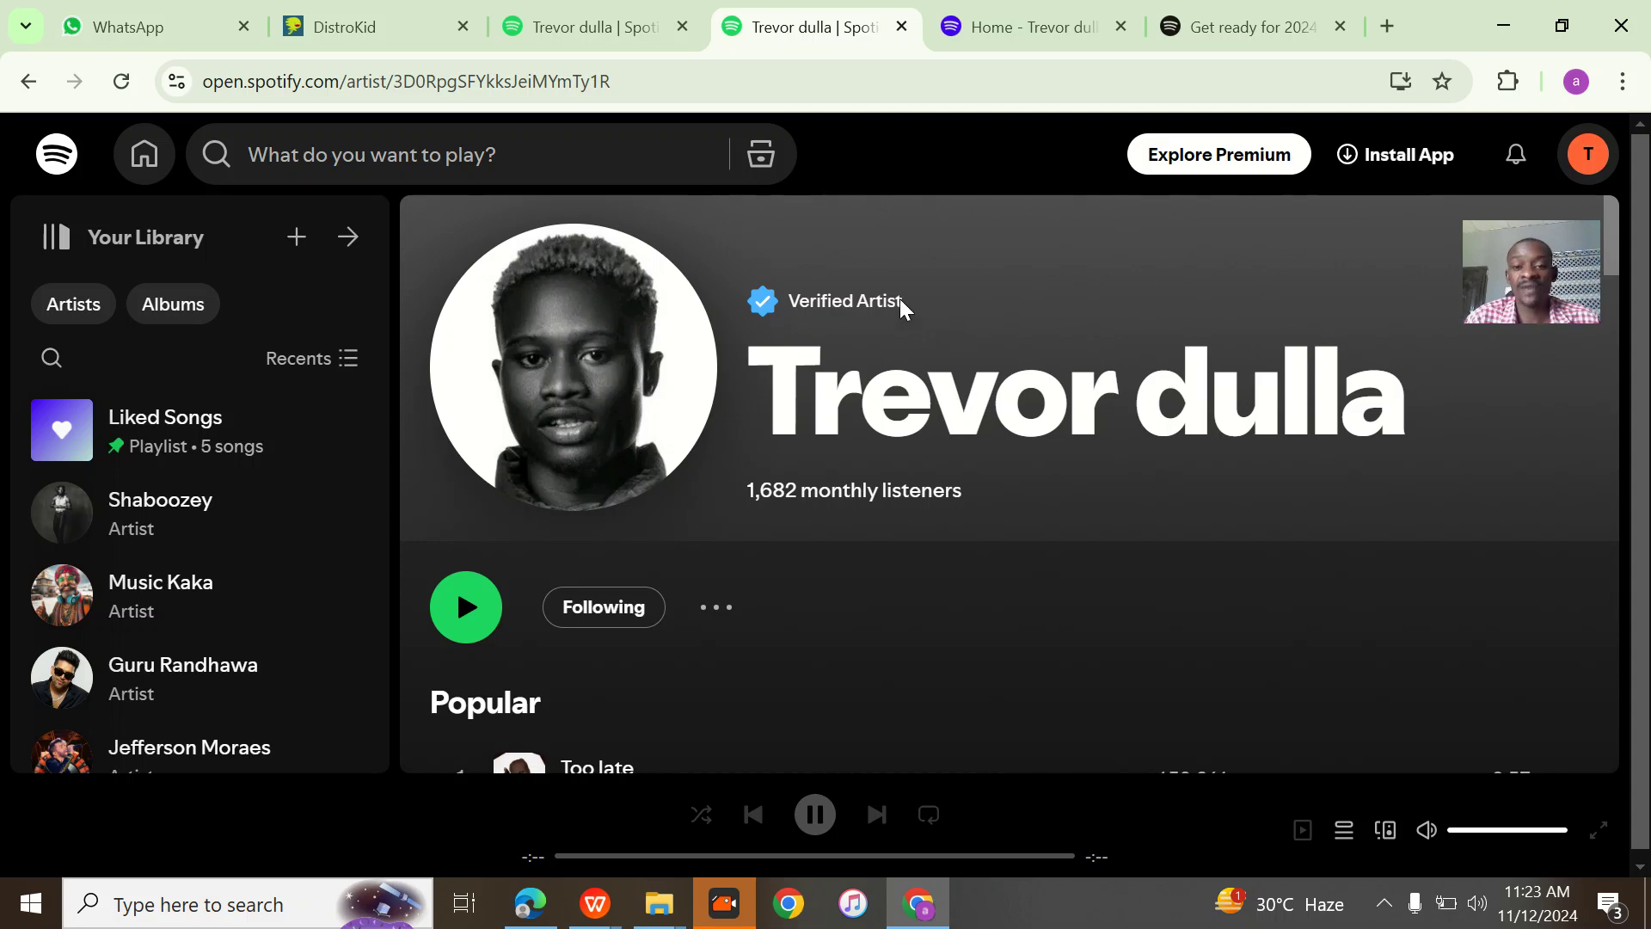
{"action": "left_click", "coordinate": [573, 40]}
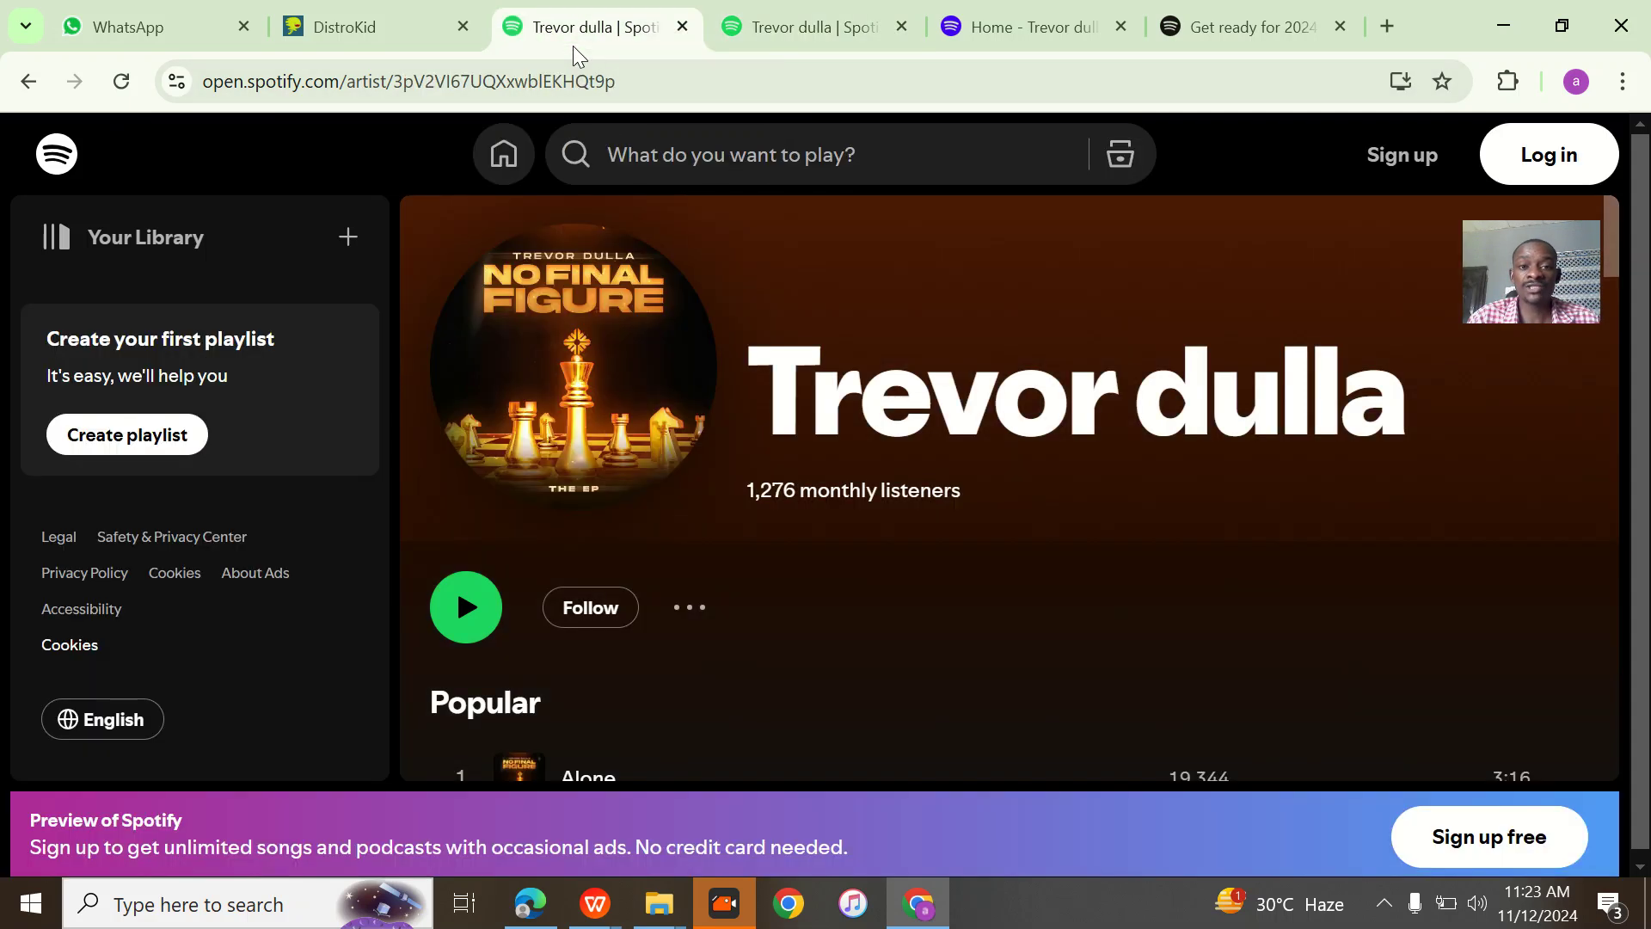
{"action": "left_click", "coordinate": [809, 17]}
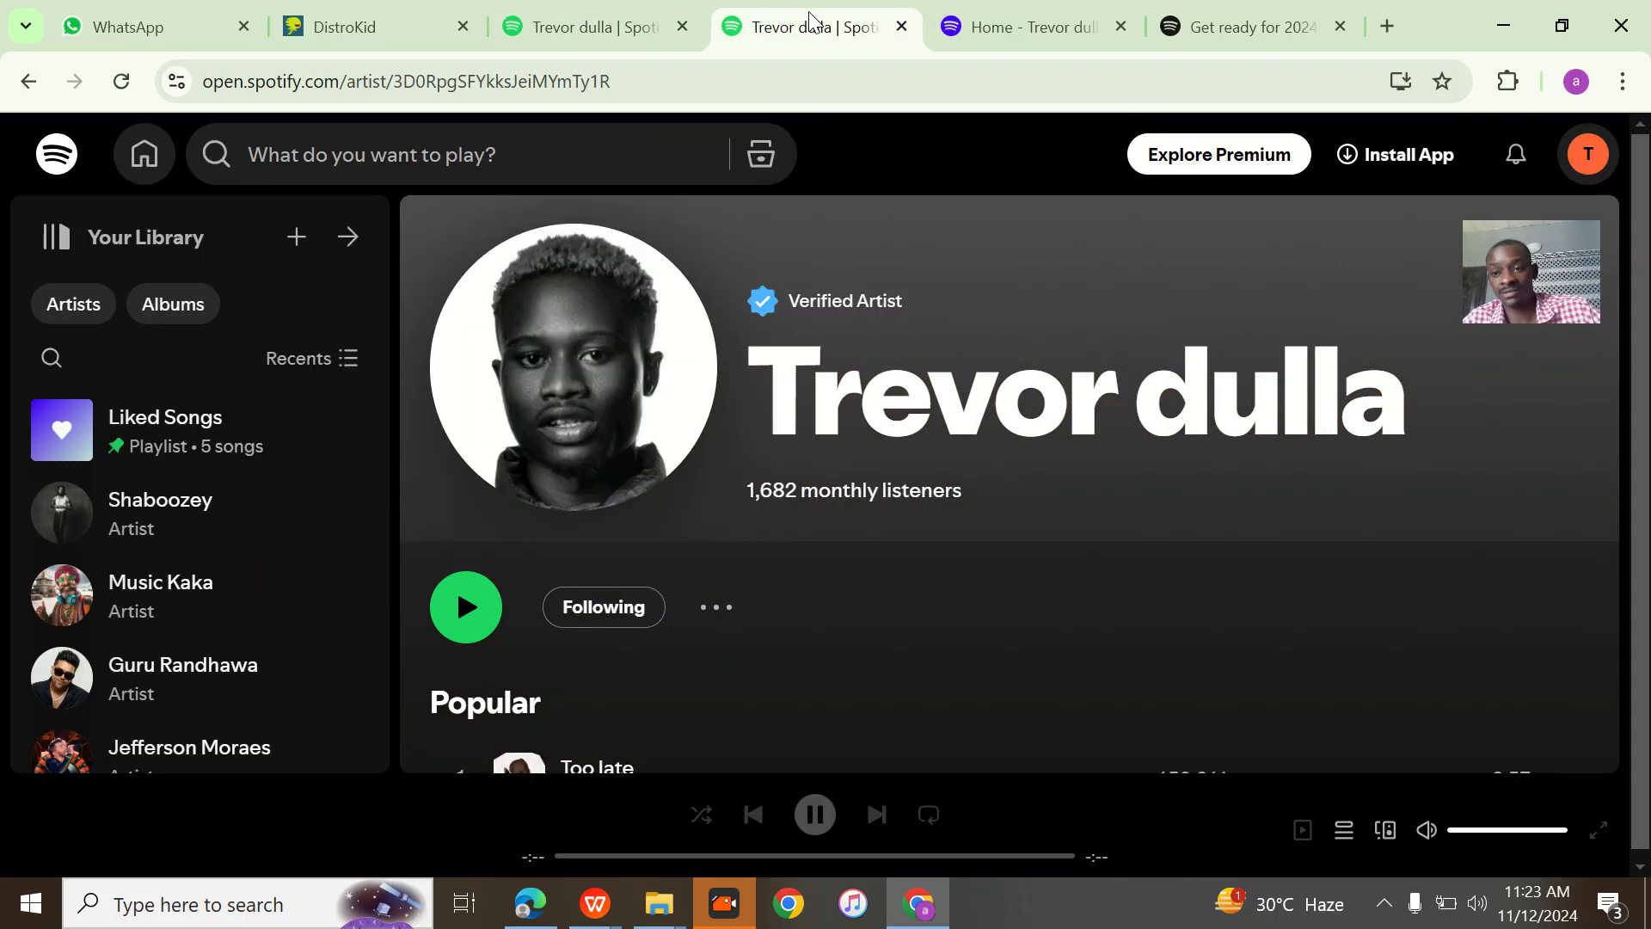
{"action": "scroll", "coordinate": [612, 361], "scroll_direction": "down", "scroll_amount": 1}
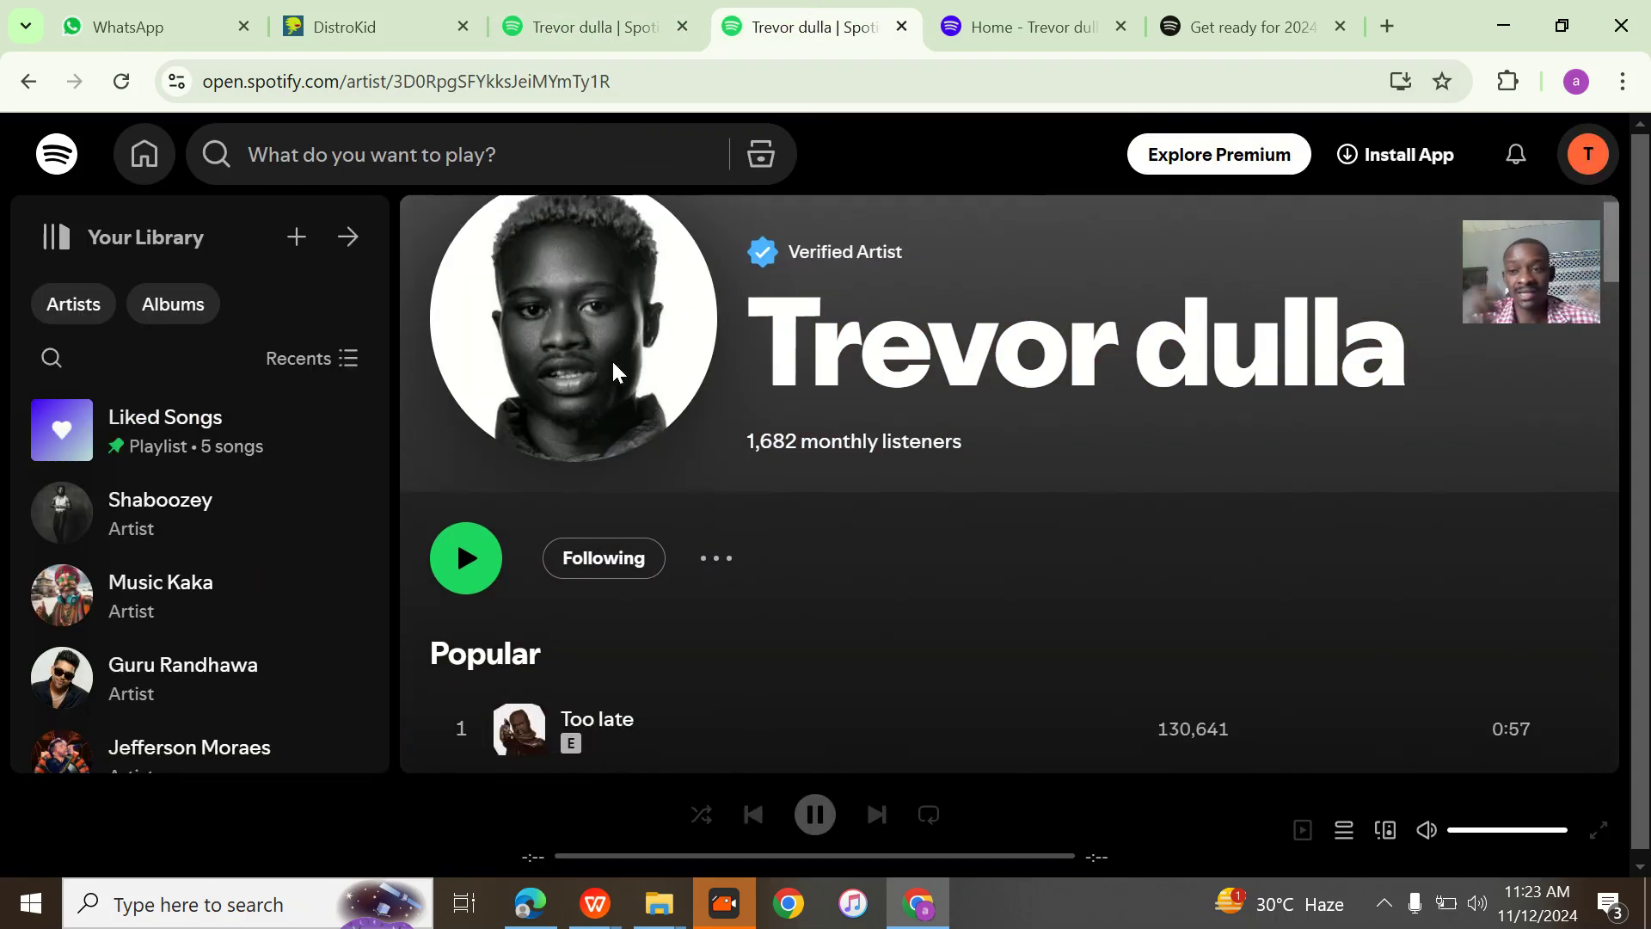
{"action": "left_click", "coordinate": [358, 22]}
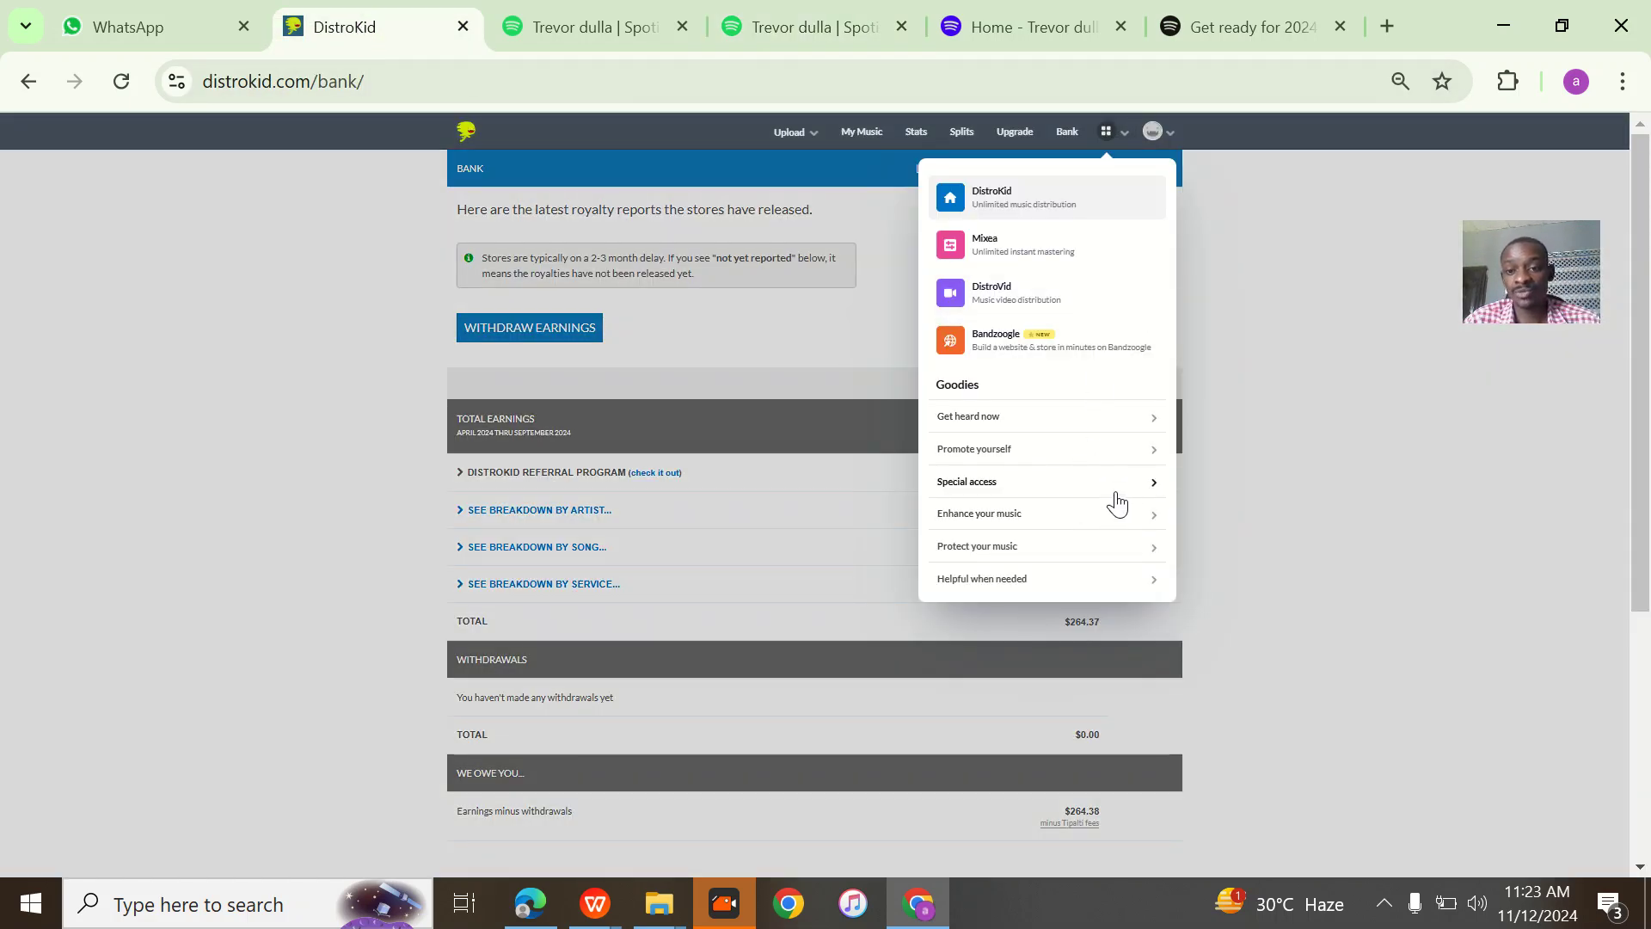
Request Spotify for Artists access for Trevor dulla through DistroKid's Special access services.
{"action": "left_click", "coordinate": [1114, 496]}
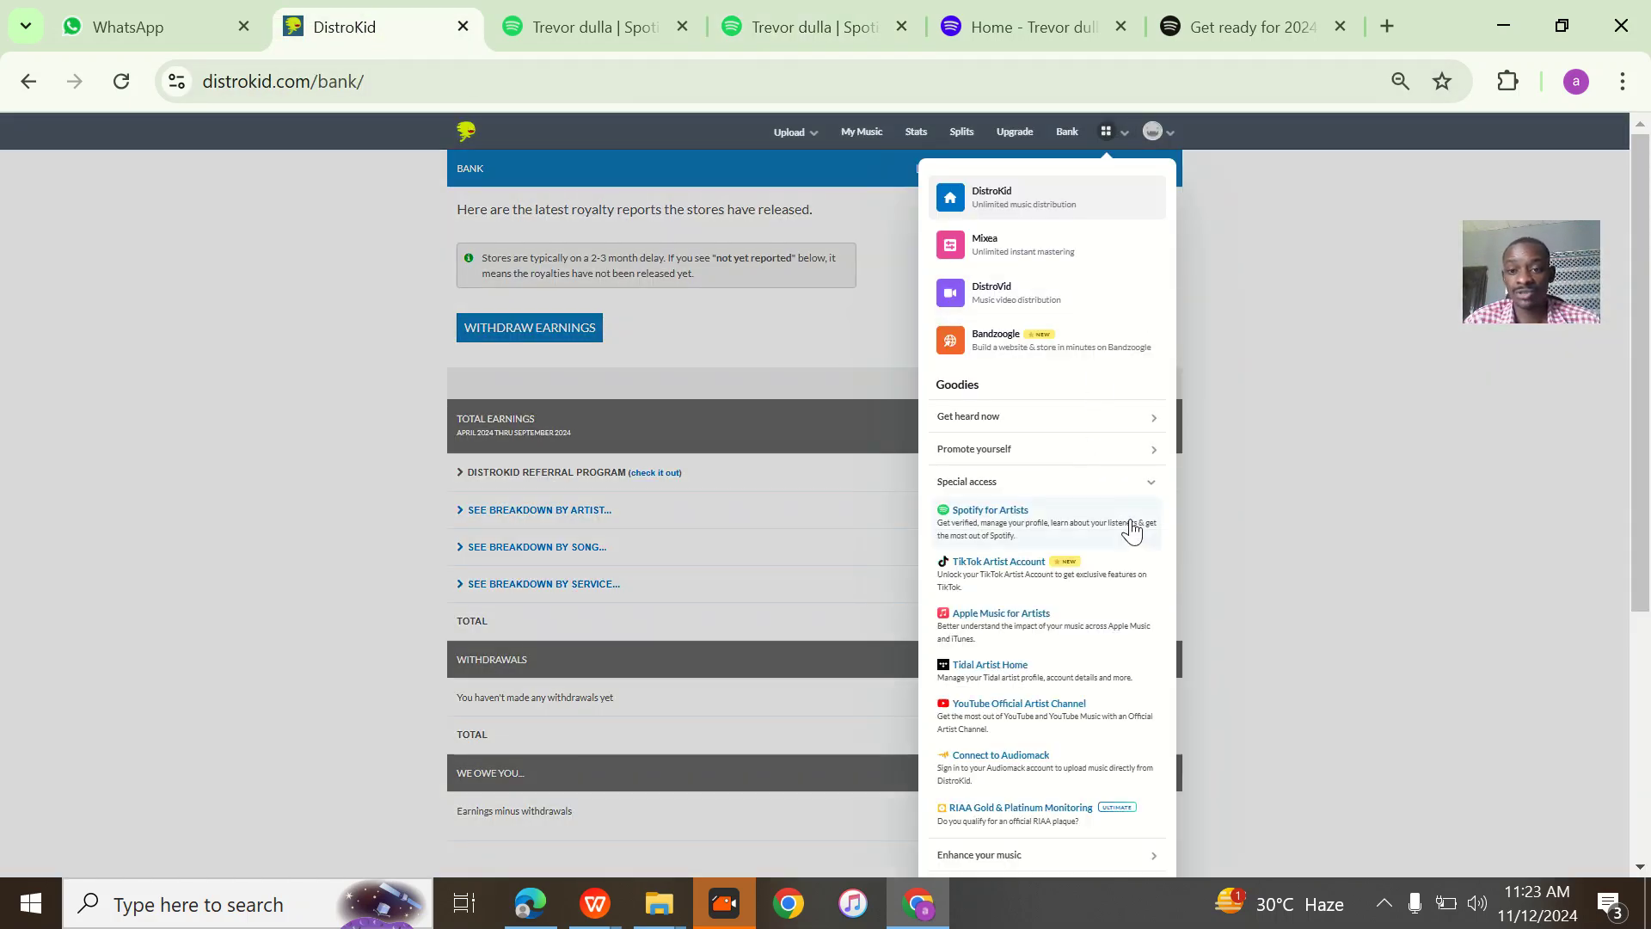
{"action": "left_click", "coordinate": [980, 533]}
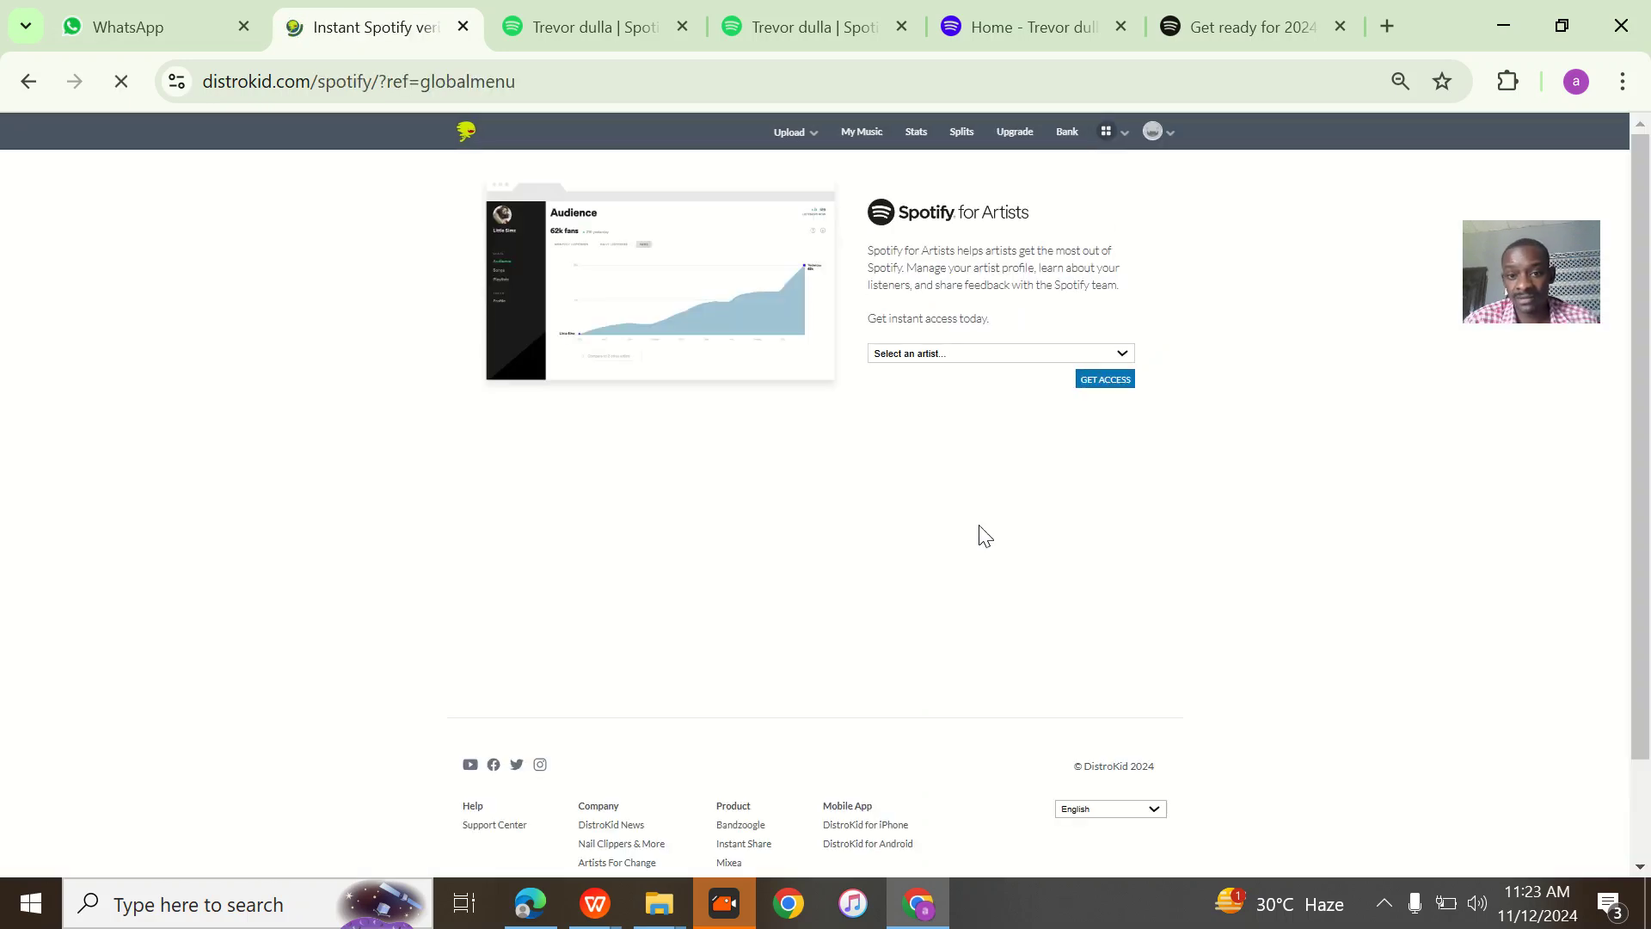
{"action": "left_click", "coordinate": [1002, 353]}
{"action": "left_click", "coordinate": [982, 408]}
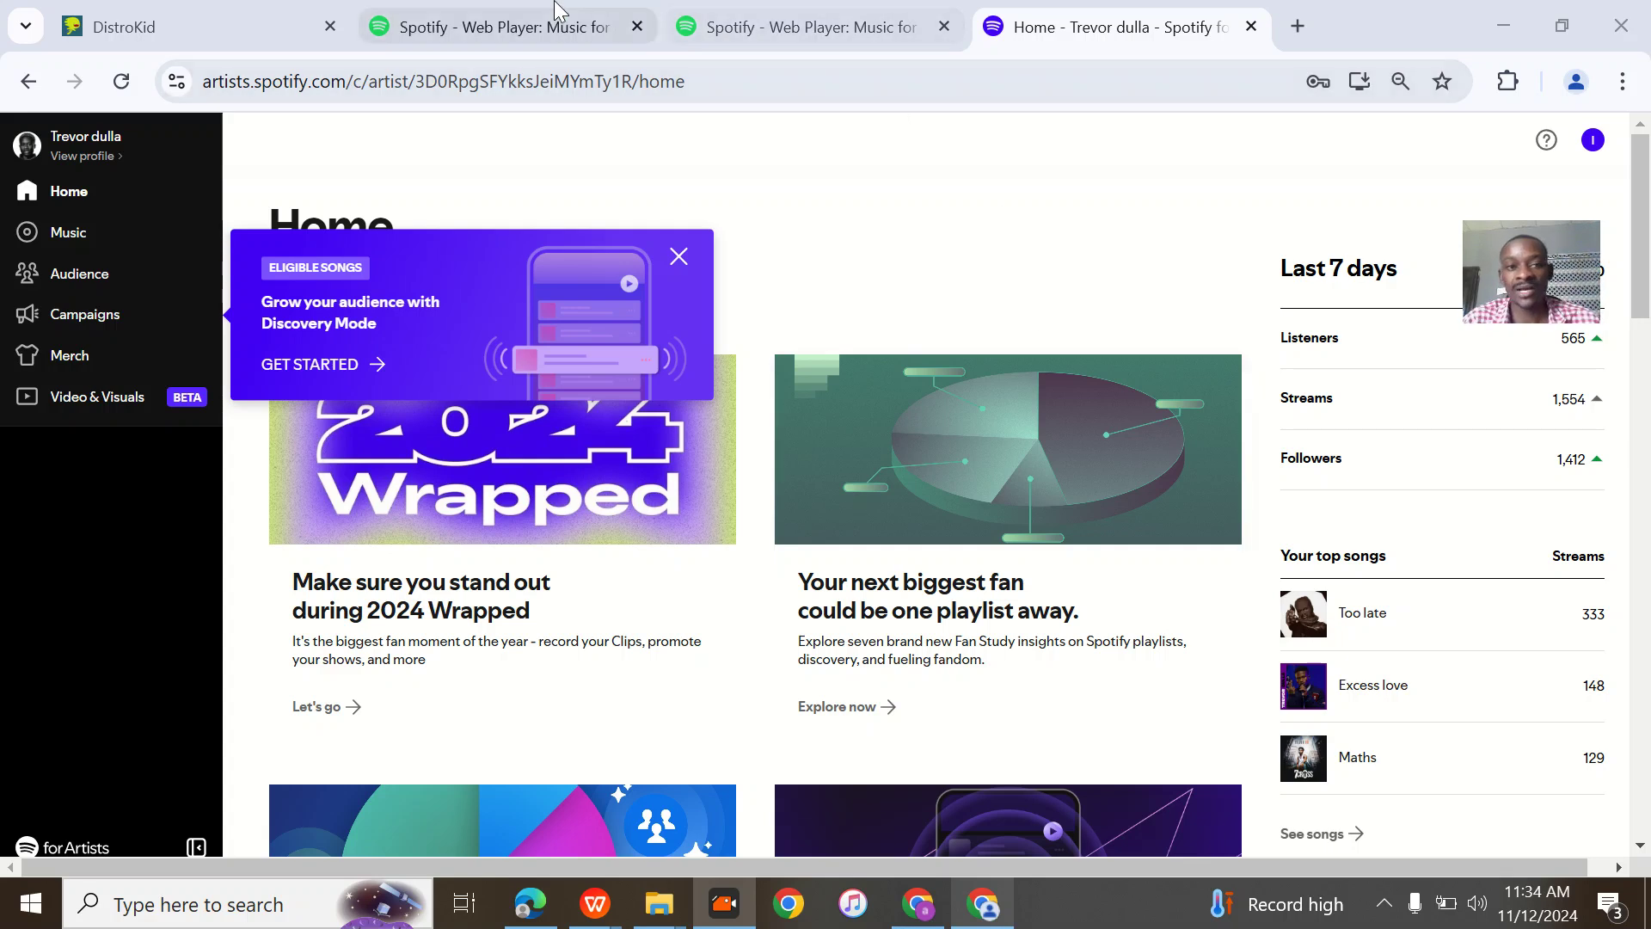
Retry DistroKid's Special access Spotify for Artists request, choosing Trevor dulla as the artist.
{"action": "left_click", "coordinate": [231, 13]}
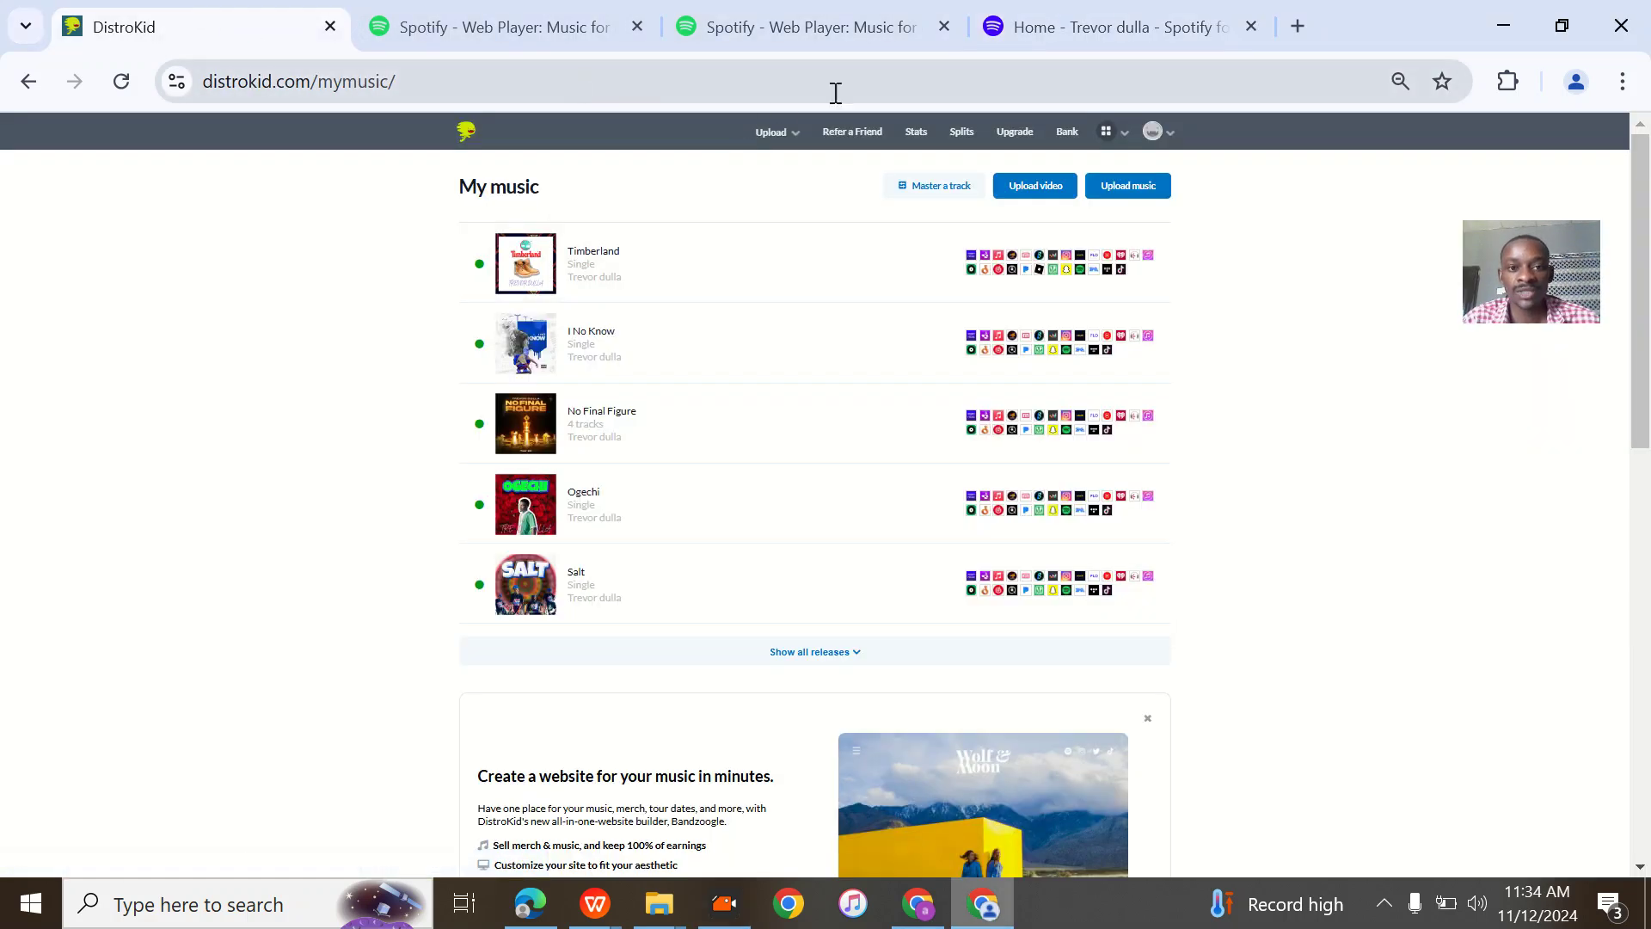
{"action": "left_click", "coordinate": [1148, 133]}
{"action": "left_click", "coordinate": [1107, 133]}
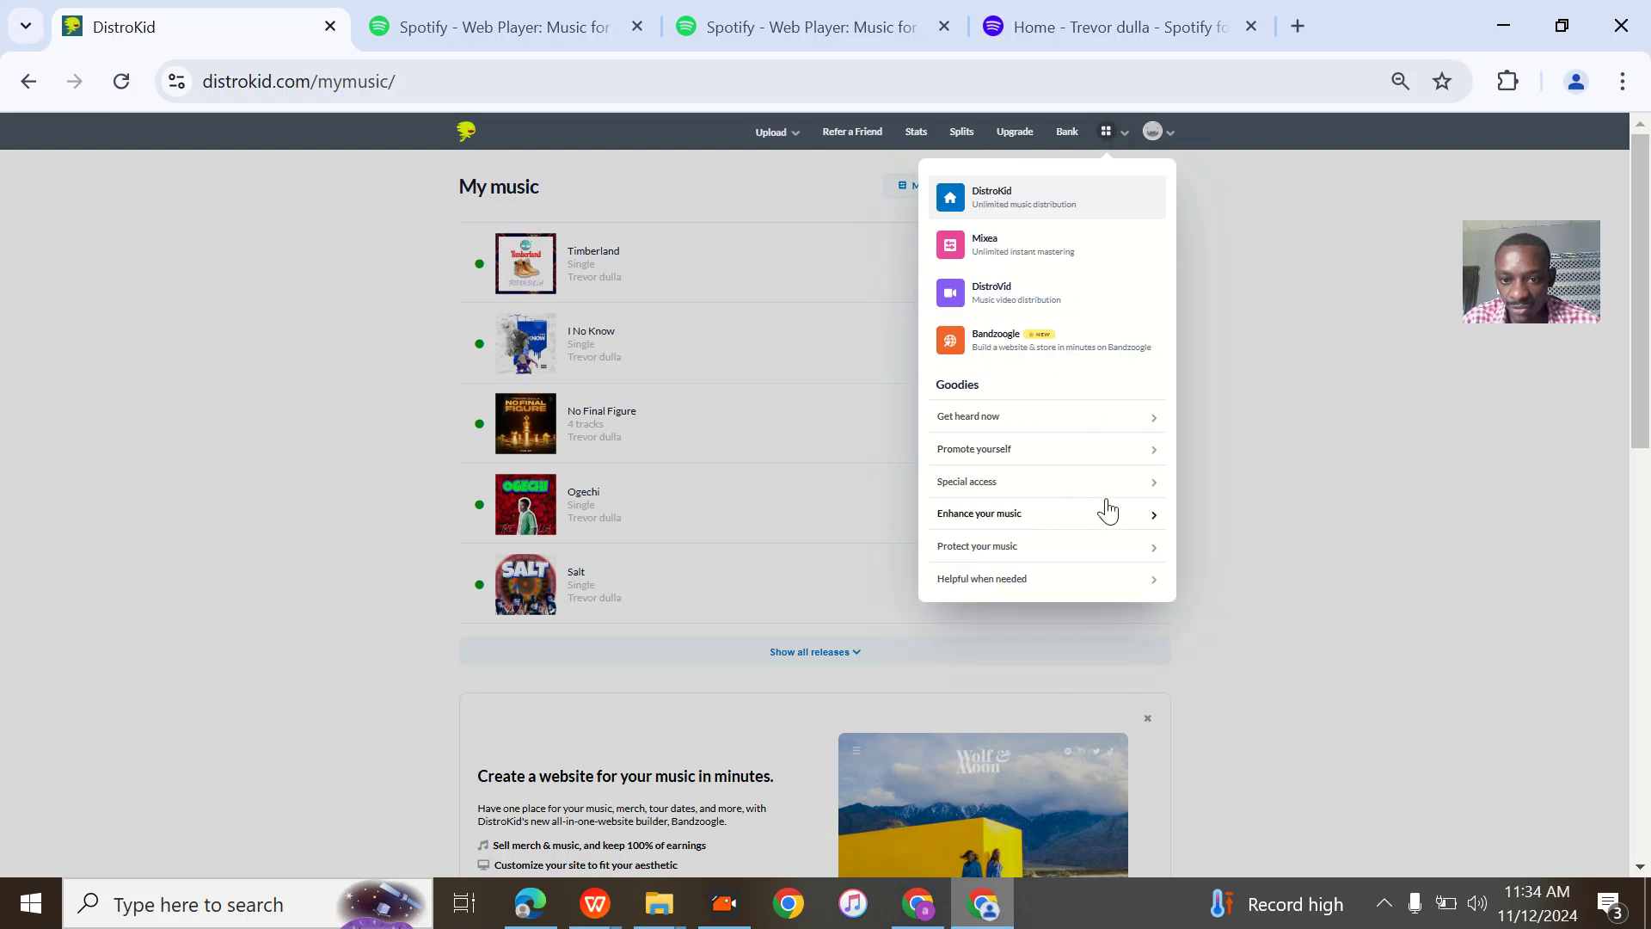
{"action": "left_click", "coordinate": [1134, 490]}
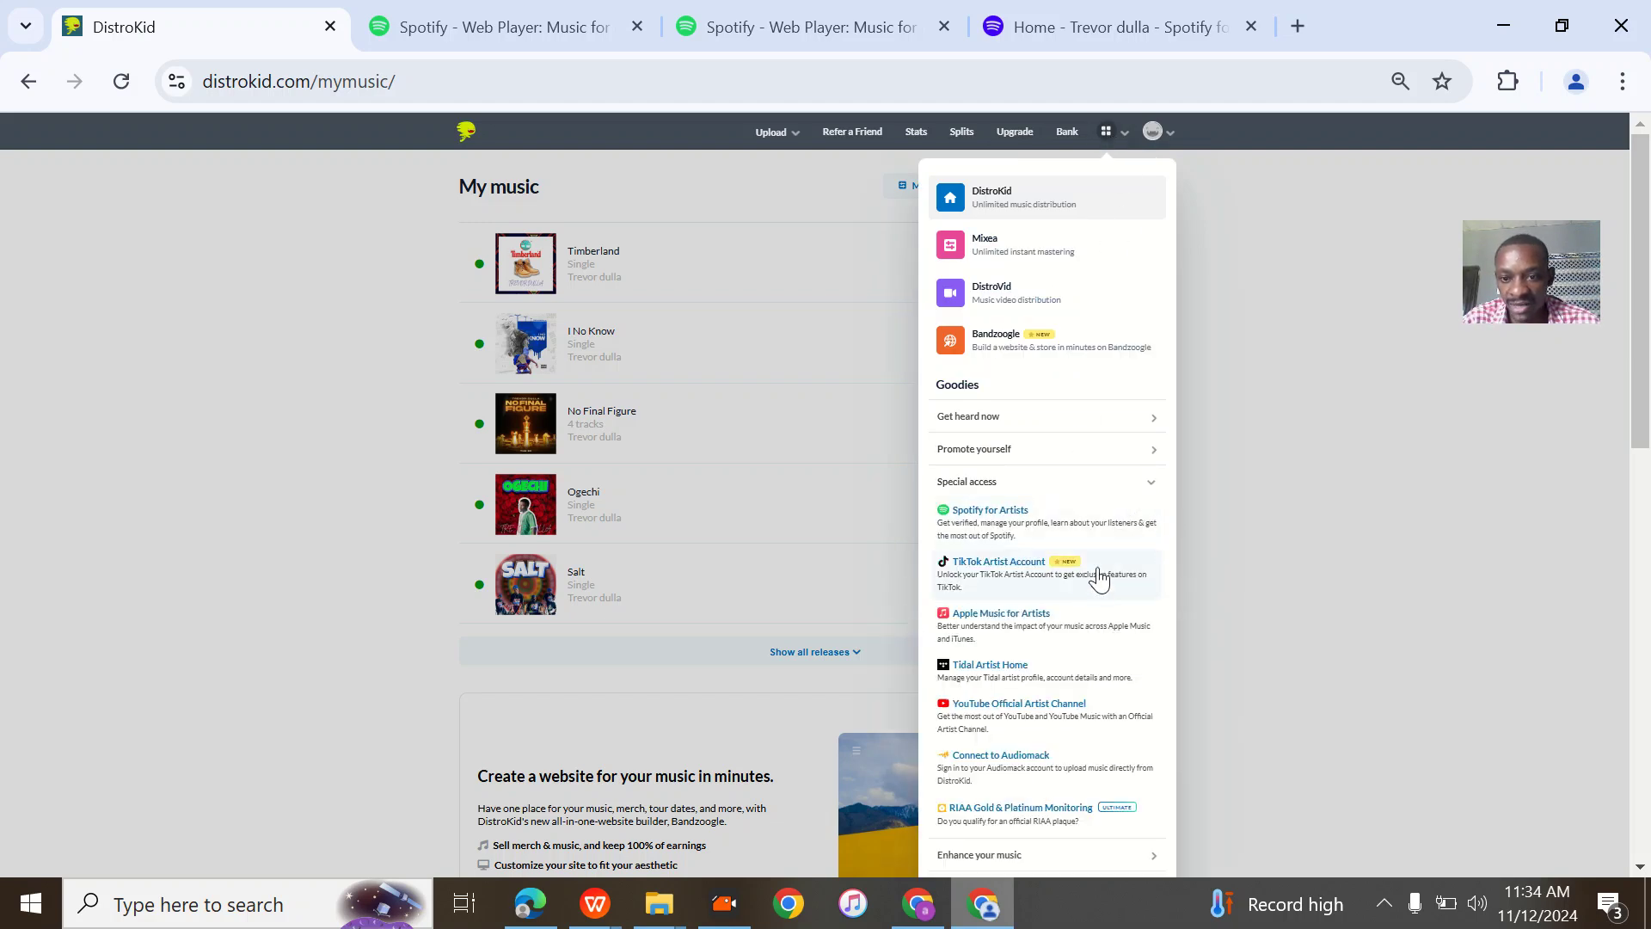
{"action": "left_click", "coordinate": [995, 527]}
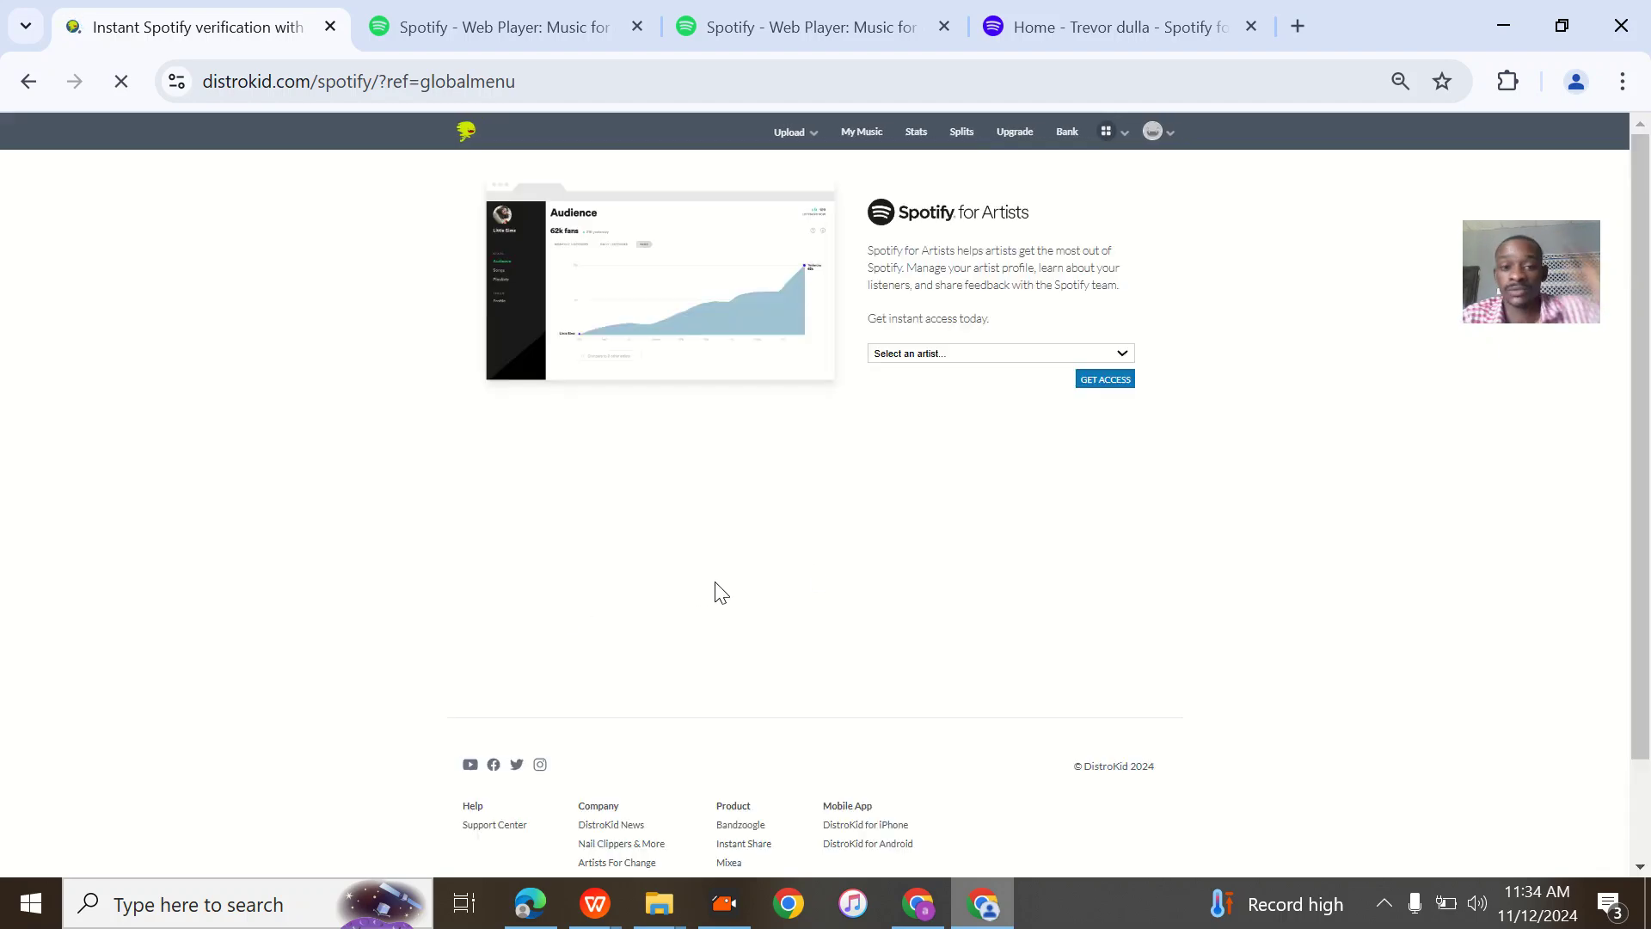
{"action": "left_click", "coordinate": [972, 364]}
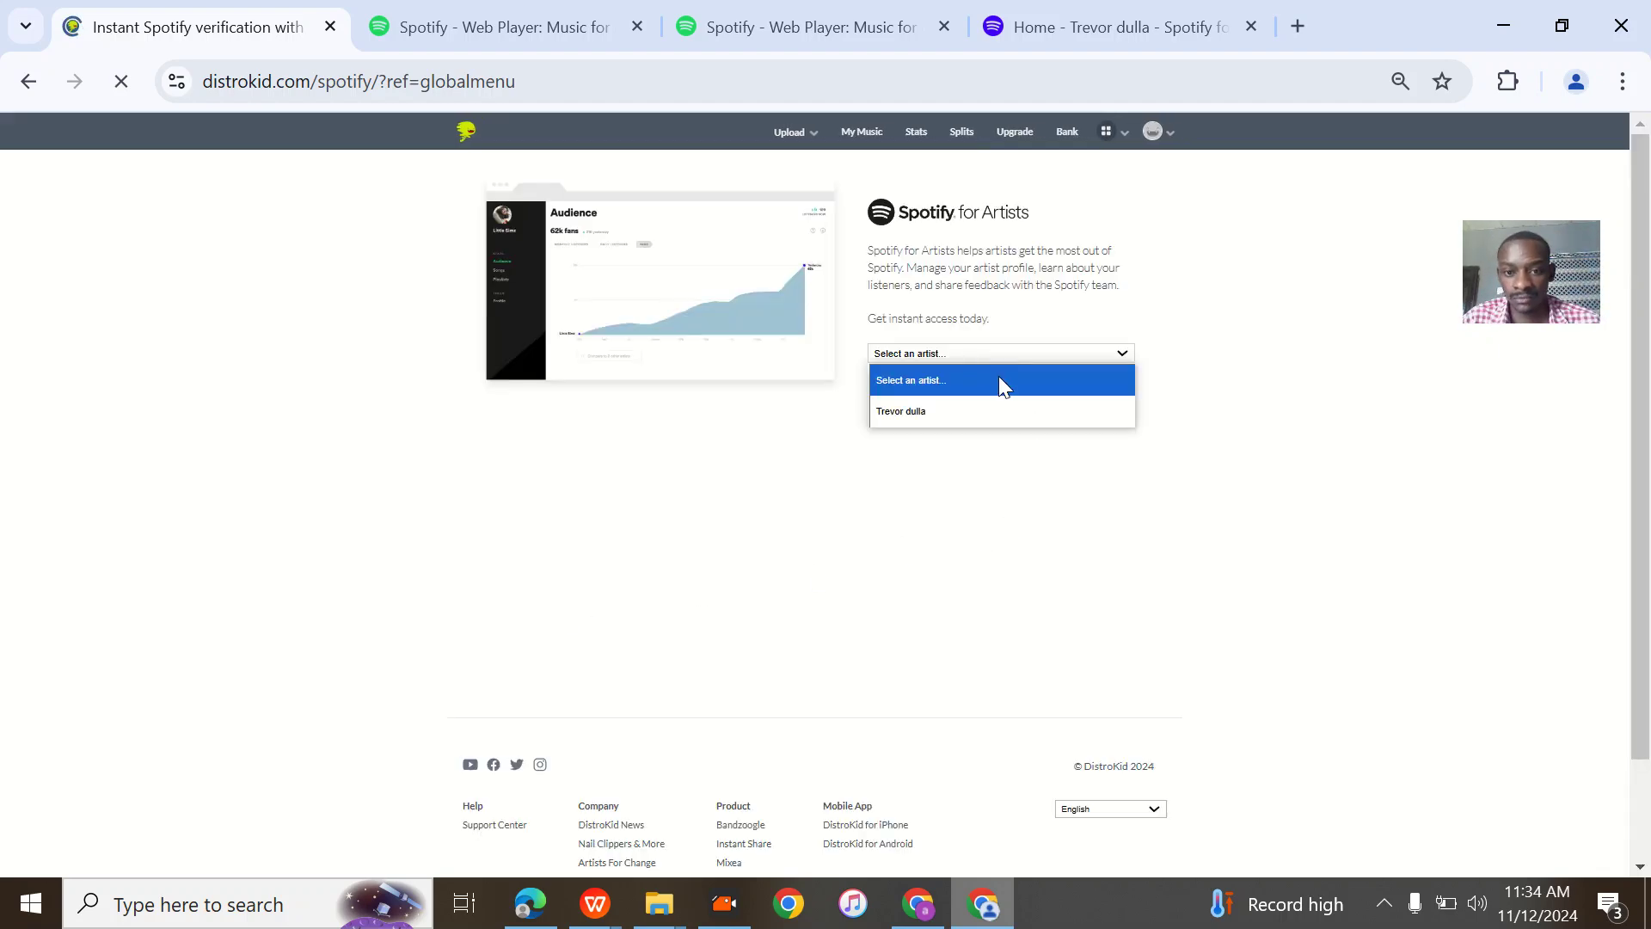
{"action": "left_click", "coordinate": [959, 425]}
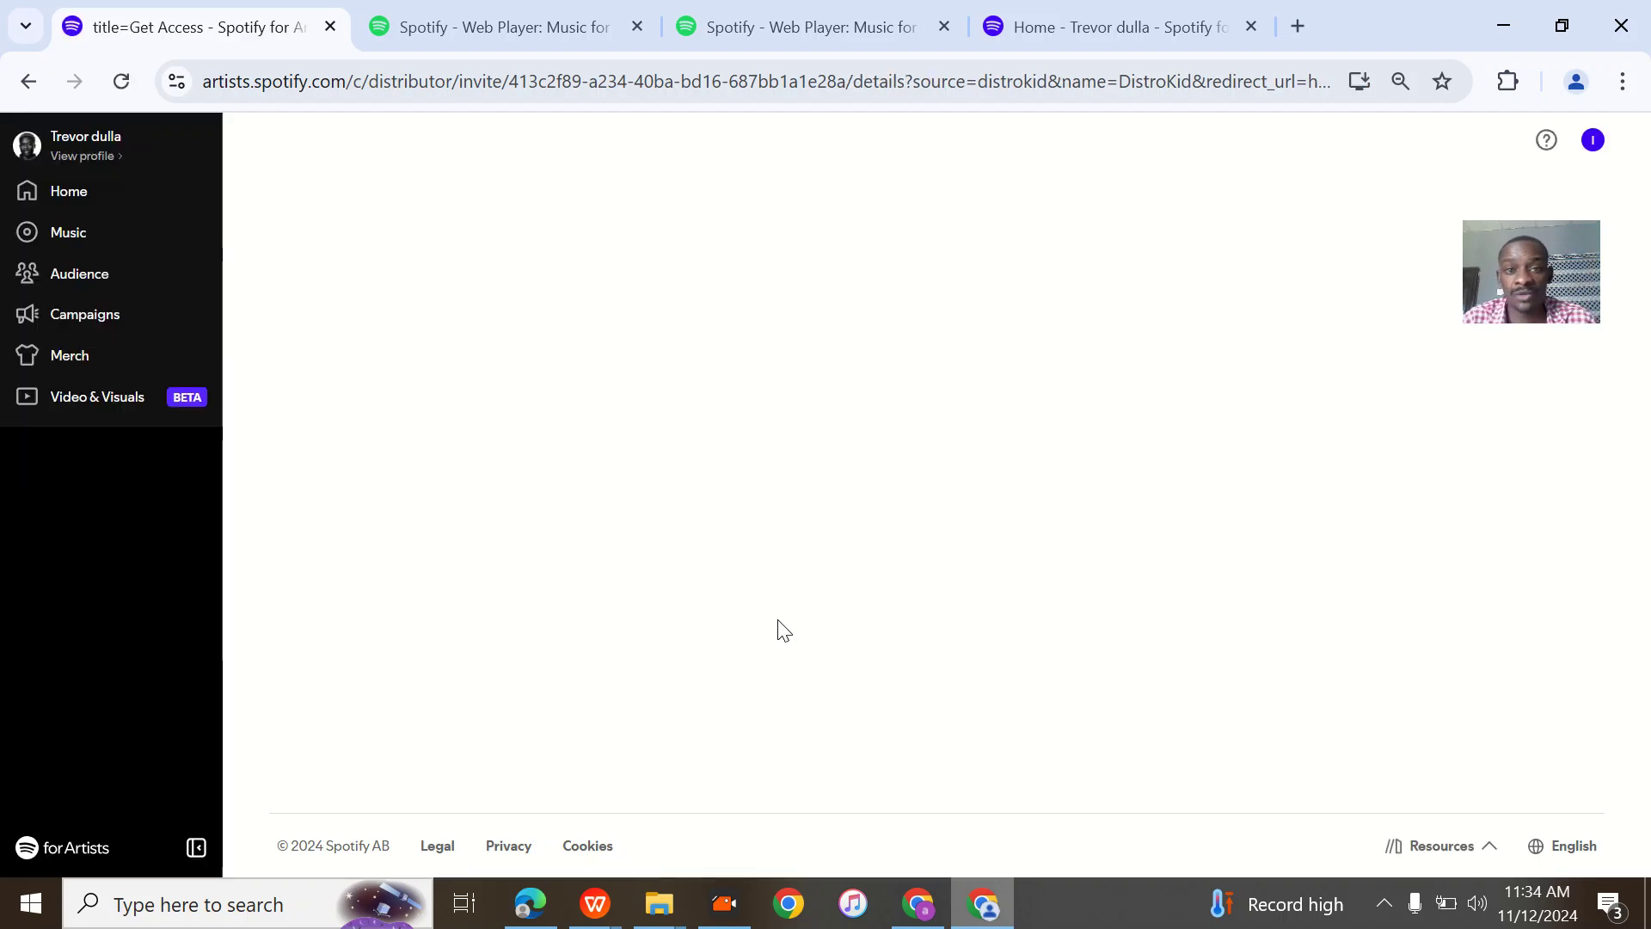
Set the Get Access form's billing country to Nigeria.
{"action": "scroll", "coordinate": [780, 627], "scroll_direction": "down", "scroll_amount": 1}
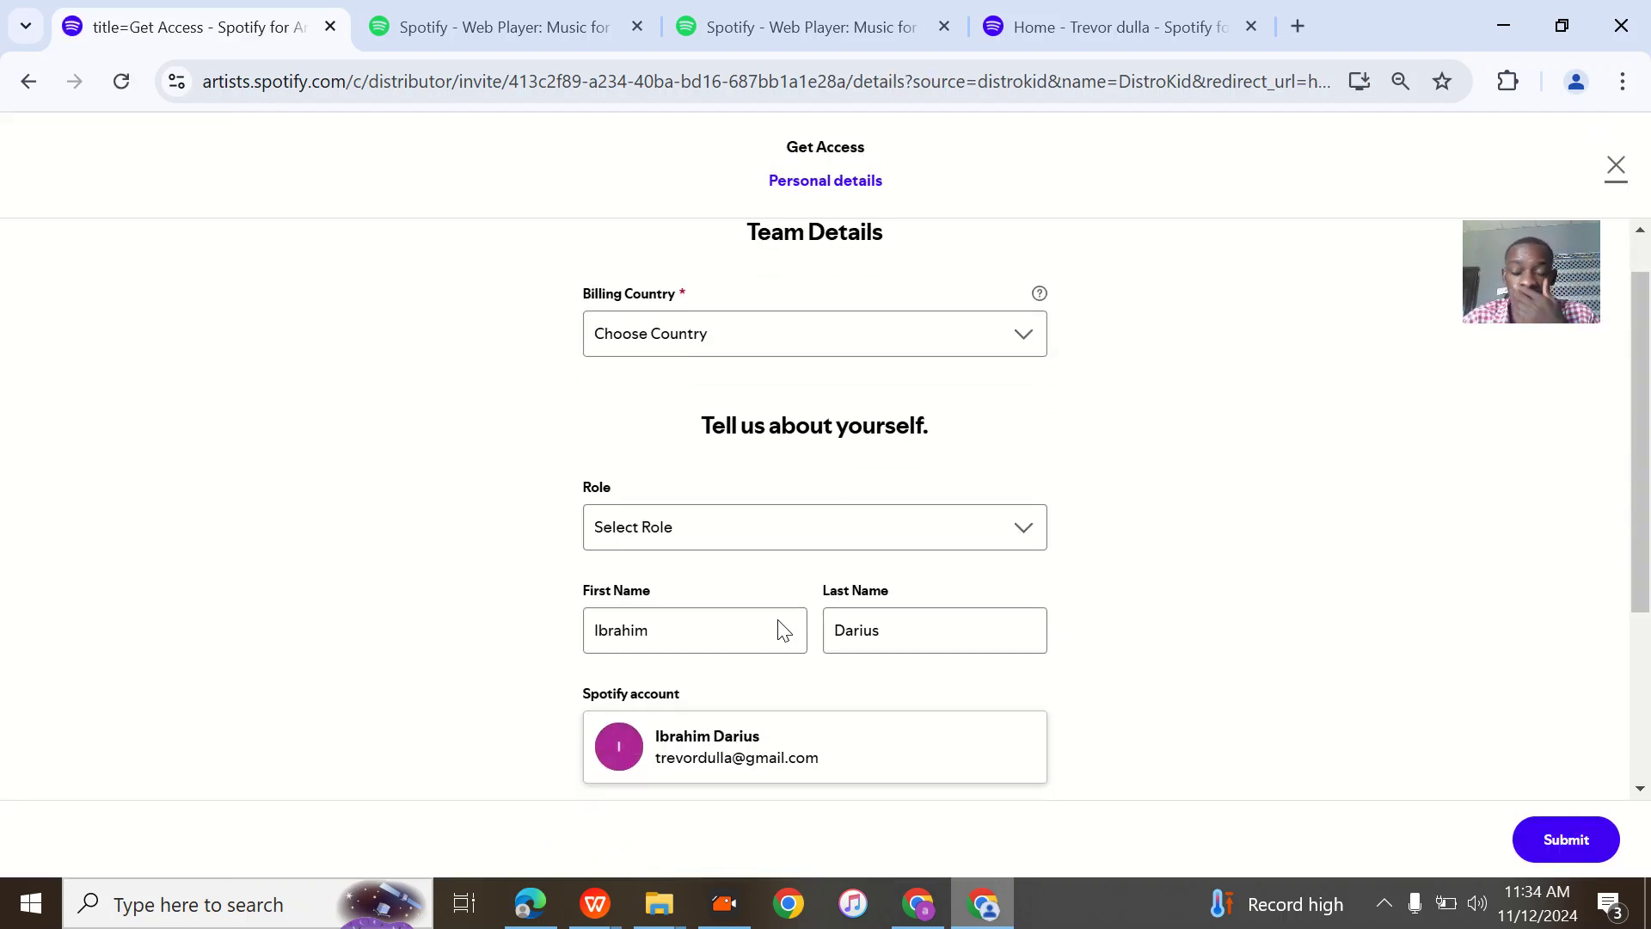
{"action": "left_click", "coordinate": [771, 351]}
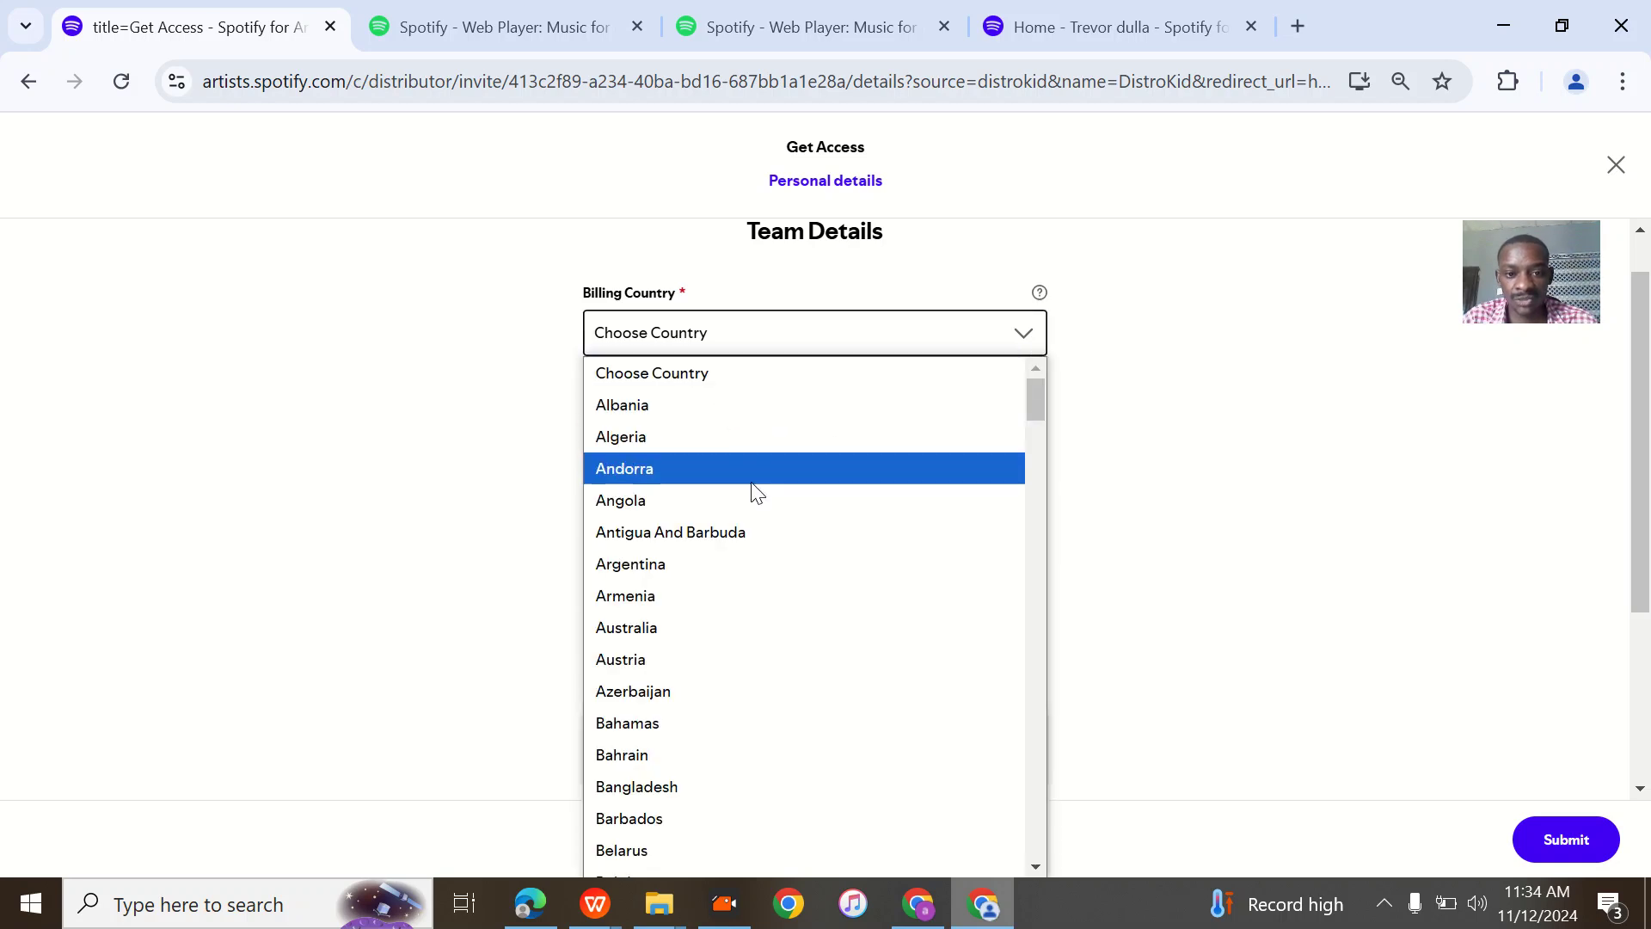
{"action": "scroll", "coordinate": [704, 654], "scroll_direction": "down", "scroll_amount": 15}
{"action": "scroll", "coordinate": [705, 664], "scroll_direction": "down", "scroll_amount": 20}
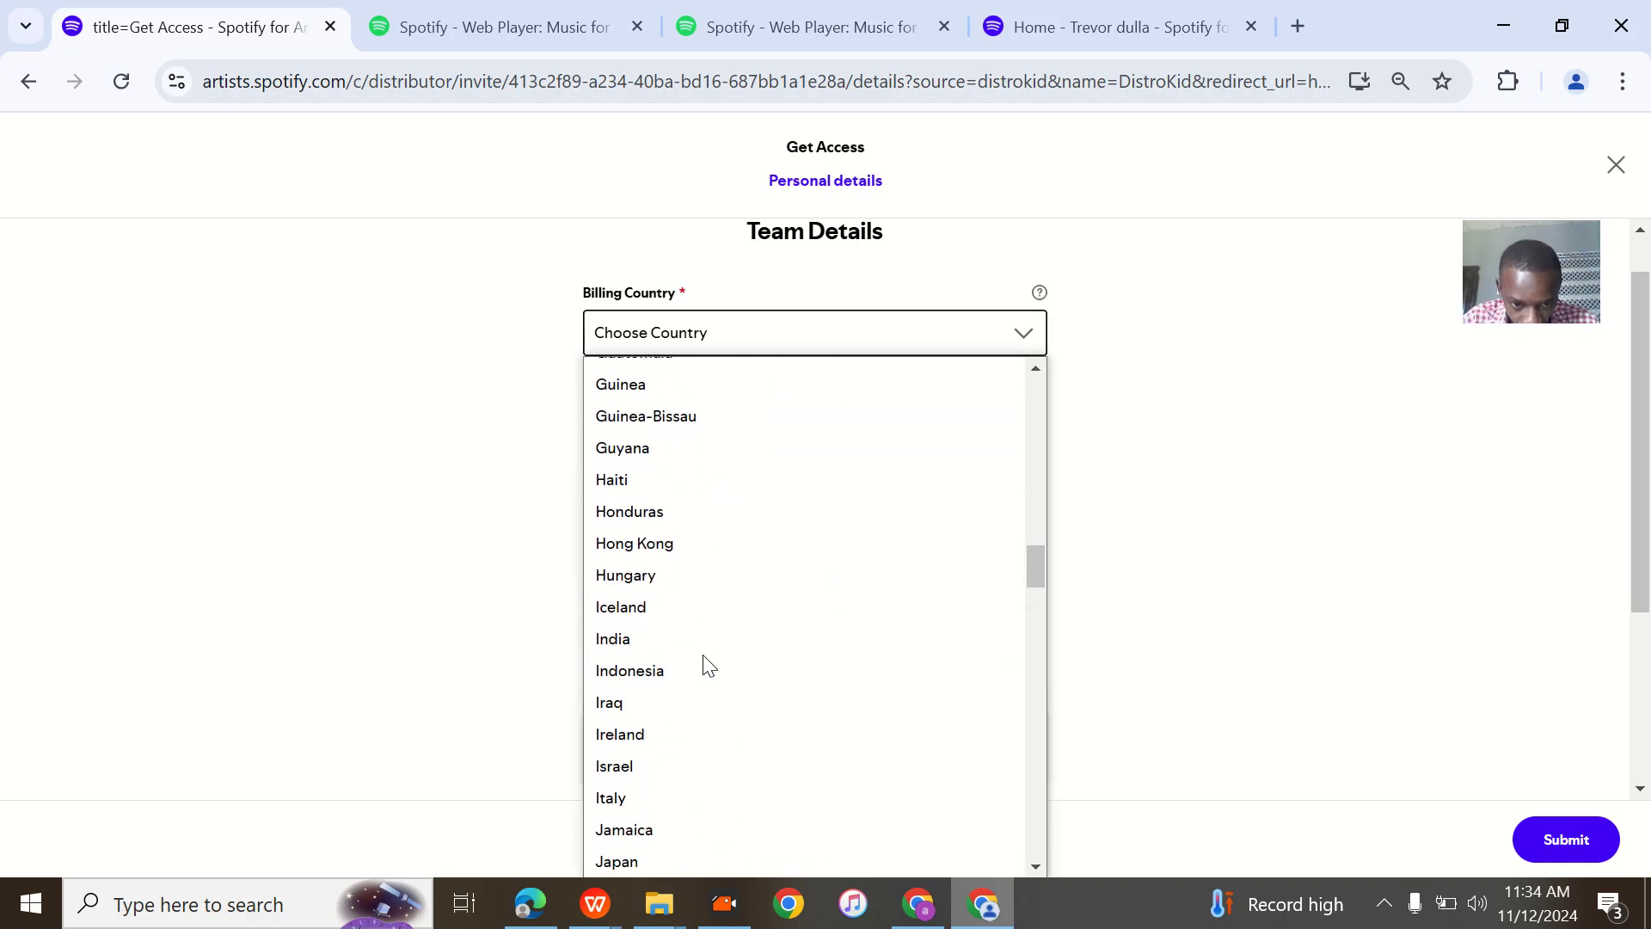
{"action": "scroll", "coordinate": [705, 664], "scroll_direction": "up", "scroll_amount": 4}
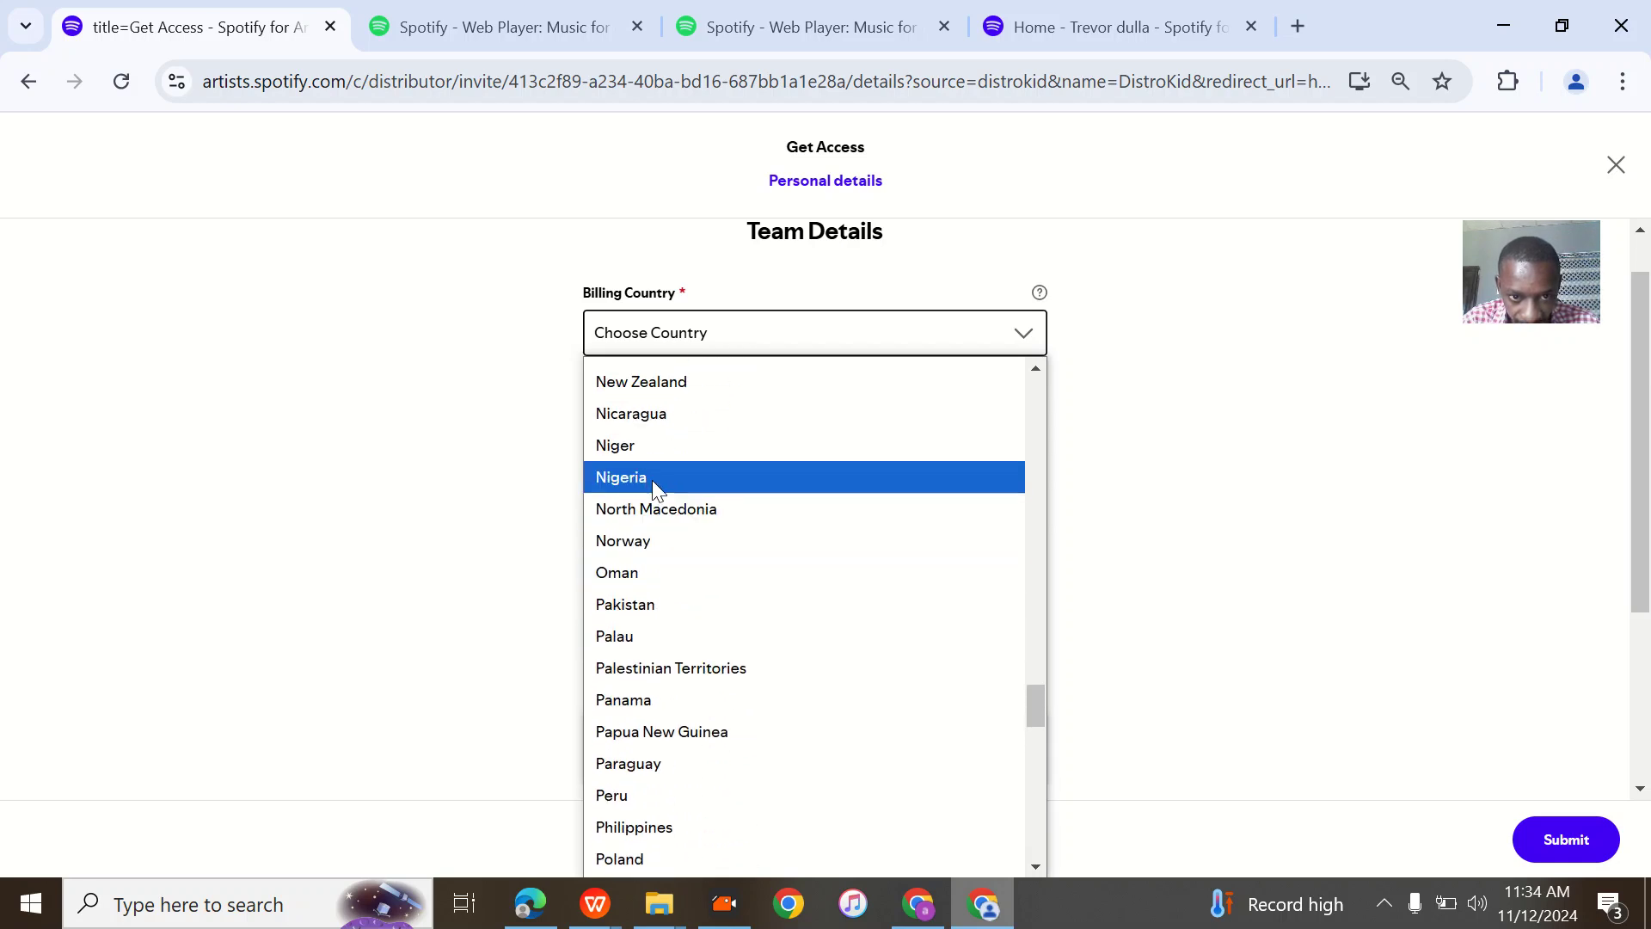
{"action": "left_click", "coordinate": [653, 477]}
Choose role Artist, reuse the Spotify account email as business email, and submit.
{"action": "scroll", "coordinate": [774, 546], "scroll_direction": "down", "scroll_amount": 1}
{"action": "left_click", "coordinate": [690, 470]}
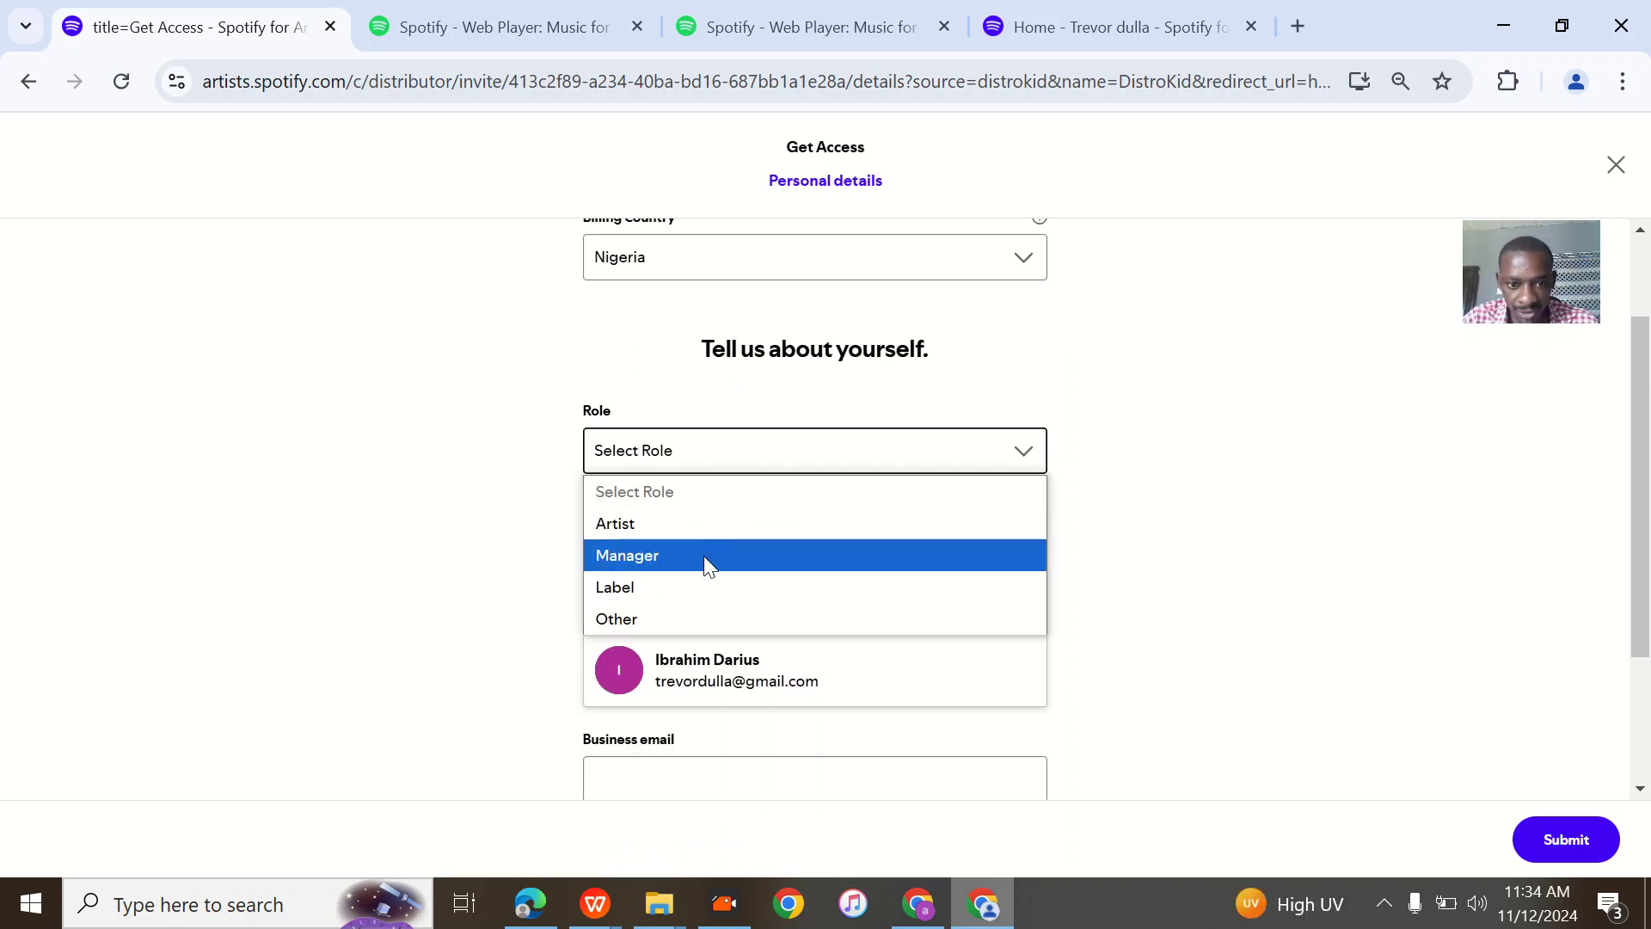
{"action": "left_click", "coordinate": [657, 529]}
{"action": "scroll", "coordinate": [751, 508], "scroll_direction": "down", "scroll_amount": 2}
{"action": "scroll", "coordinate": [723, 464], "scroll_direction": "down", "scroll_amount": 1}
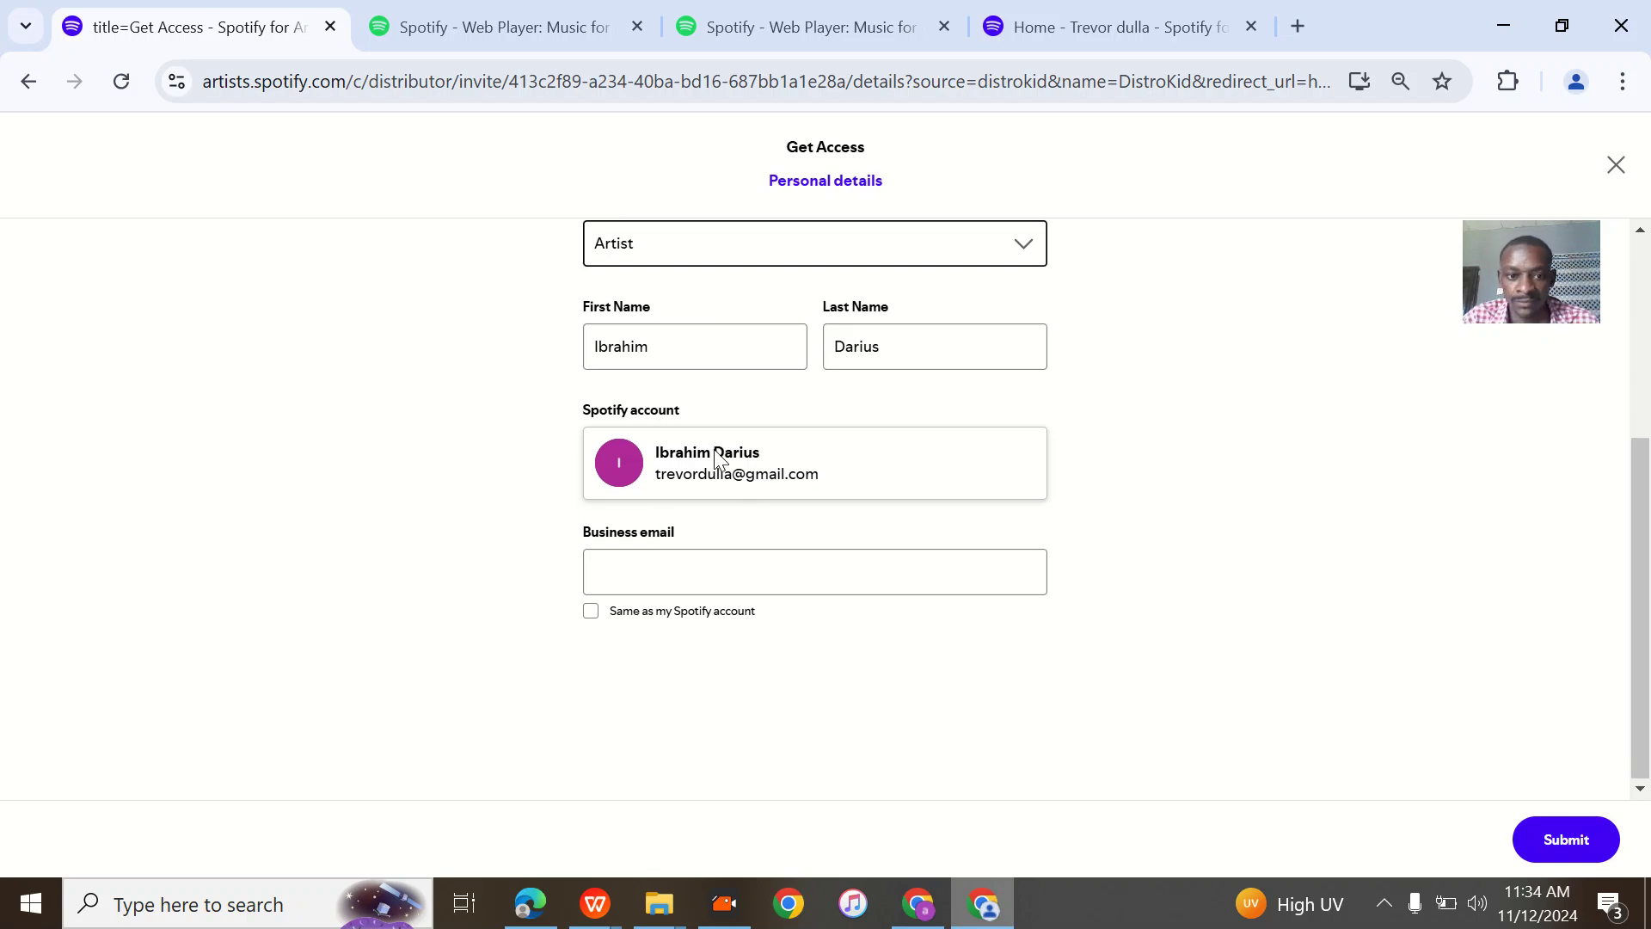
{"action": "left_click", "coordinate": [591, 612]}
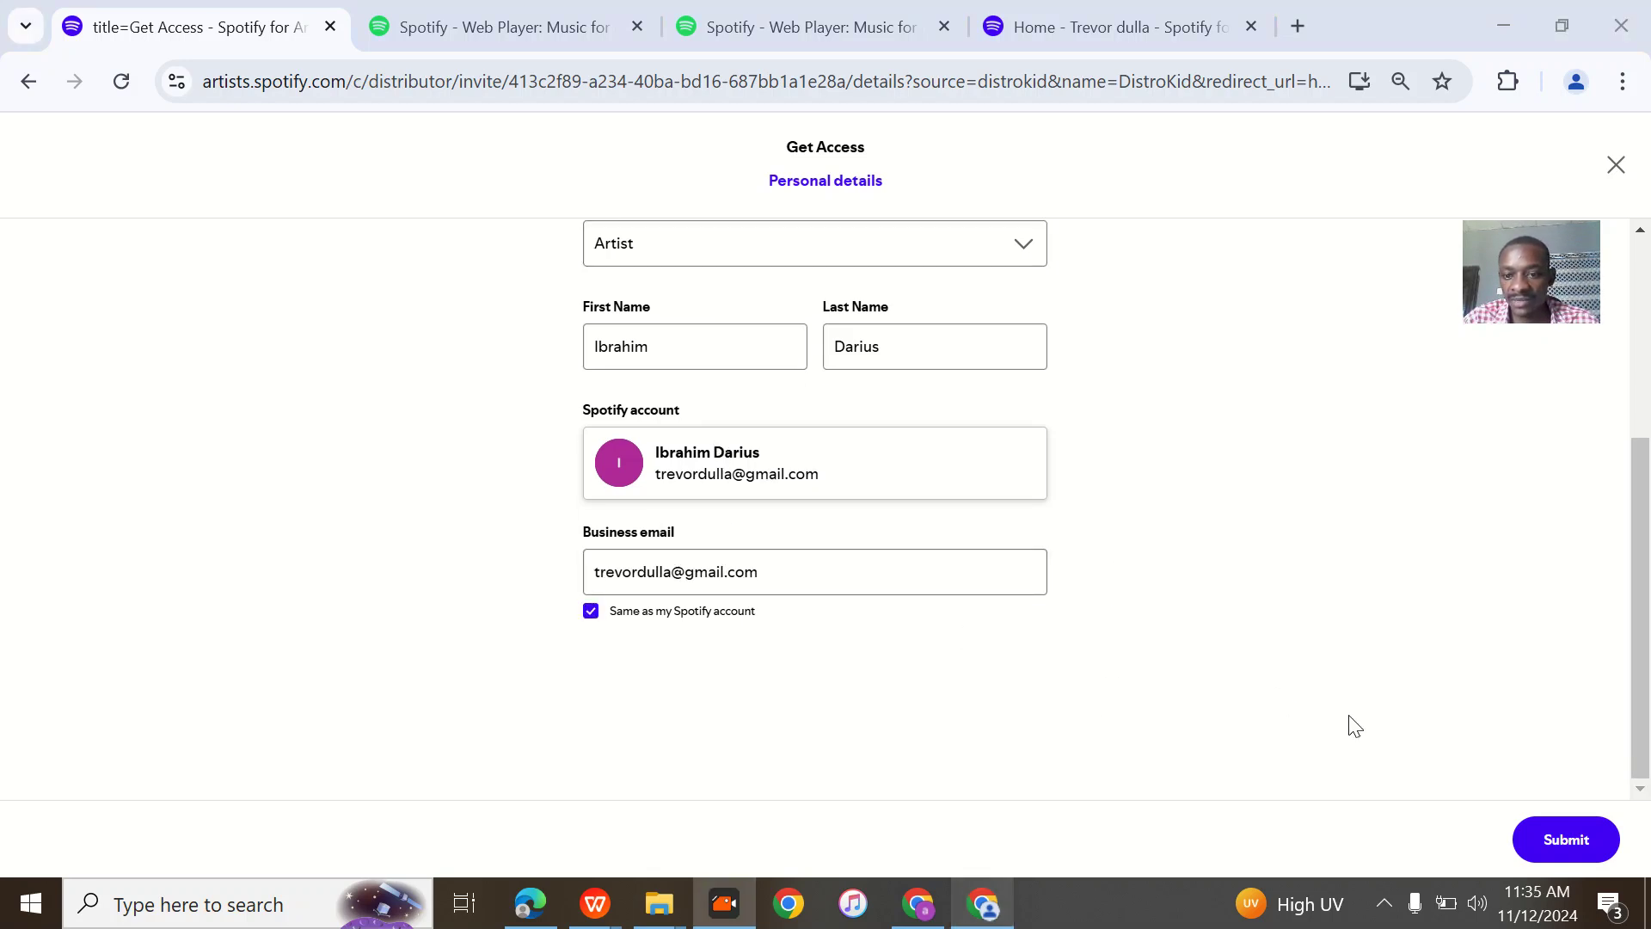
{"action": "left_click", "coordinate": [1533, 841]}
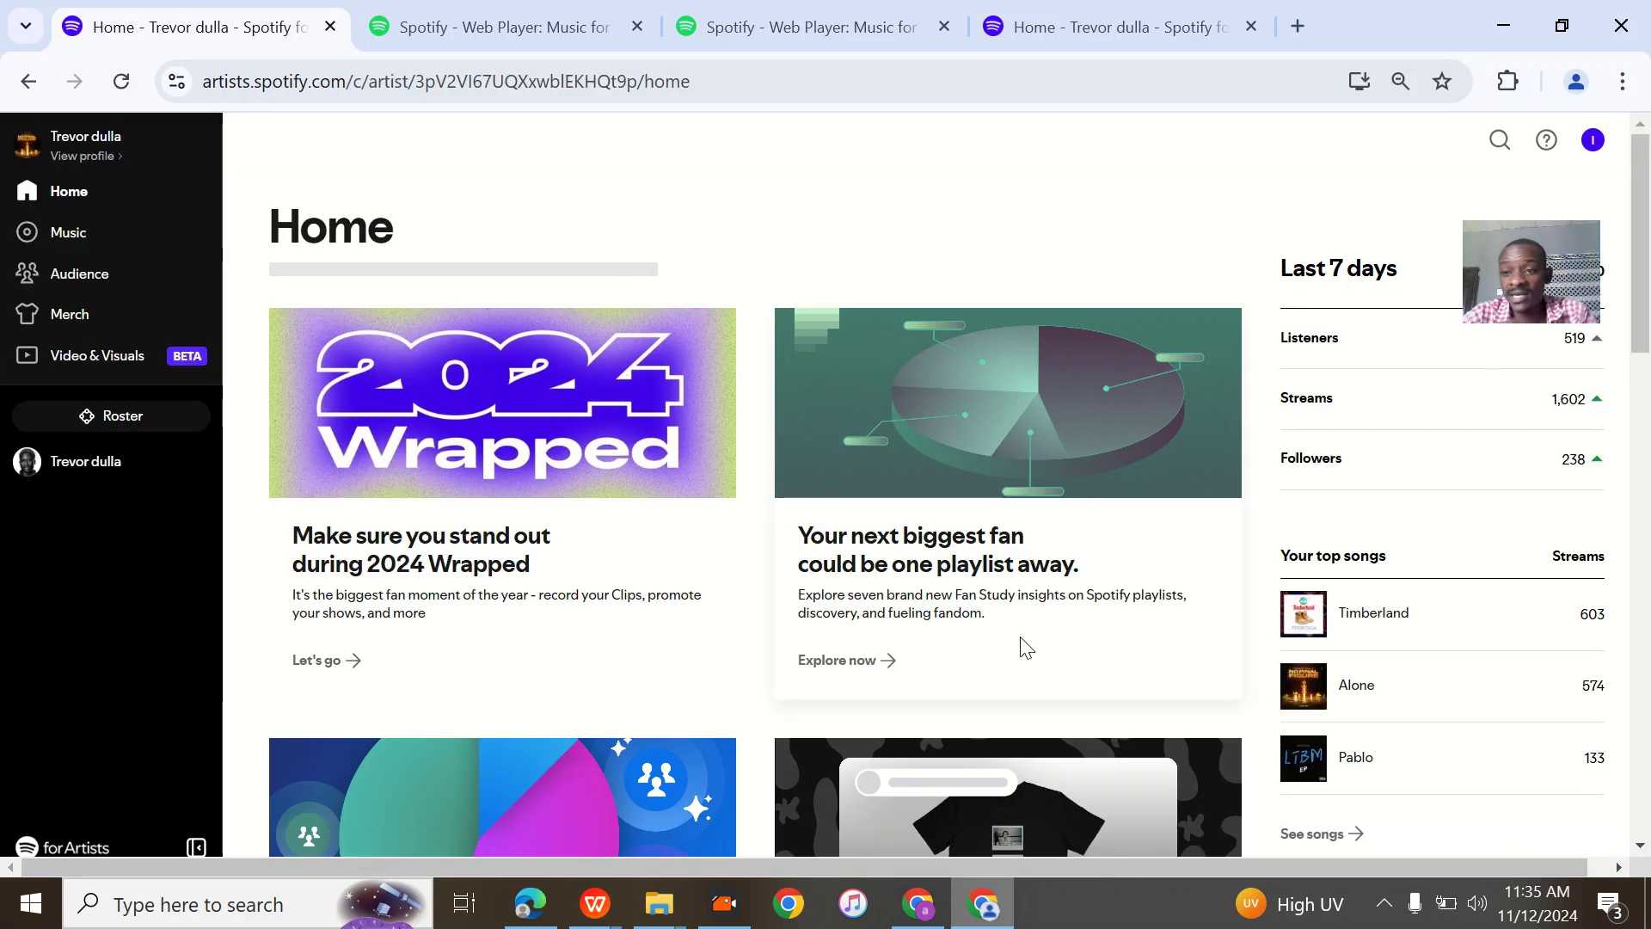
Browse the first Trevor dulla profile's music and releases, then switch to the other Trevor dulla's Home.
{"action": "left_click", "coordinate": [73, 241]}
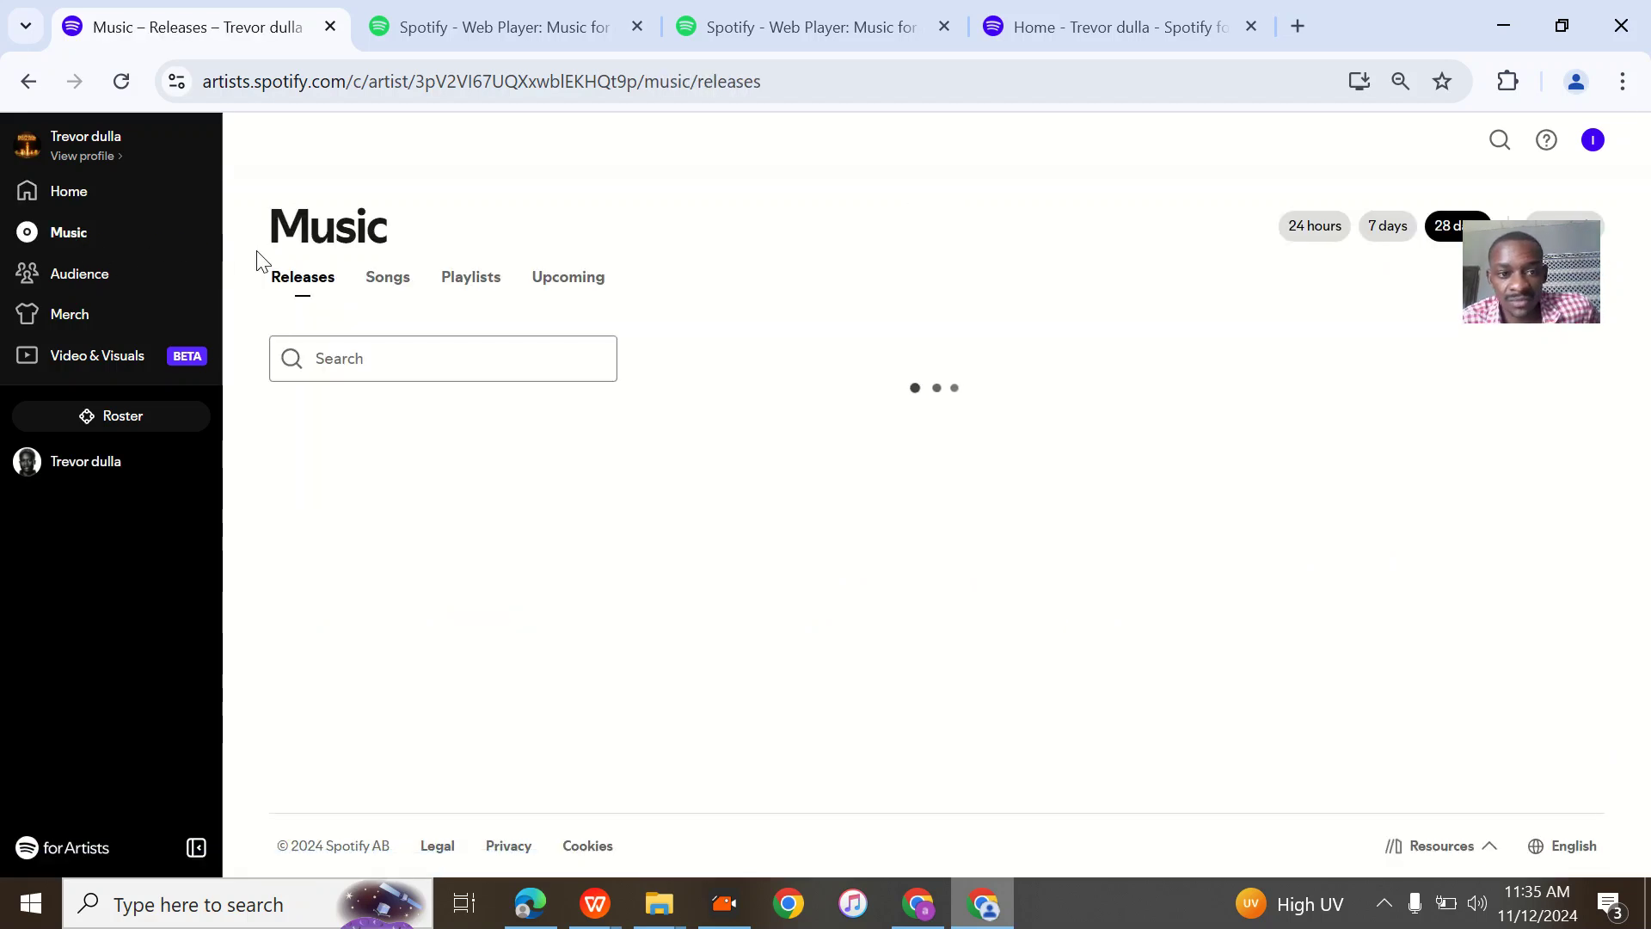
{"action": "left_click", "coordinate": [94, 158]}
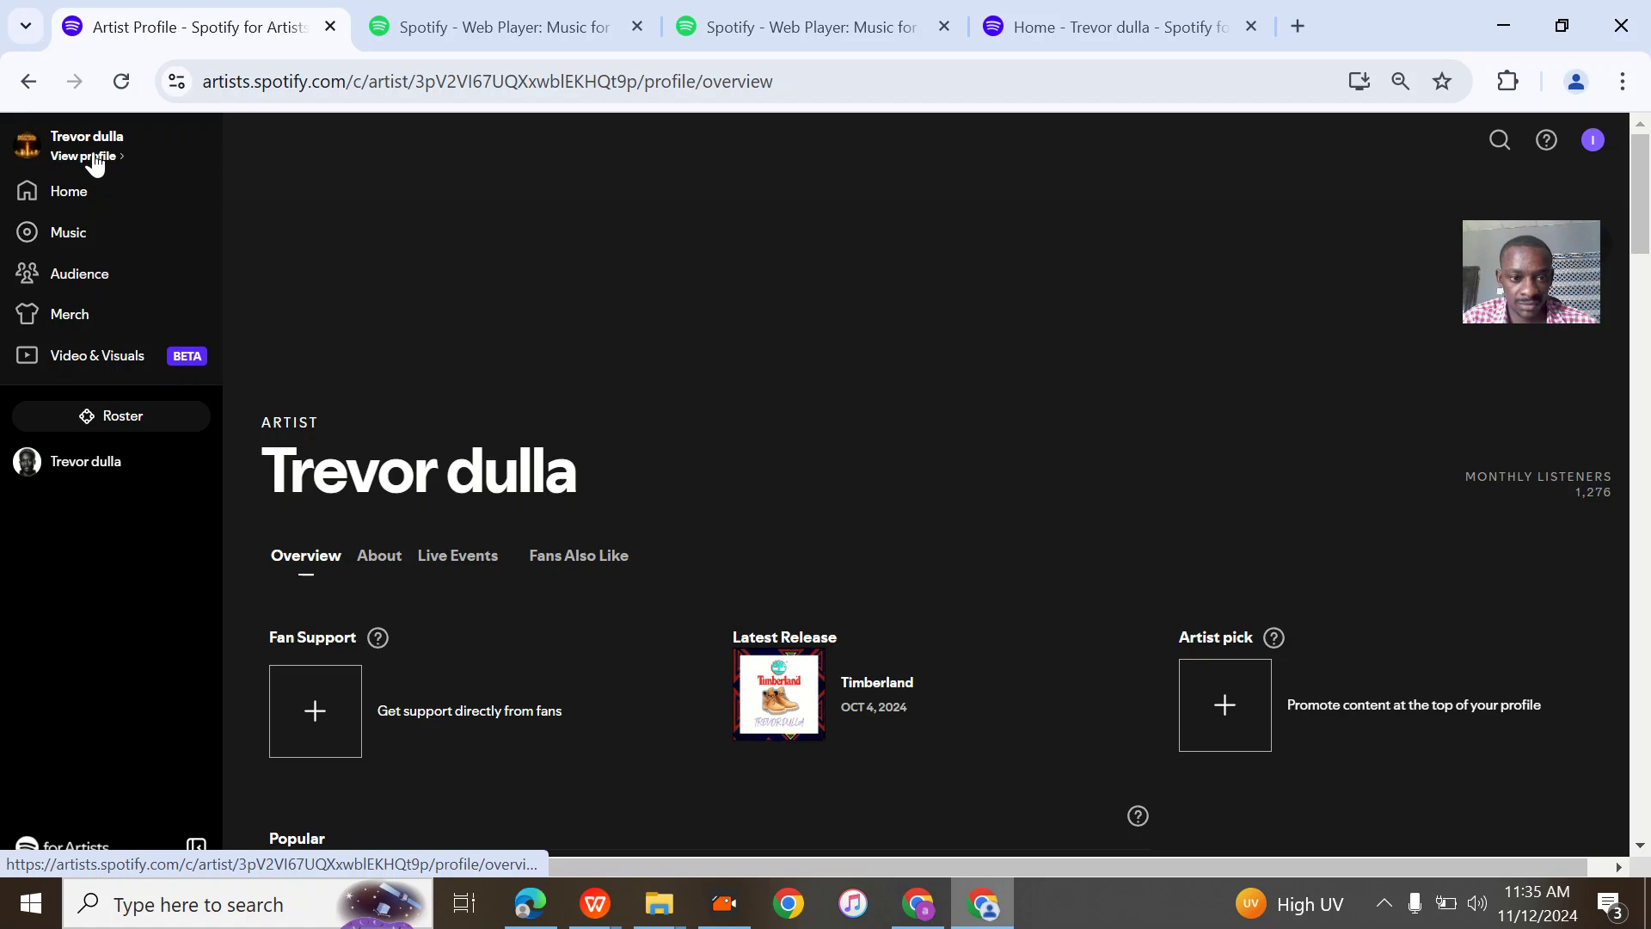
{"action": "scroll", "coordinate": [510, 376], "scroll_direction": "down", "scroll_amount": 1}
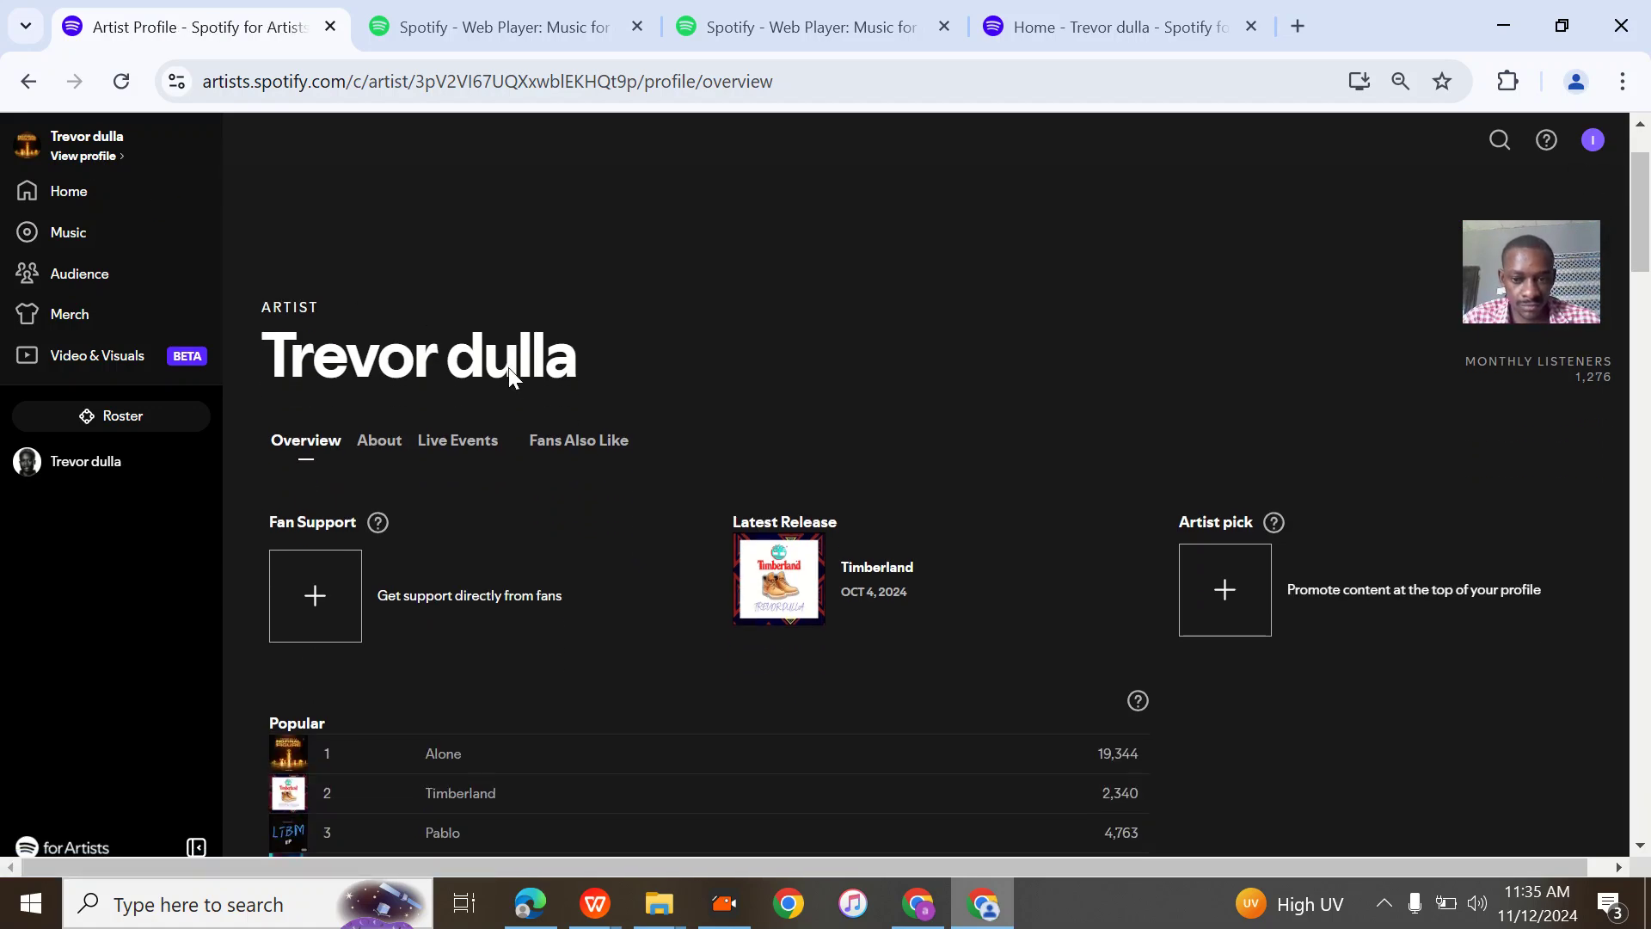
{"action": "scroll", "coordinate": [508, 368], "scroll_direction": "down", "scroll_amount": 1}
{"action": "scroll", "coordinate": [508, 378], "scroll_direction": "up", "scroll_amount": 2}
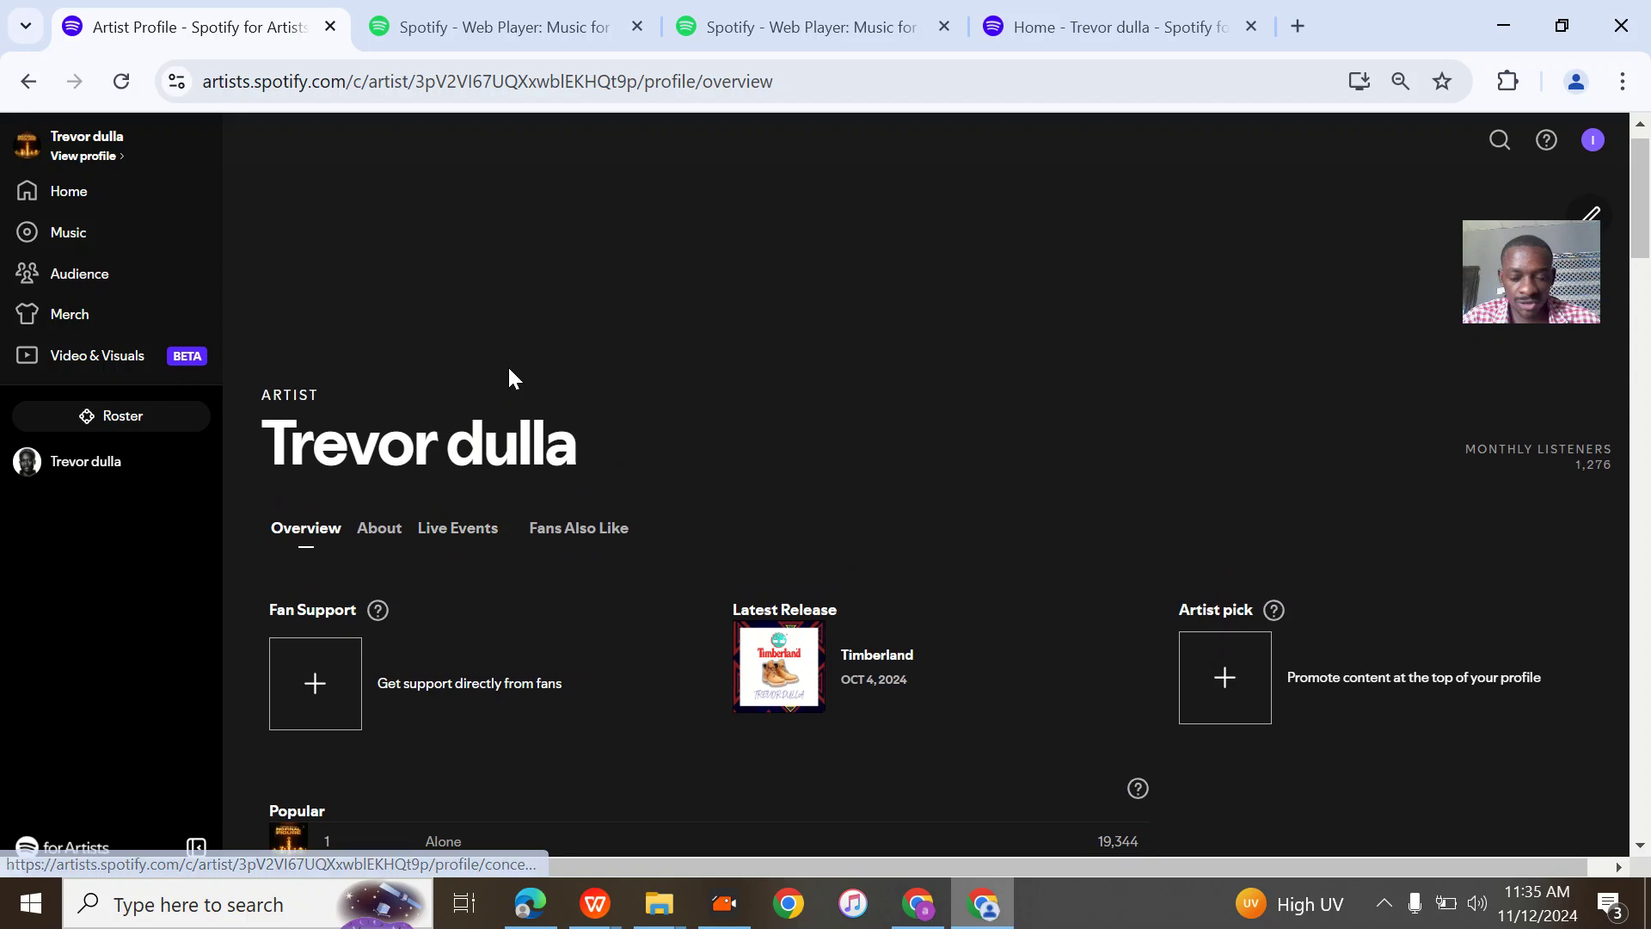
{"action": "scroll", "coordinate": [509, 377], "scroll_direction": "down", "scroll_amount": 1}
{"action": "scroll", "coordinate": [508, 368], "scroll_direction": "down", "scroll_amount": 3}
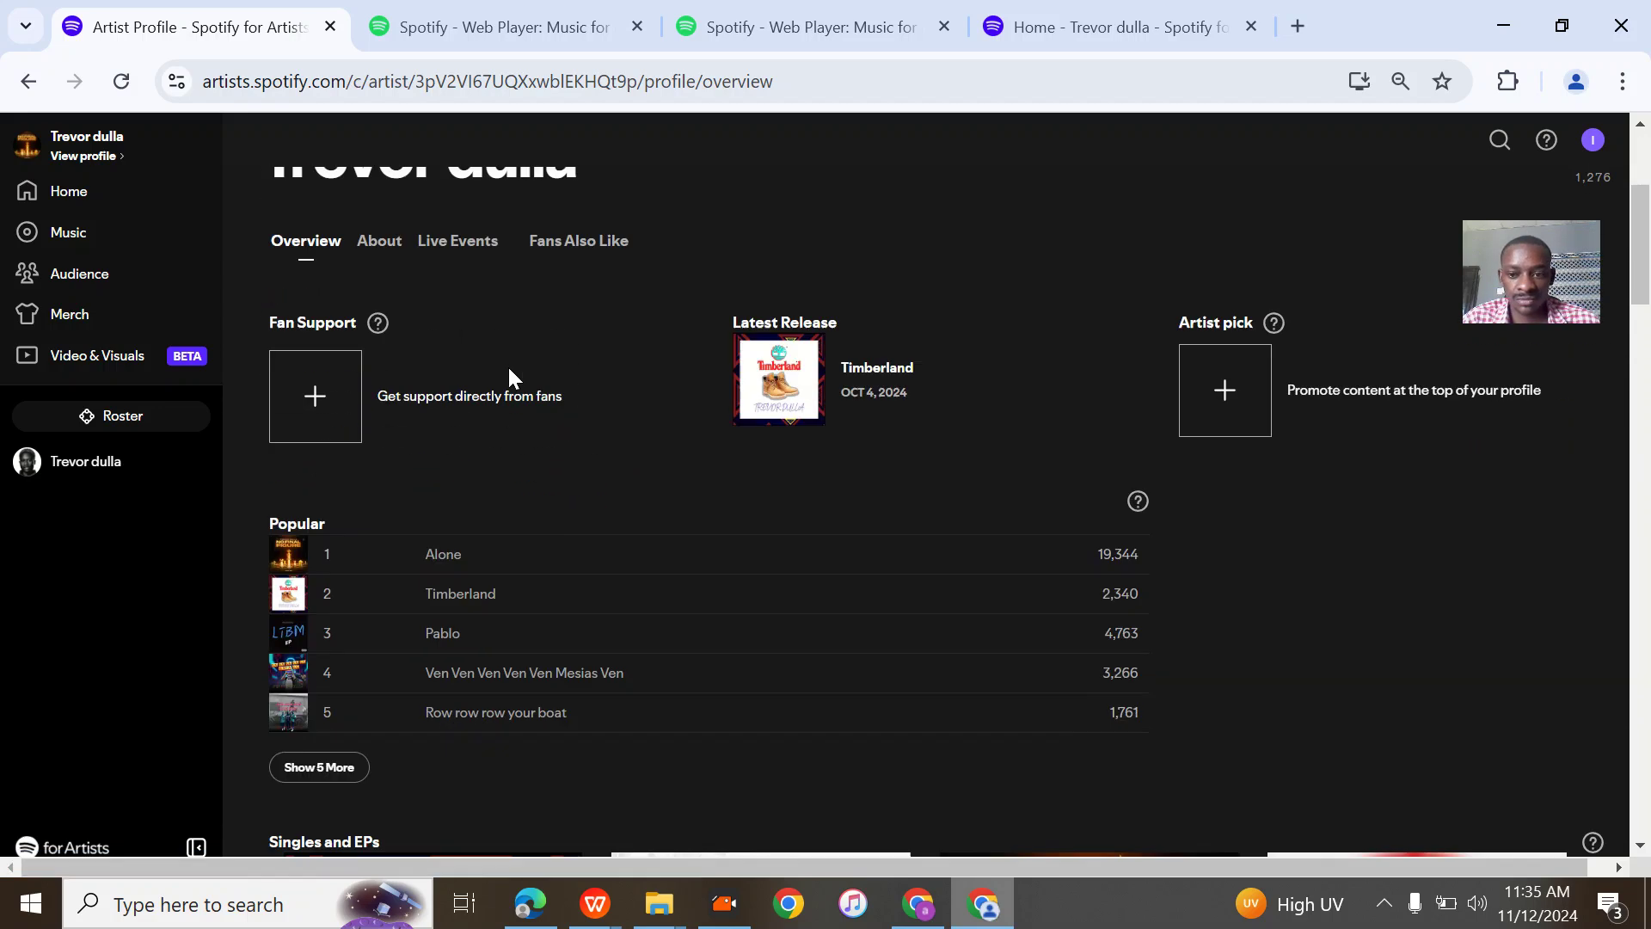
{"action": "scroll", "coordinate": [509, 378], "scroll_direction": "up", "scroll_amount": 4}
{"action": "scroll", "coordinate": [509, 368], "scroll_direction": "down", "scroll_amount": 1}
{"action": "scroll", "coordinate": [508, 368], "scroll_direction": "down", "scroll_amount": 8}
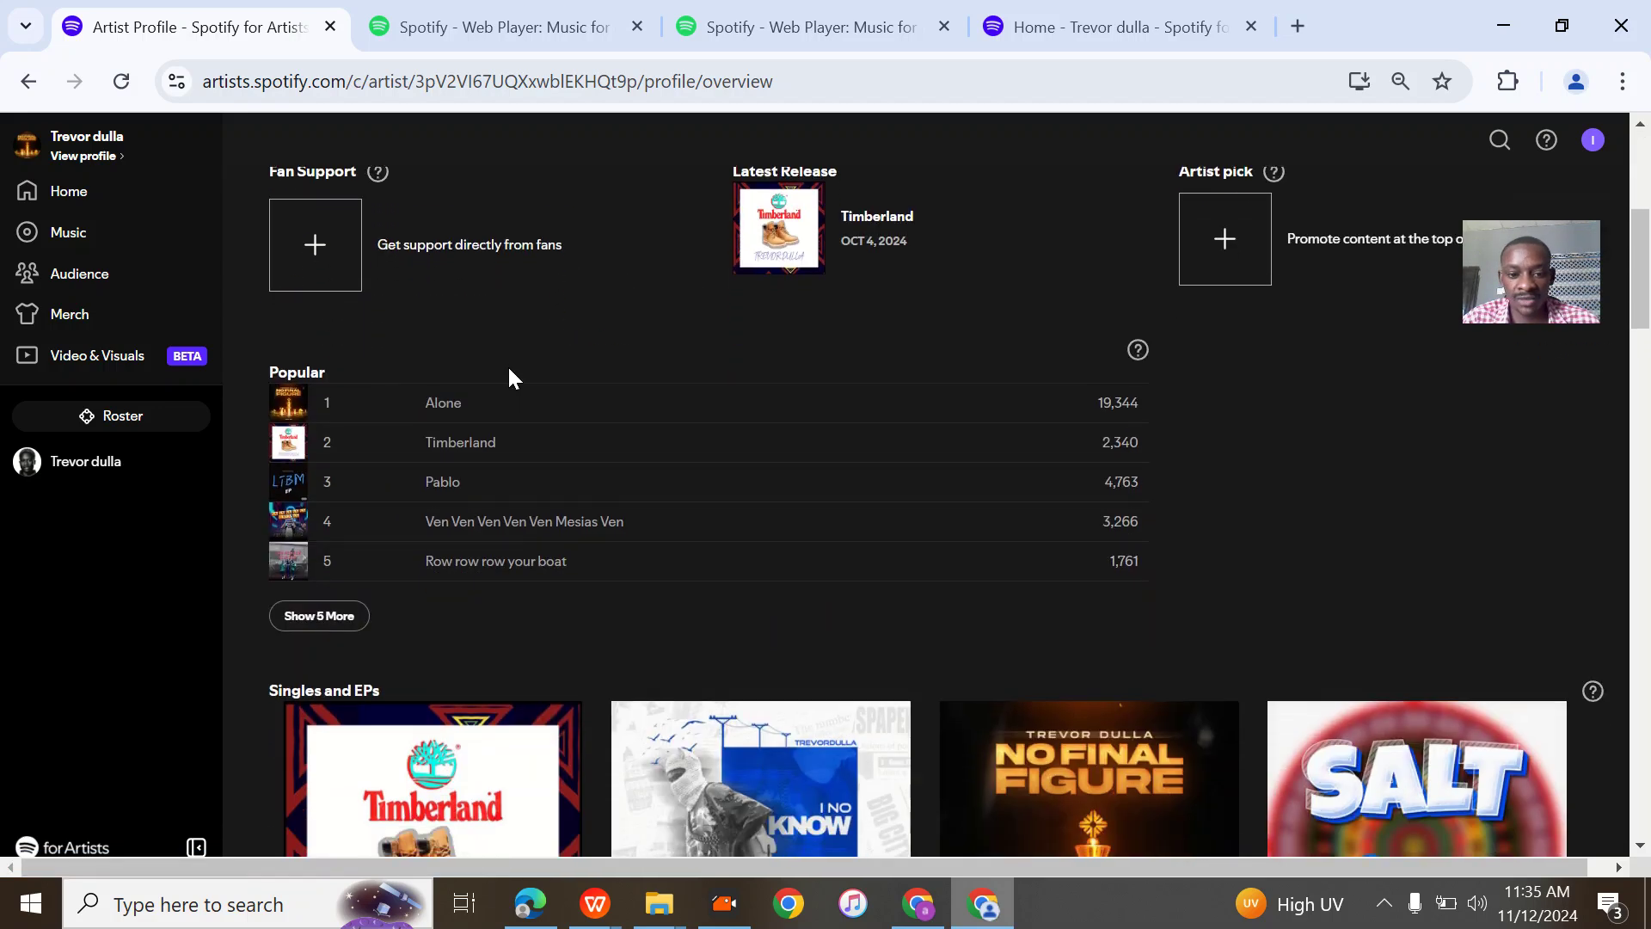
{"action": "scroll", "coordinate": [508, 368], "scroll_direction": "down", "scroll_amount": 20}
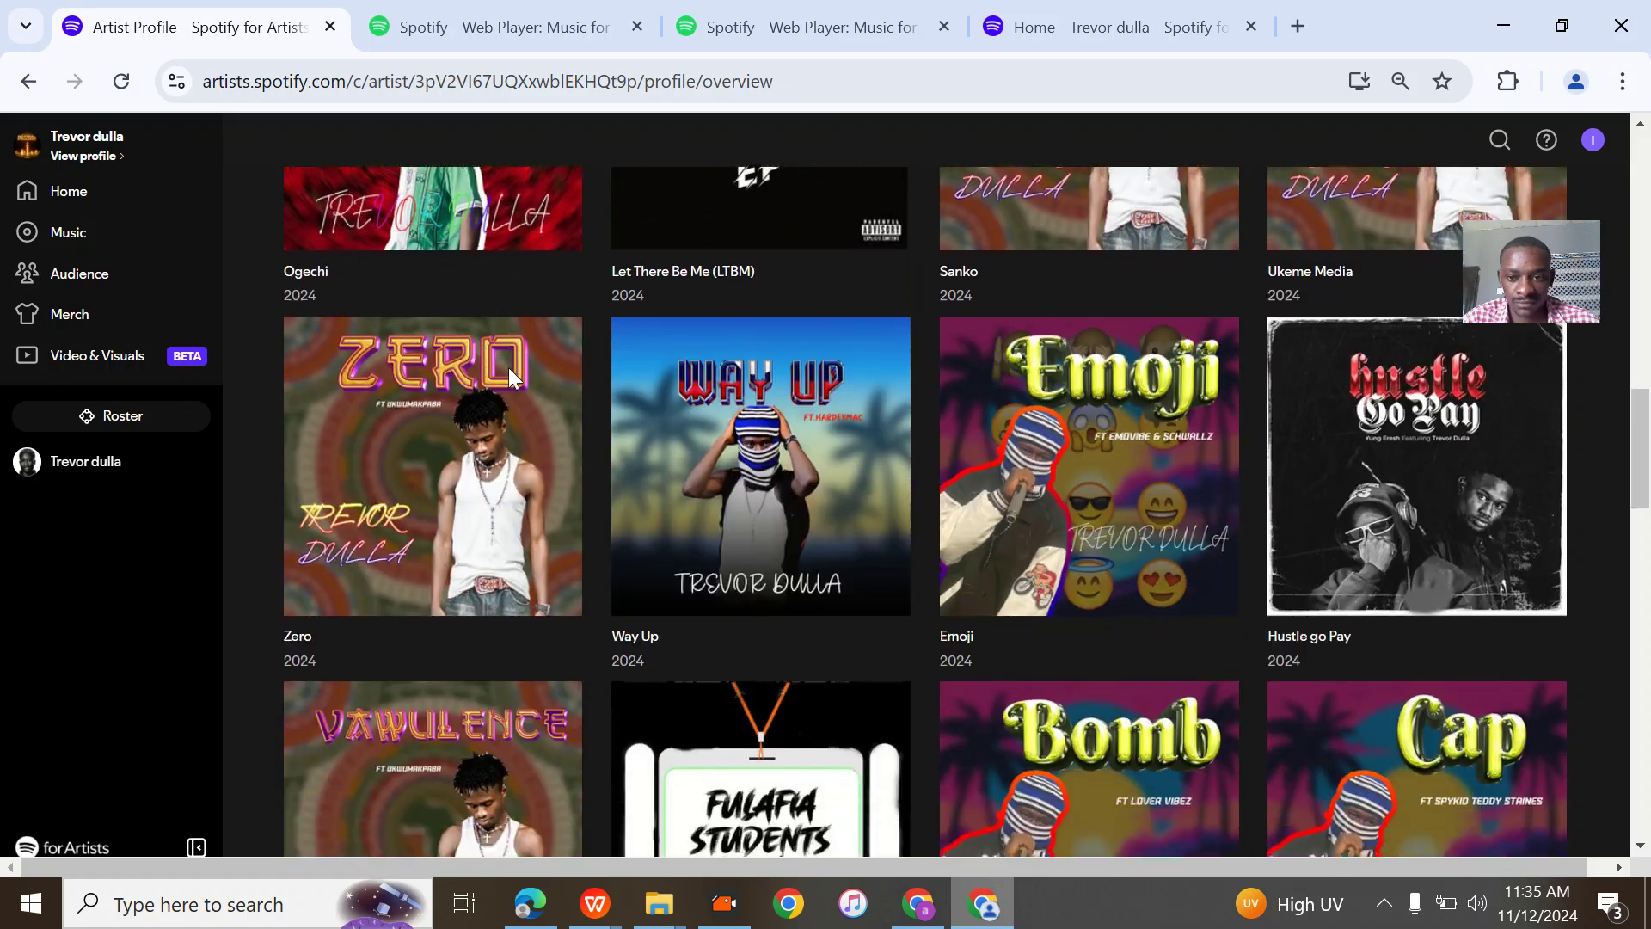
{"action": "scroll", "coordinate": [509, 370], "scroll_direction": "up", "scroll_amount": 2}
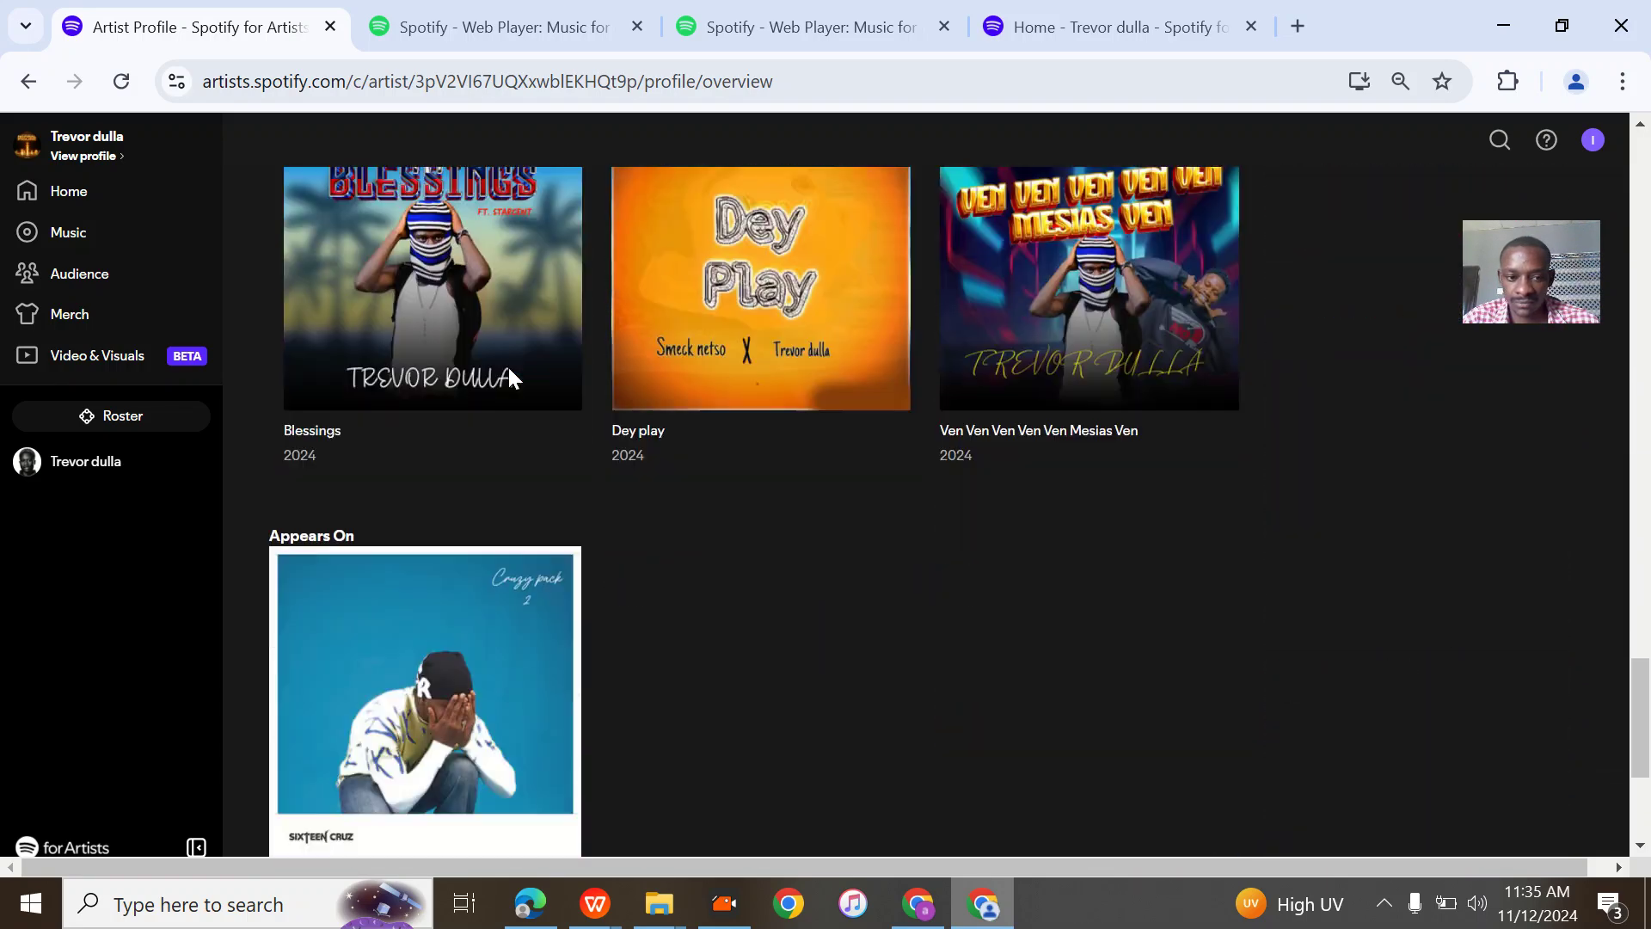
{"action": "scroll", "coordinate": [509, 369], "scroll_direction": "down", "scroll_amount": 3}
{"action": "scroll", "coordinate": [509, 378], "scroll_direction": "up", "scroll_amount": 15}
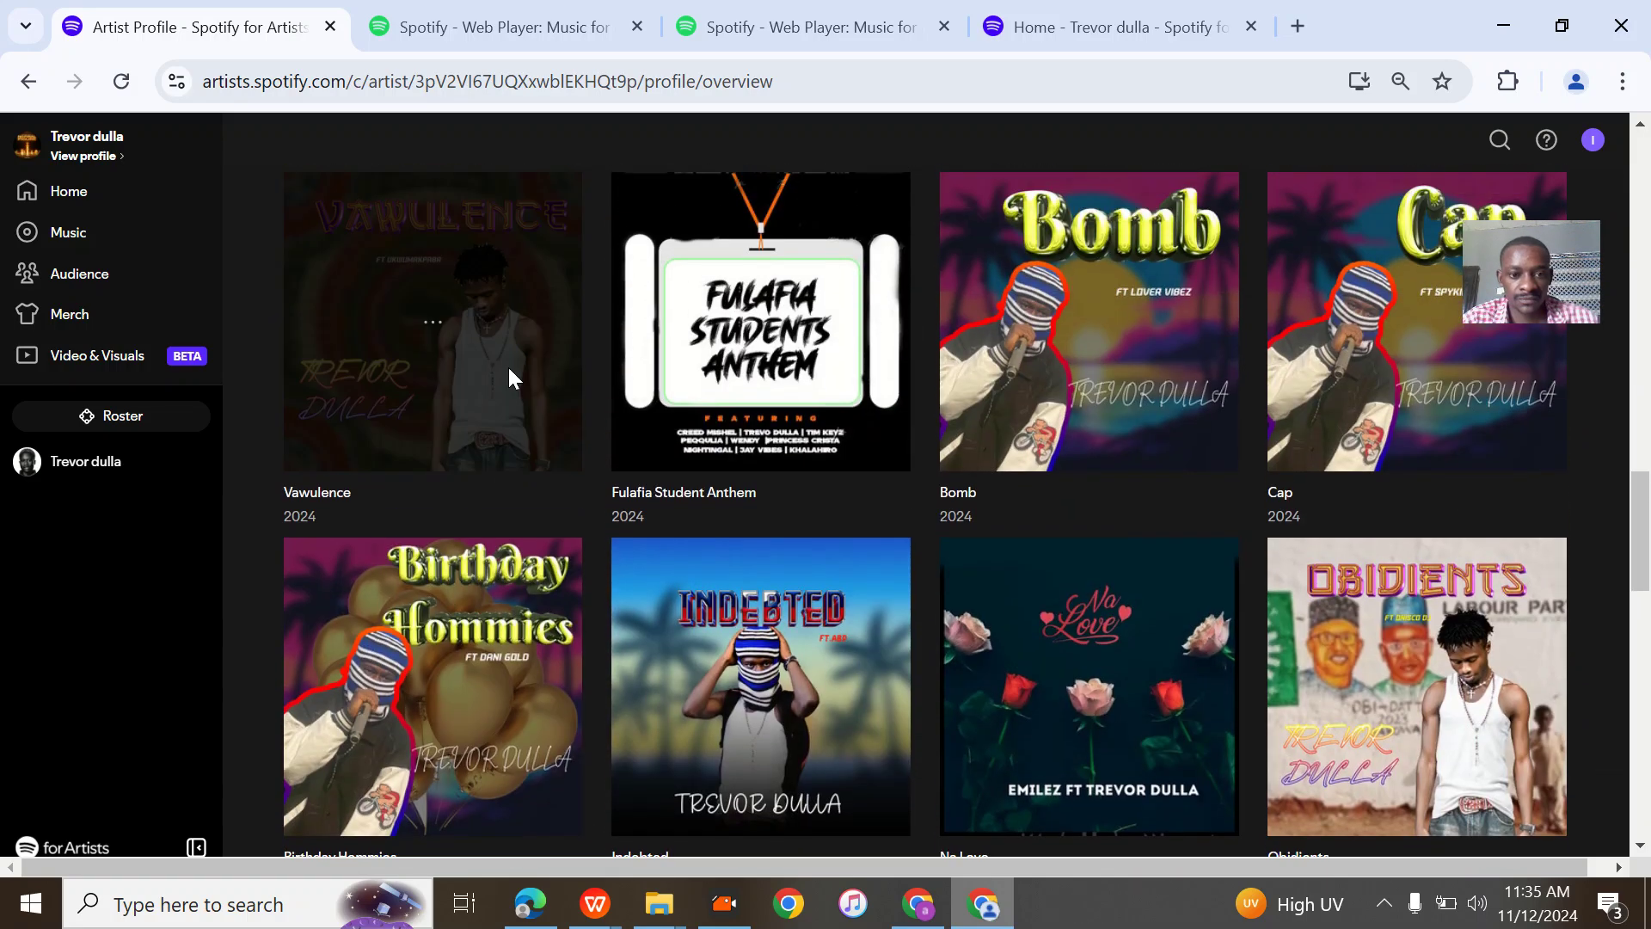
{"action": "scroll", "coordinate": [509, 378], "scroll_direction": "down", "scroll_amount": 4}
{"action": "scroll", "coordinate": [513, 379], "scroll_direction": "up", "scroll_amount": 6}
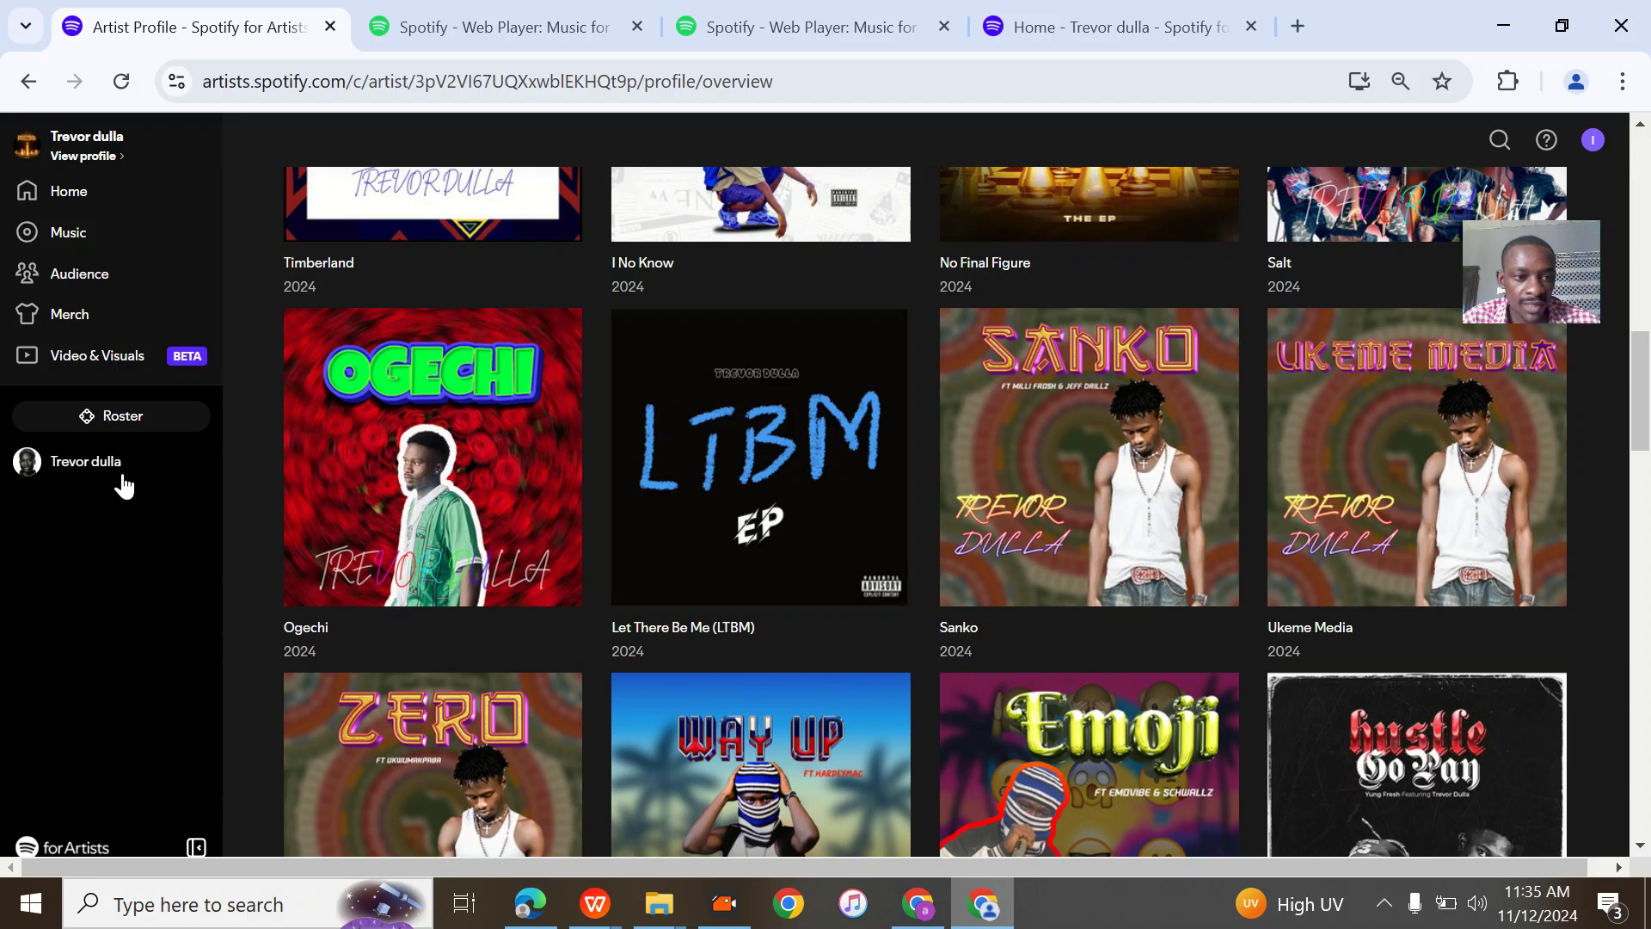
{"action": "left_click", "coordinate": [106, 464]}
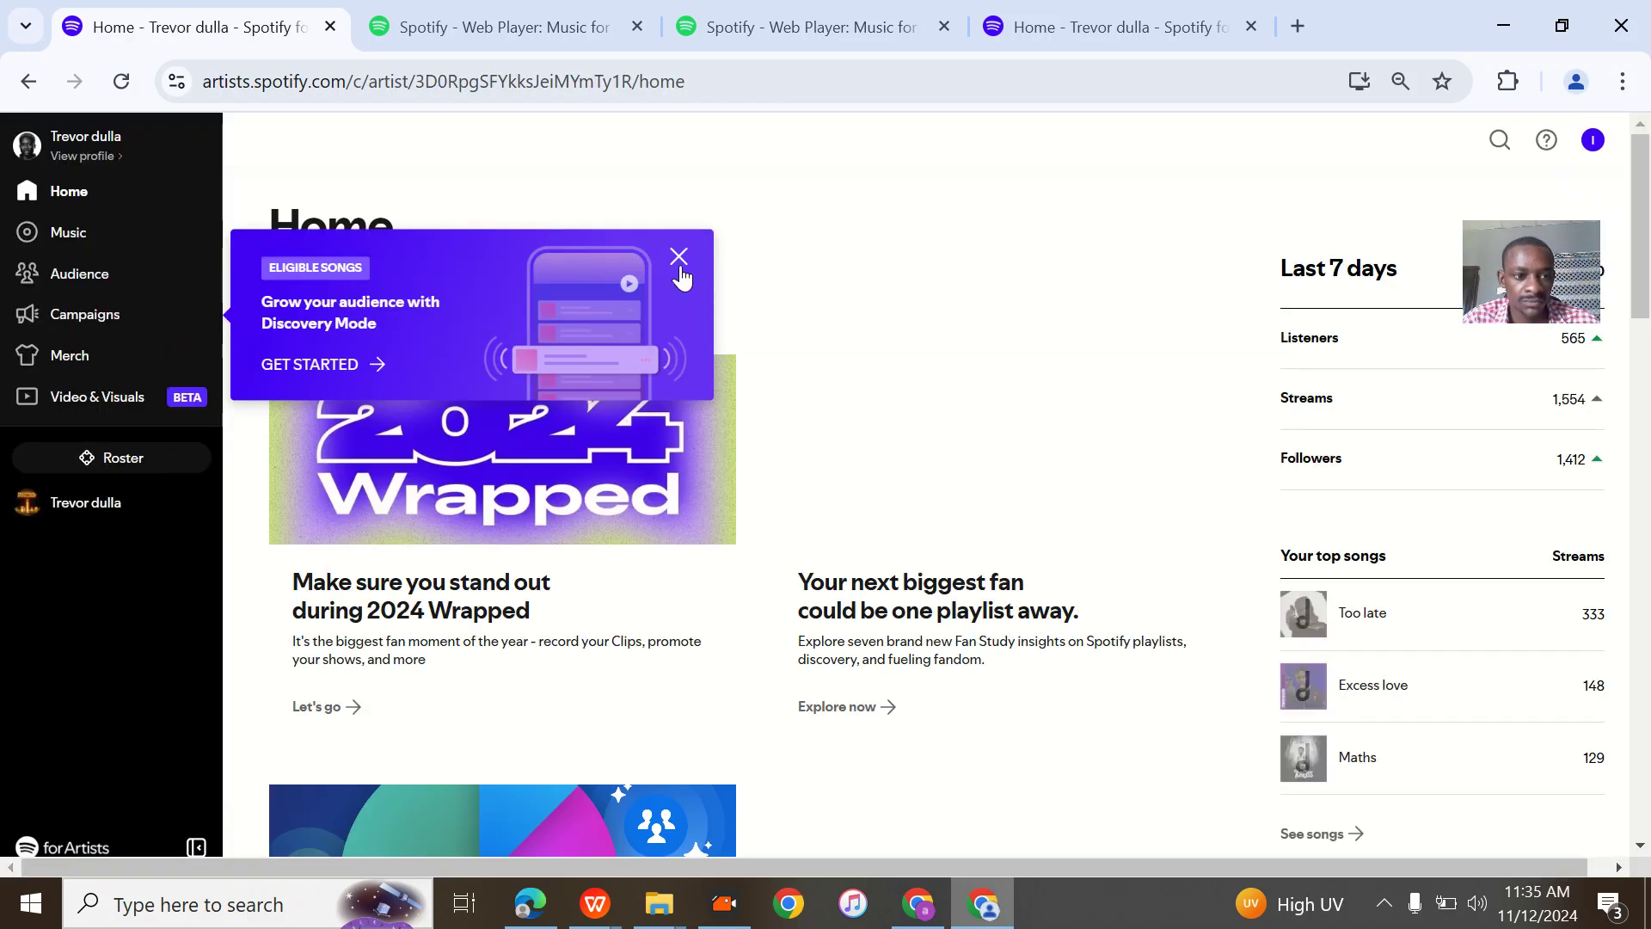
{"action": "left_click", "coordinate": [679, 258]}
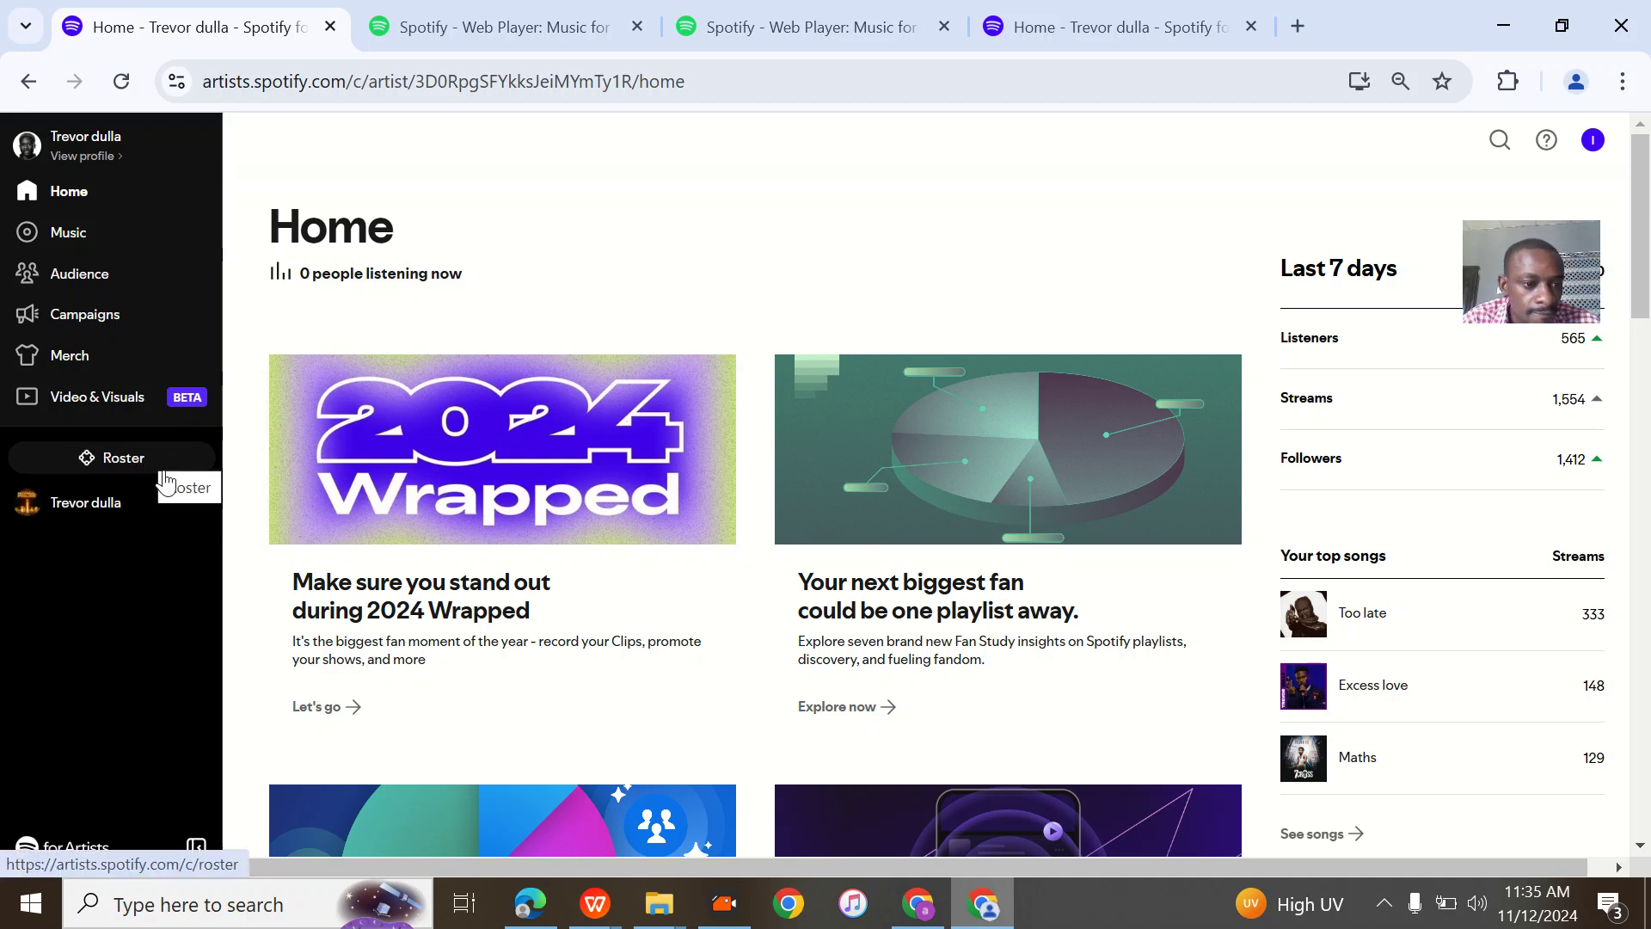
{"action": "scroll", "coordinate": [170, 497], "scroll_direction": "down", "scroll_amount": 3}
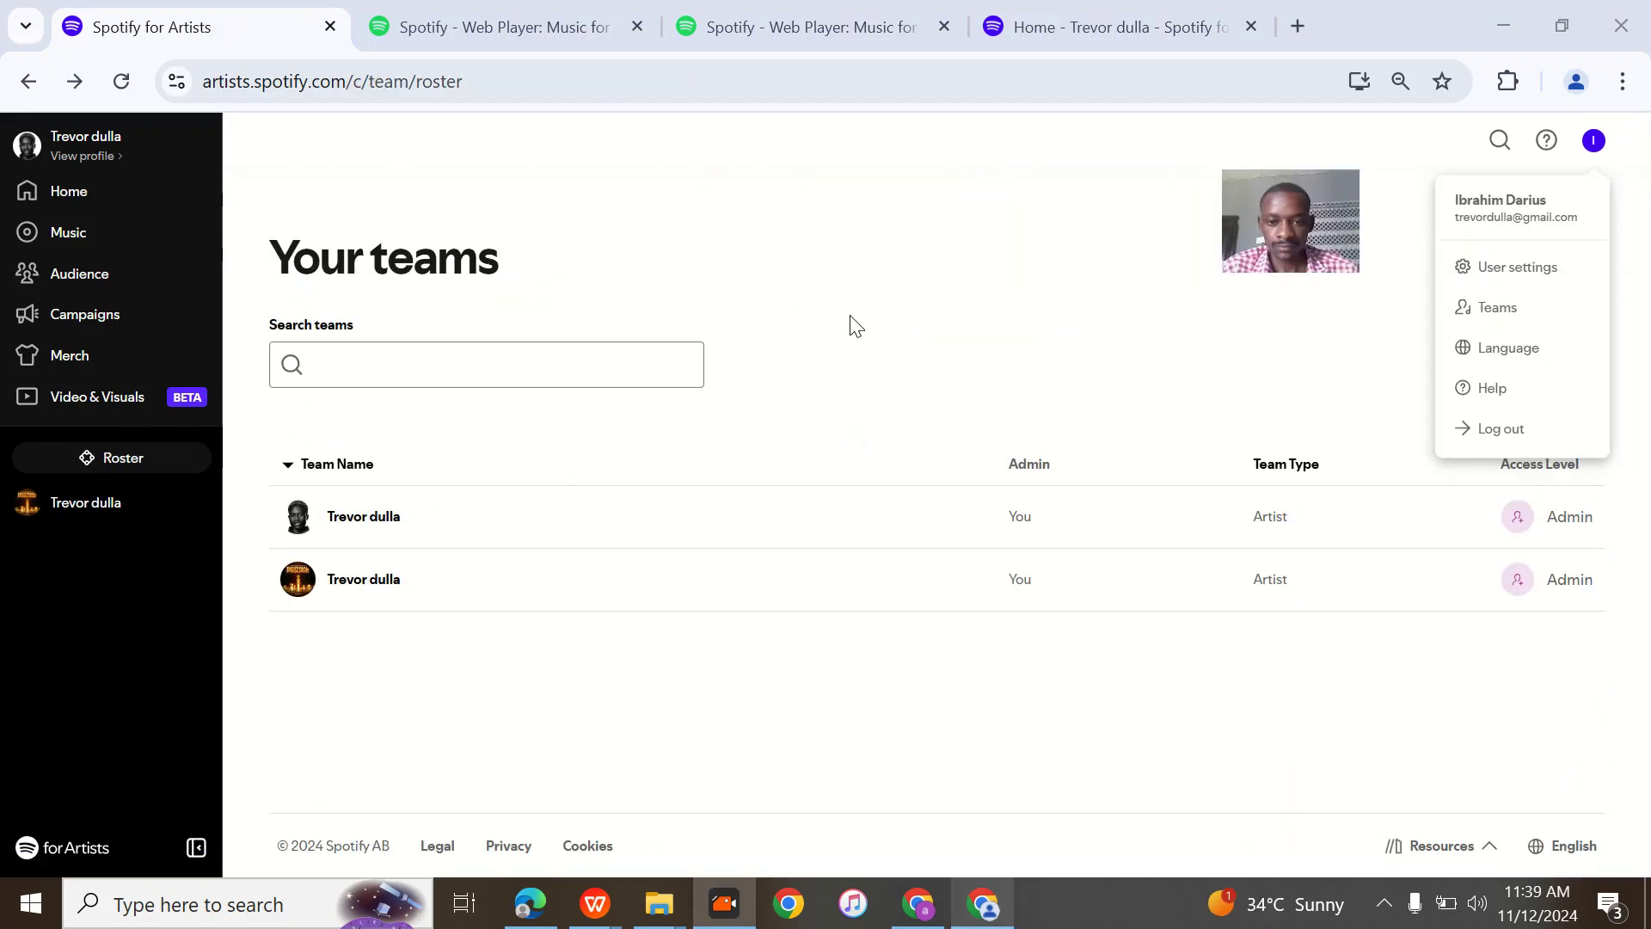
{"action": "left_click", "coordinate": [852, 325]}
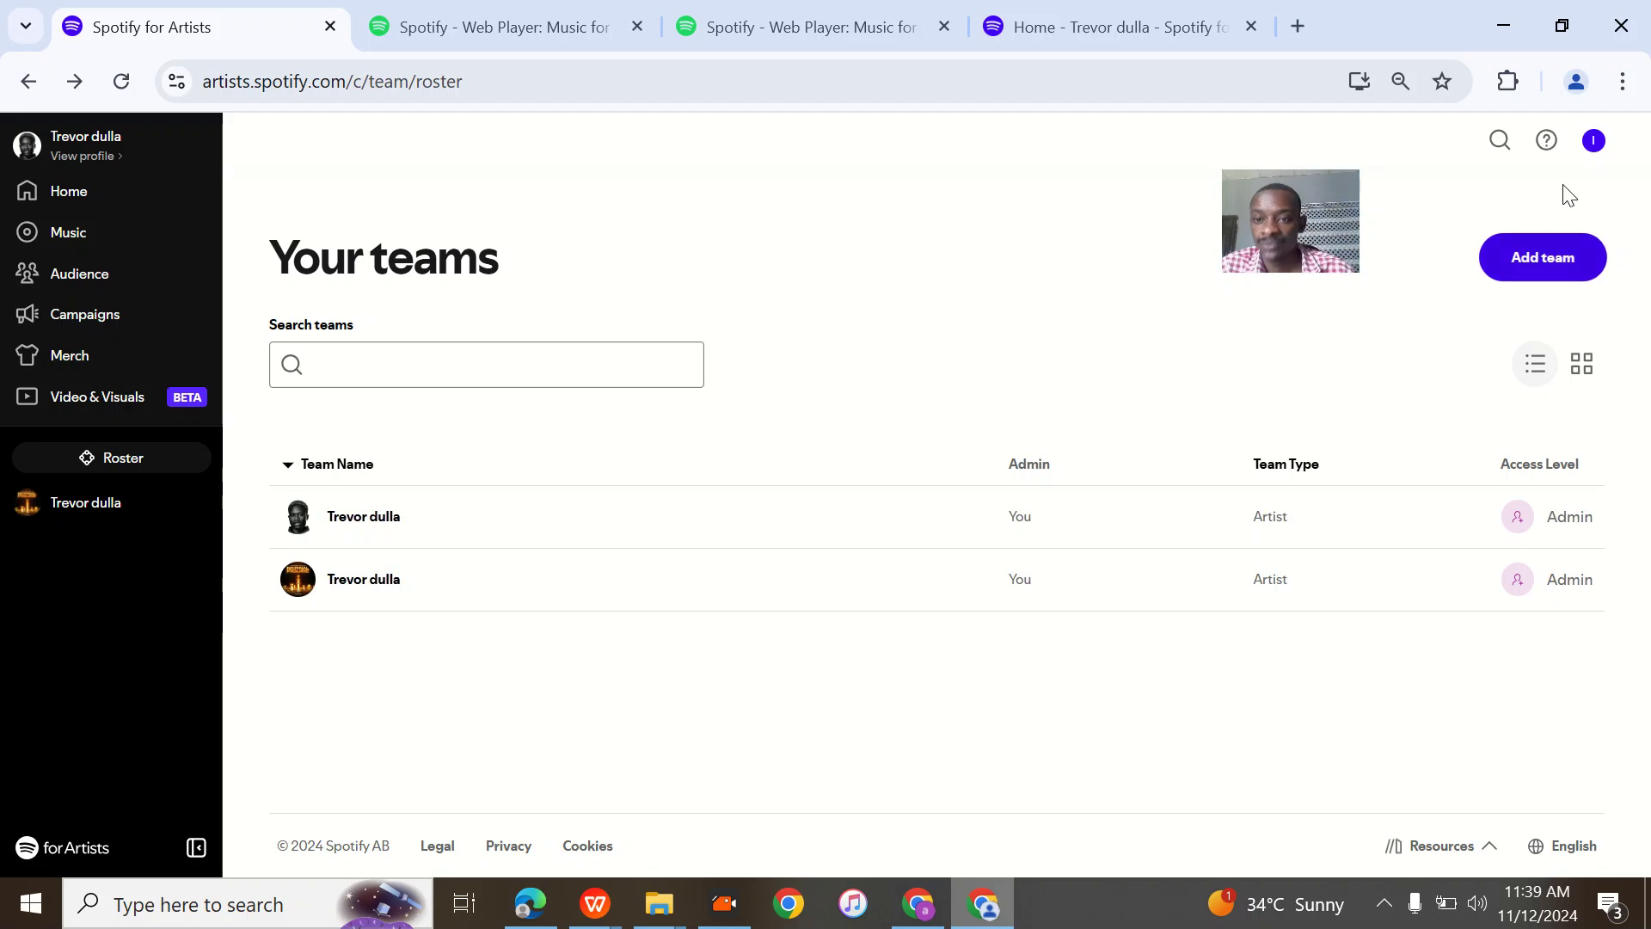
{"action": "left_click", "coordinate": [1593, 140]}
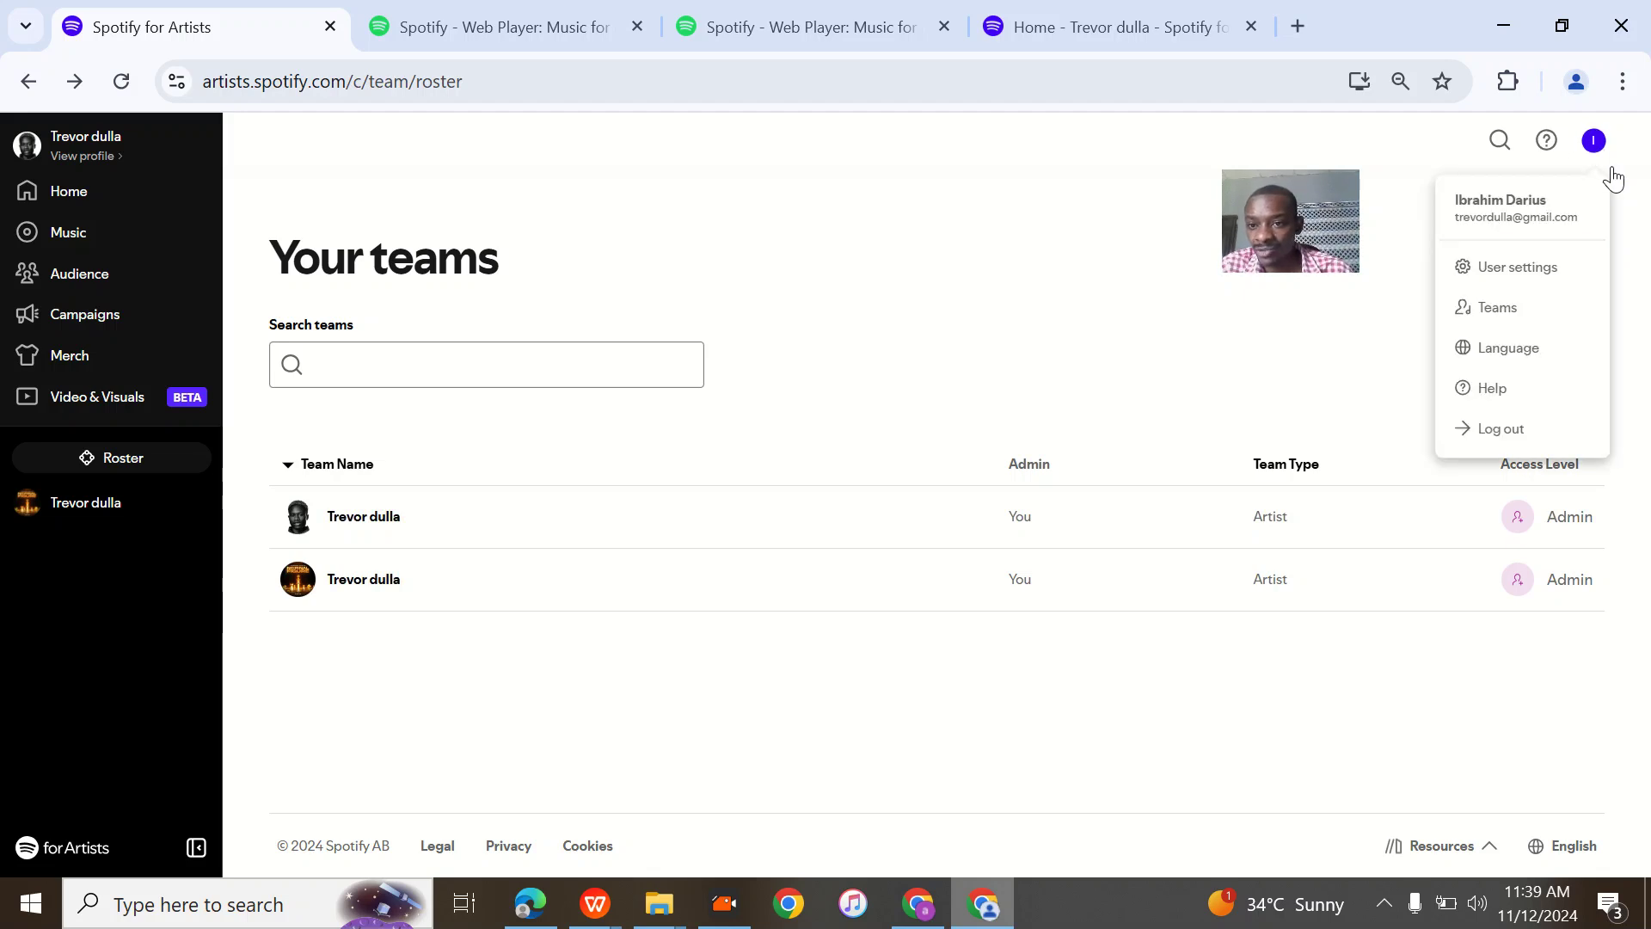
{"action": "left_click", "coordinate": [1520, 397]}
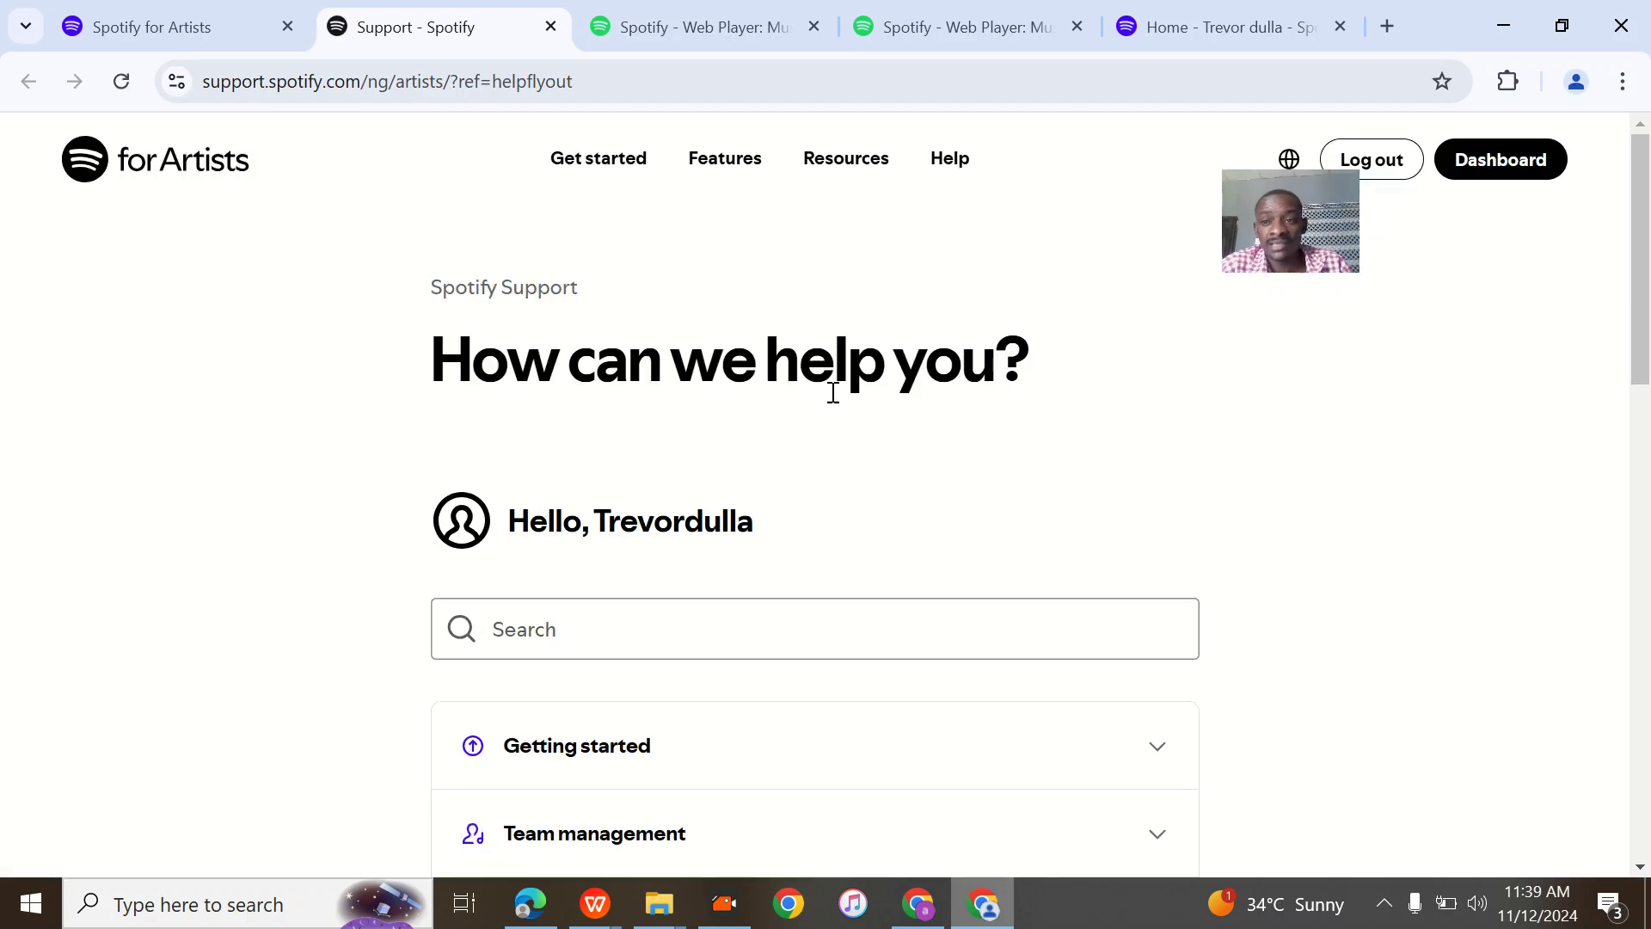
Go to Contact Us on the Support page and start messaging the Spotify for Artists team.
{"action": "scroll", "coordinate": [880, 479], "scroll_direction": "down", "scroll_amount": 15}
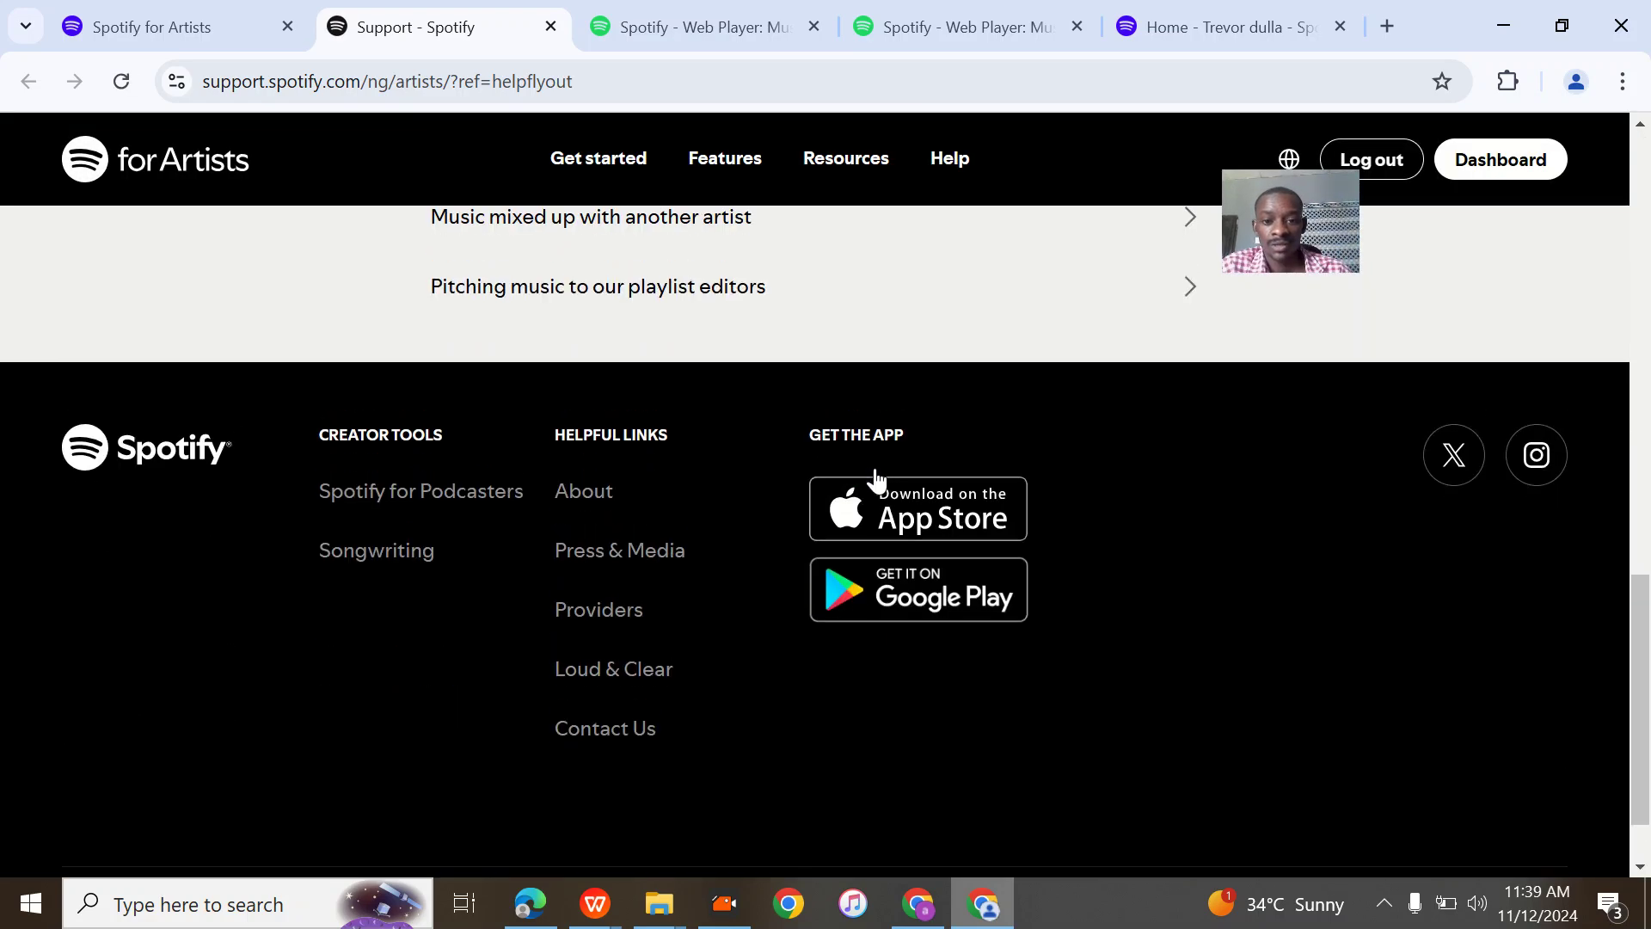
{"action": "left_click", "coordinate": [625, 733]}
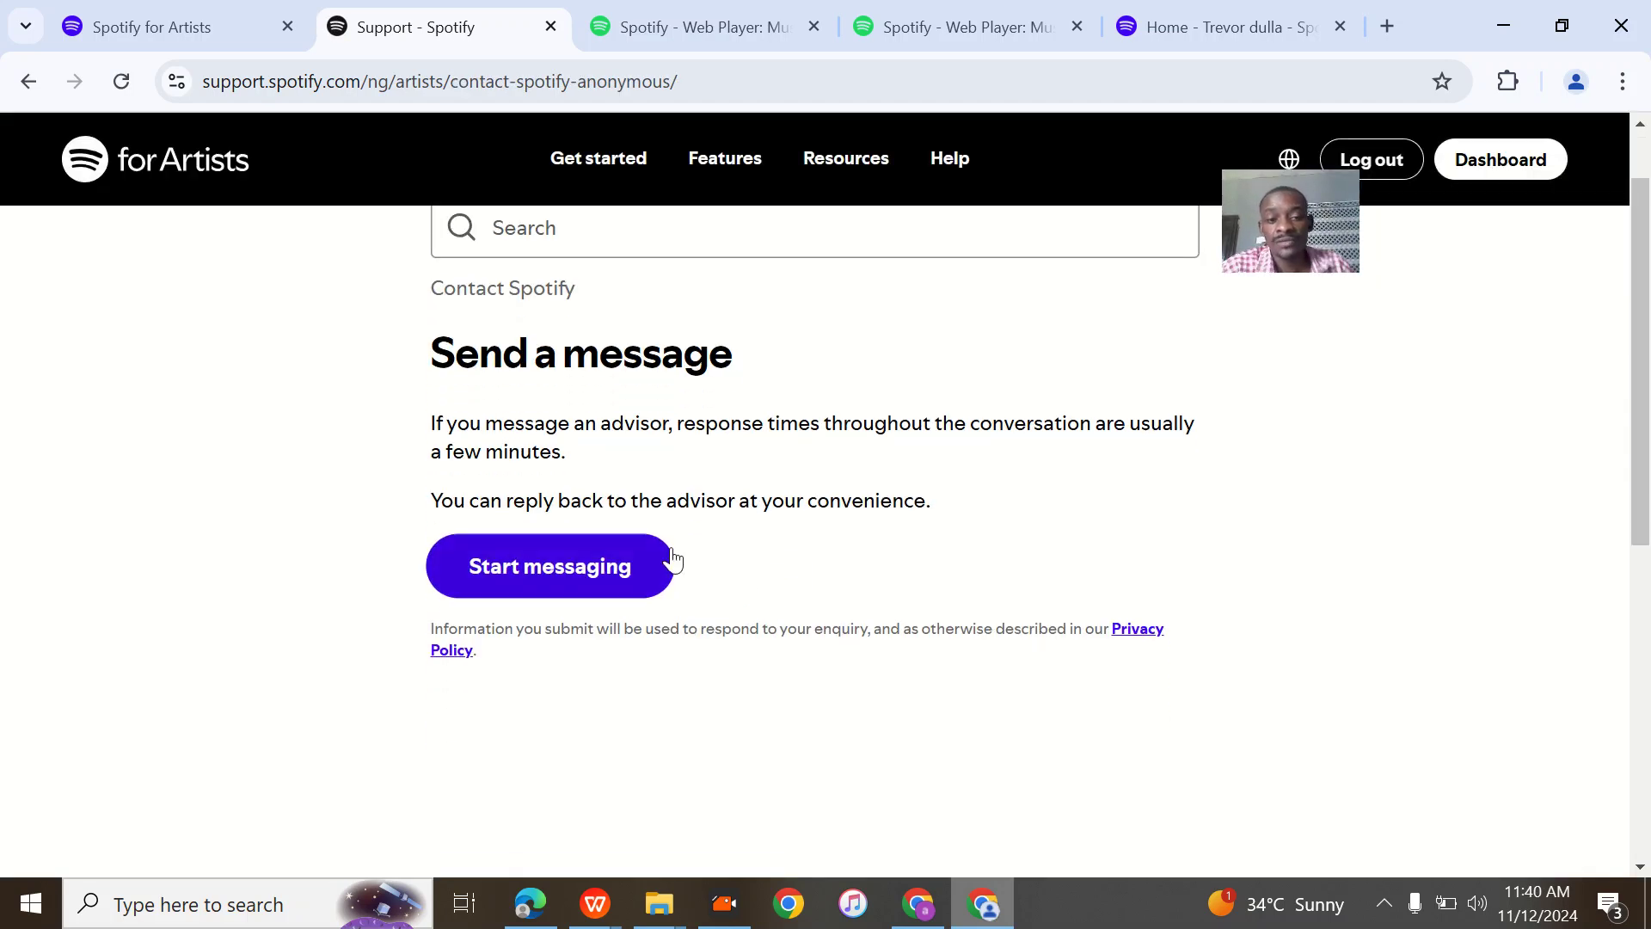
{"action": "scroll", "coordinate": [679, 547], "scroll_direction": "down", "scroll_amount": 2}
{"action": "left_click", "coordinate": [606, 518]}
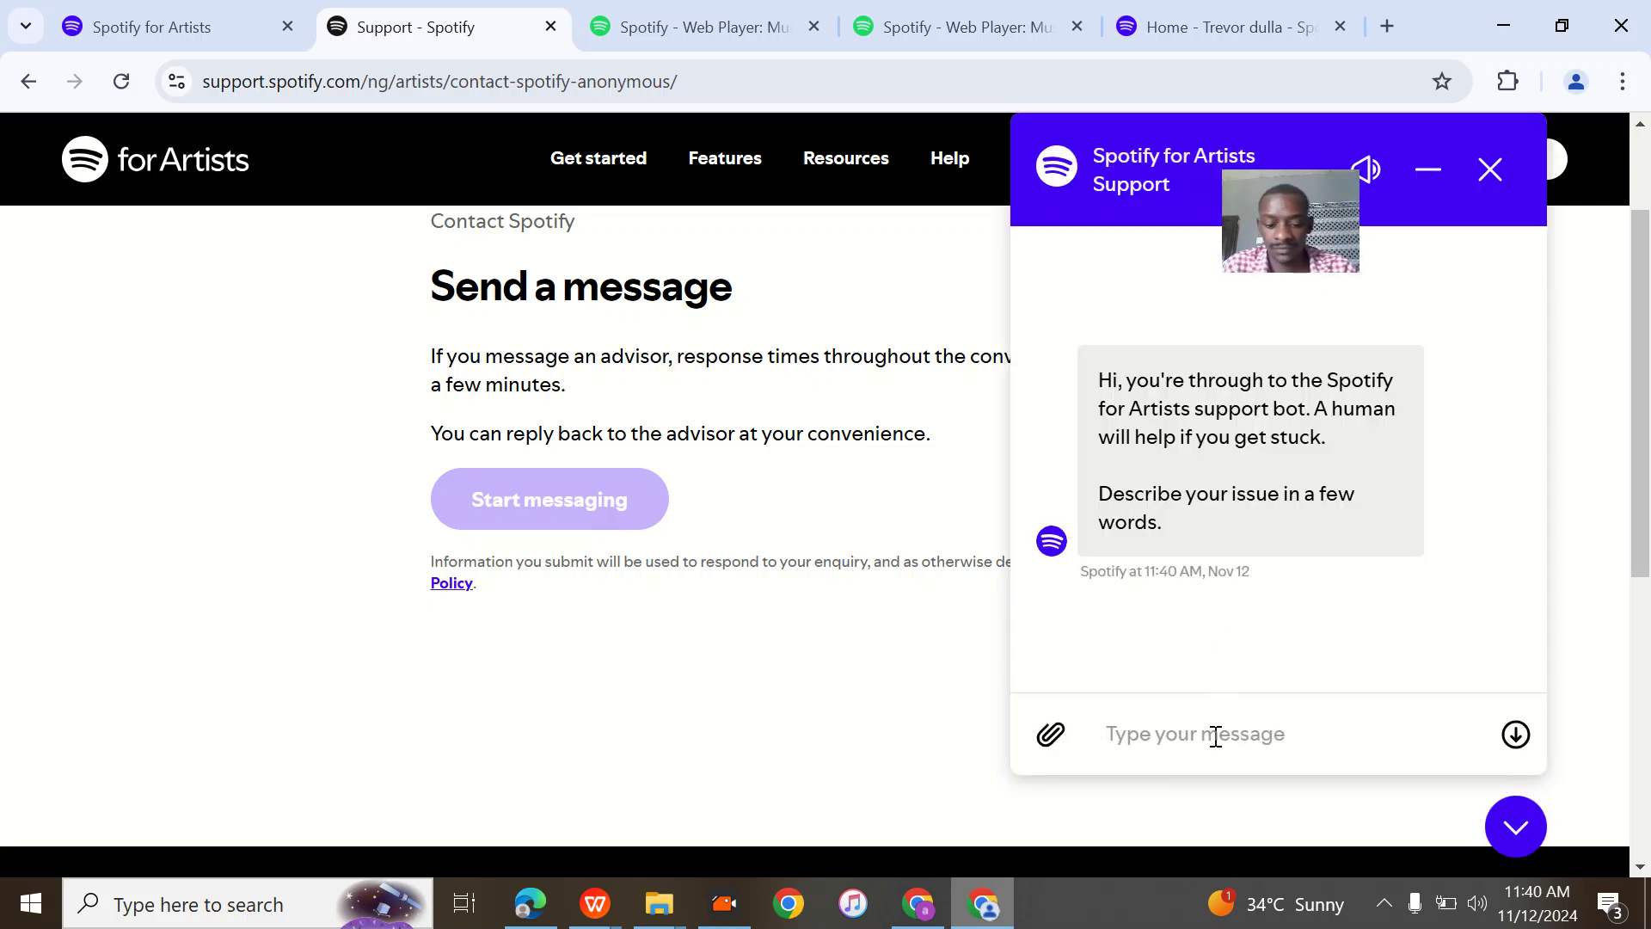
{"action": "key", "text": "Caps_Lock"}
{"action": "type", "text": "G"}
{"action": "key", "text": "BackSpace"}
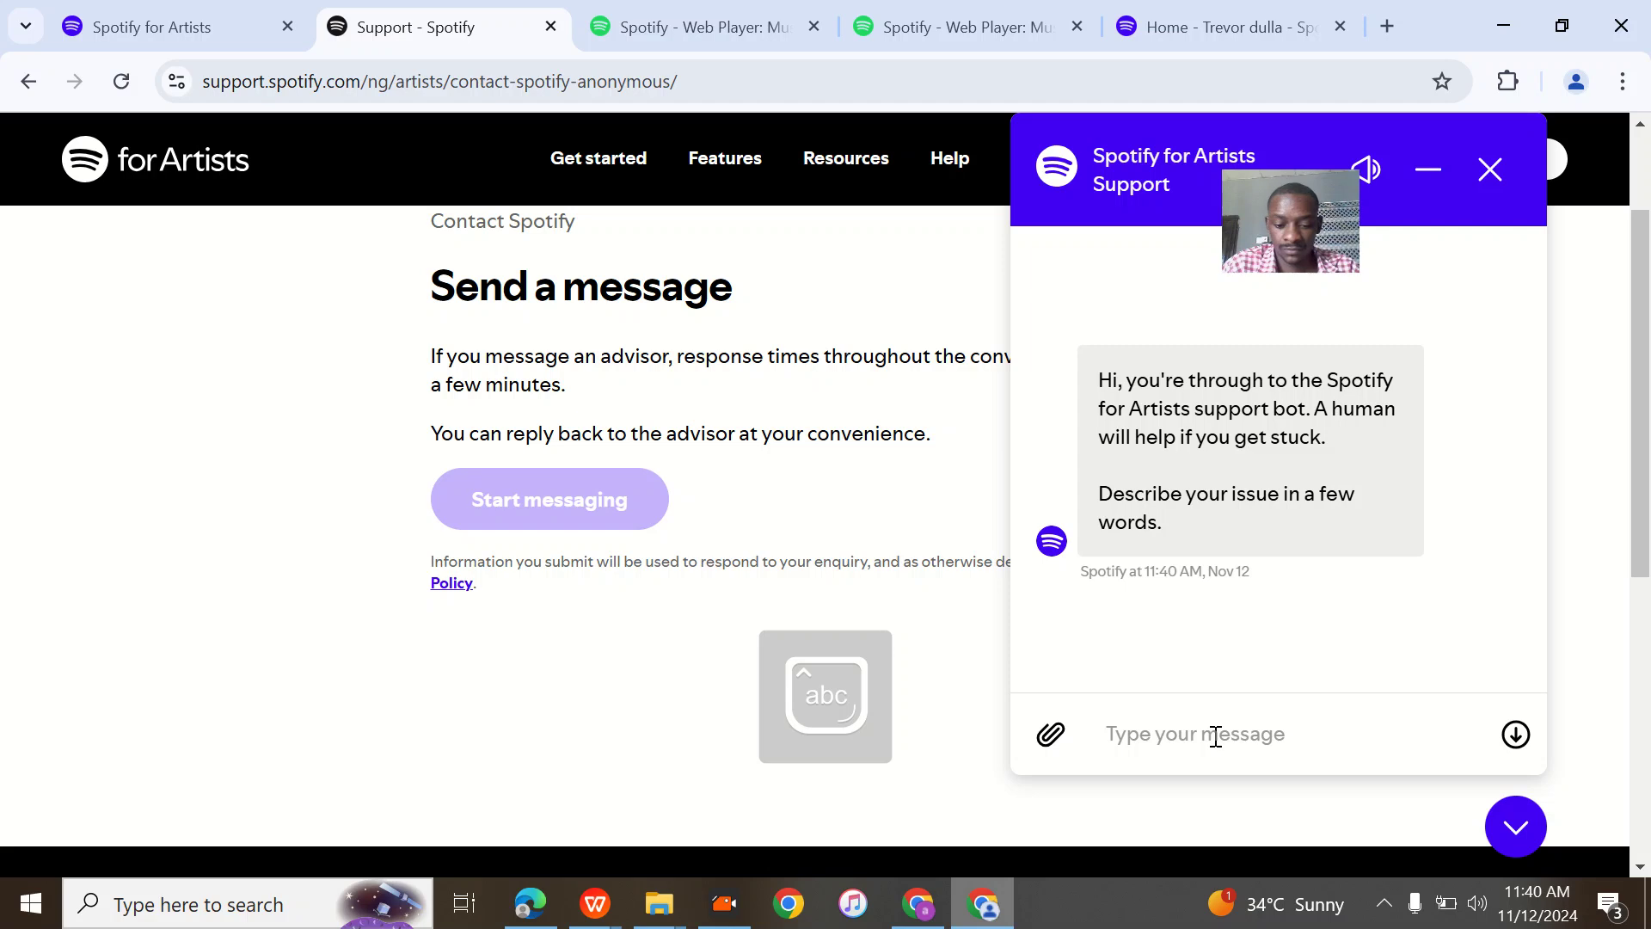
{"action": "type", "text": "merge 2 artist account"}
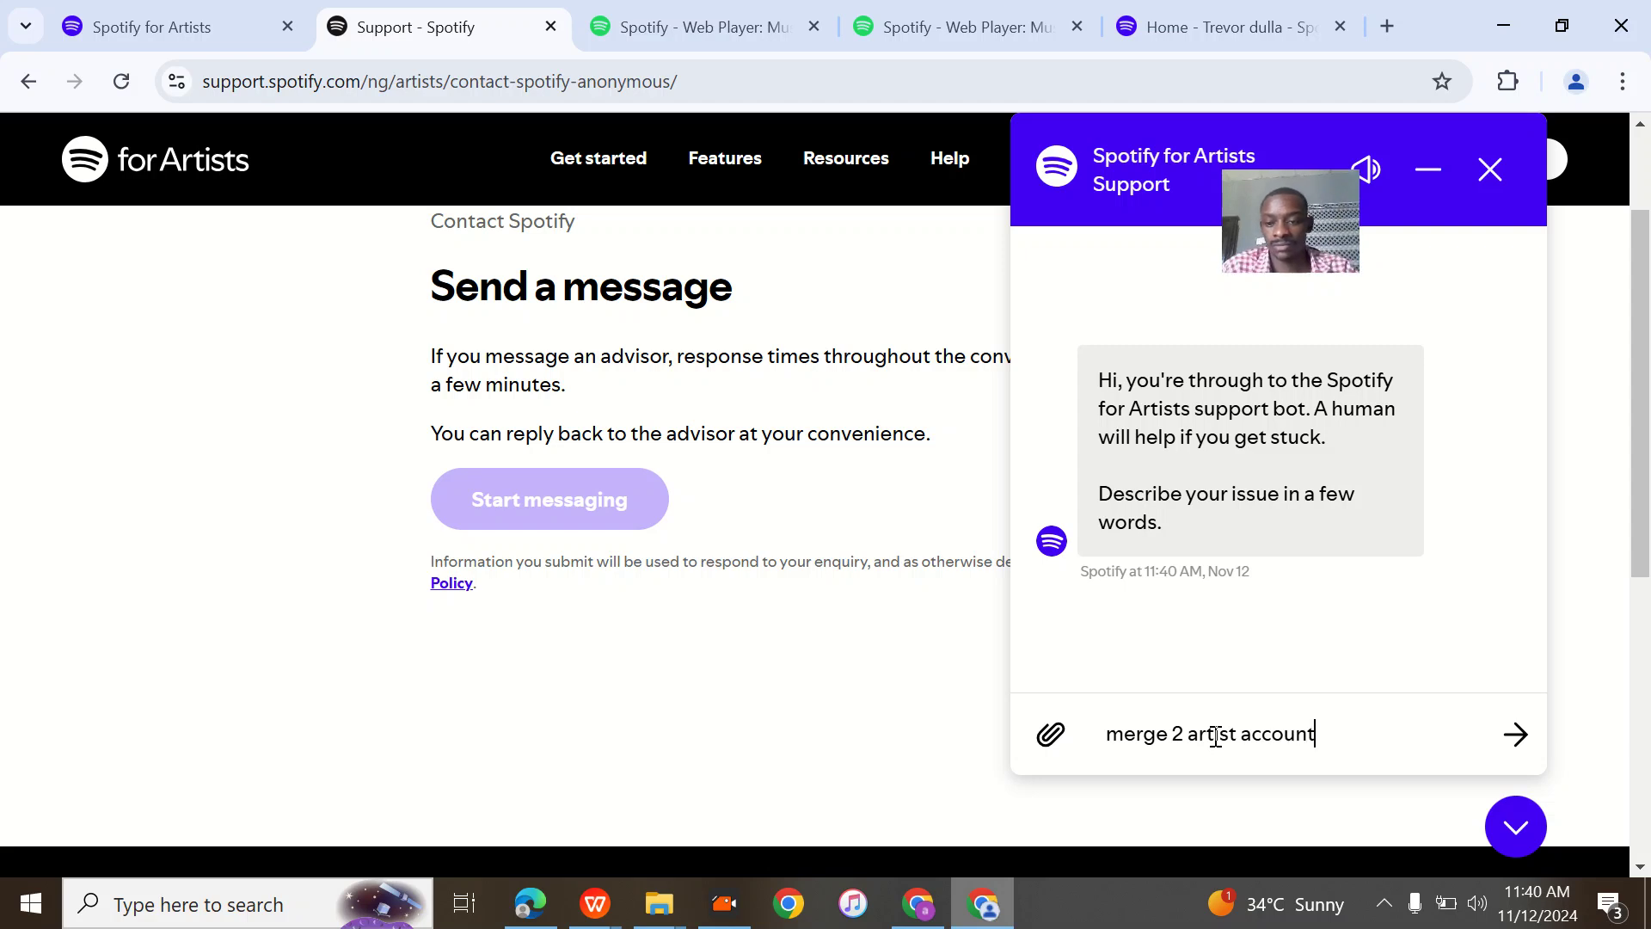
{"action": "key", "text": "Return"}
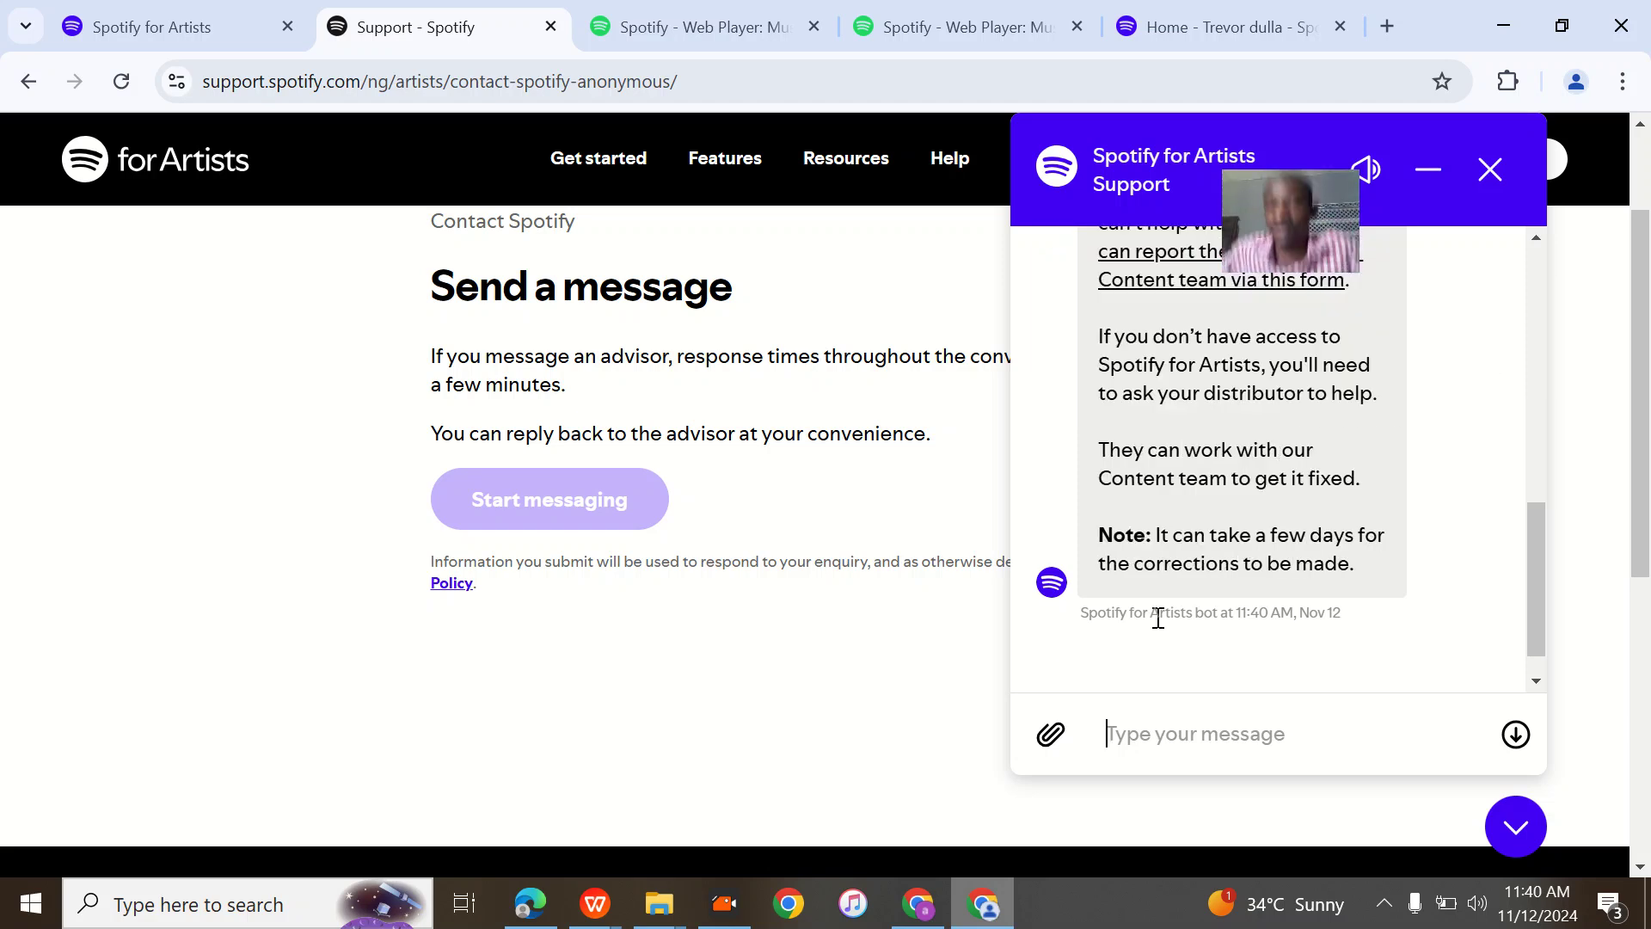
Reply 'I'll use the form' and follow the bot's 'Content team via this form' link.
{"action": "scroll", "coordinate": [1158, 617], "scroll_direction": "up", "scroll_amount": 3}
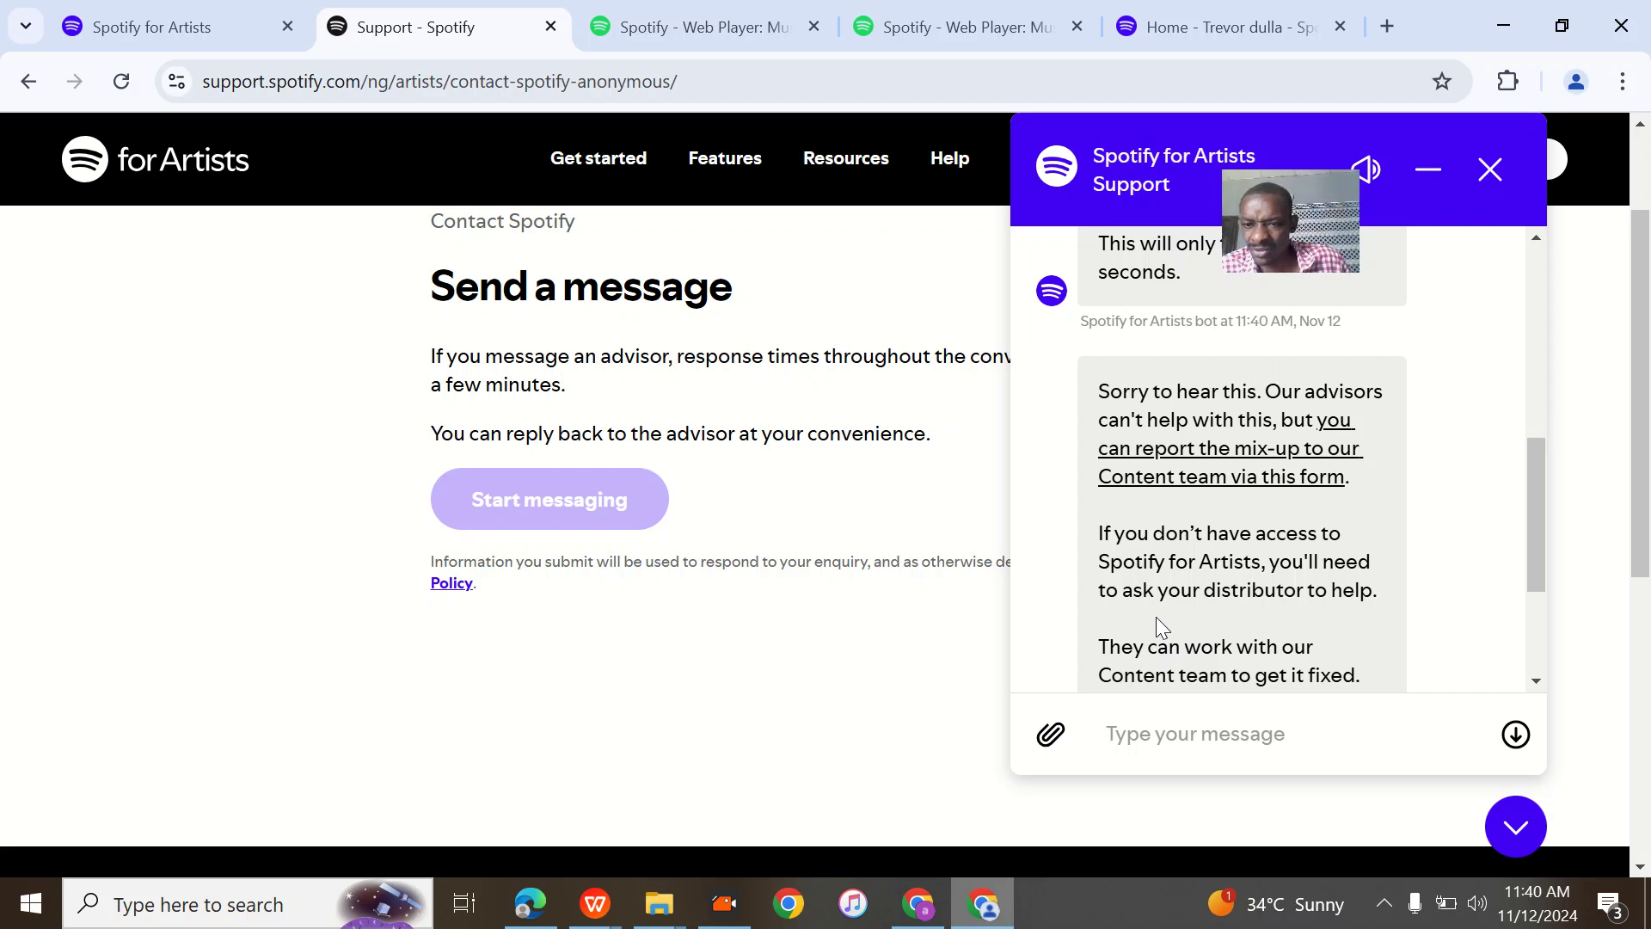
{"action": "scroll", "coordinate": [1156, 616], "scroll_direction": "down", "scroll_amount": 1}
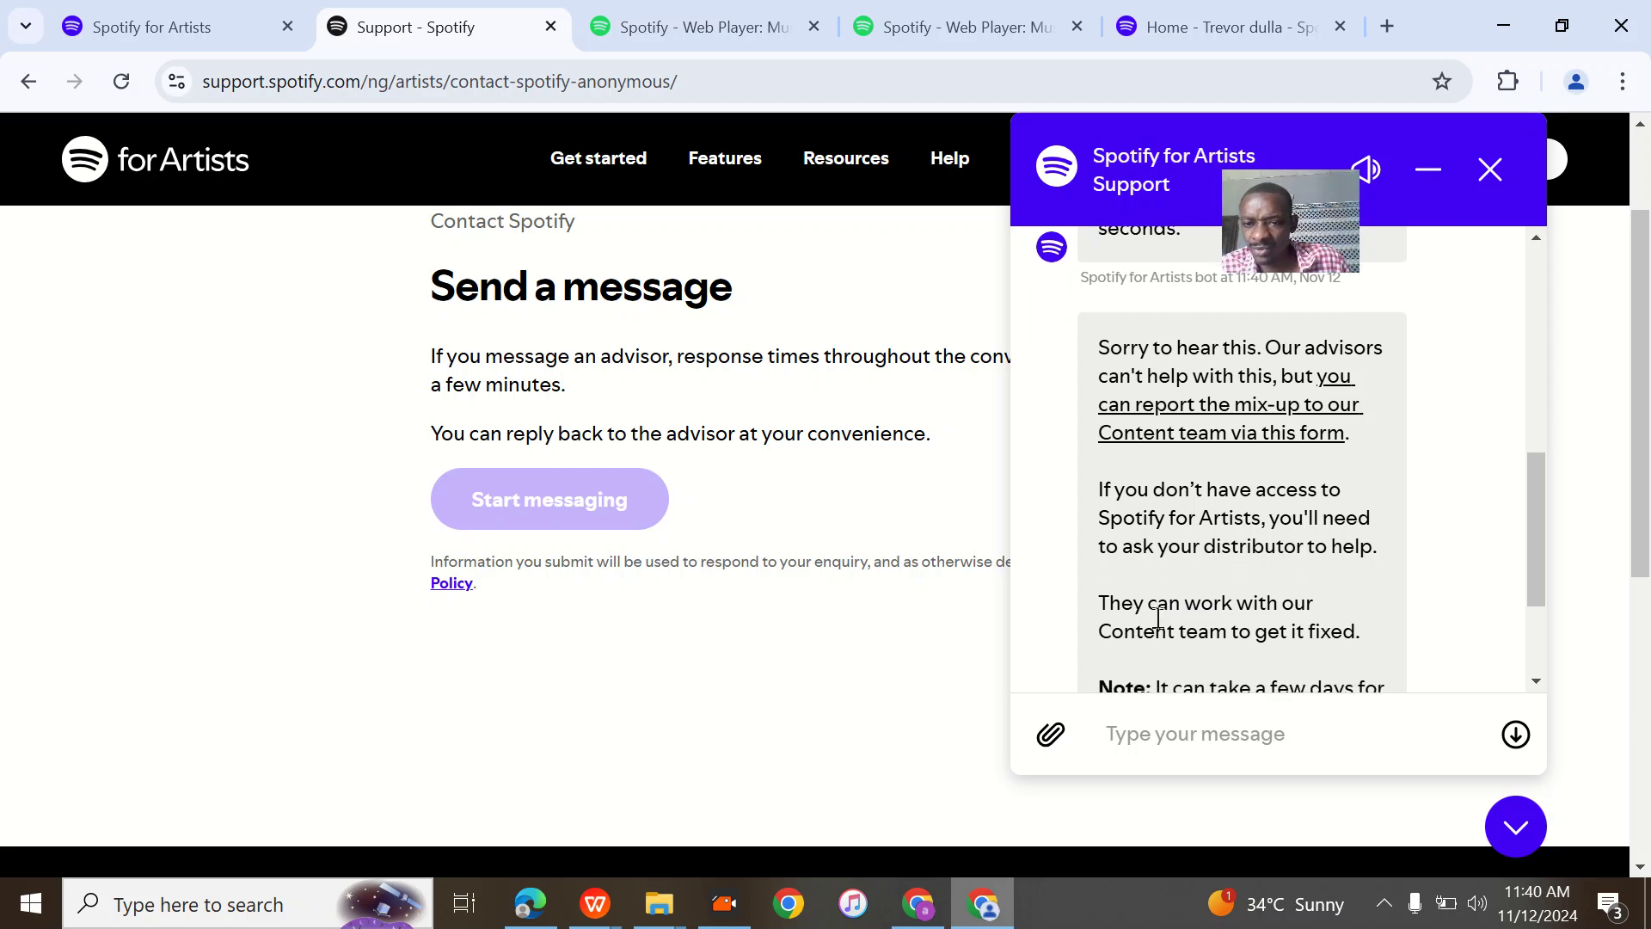
{"action": "scroll", "coordinate": [1156, 617], "scroll_direction": "down", "scroll_amount": 1}
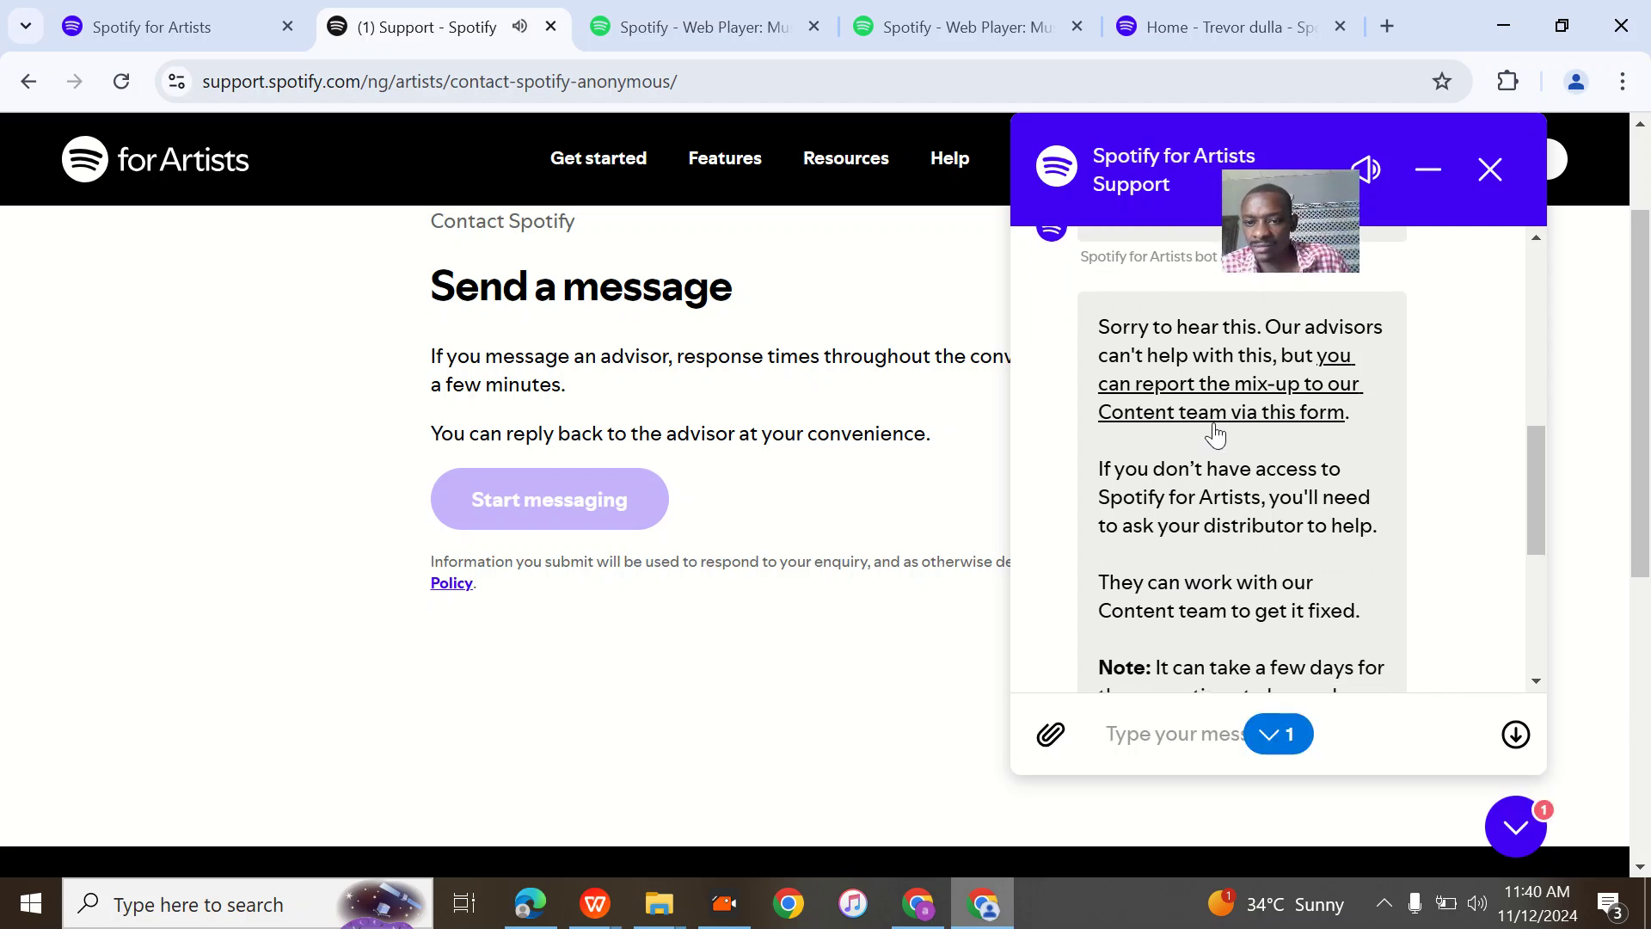
{"action": "scroll", "coordinate": [1215, 430], "scroll_direction": "down", "scroll_amount": 2}
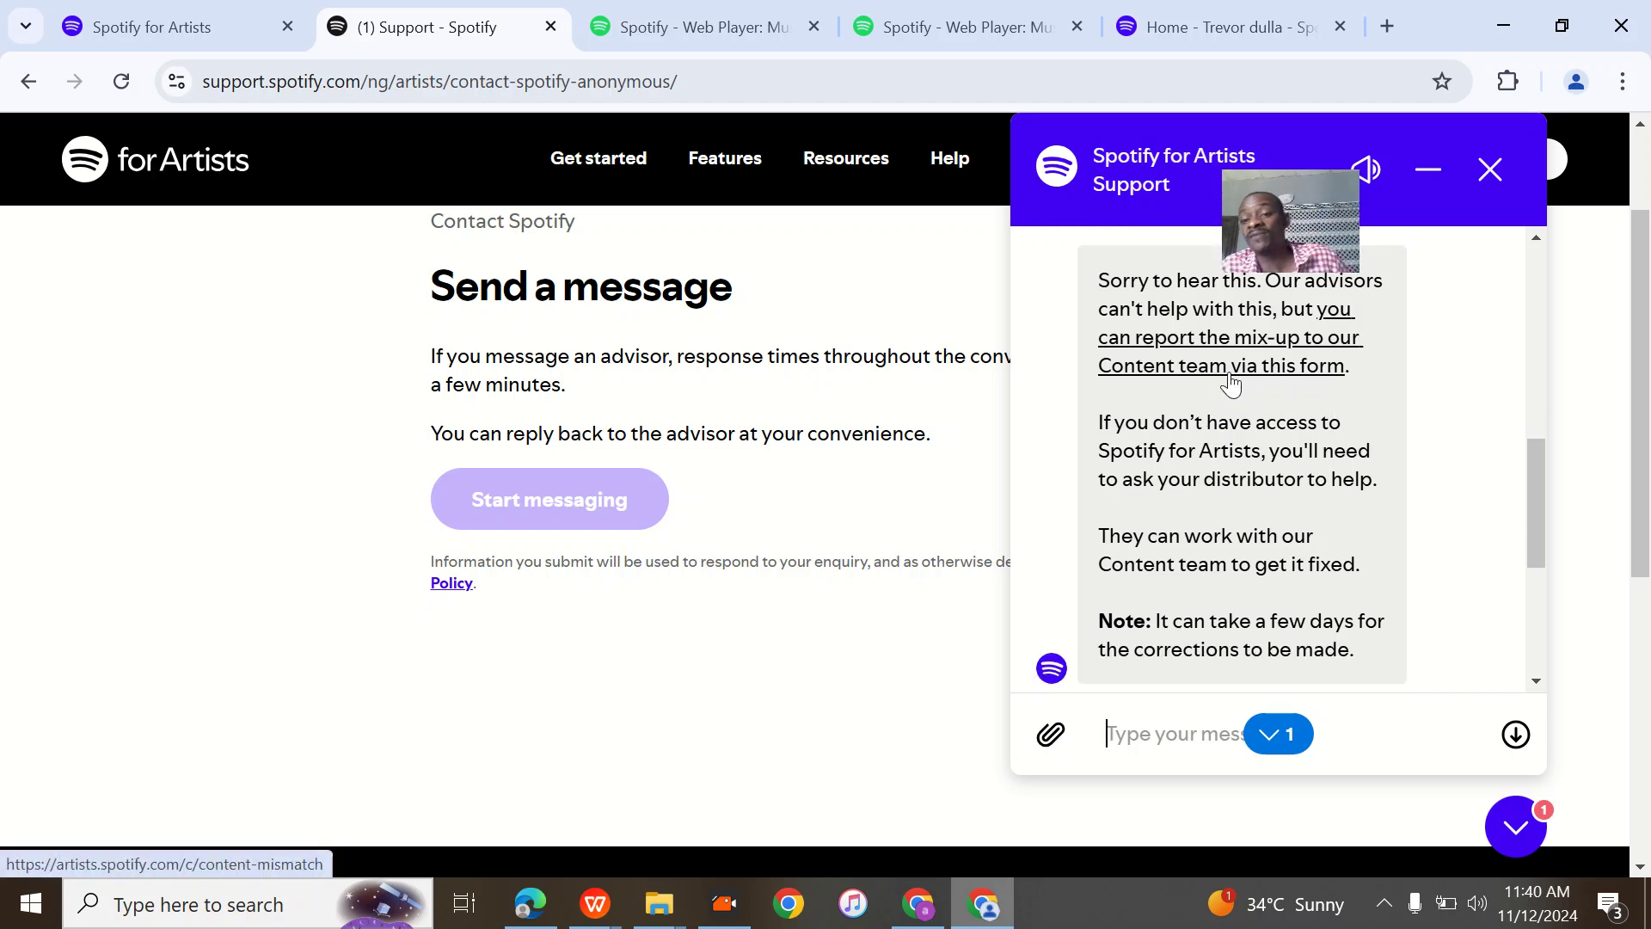
{"action": "scroll", "coordinate": [1229, 379], "scroll_direction": "down", "scroll_amount": 5}
{"action": "scroll", "coordinate": [1200, 560], "scroll_direction": "down", "scroll_amount": 2}
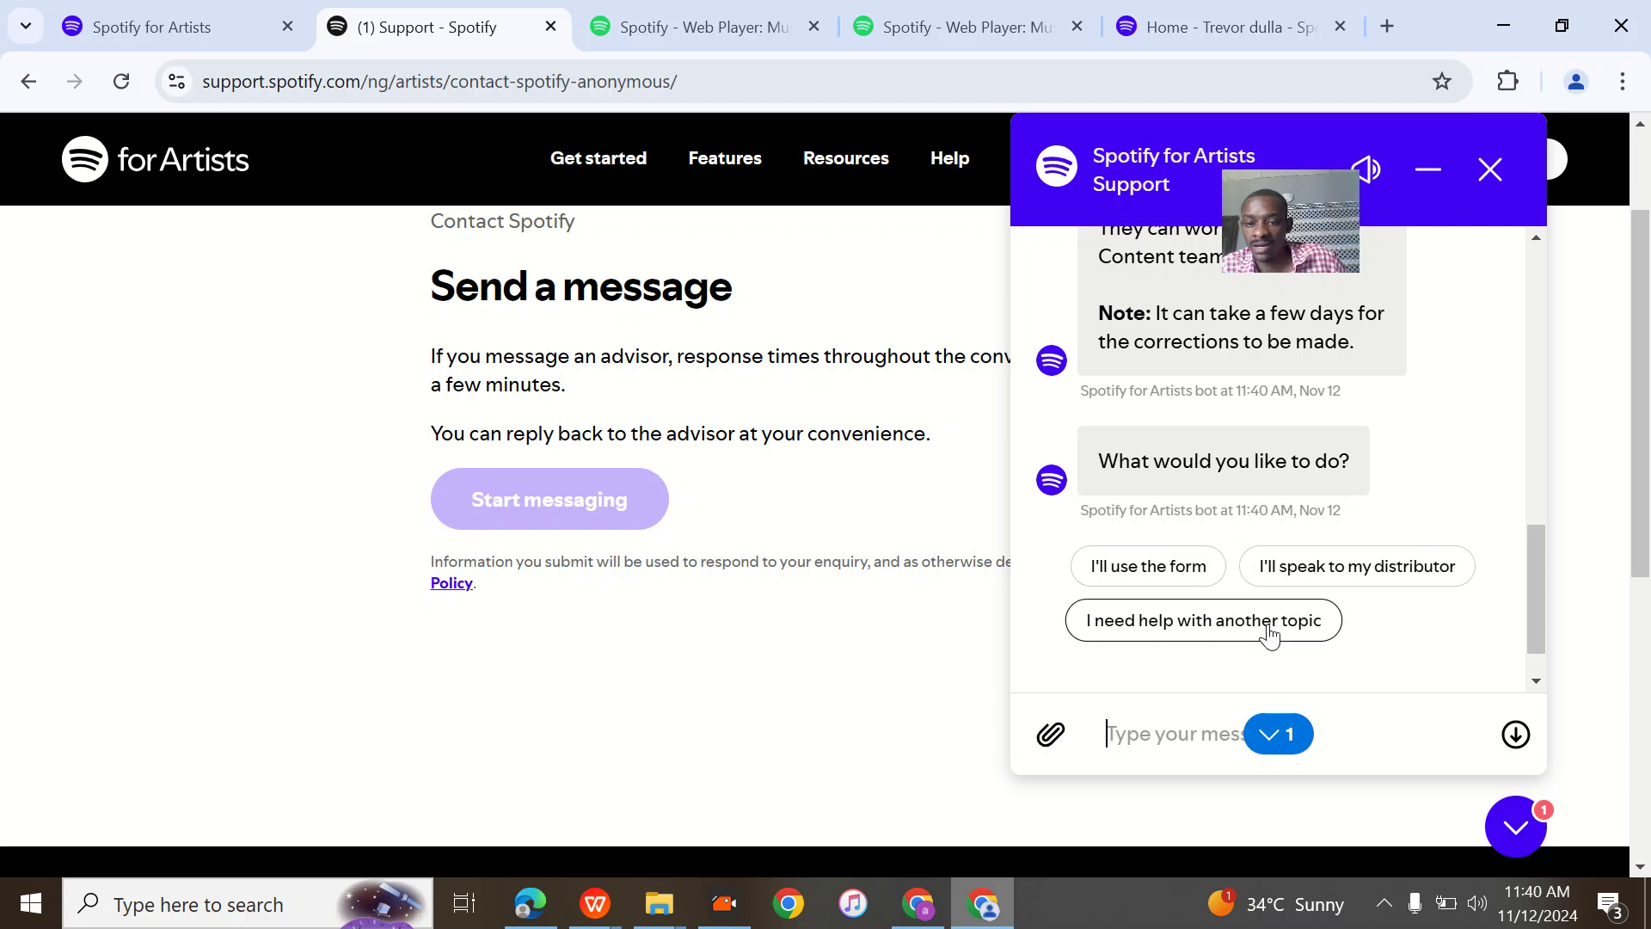
{"action": "right_click", "coordinate": [1202, 567]}
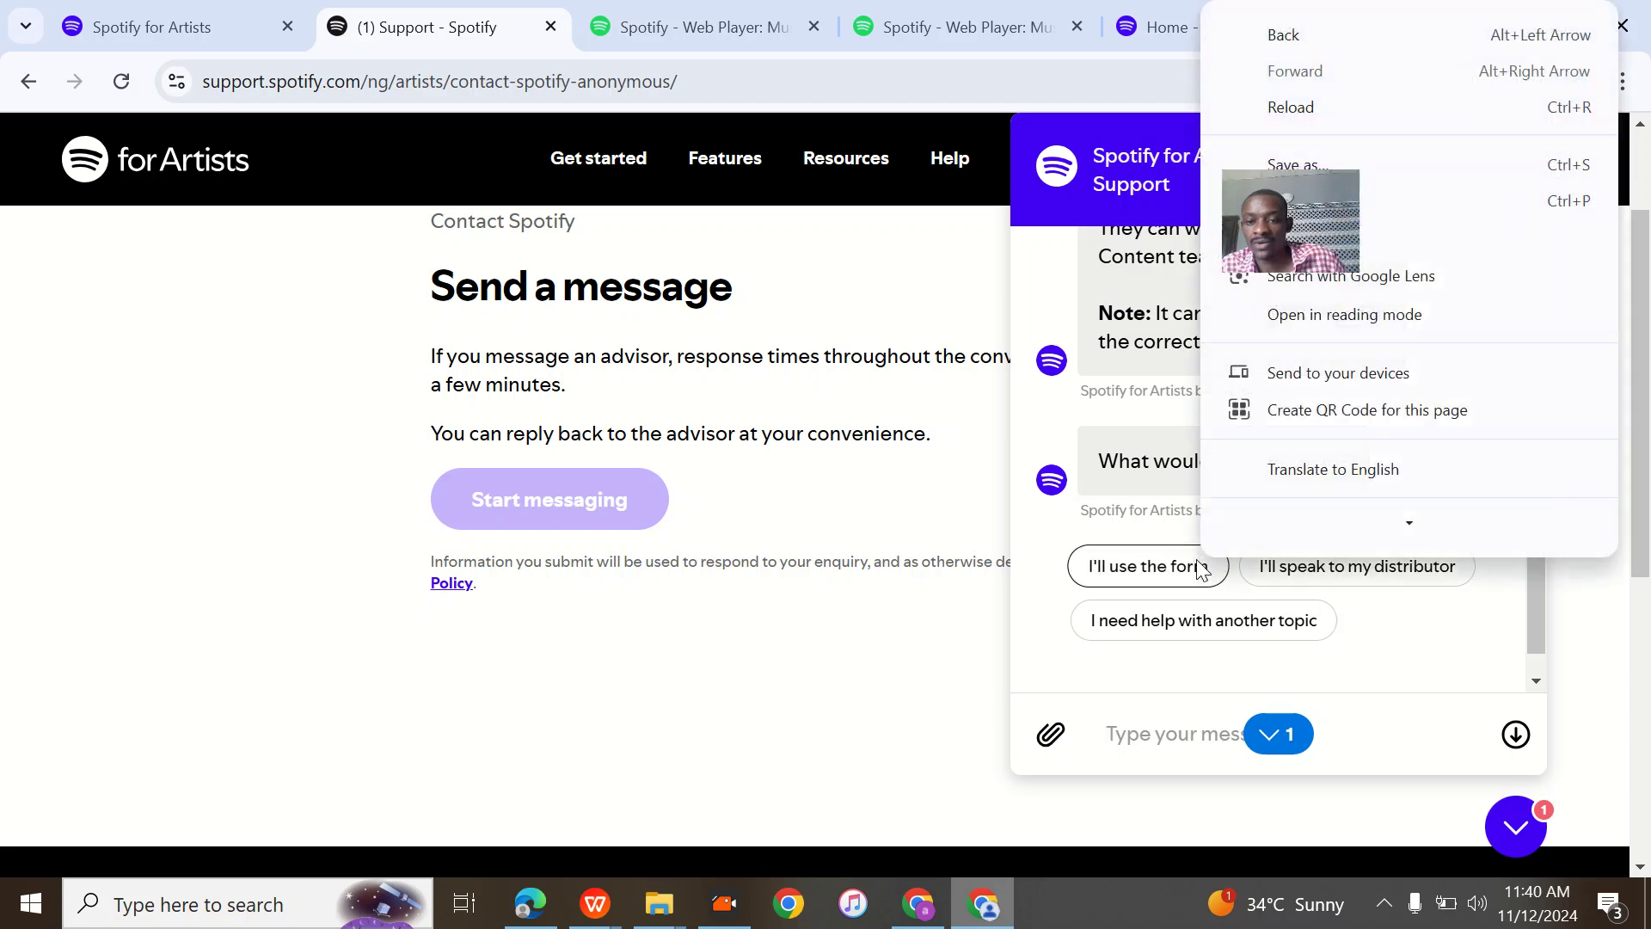
{"action": "left_click", "coordinate": [1148, 569]}
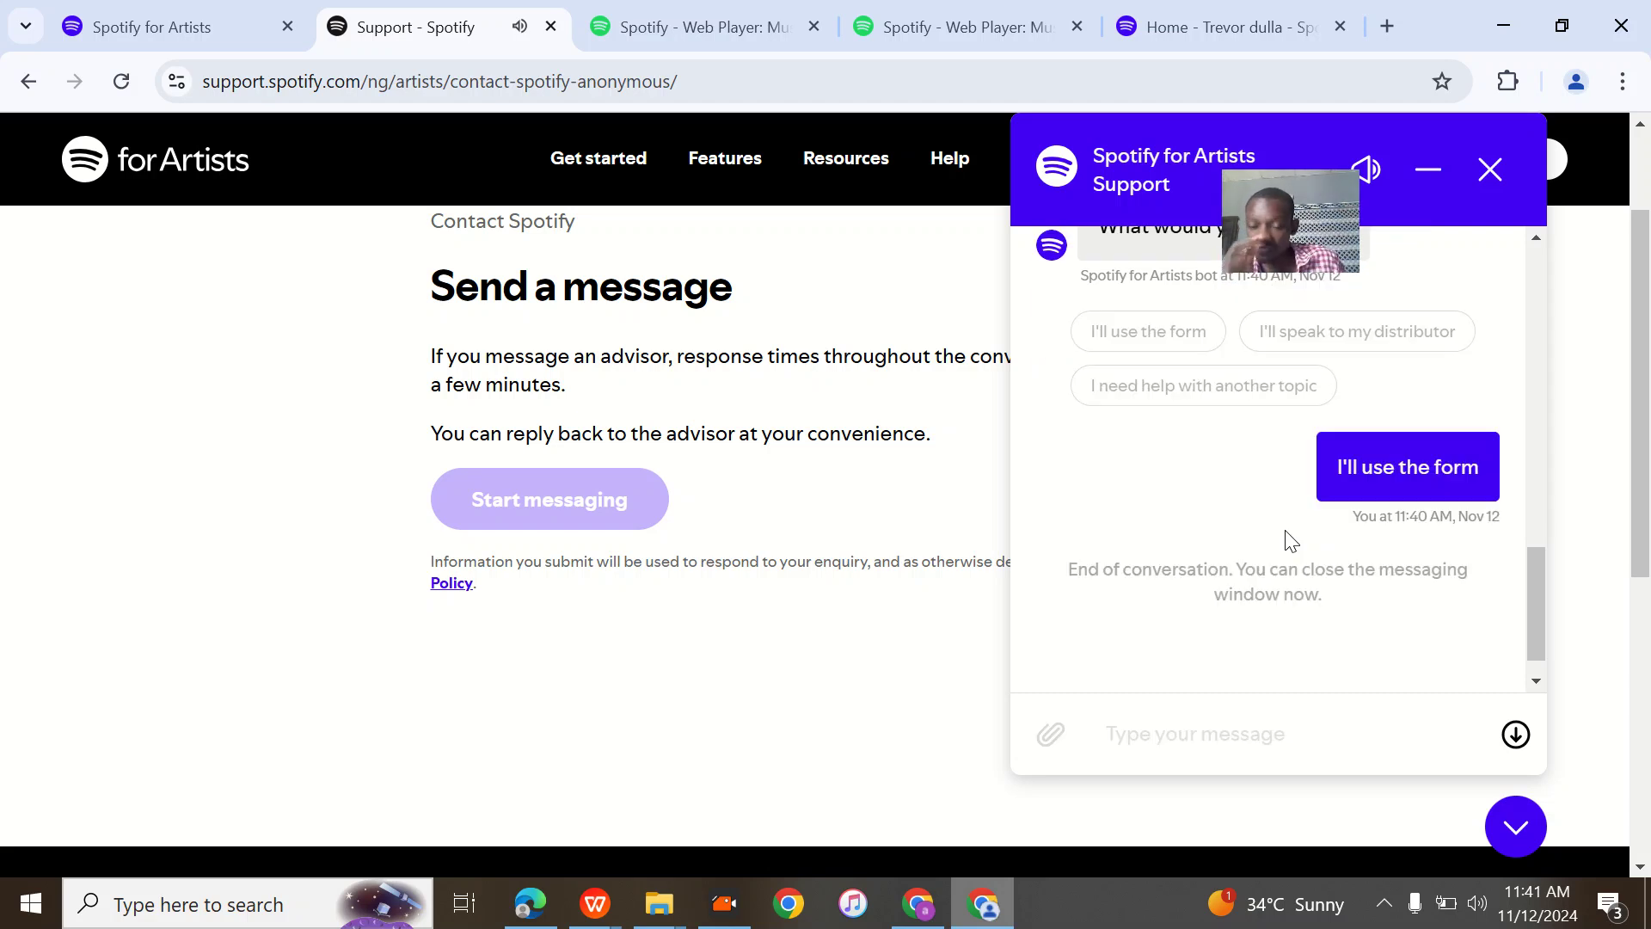
{"action": "scroll", "coordinate": [1290, 540], "scroll_direction": "up", "scroll_amount": 6}
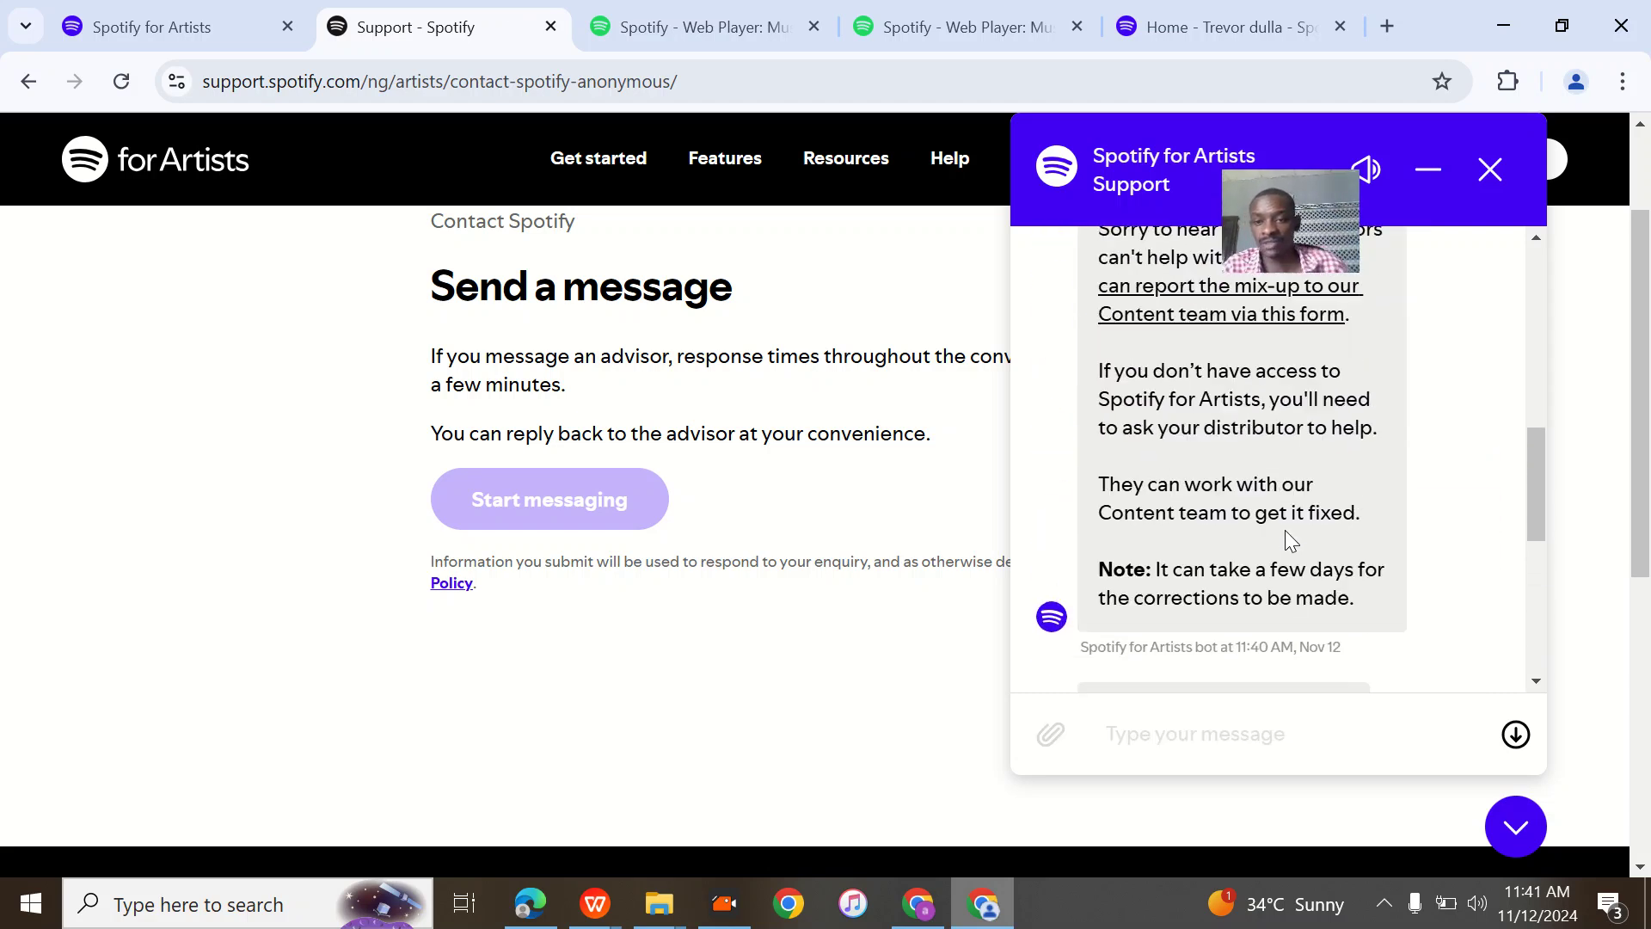
{"action": "left_click", "coordinate": [1218, 392]}
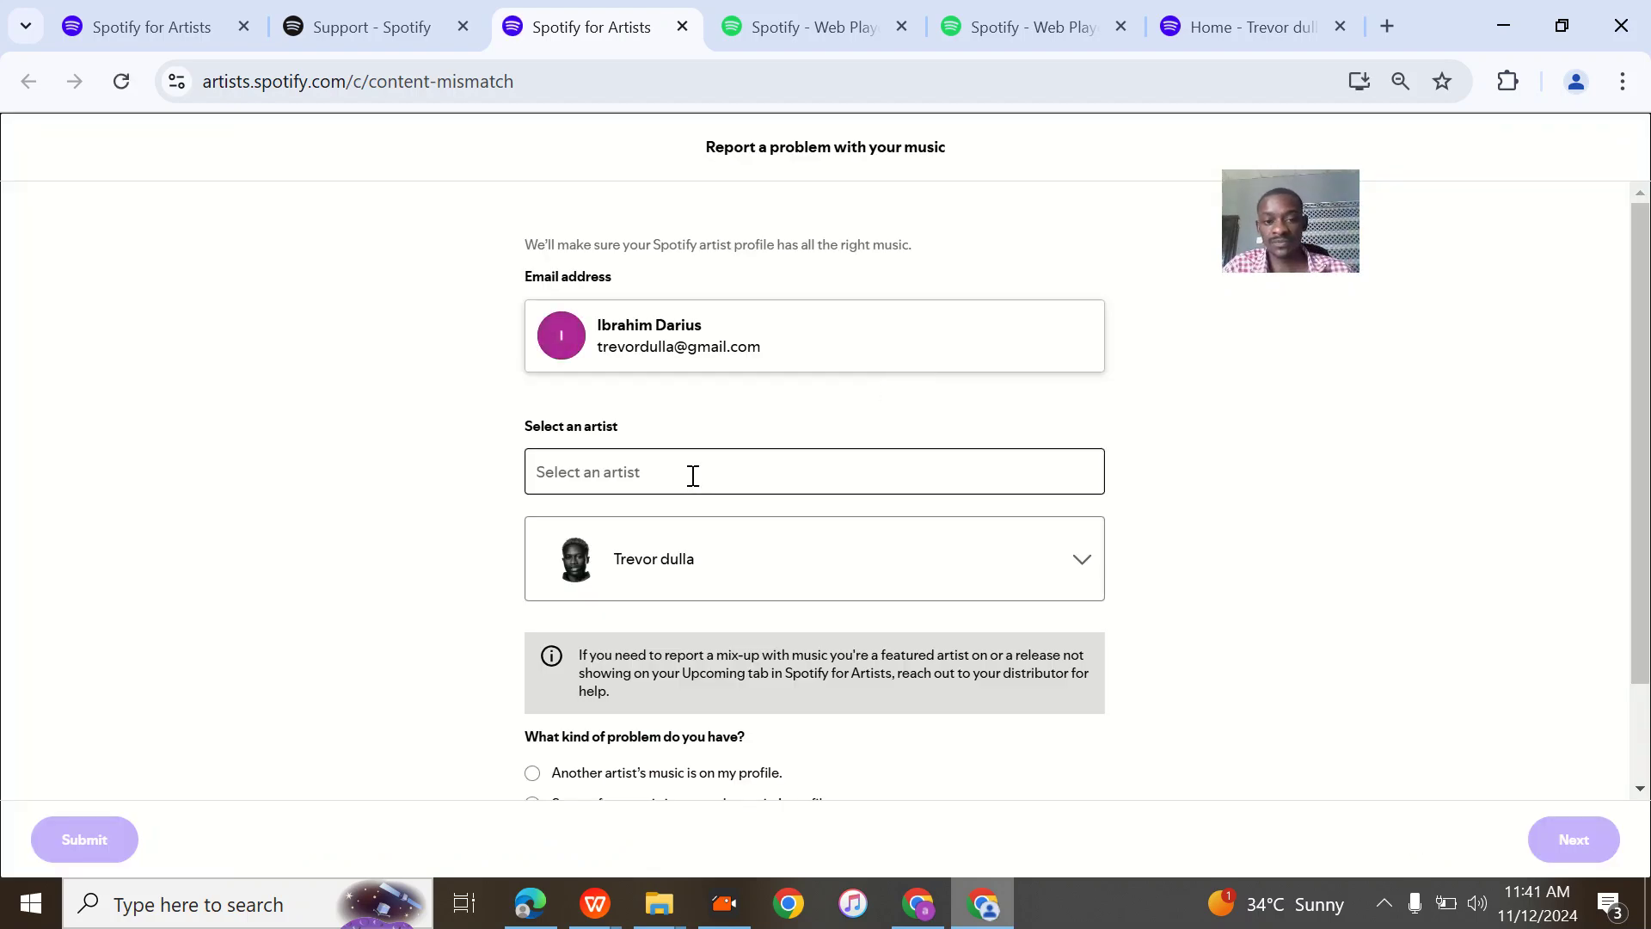
Keep Trevor dulla as the artist, choose 'Some of my music is on another artist's profile', and continue.
{"action": "scroll", "coordinate": [714, 464], "scroll_direction": "down", "scroll_amount": 2}
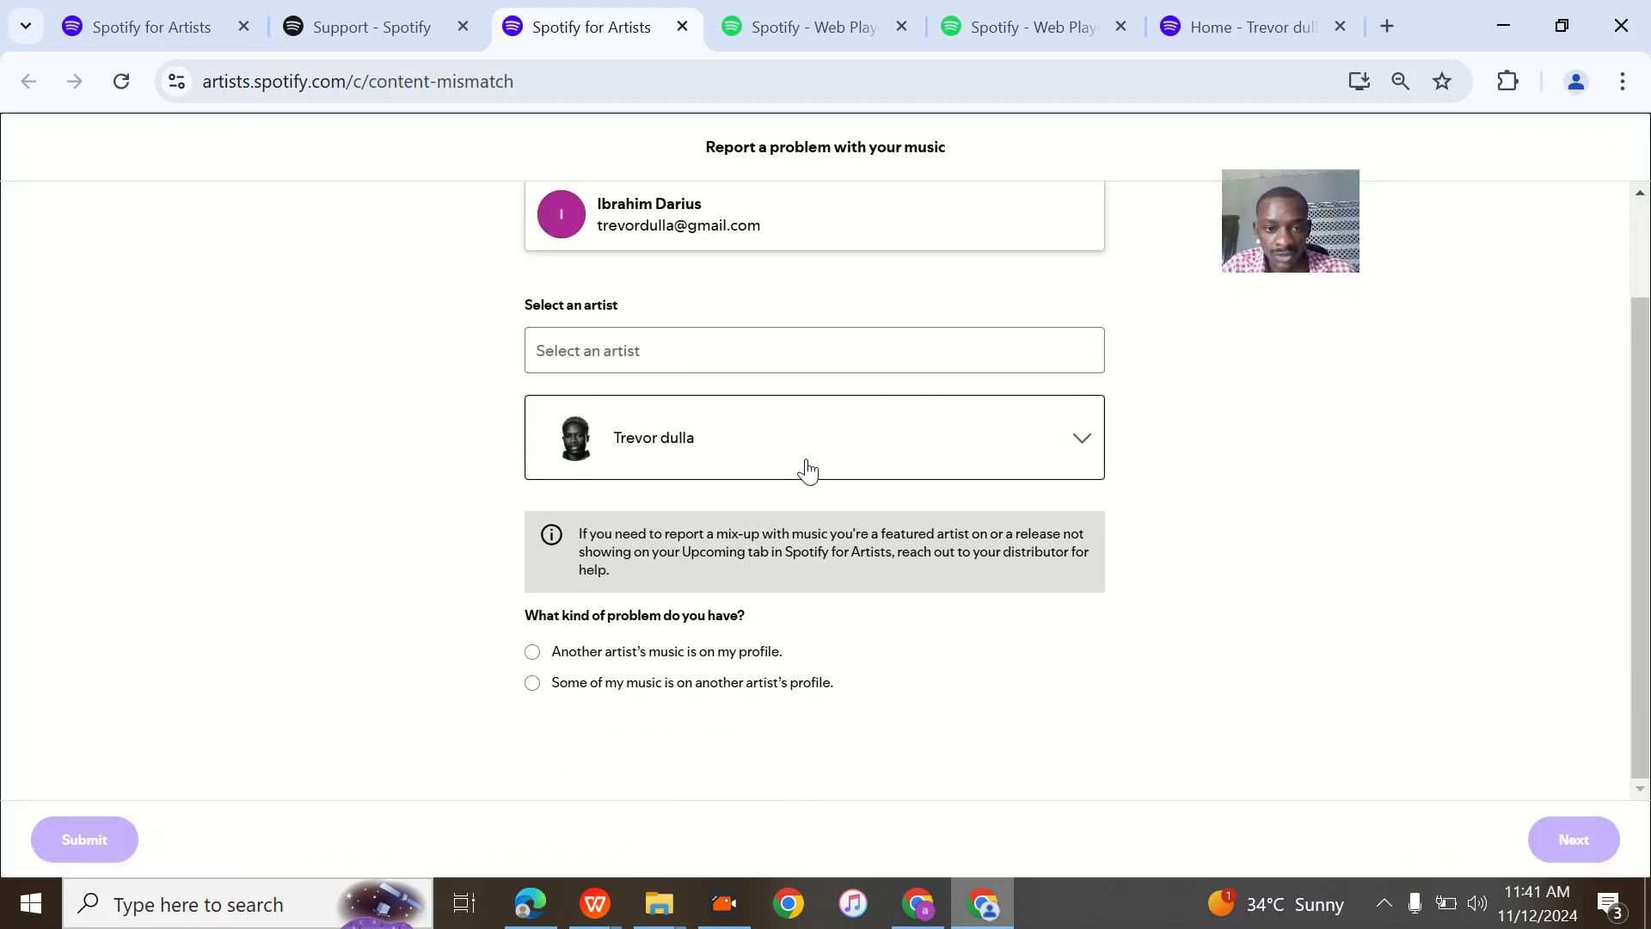
{"action": "left_click", "coordinate": [875, 475]}
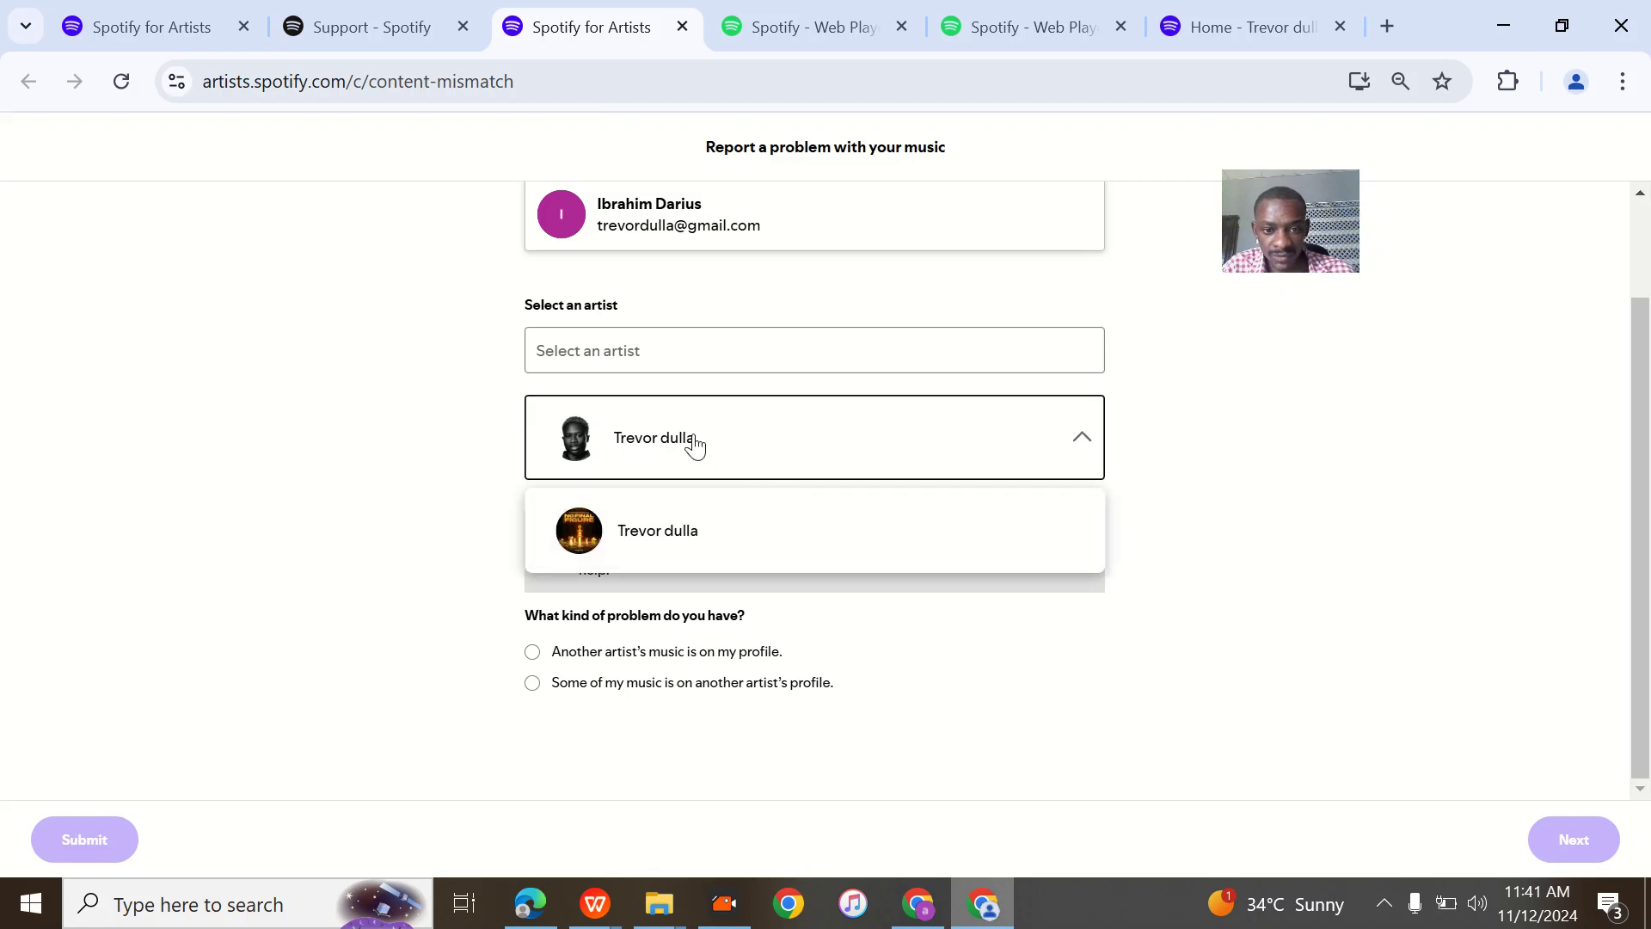
{"action": "left_click", "coordinate": [926, 612]}
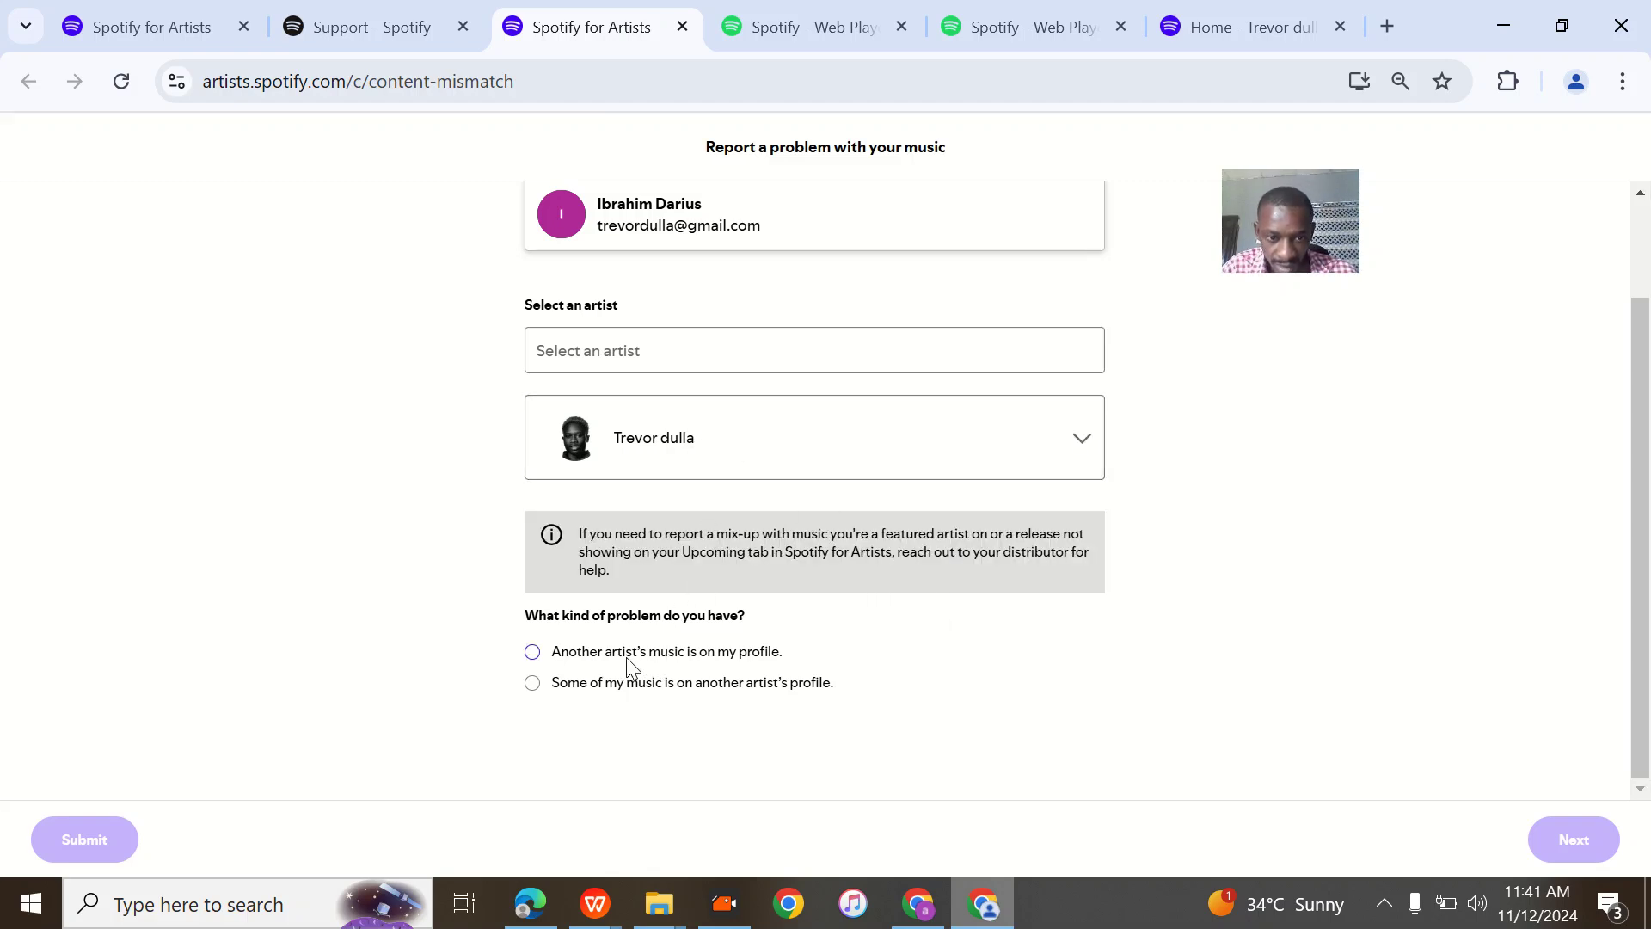
{"action": "left_click", "coordinate": [532, 683]}
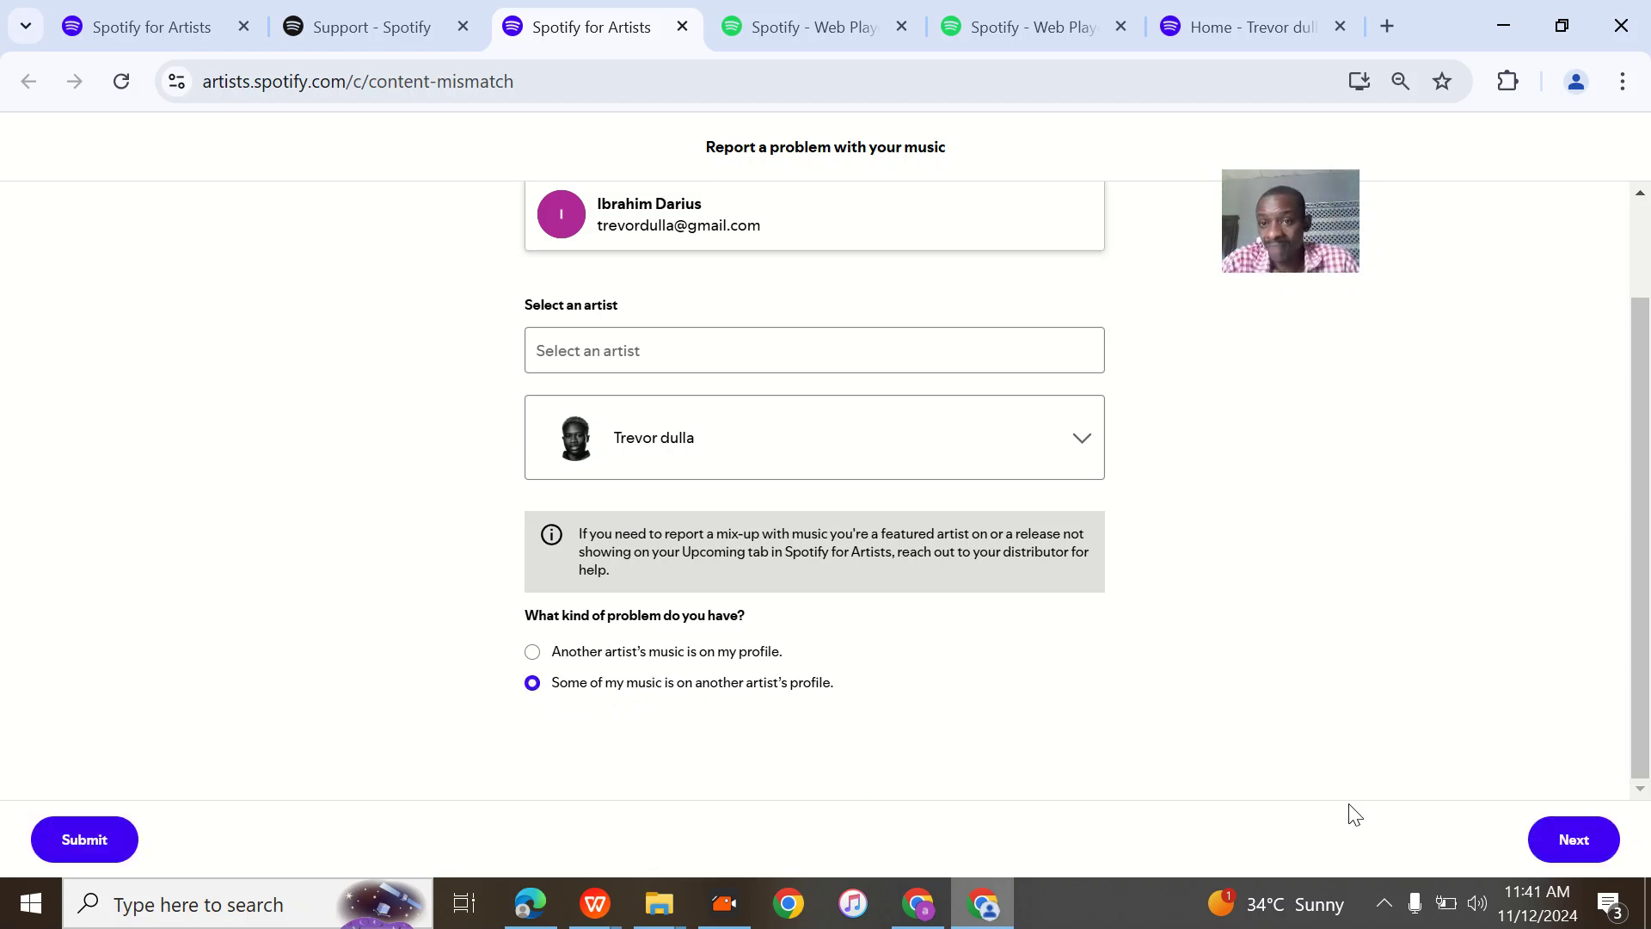
{"action": "left_click", "coordinate": [1556, 840]}
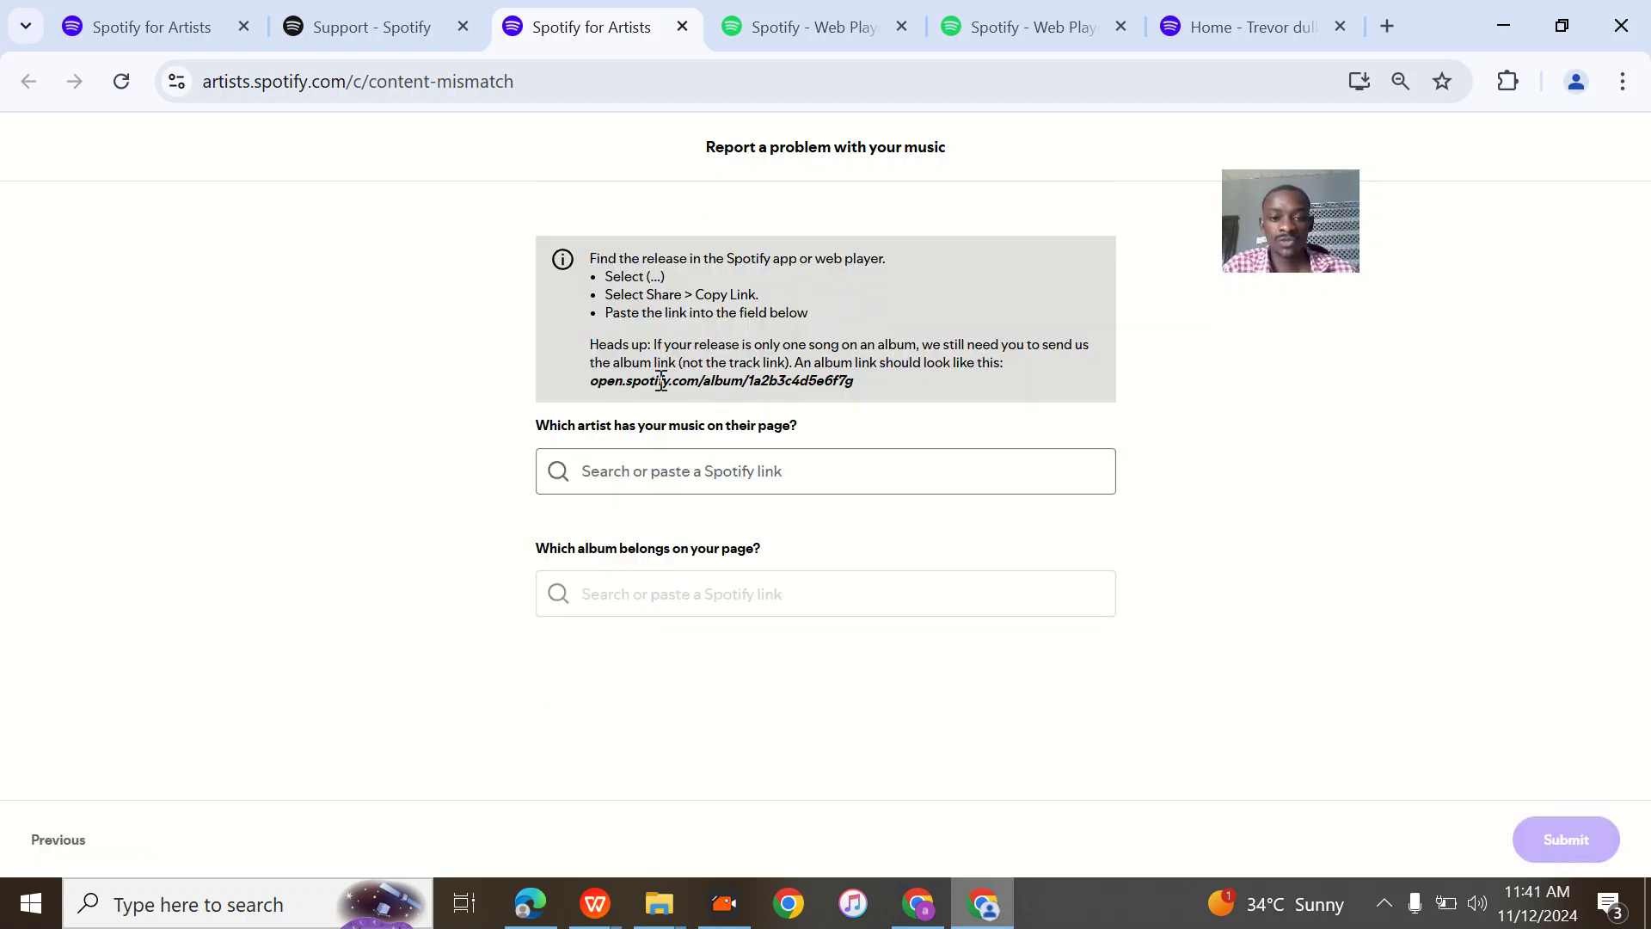
Search the Web Player for 'trevor dulla' and copy the Trevor dulla artist page URL.
{"action": "left_click", "coordinate": [839, 21]}
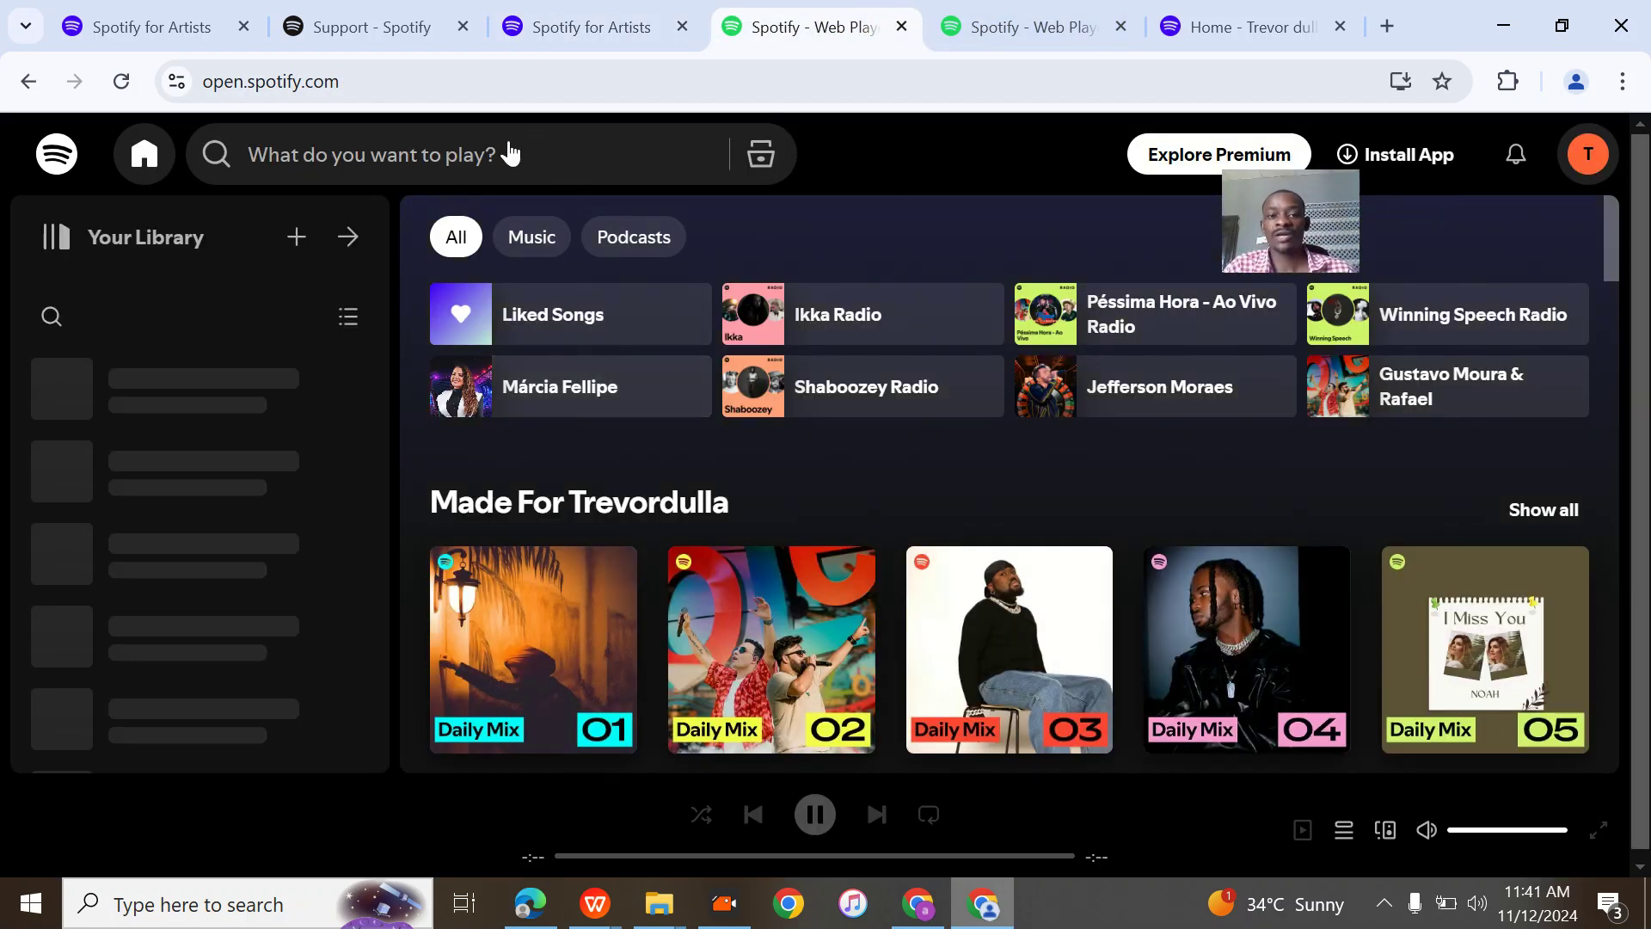
{"action": "left_click", "coordinate": [396, 156]}
{"action": "type", "text": "t"}
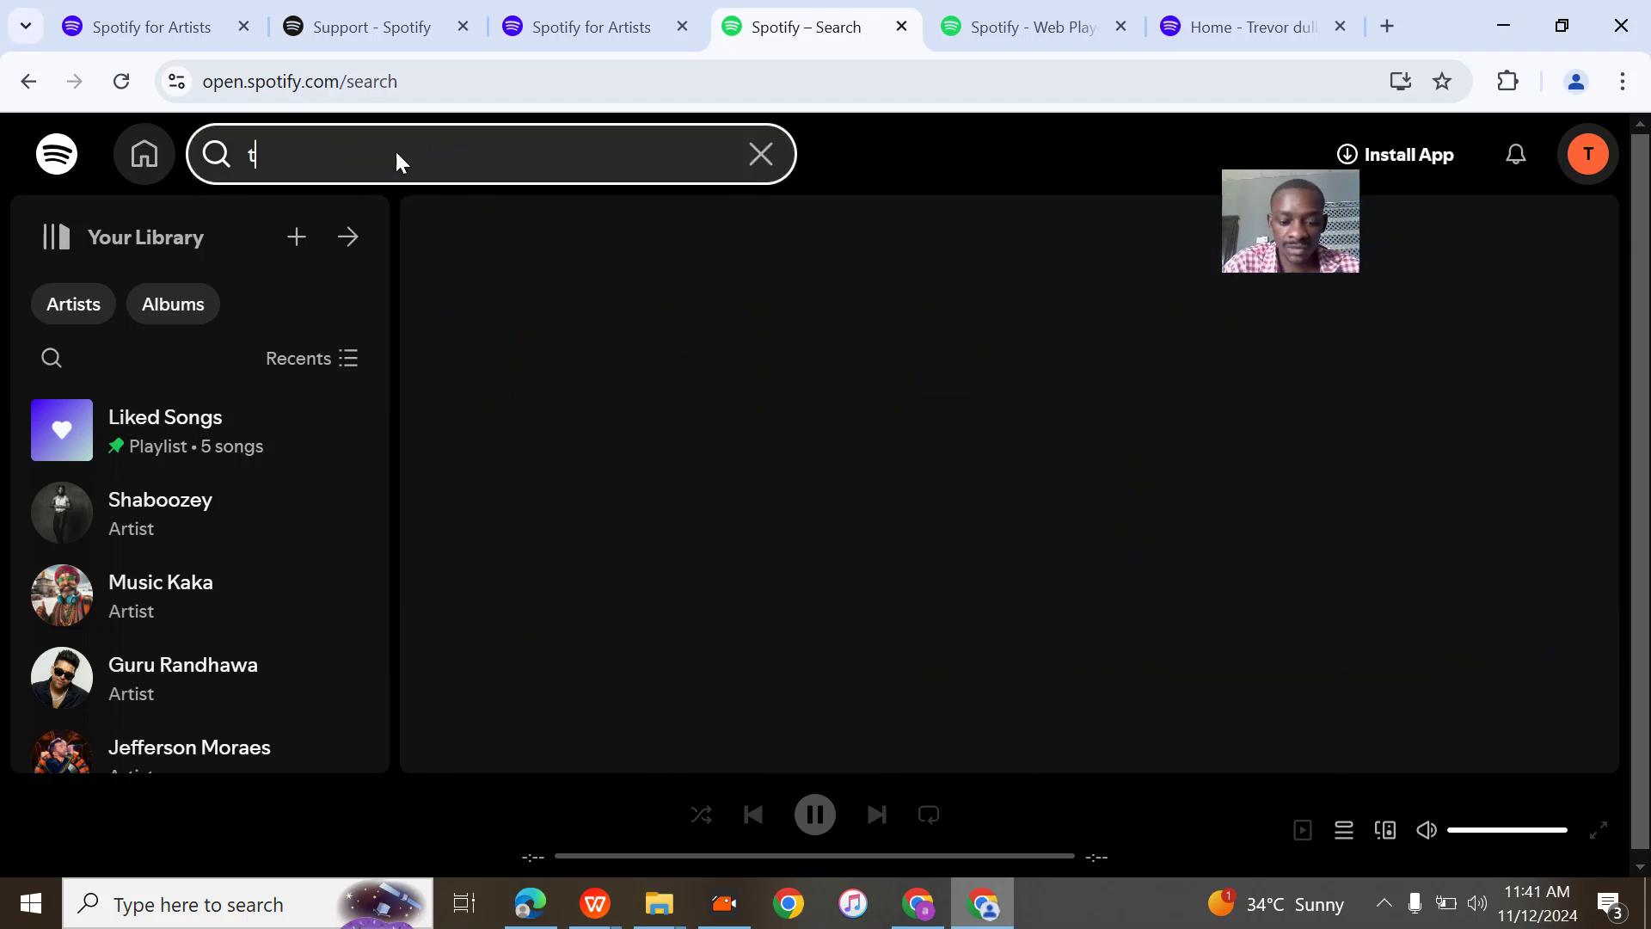
{"action": "type", "text": "revor dulla"}
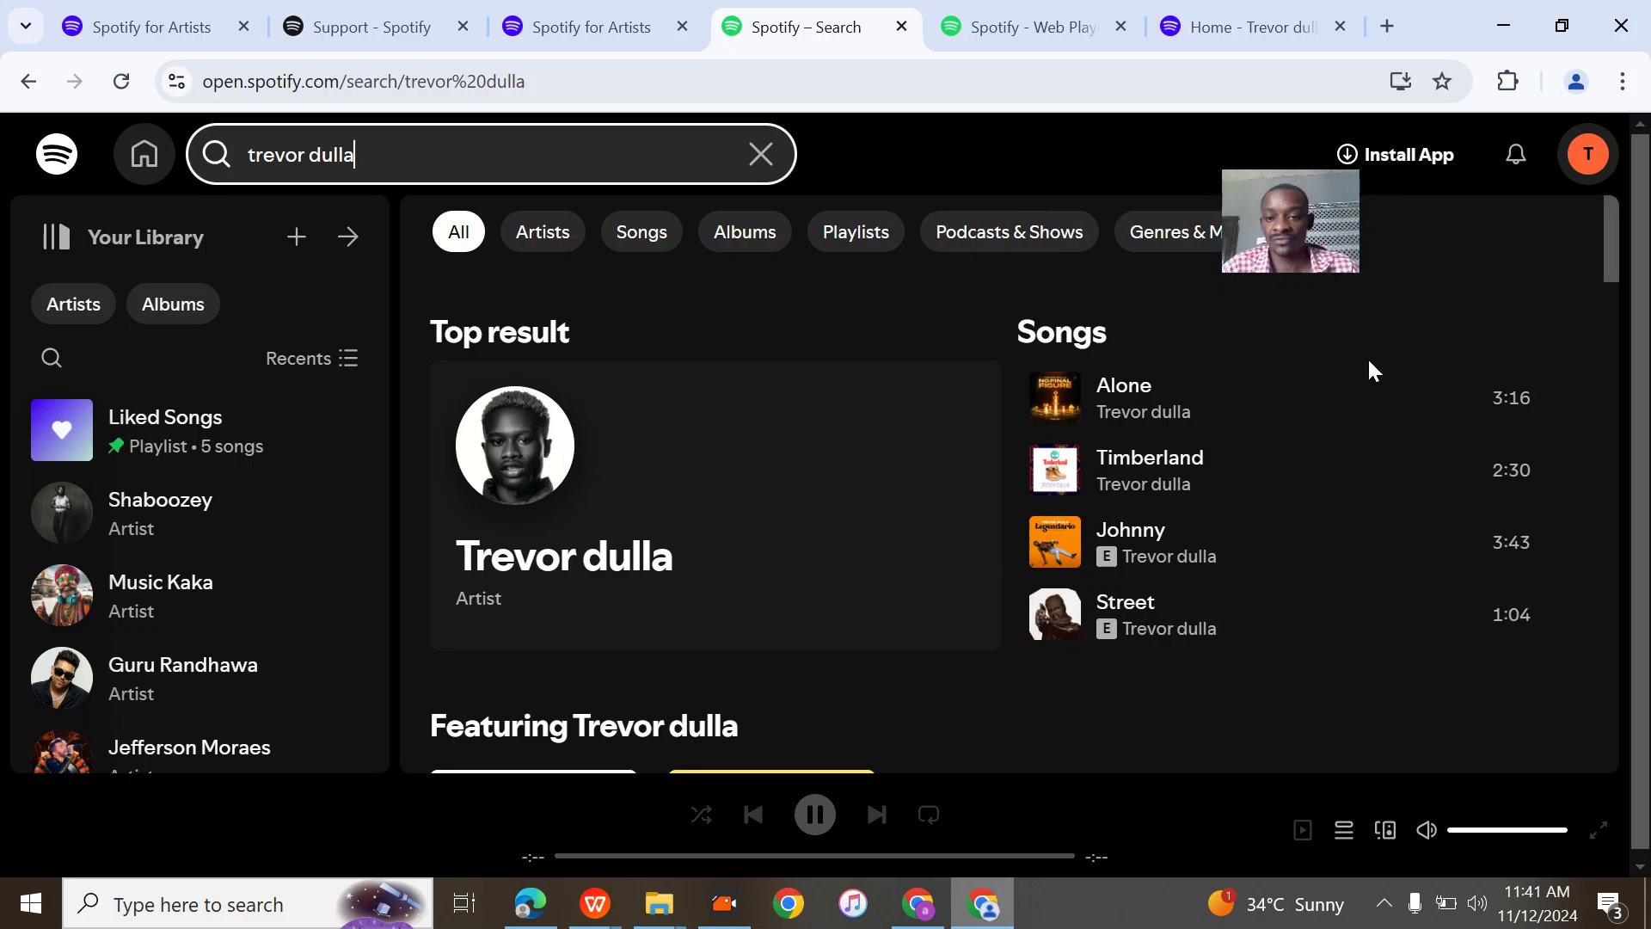
{"action": "left_click", "coordinate": [1175, 416]}
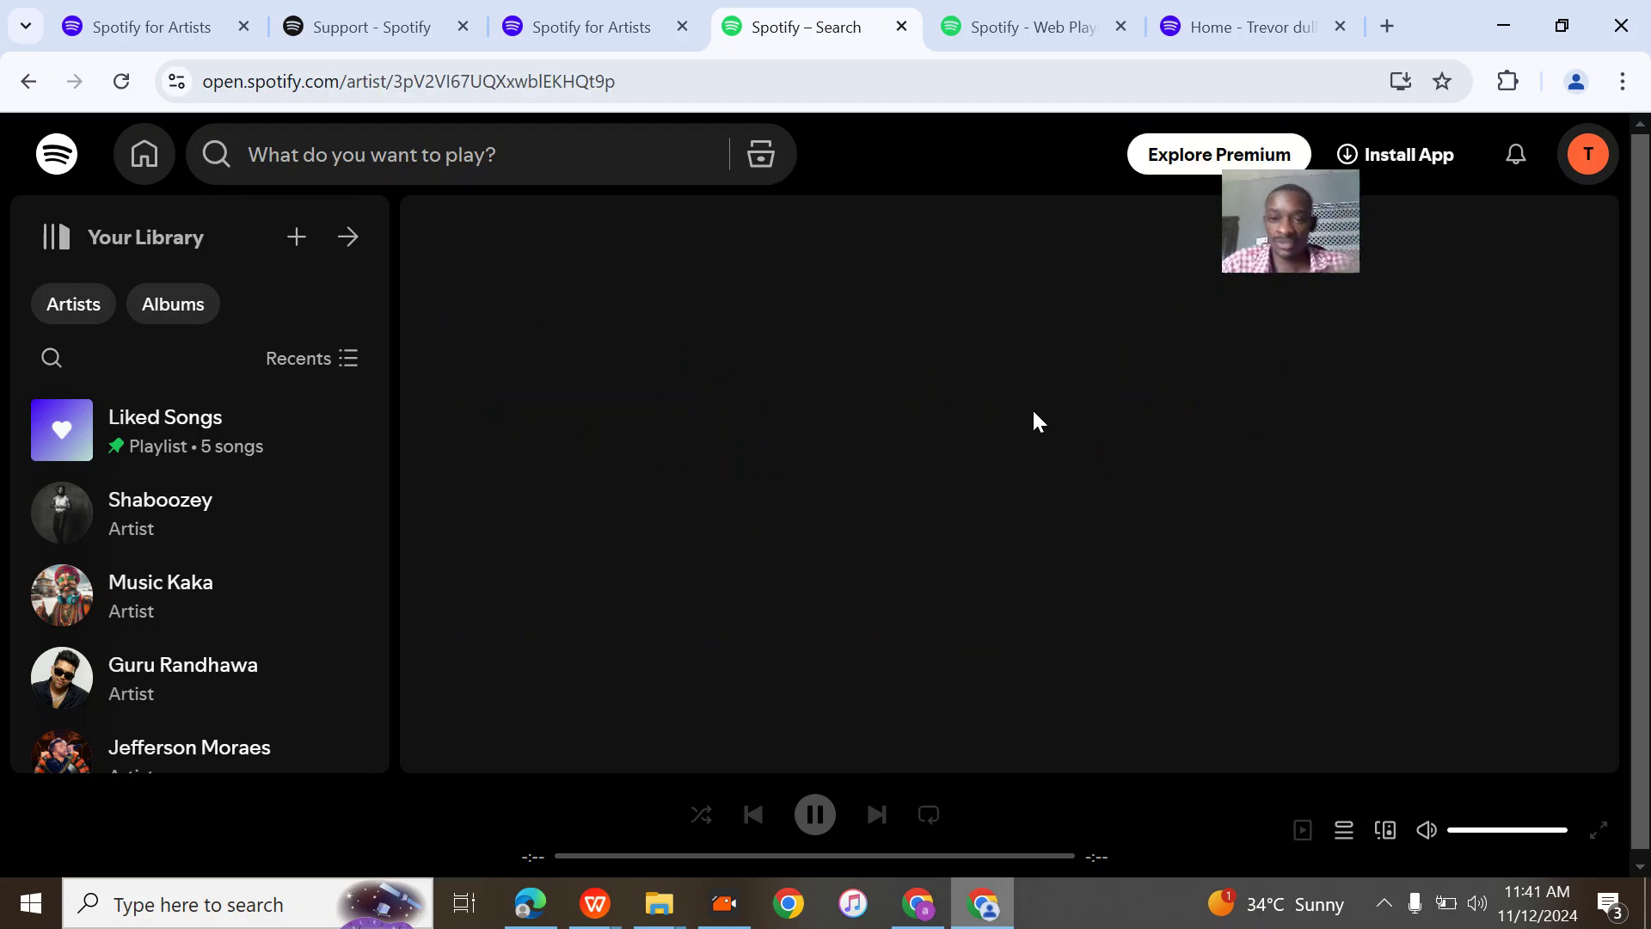
{"action": "left_click", "coordinate": [441, 83]}
{"action": "key", "text": "ctrl+c"}
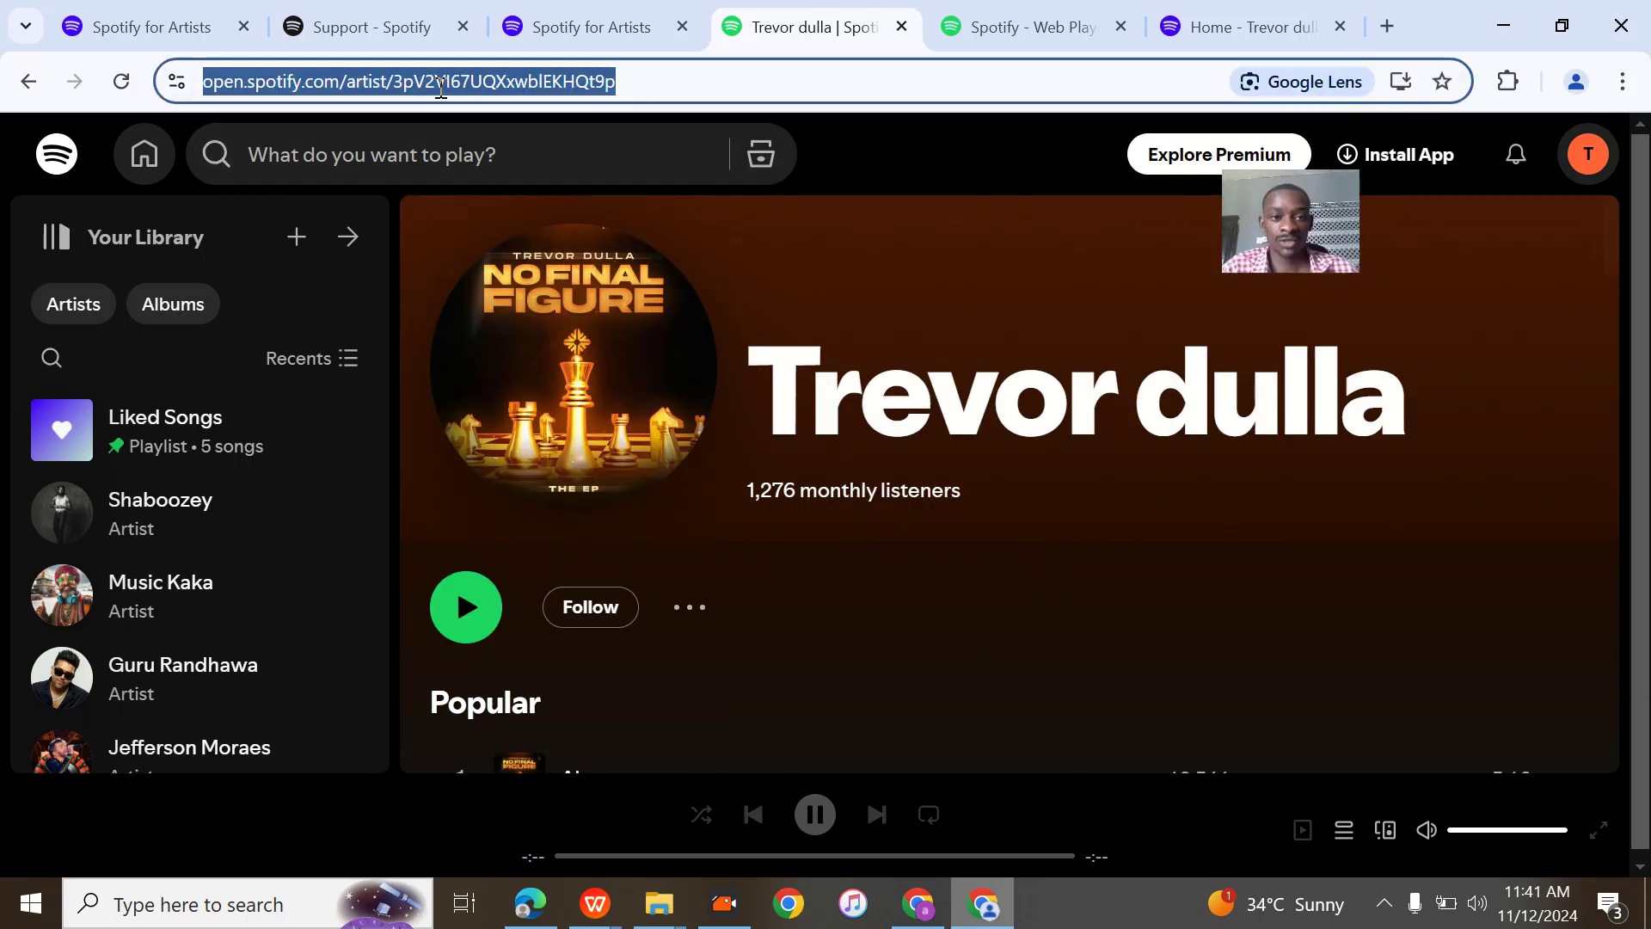
{"action": "left_click", "coordinate": [620, 24]}
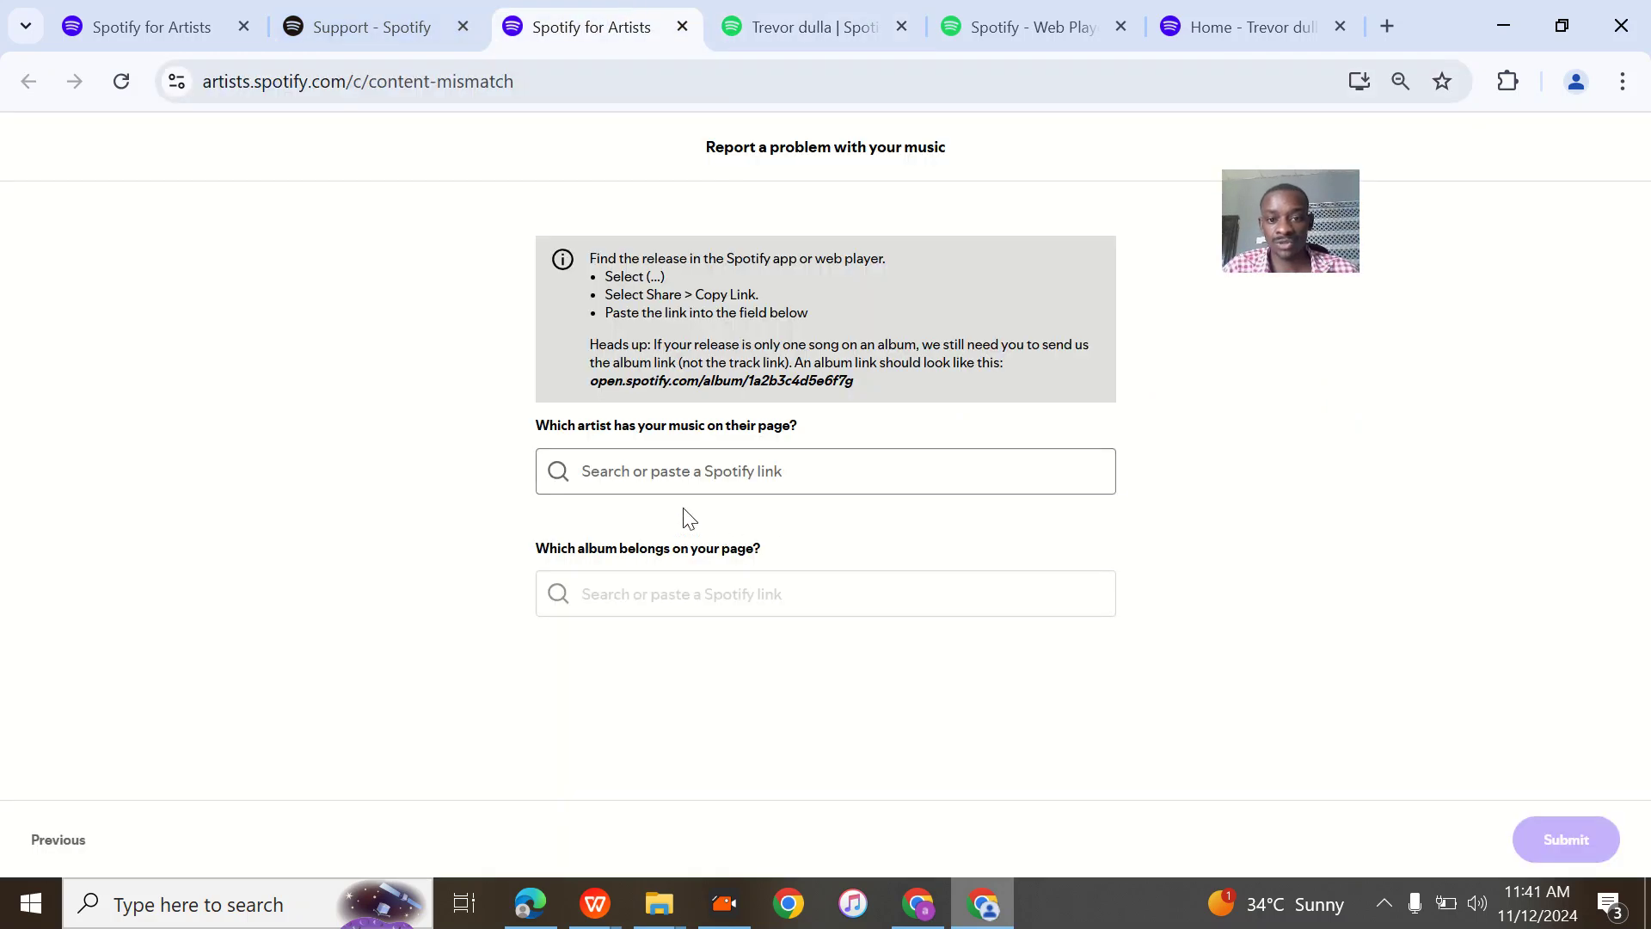
Paste the artist link into the other-artist field and select the Trevor dulla suggestion.
{"action": "left_click", "coordinate": [651, 471]}
{"action": "key", "text": "ctrl+v"}
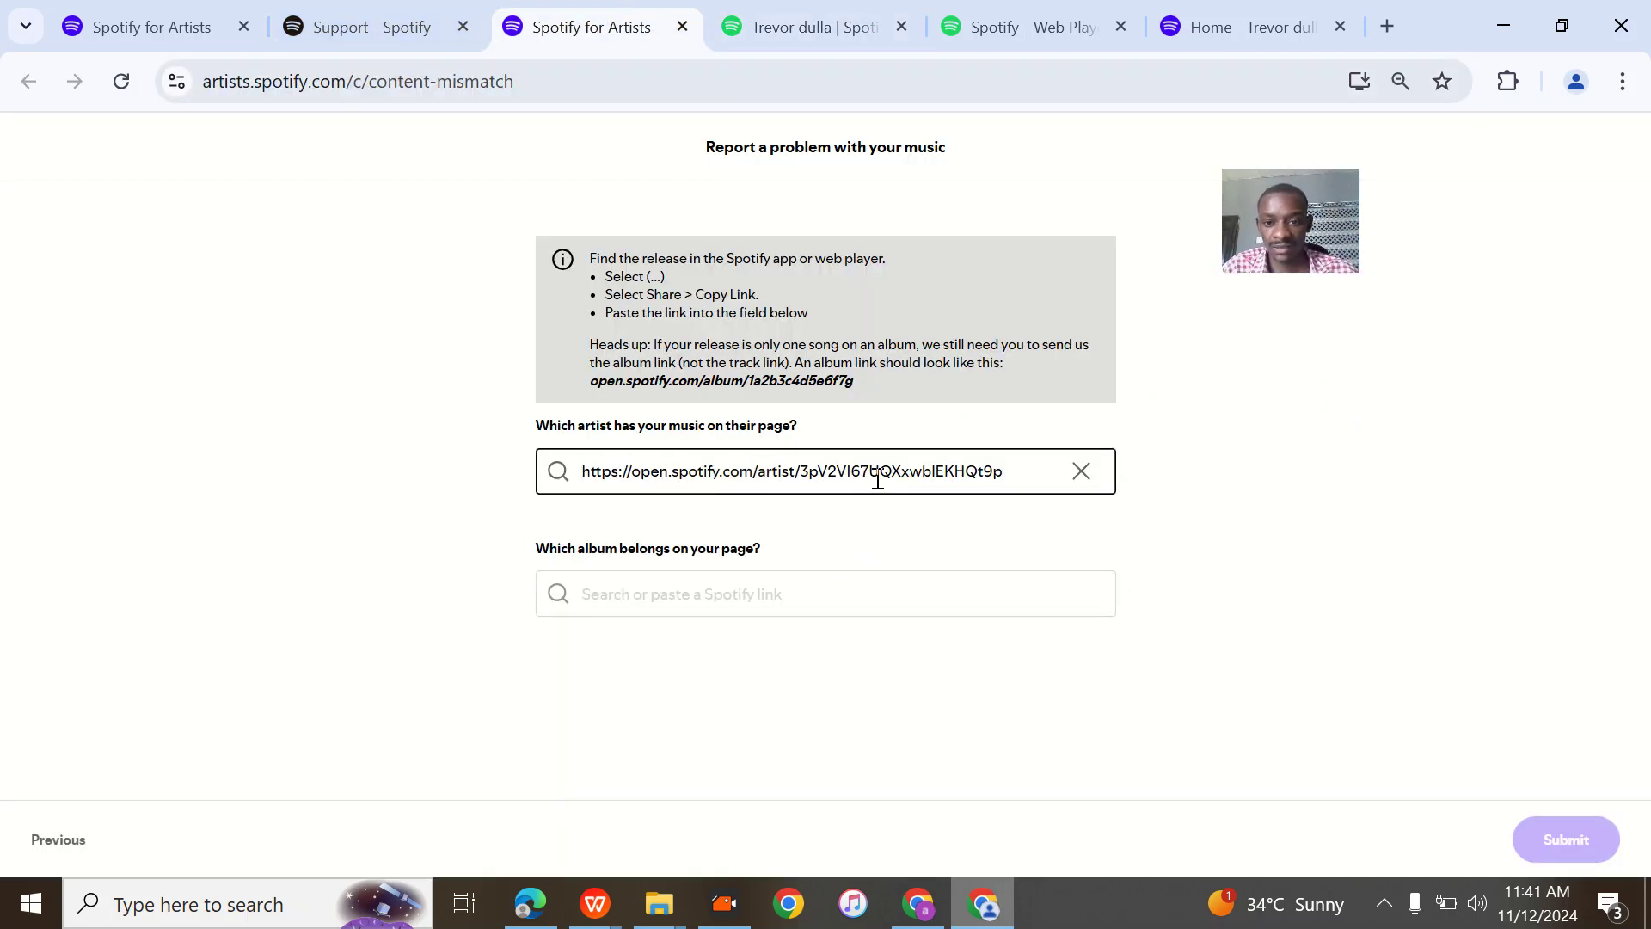
{"action": "left_click", "coordinate": [1002, 471]}
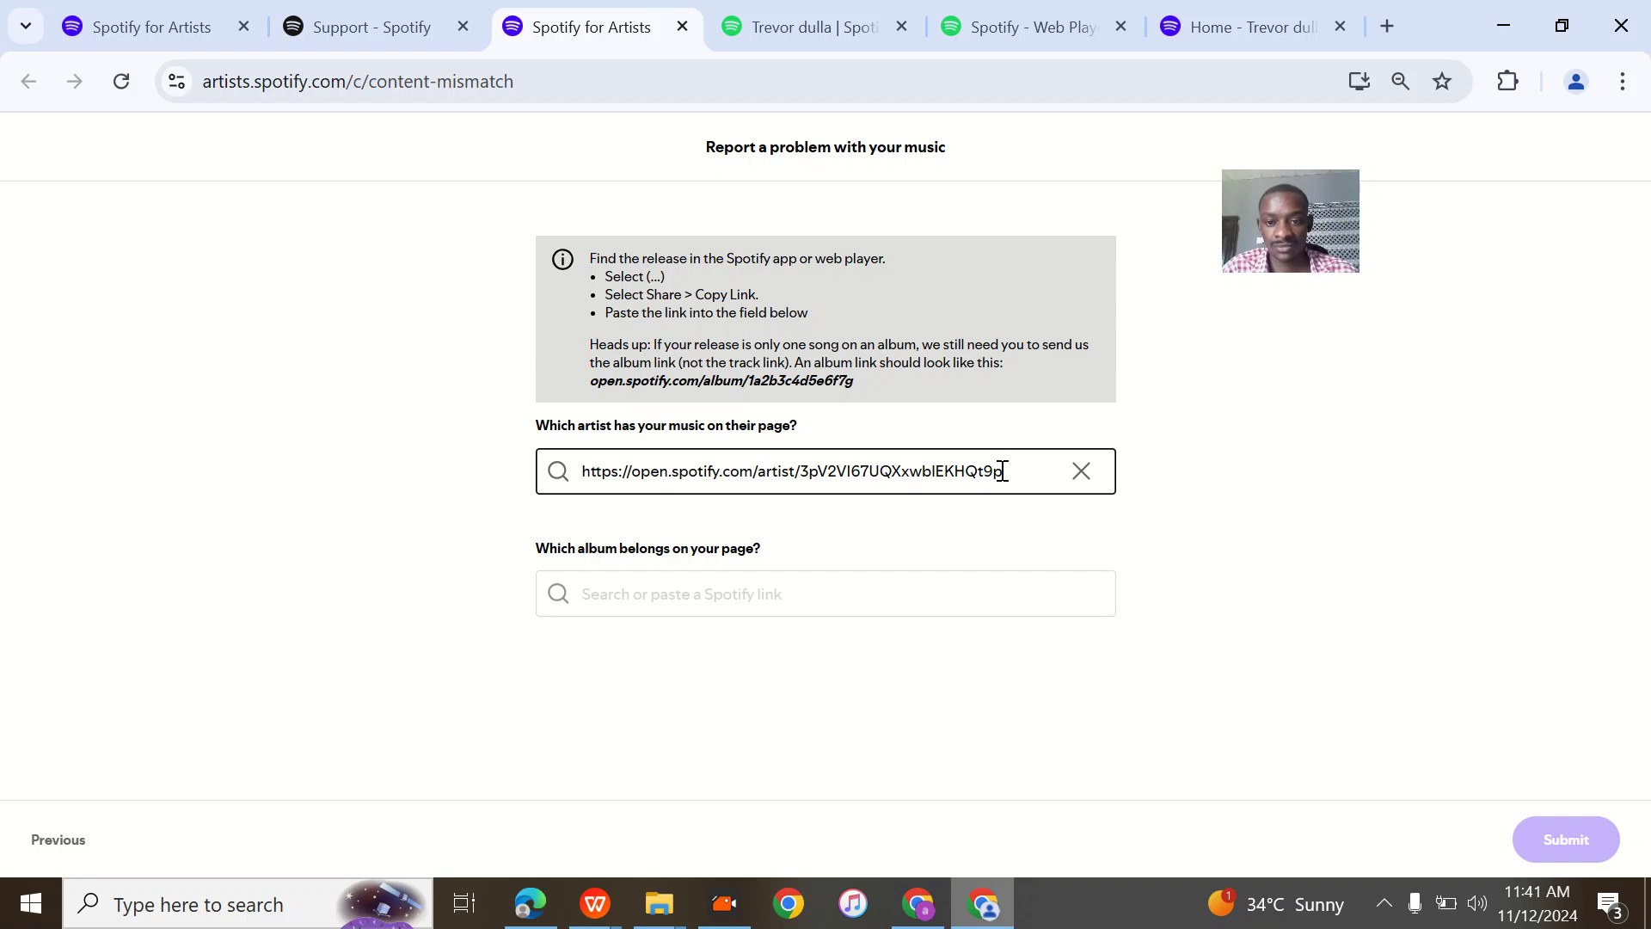
{"action": "key", "text": "BackSpace"}
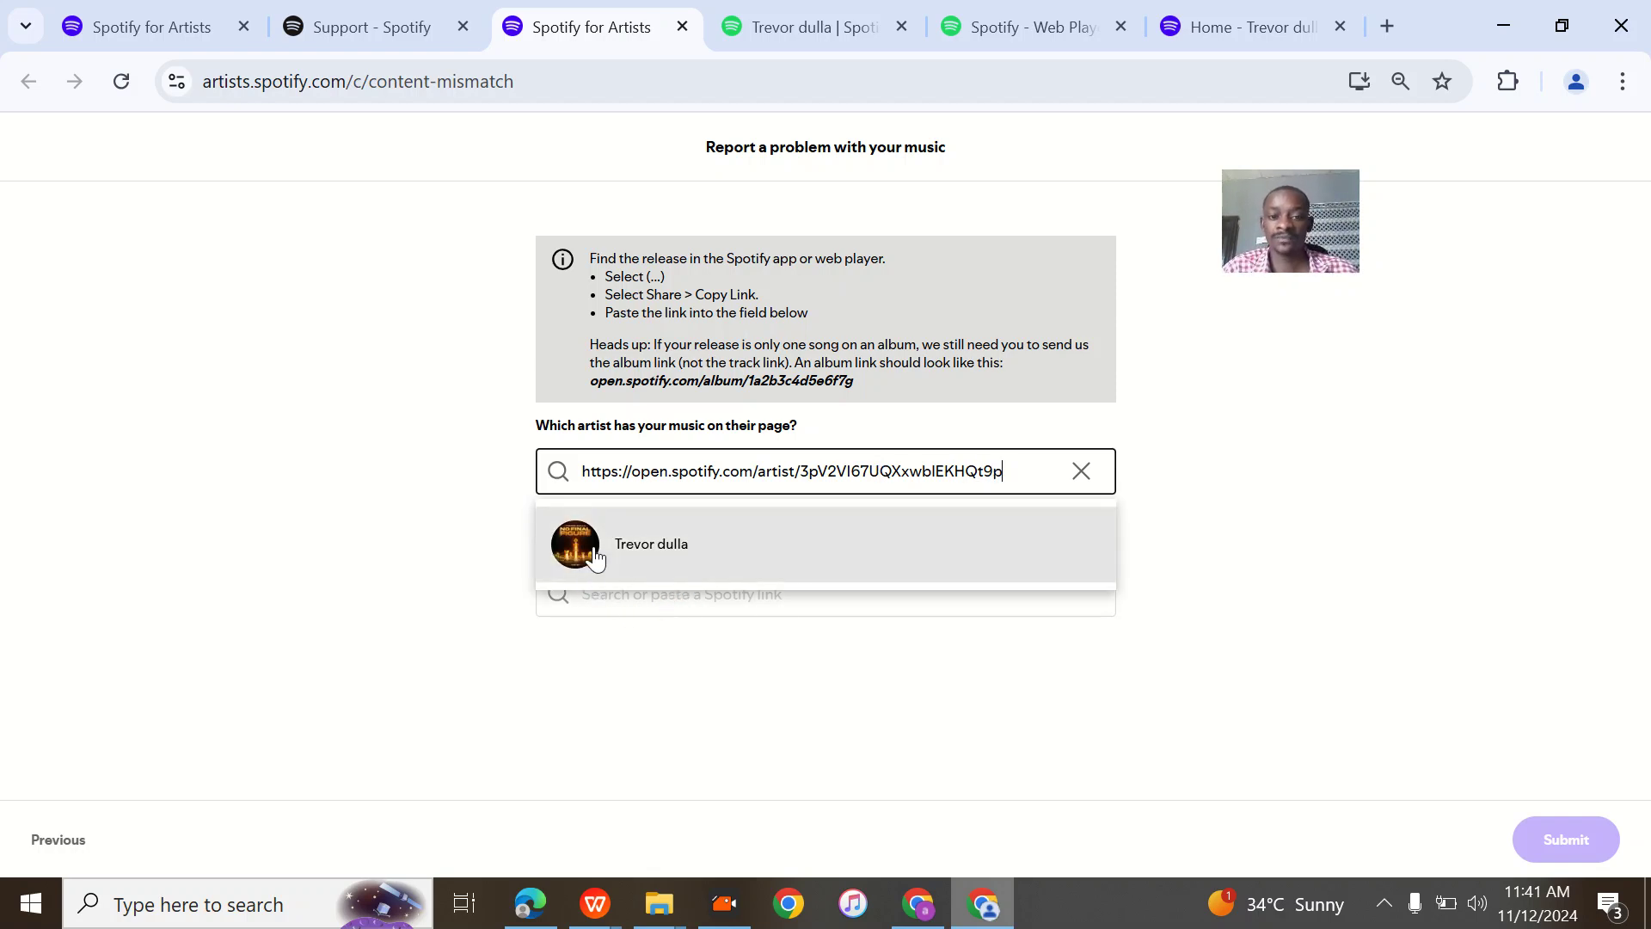
{"action": "left_click", "coordinate": [611, 549]}
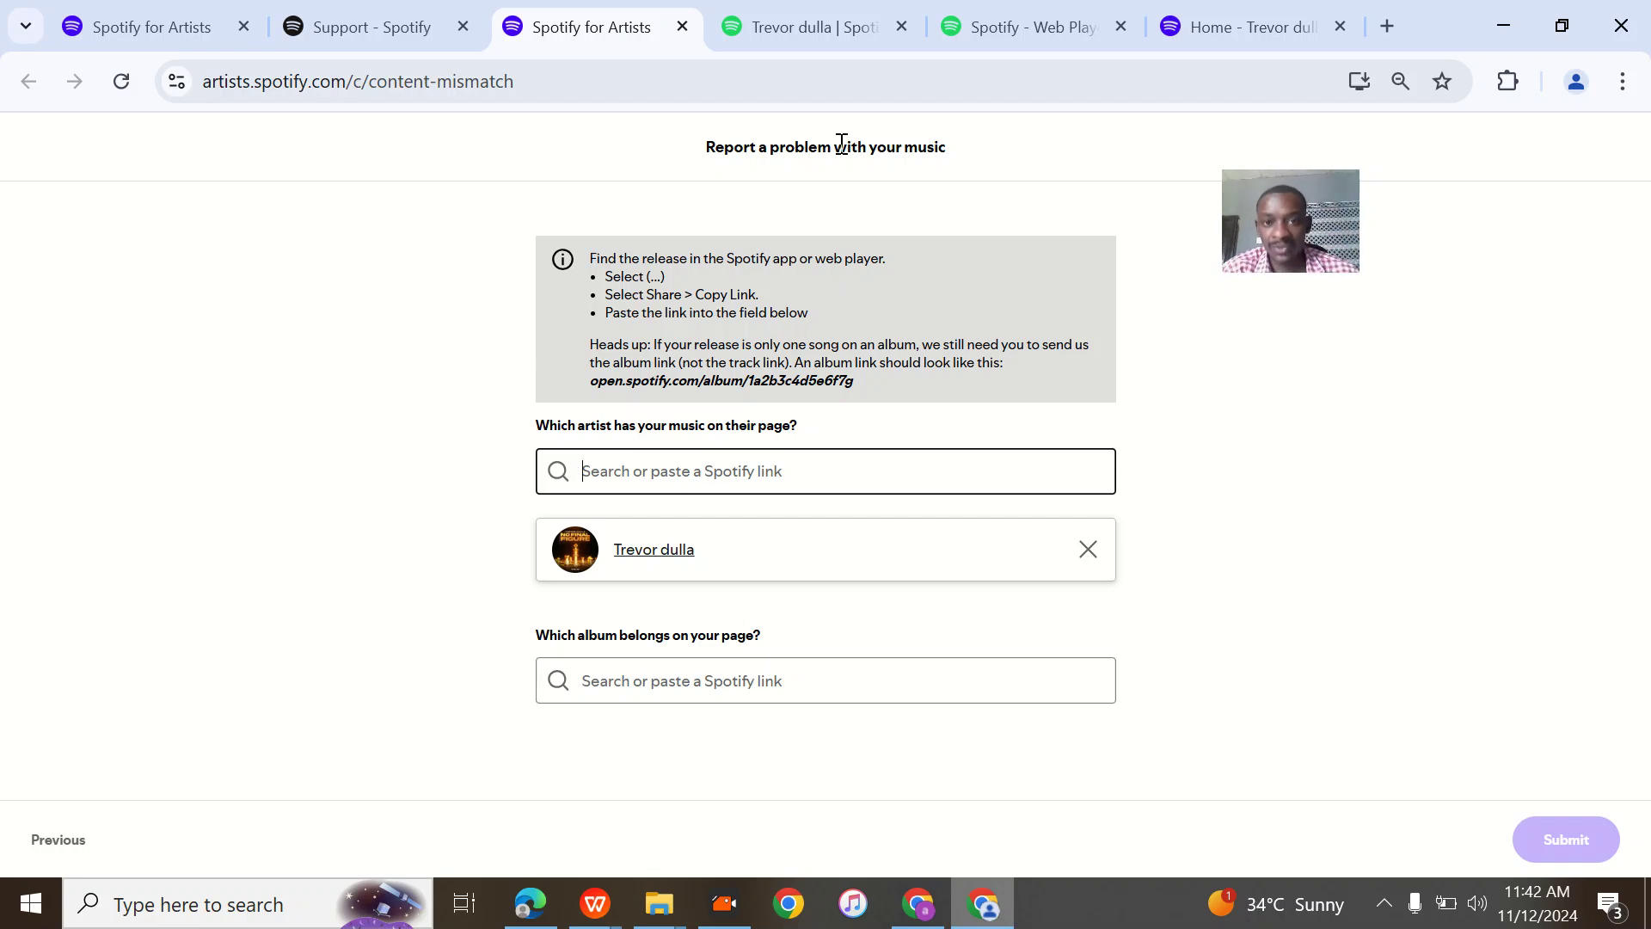
{"action": "left_click", "coordinate": [814, 26]}
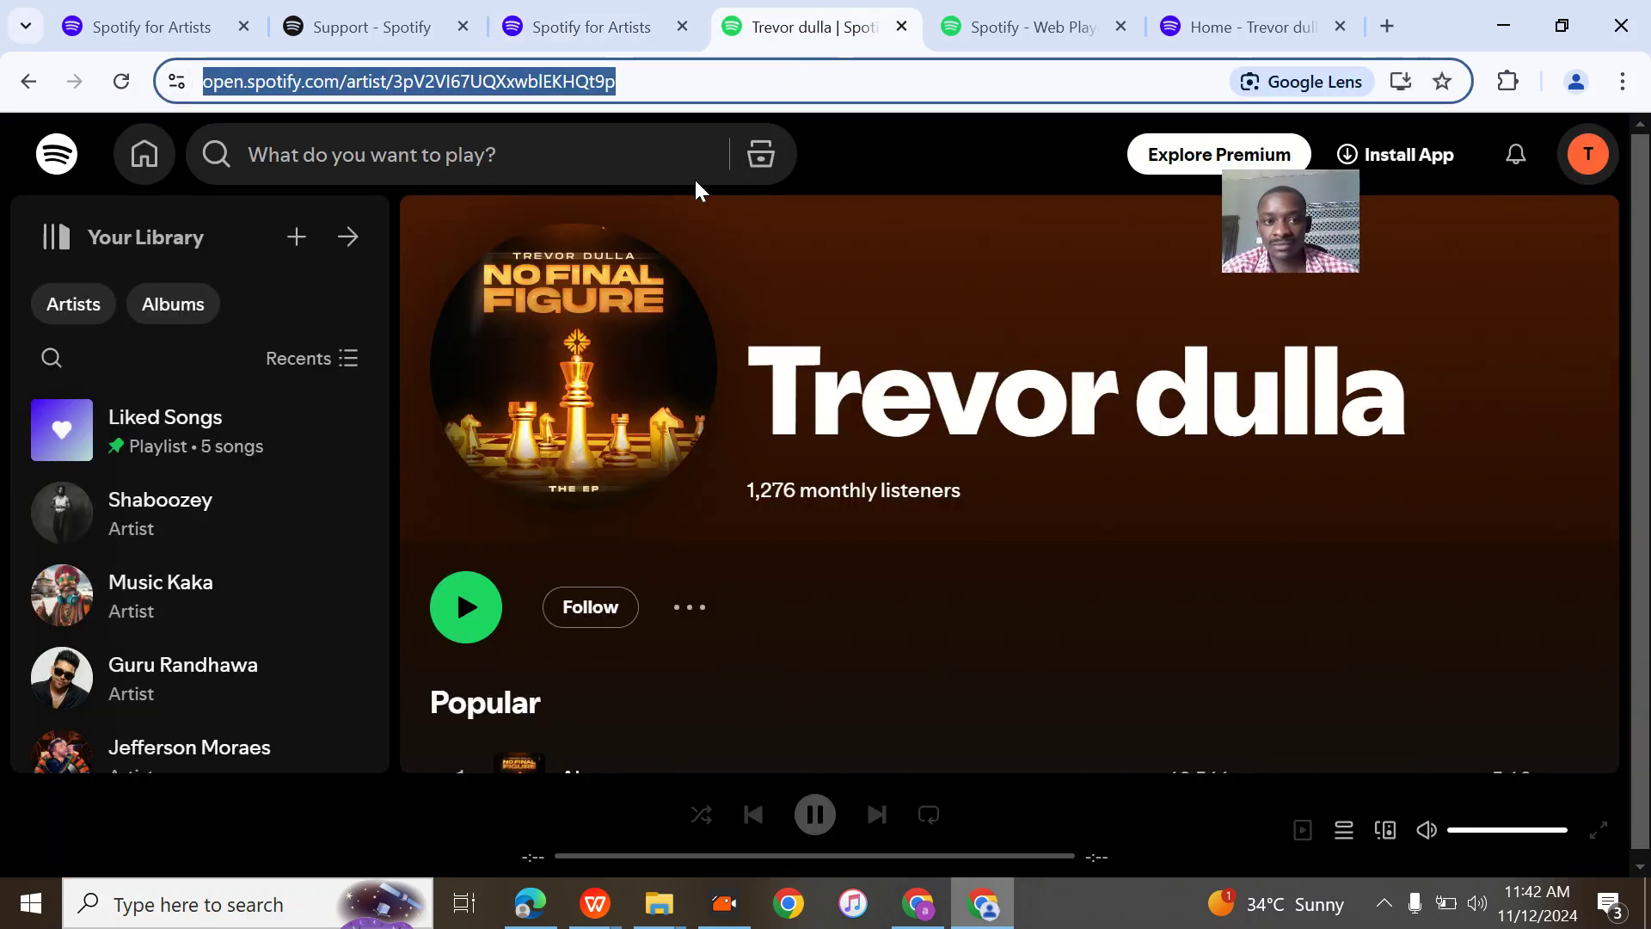
Paste the artist link into the album field, then clear it again.
{"action": "left_click", "coordinate": [563, 25]}
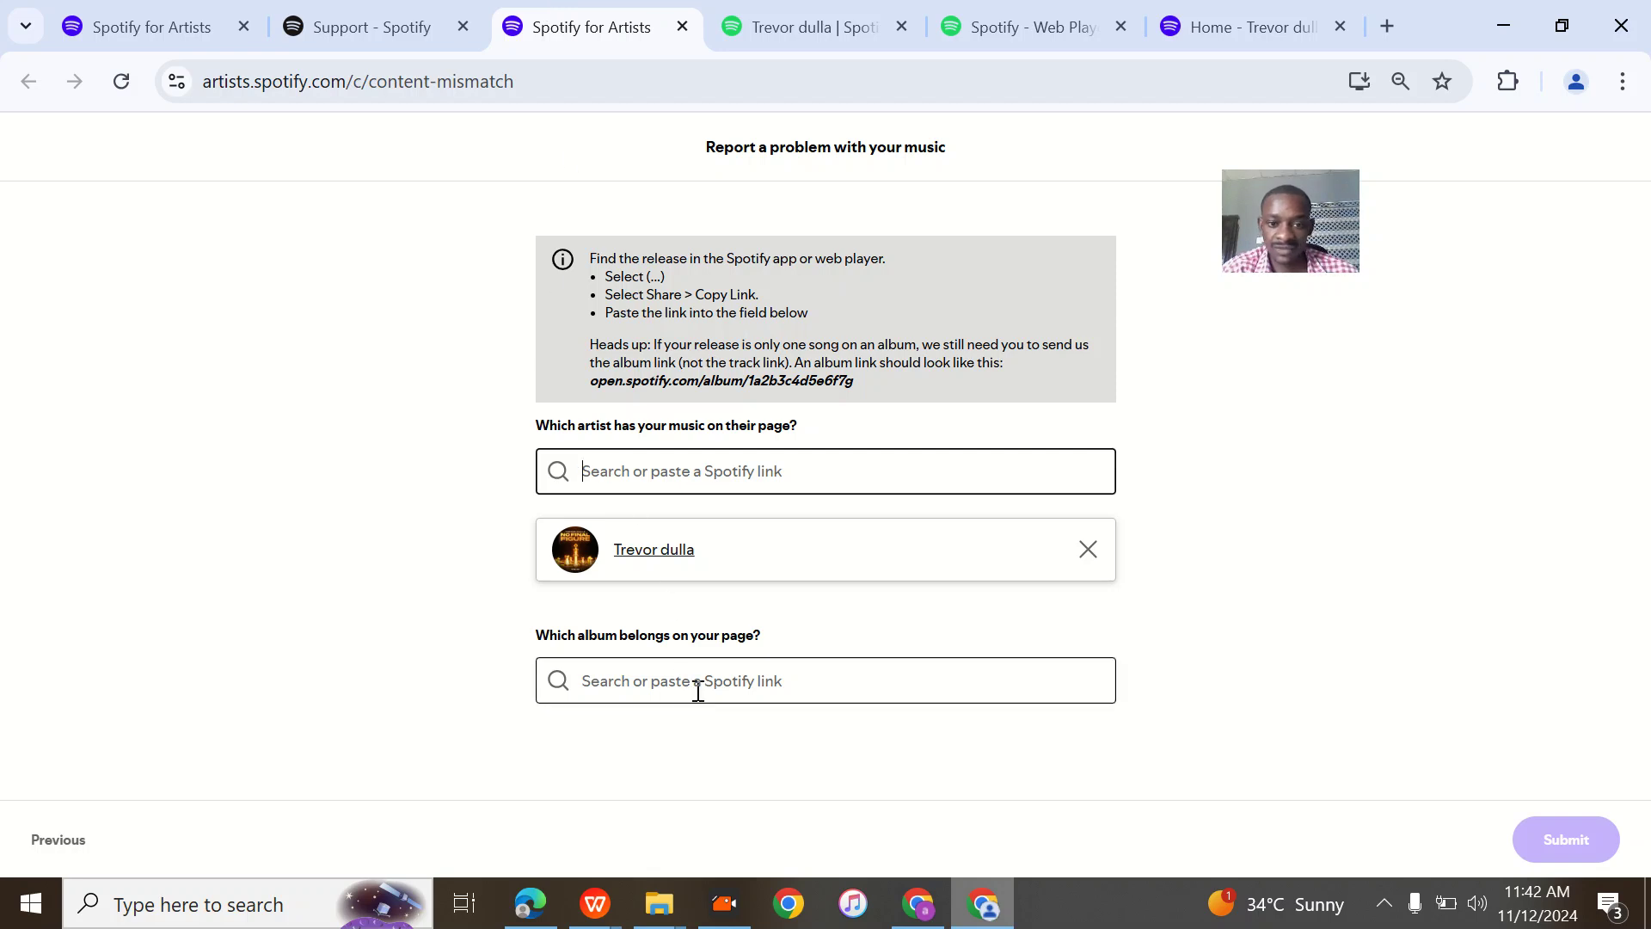
{"action": "left_click", "coordinate": [666, 681]}
{"action": "type", "text": "https://open.spotify.com/artist/3pV2Vl67UQXxwblEKHQt9p"}
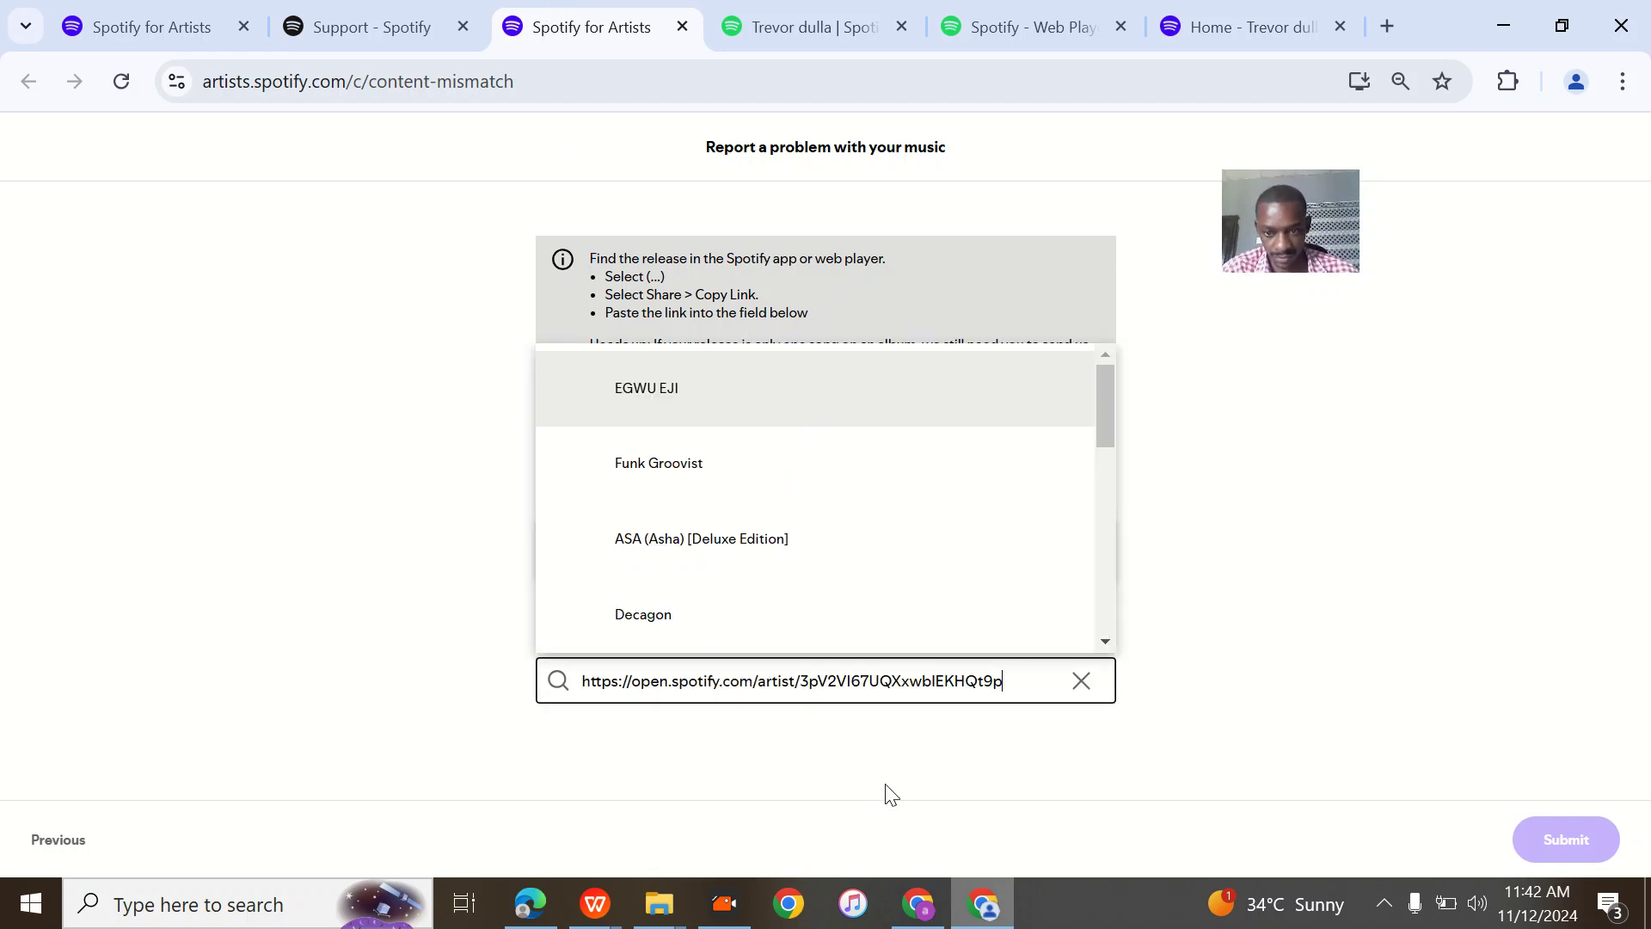
{"action": "scroll", "coordinate": [840, 602], "scroll_direction": "down", "scroll_amount": 3}
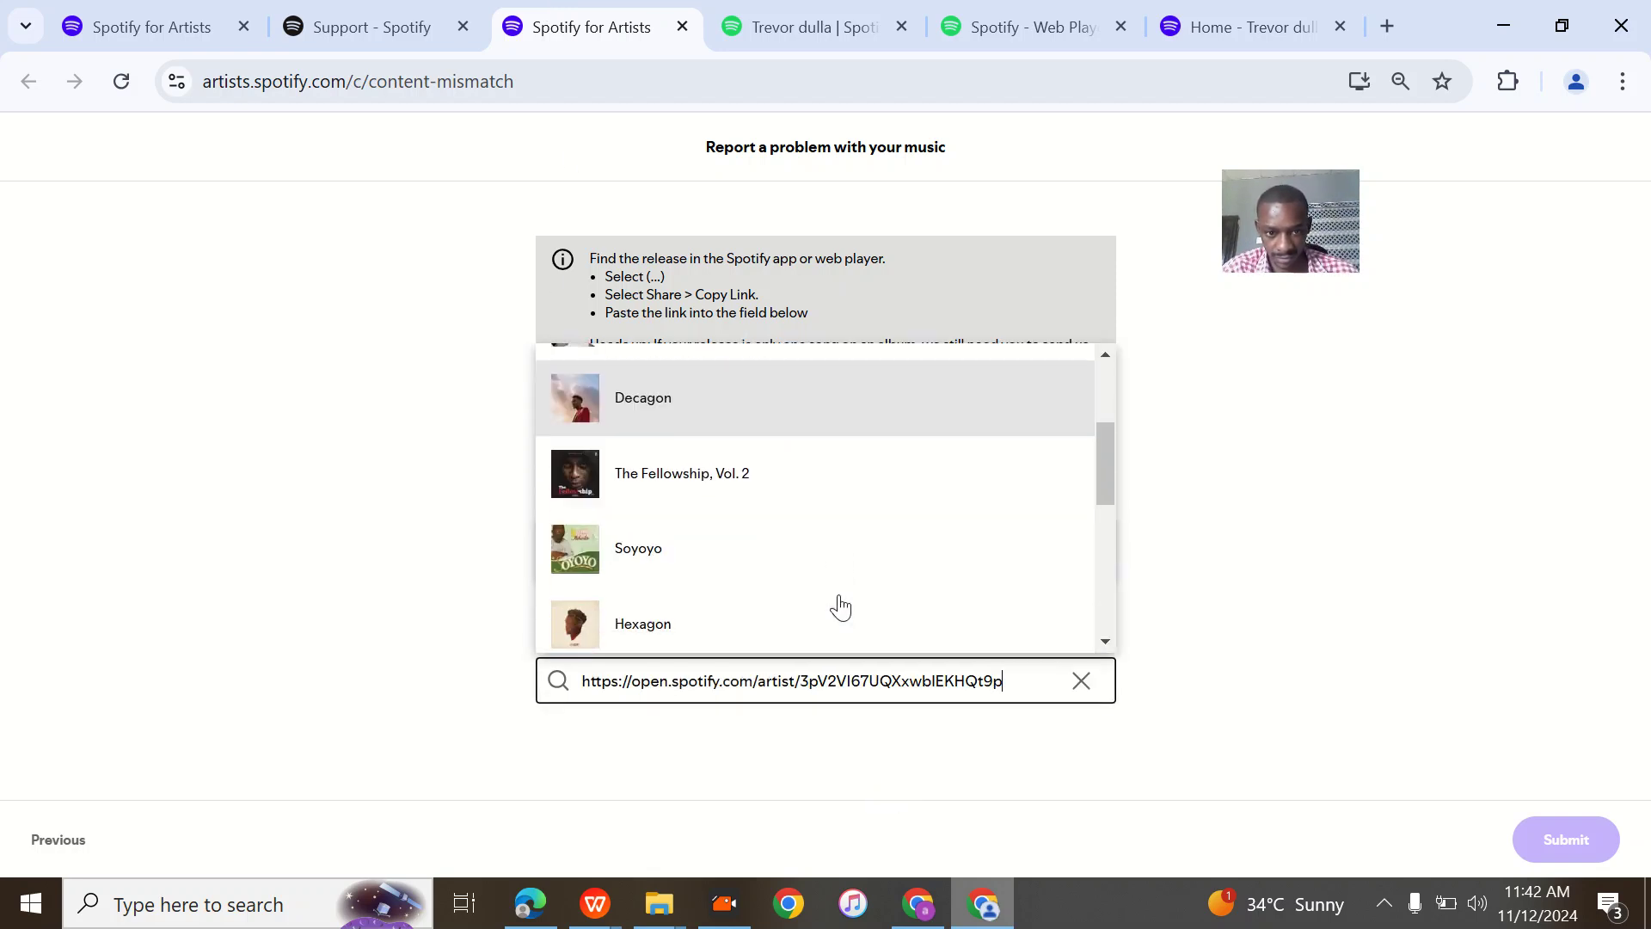
{"action": "scroll", "coordinate": [840, 602], "scroll_direction": "up", "scroll_amount": 4}
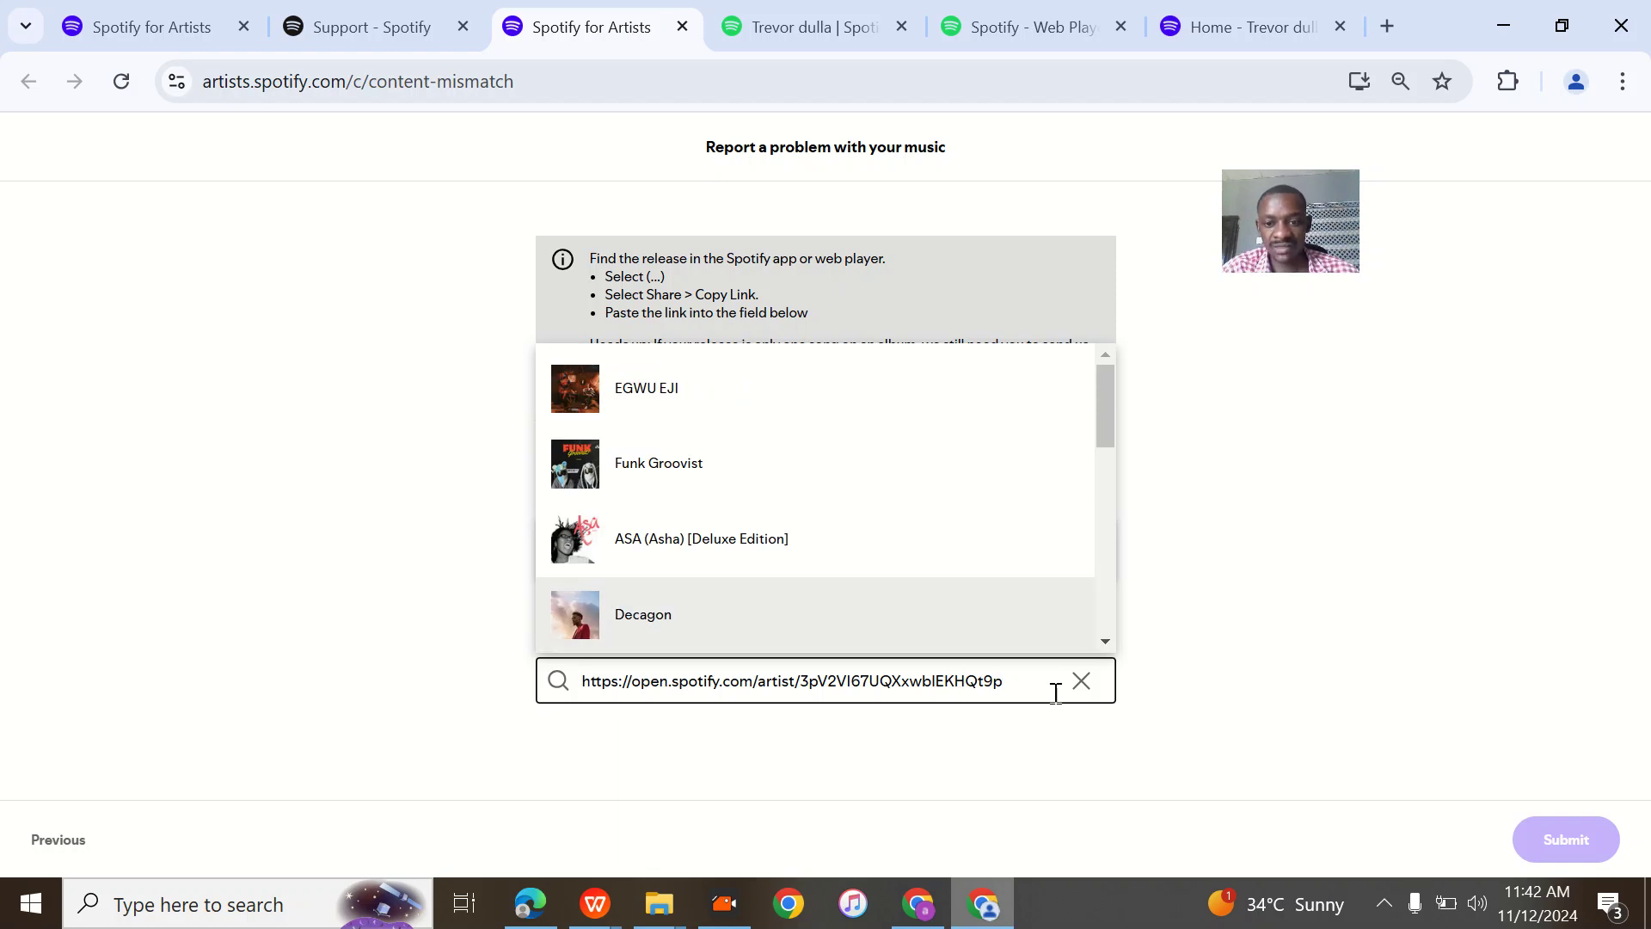
{"action": "left_click", "coordinate": [1080, 680]}
On Trevor dulla's artist page, expand the popular tracks list to ten songs.
{"action": "left_click", "coordinate": [815, 9]}
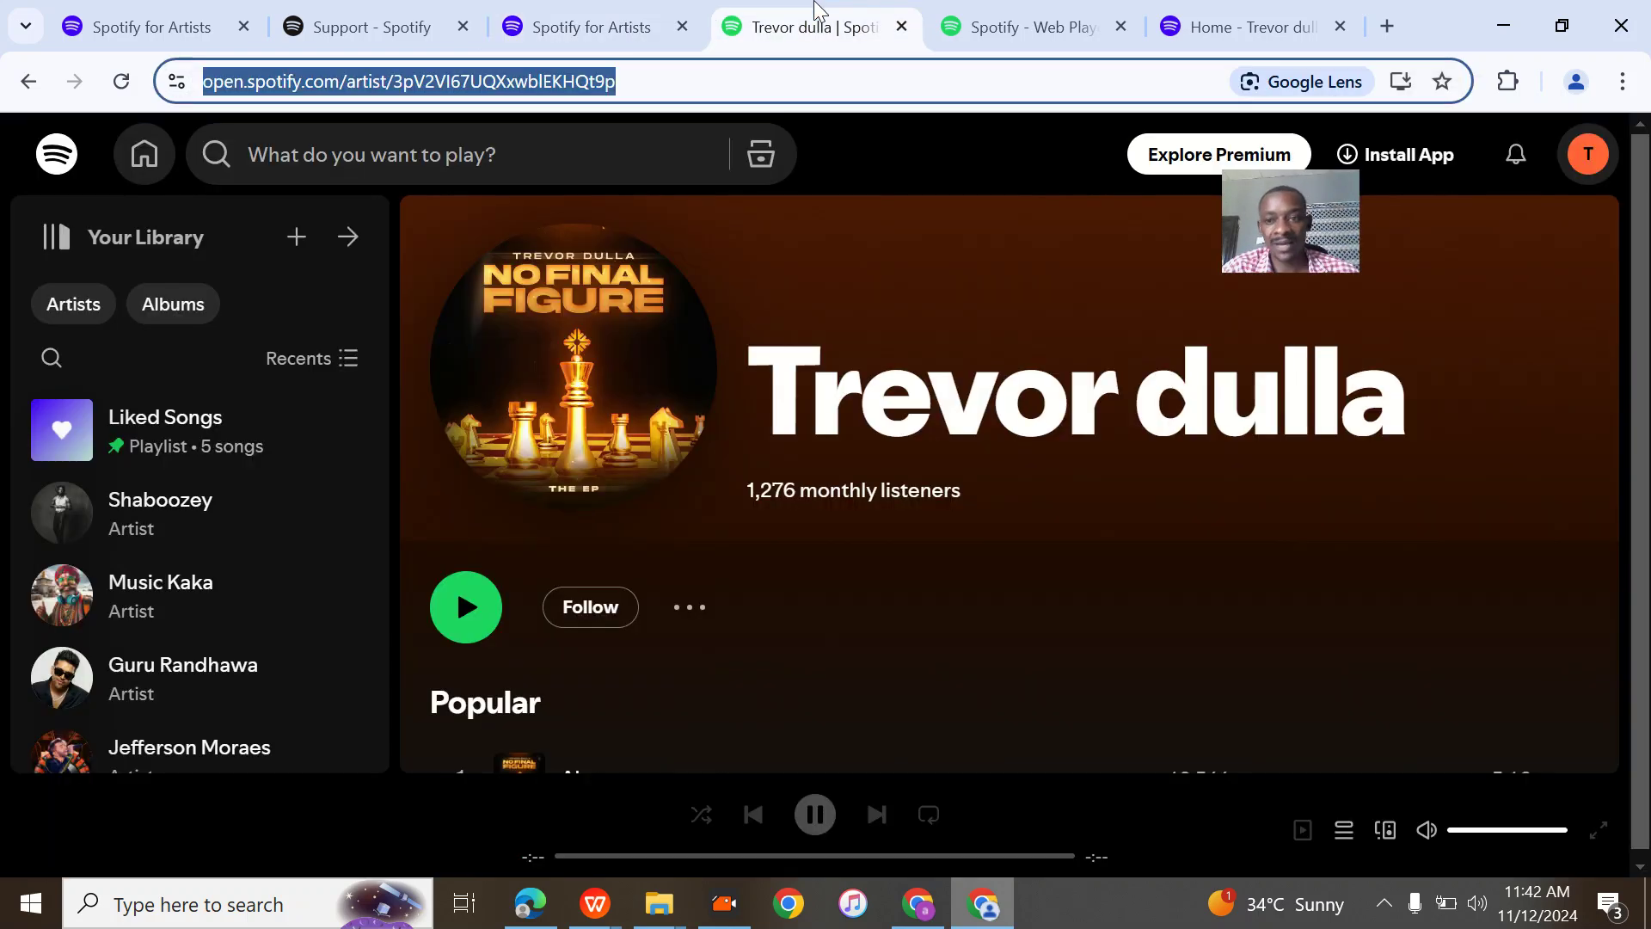
{"action": "scroll", "coordinate": [643, 461], "scroll_direction": "down", "scroll_amount": 5}
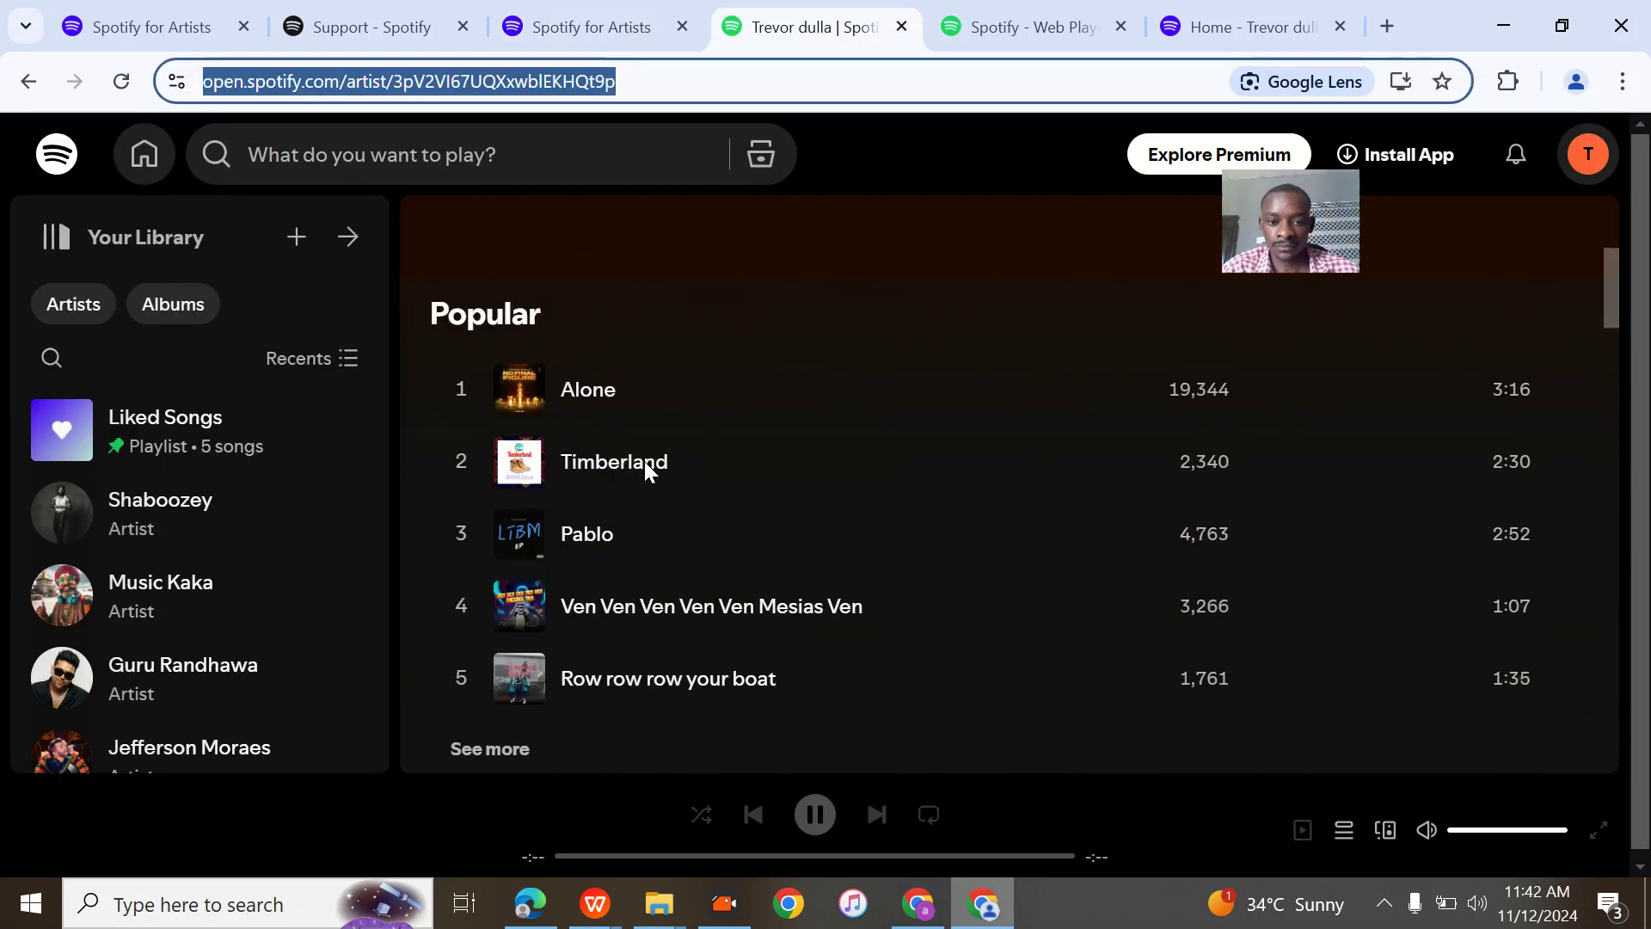
{"action": "scroll", "coordinate": [643, 461], "scroll_direction": "down", "scroll_amount": 3}
{"action": "left_click", "coordinate": [488, 547]}
{"action": "scroll", "coordinate": [606, 564], "scroll_direction": "down", "scroll_amount": 1}
{"action": "scroll", "coordinate": [606, 564], "scroll_direction": "down", "scroll_amount": 5}
{"action": "scroll", "coordinate": [604, 579], "scroll_direction": "up", "scroll_amount": 3}
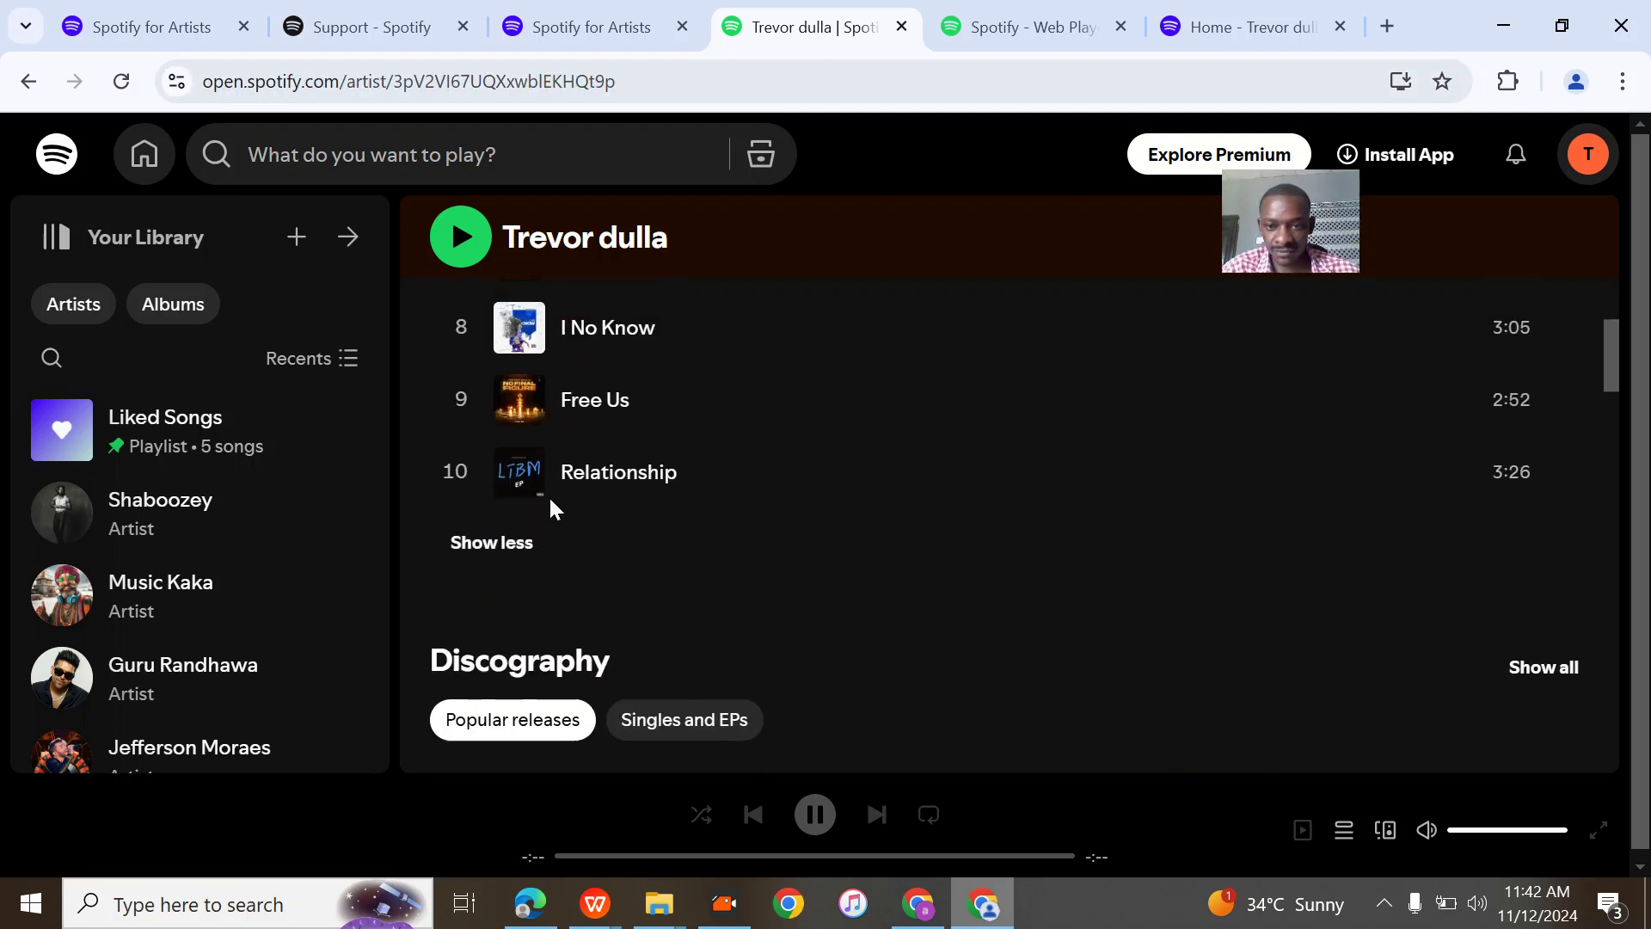
{"action": "scroll", "coordinate": [551, 508], "scroll_direction": "up", "scroll_amount": 5}
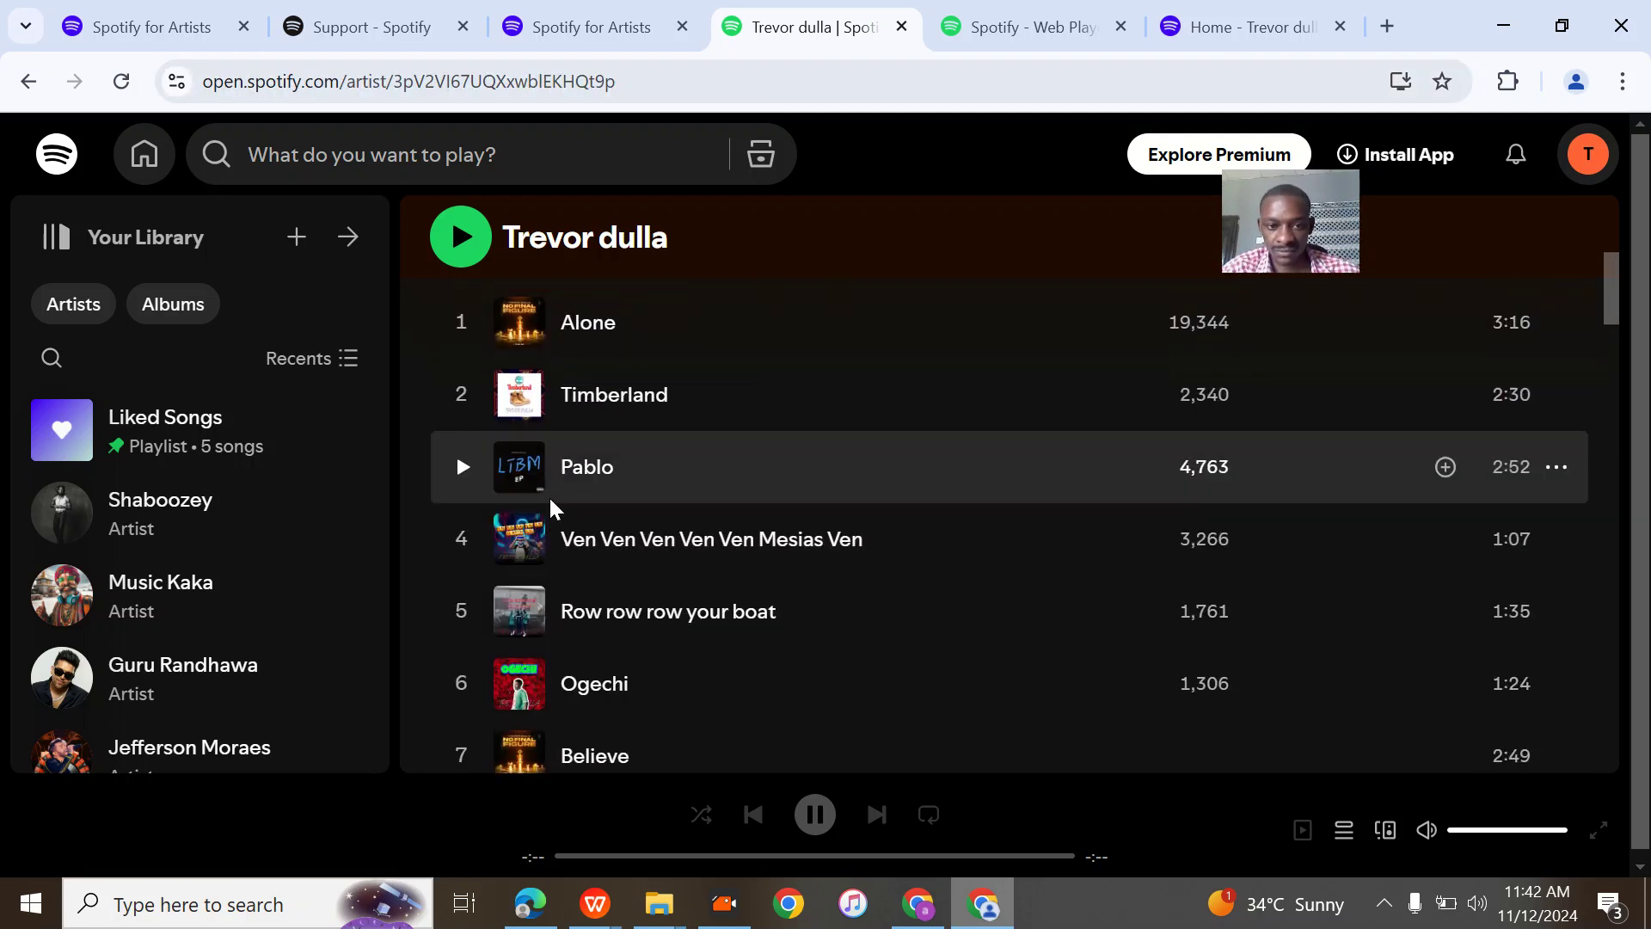
{"action": "scroll", "coordinate": [550, 508], "scroll_direction": "up", "scroll_amount": 3}
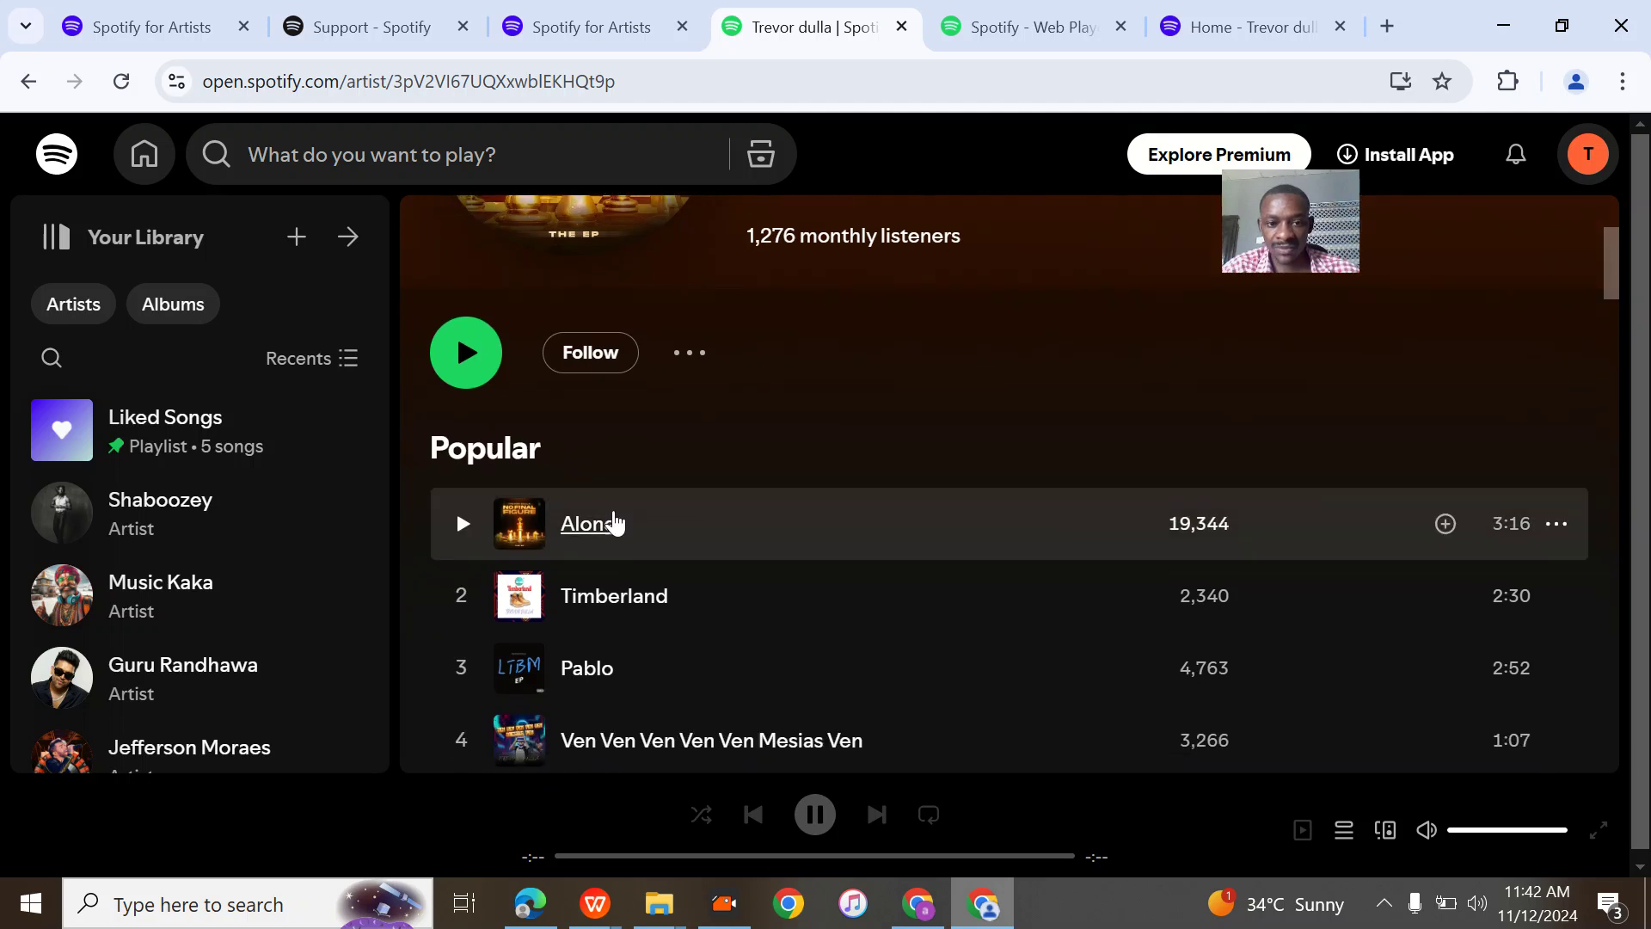
{"action": "scroll", "coordinate": [614, 523], "scroll_direction": "up", "scroll_amount": 1}
{"action": "scroll", "coordinate": [617, 519], "scroll_direction": "down", "scroll_amount": 4}
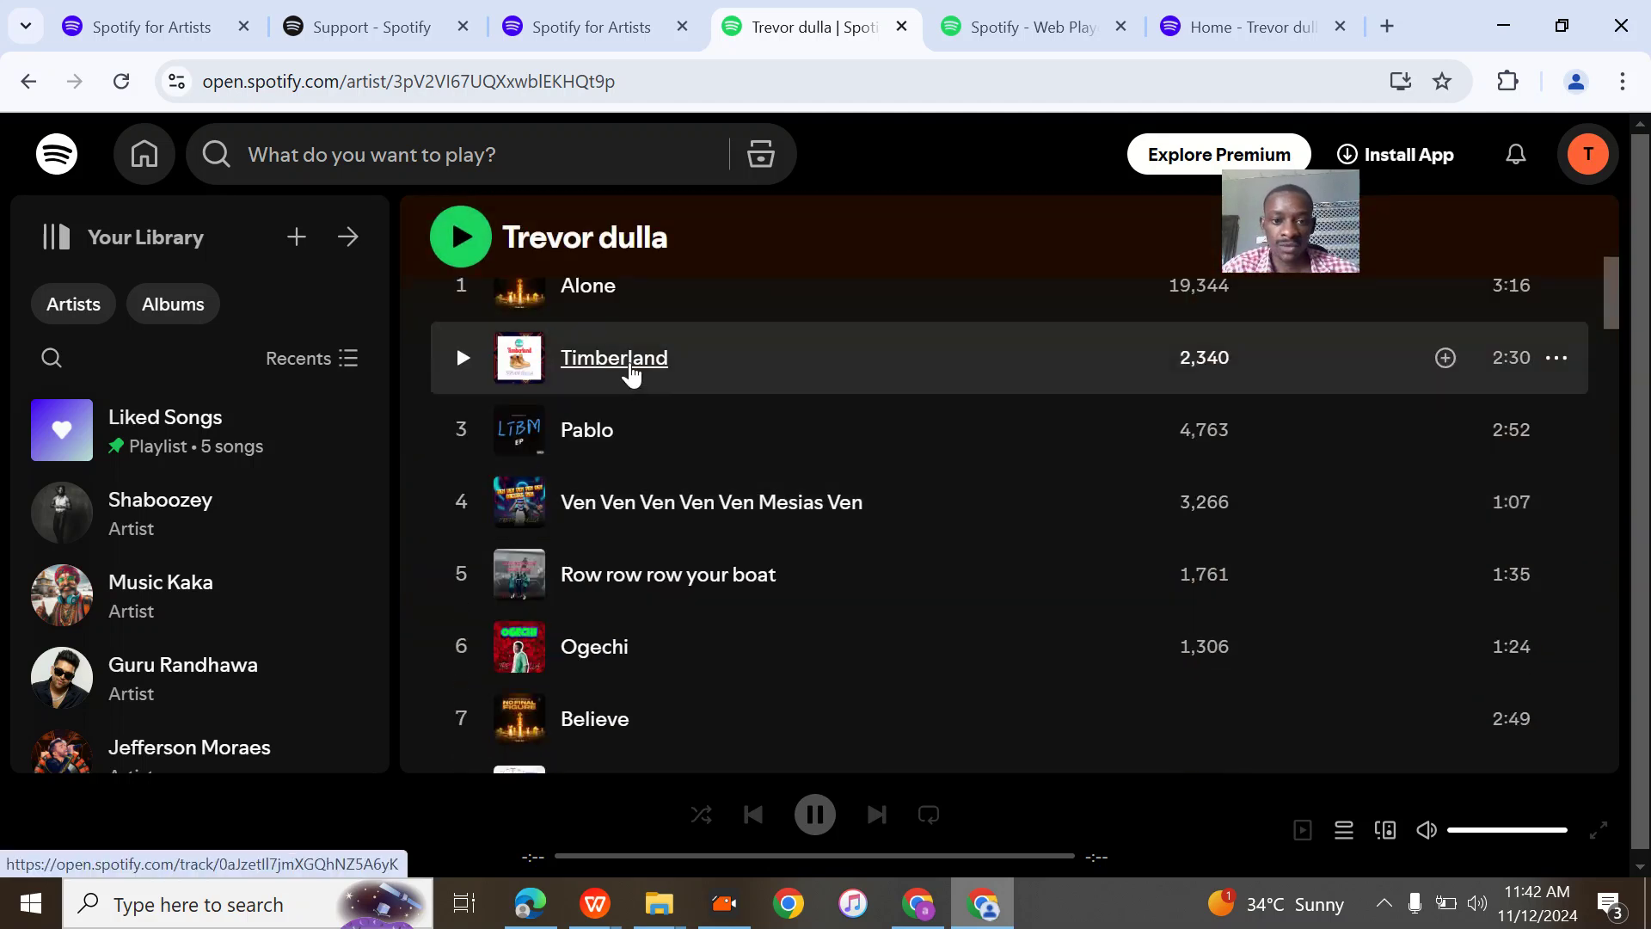
Open the Timberland song page and copy its link for the album field.
{"action": "left_click", "coordinate": [631, 359]}
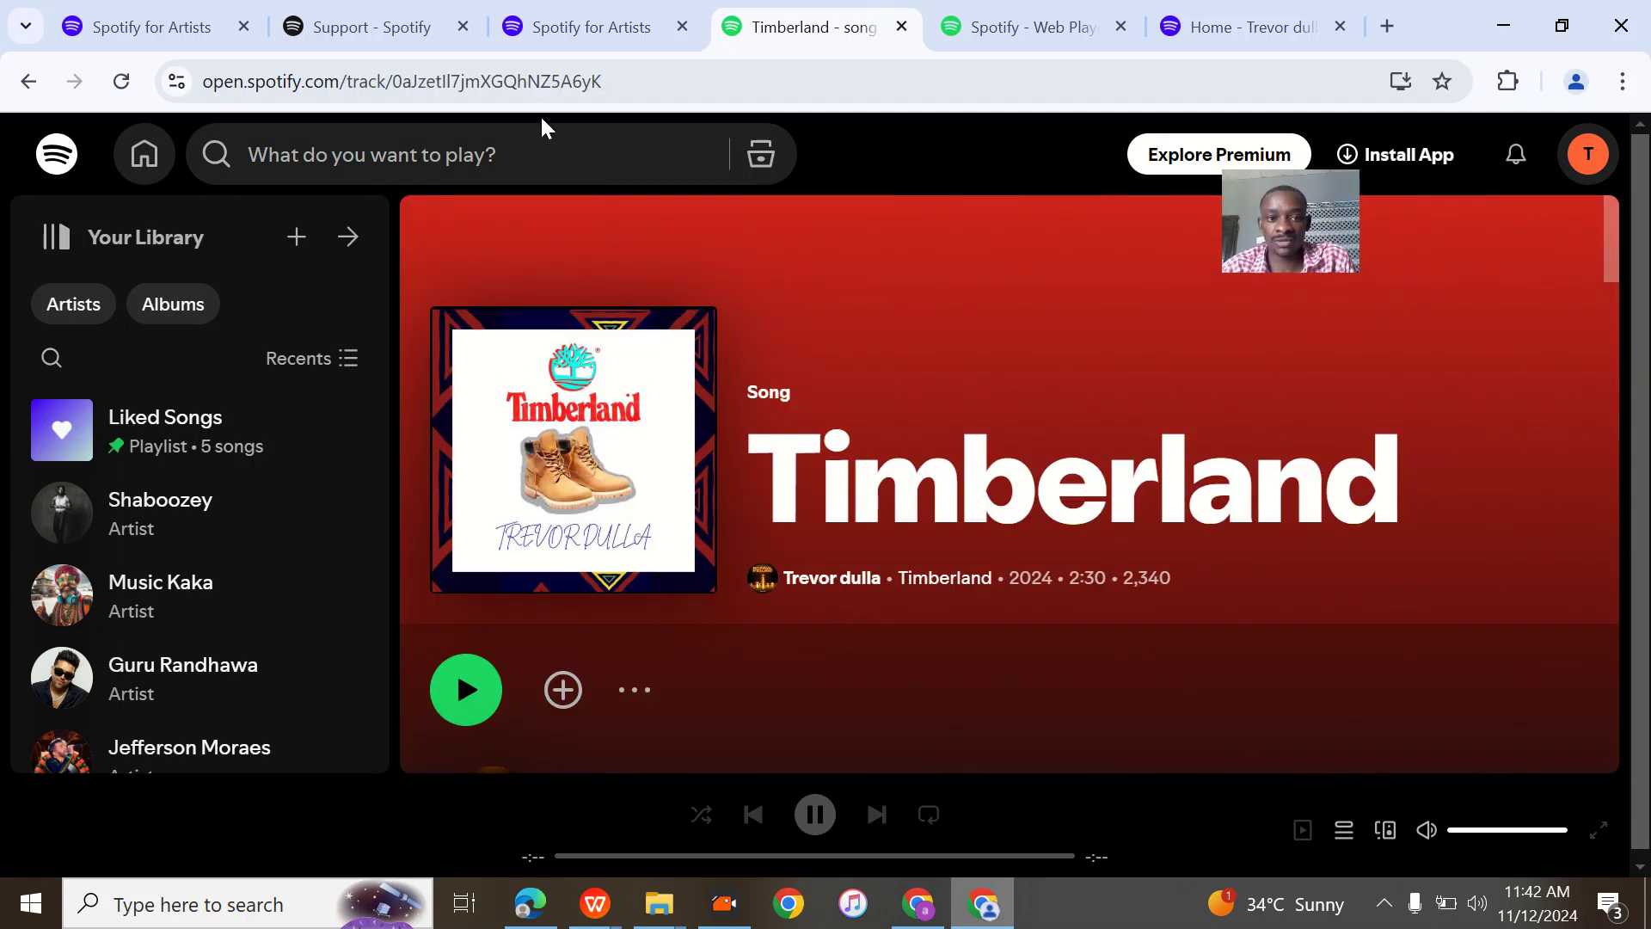
{"action": "left_click", "coordinate": [543, 85]}
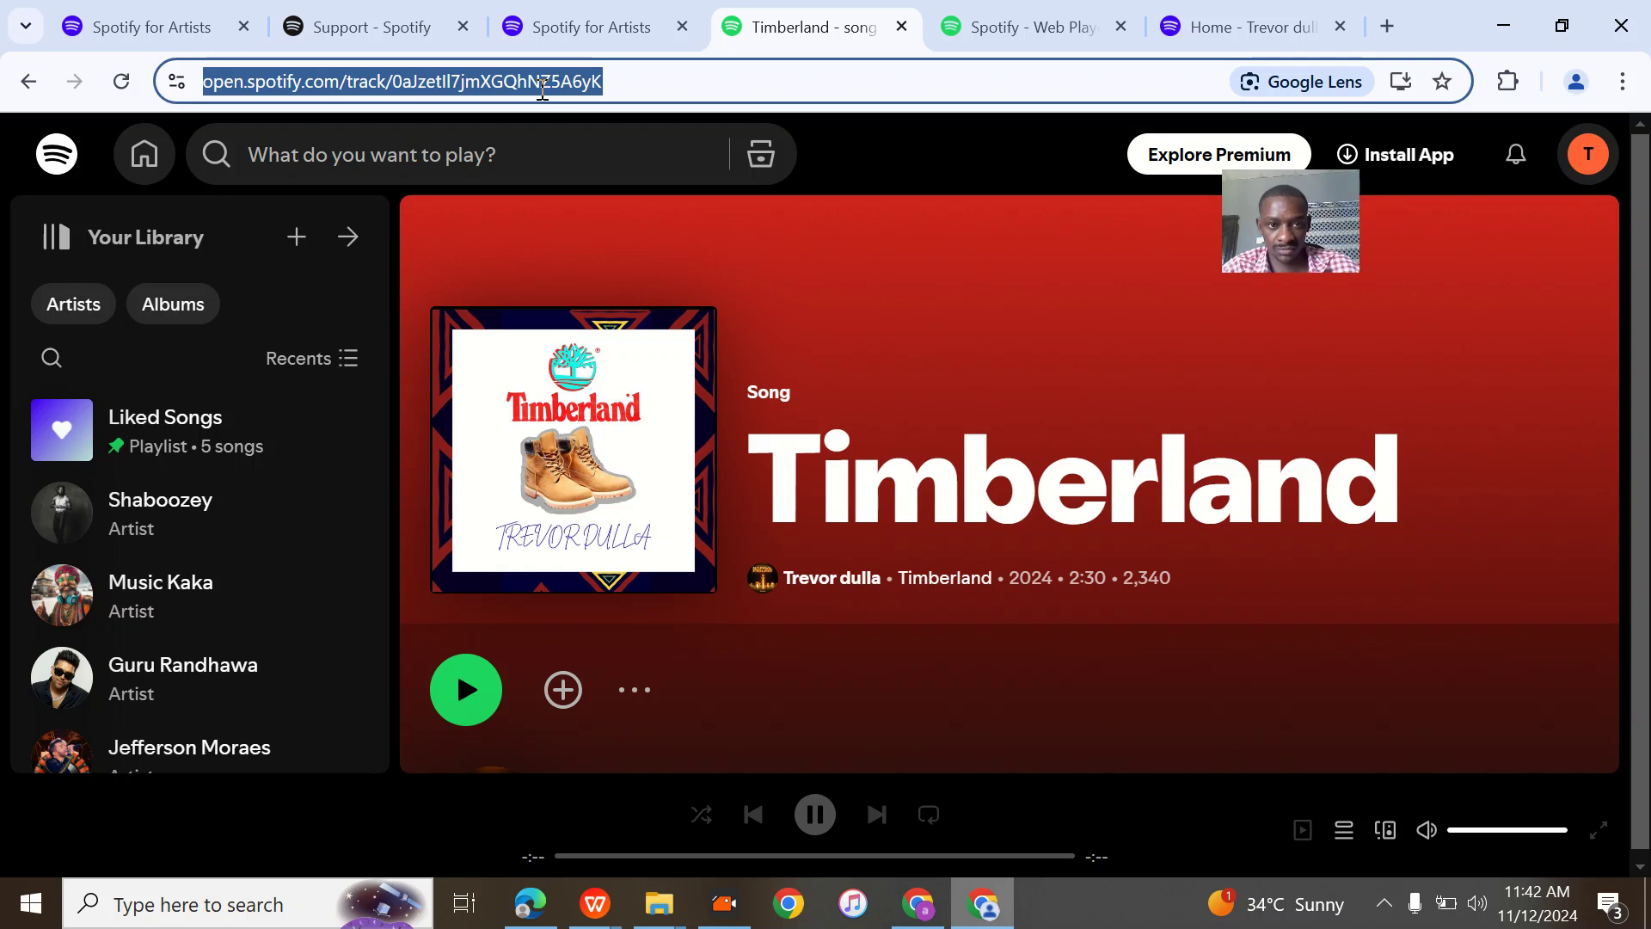
{"action": "left_click", "coordinate": [602, 24]}
{"action": "left_click", "coordinate": [680, 685]}
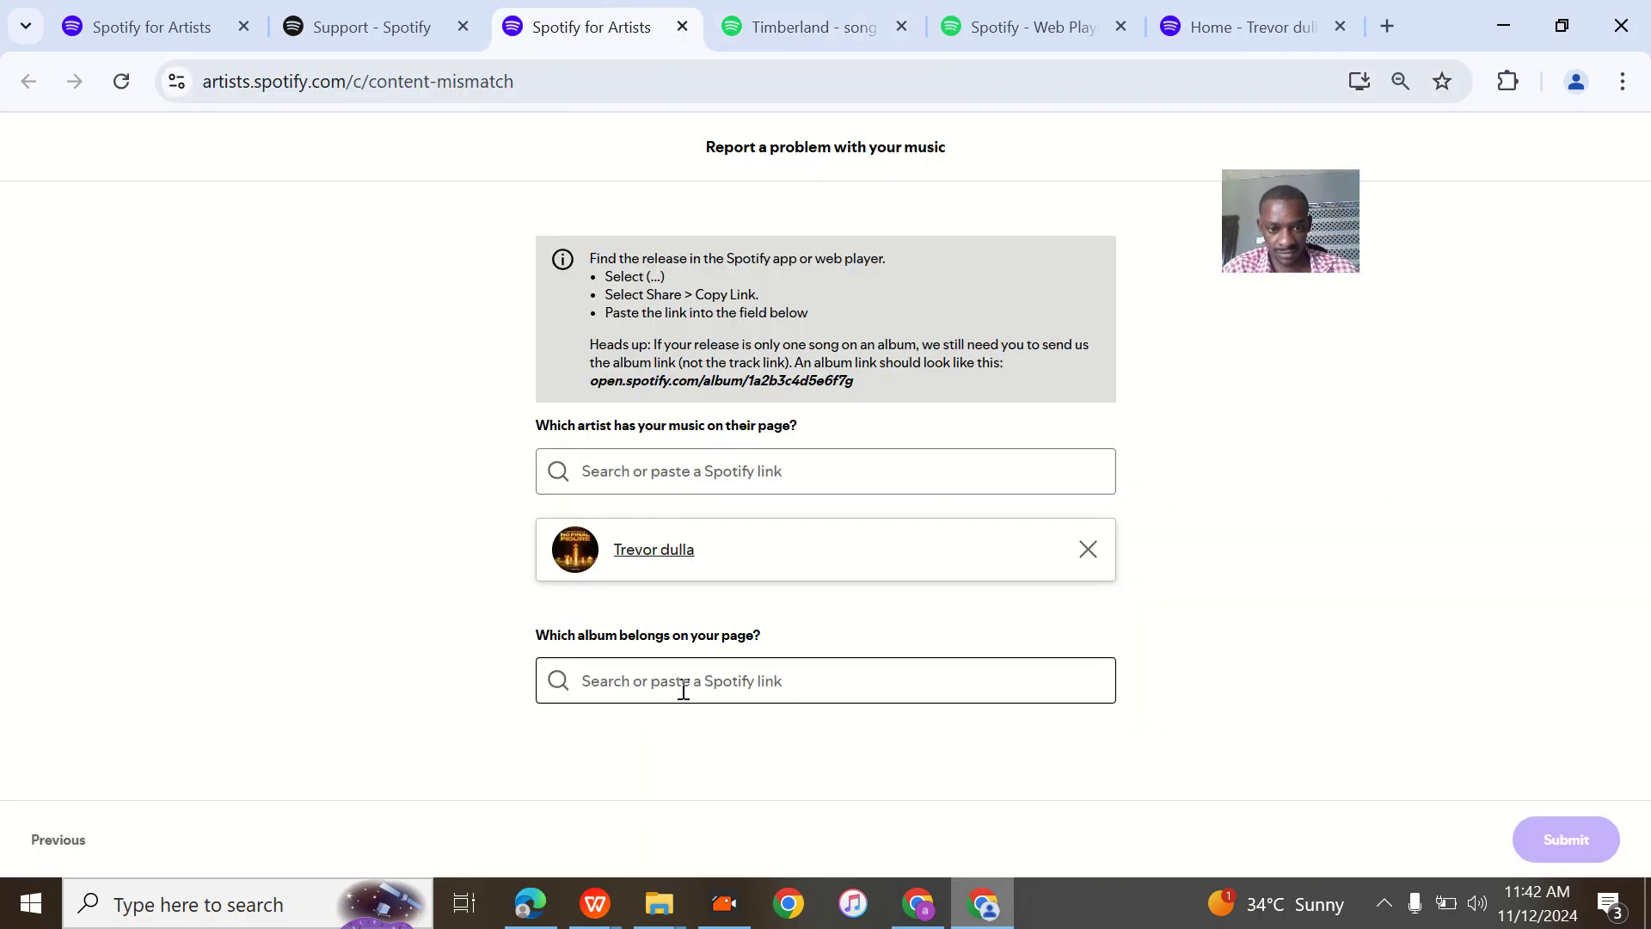
Paste the Timberland song link into the album field, trim it, then clear it.
{"action": "type", "text": "https://open.spotify.com/track/0aJzetll7jmXGQhNZ5A6yK"}
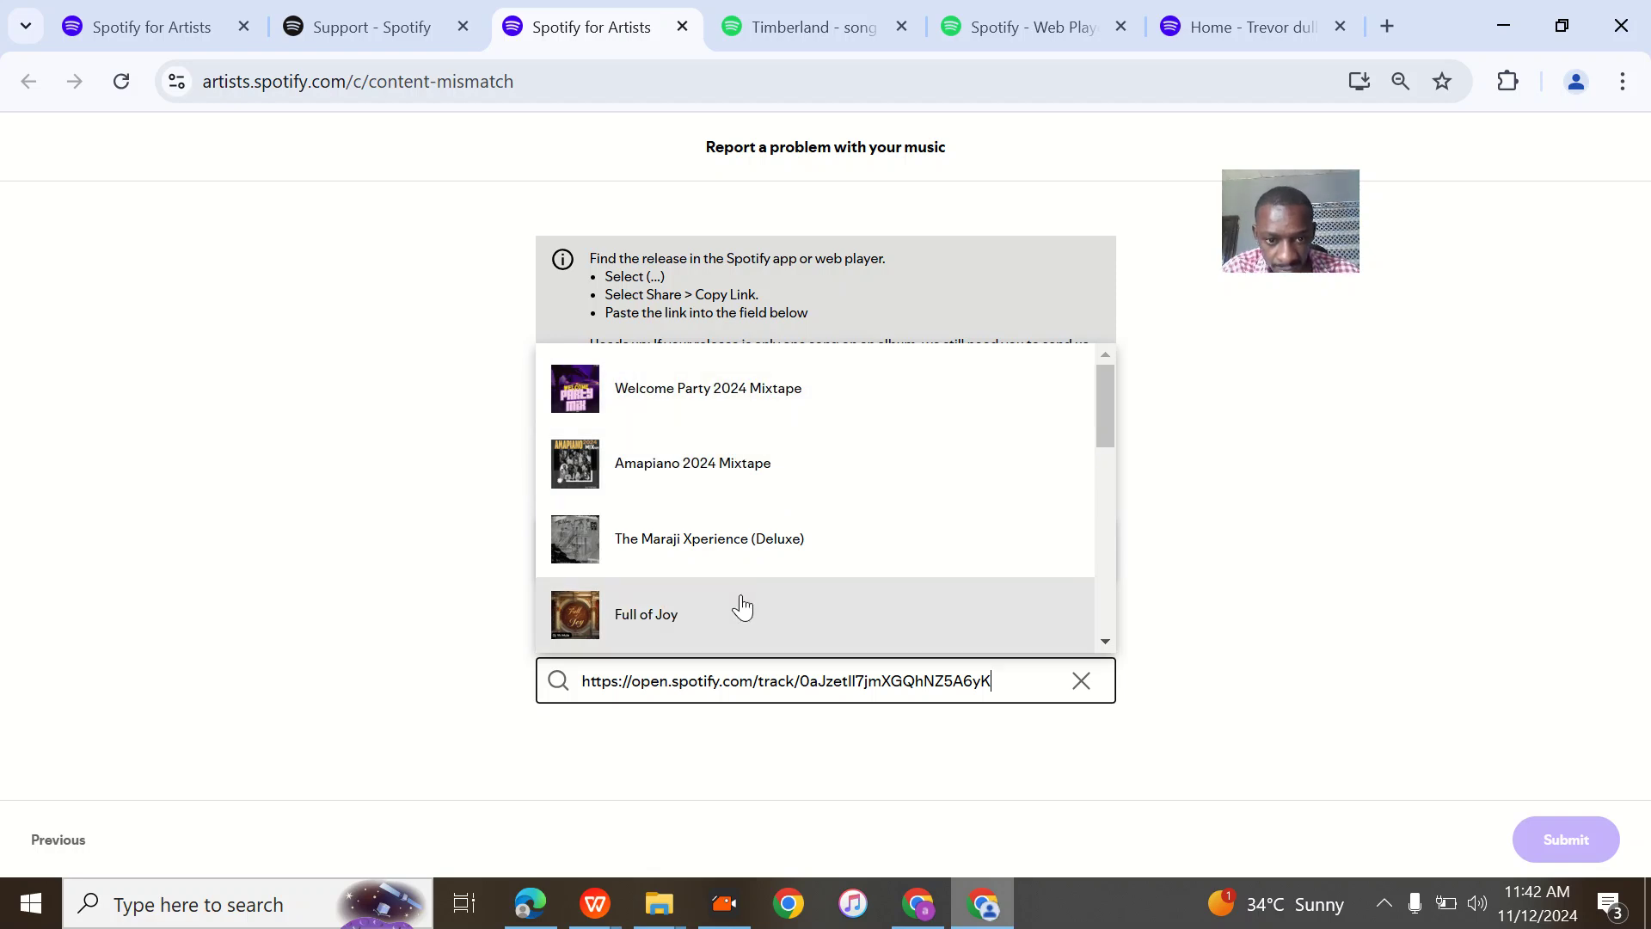
{"action": "scroll", "coordinate": [742, 606], "scroll_direction": "down", "scroll_amount": 10}
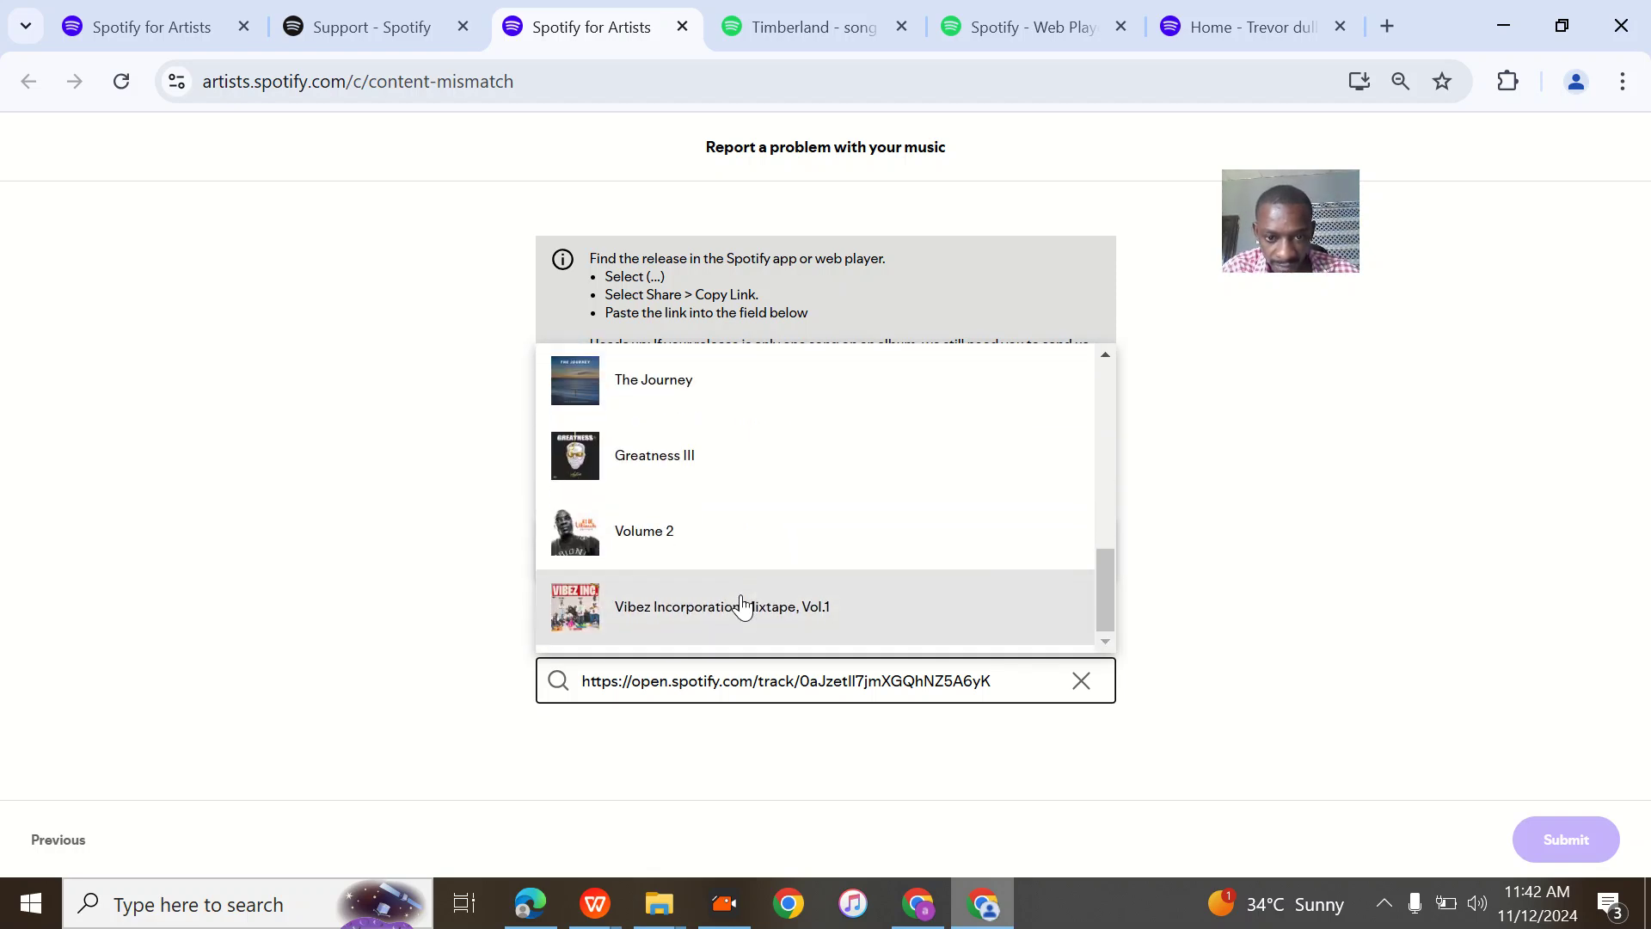
{"action": "scroll", "coordinate": [742, 606], "scroll_direction": "up", "scroll_amount": 5}
{"action": "scroll", "coordinate": [742, 607], "scroll_direction": "down", "scroll_amount": 3}
{"action": "scroll", "coordinate": [742, 606], "scroll_direction": "up", "scroll_amount": 2}
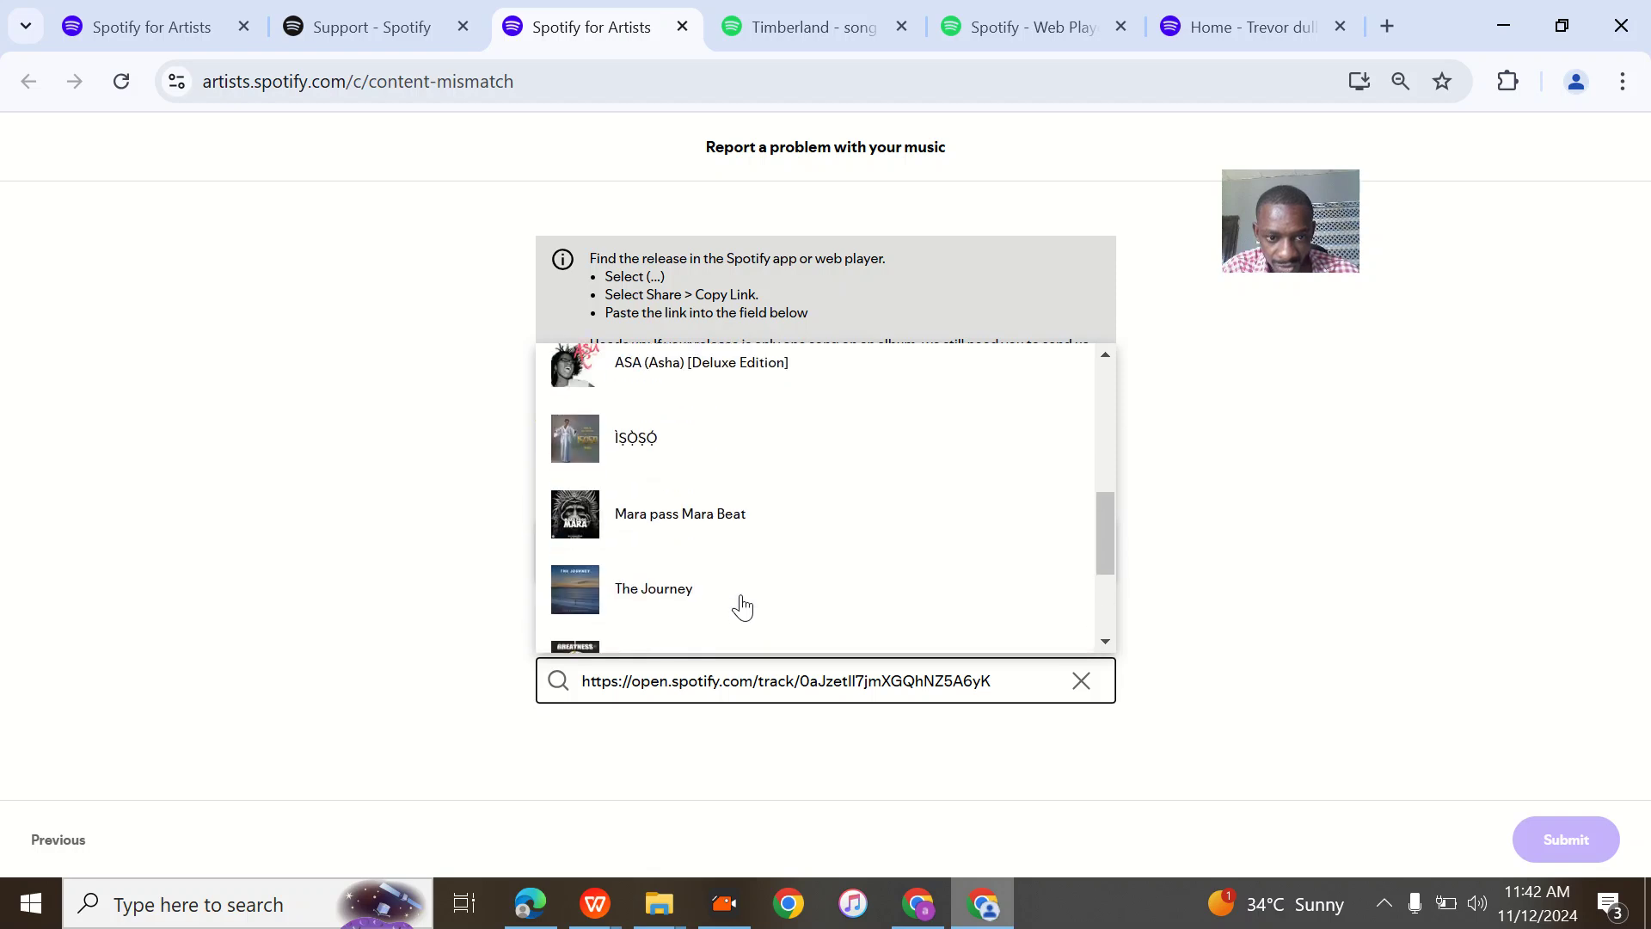
{"action": "scroll", "coordinate": [742, 606], "scroll_direction": "down", "scroll_amount": 3}
{"action": "scroll", "coordinate": [742, 606], "scroll_direction": "up", "scroll_amount": 10}
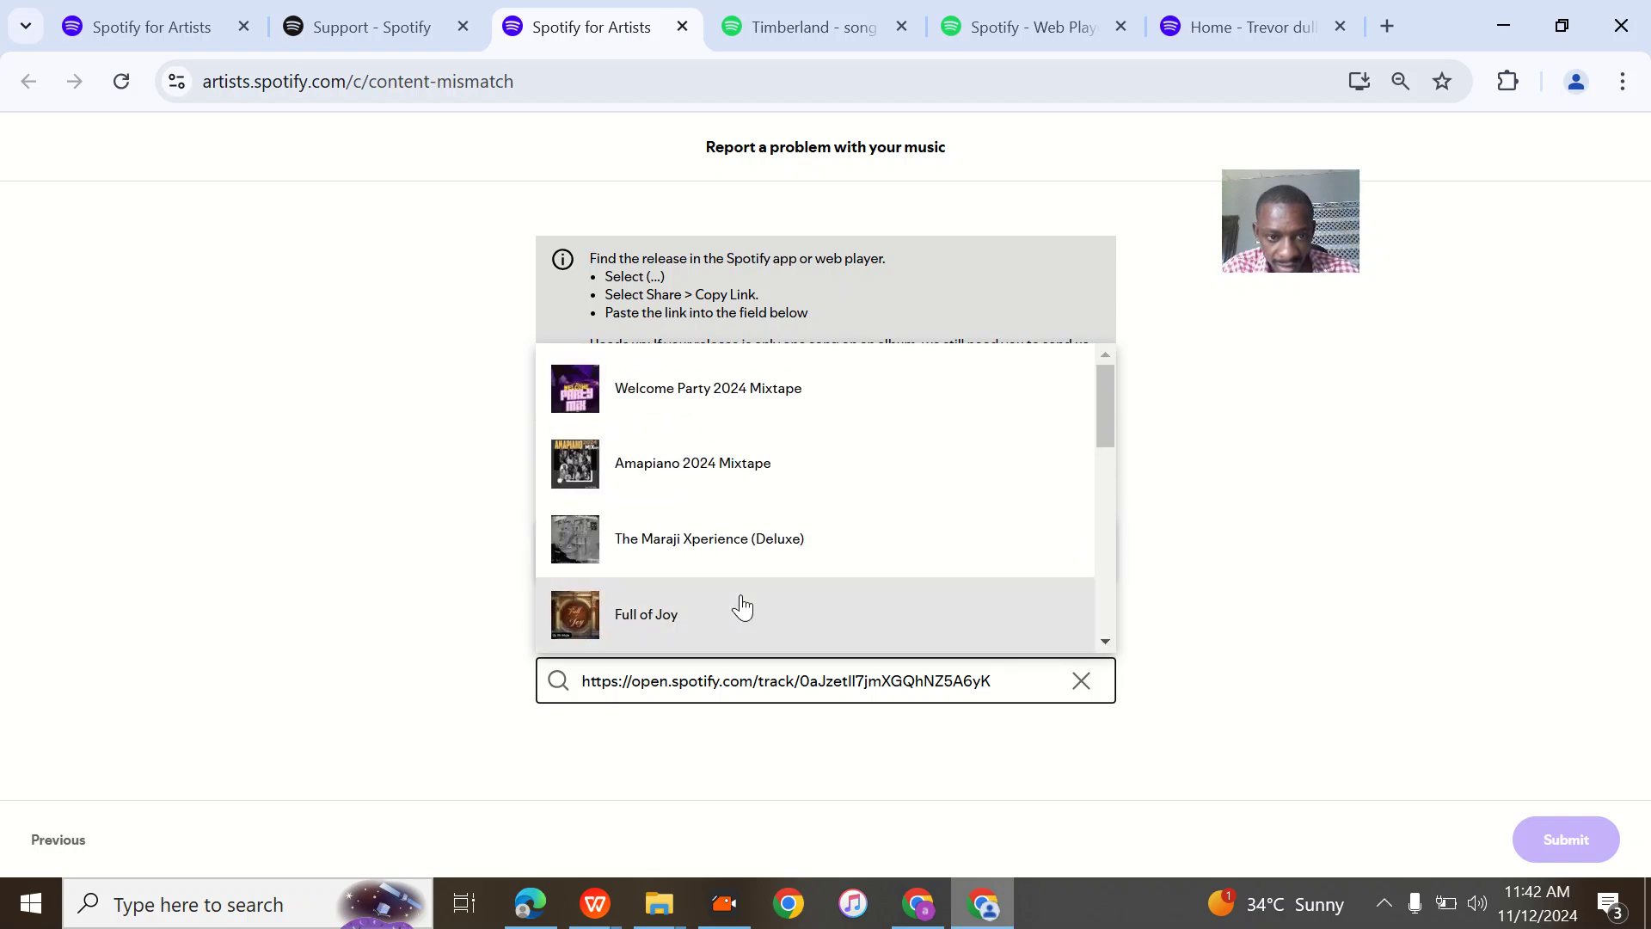
{"action": "key", "text": "BackSpace"}
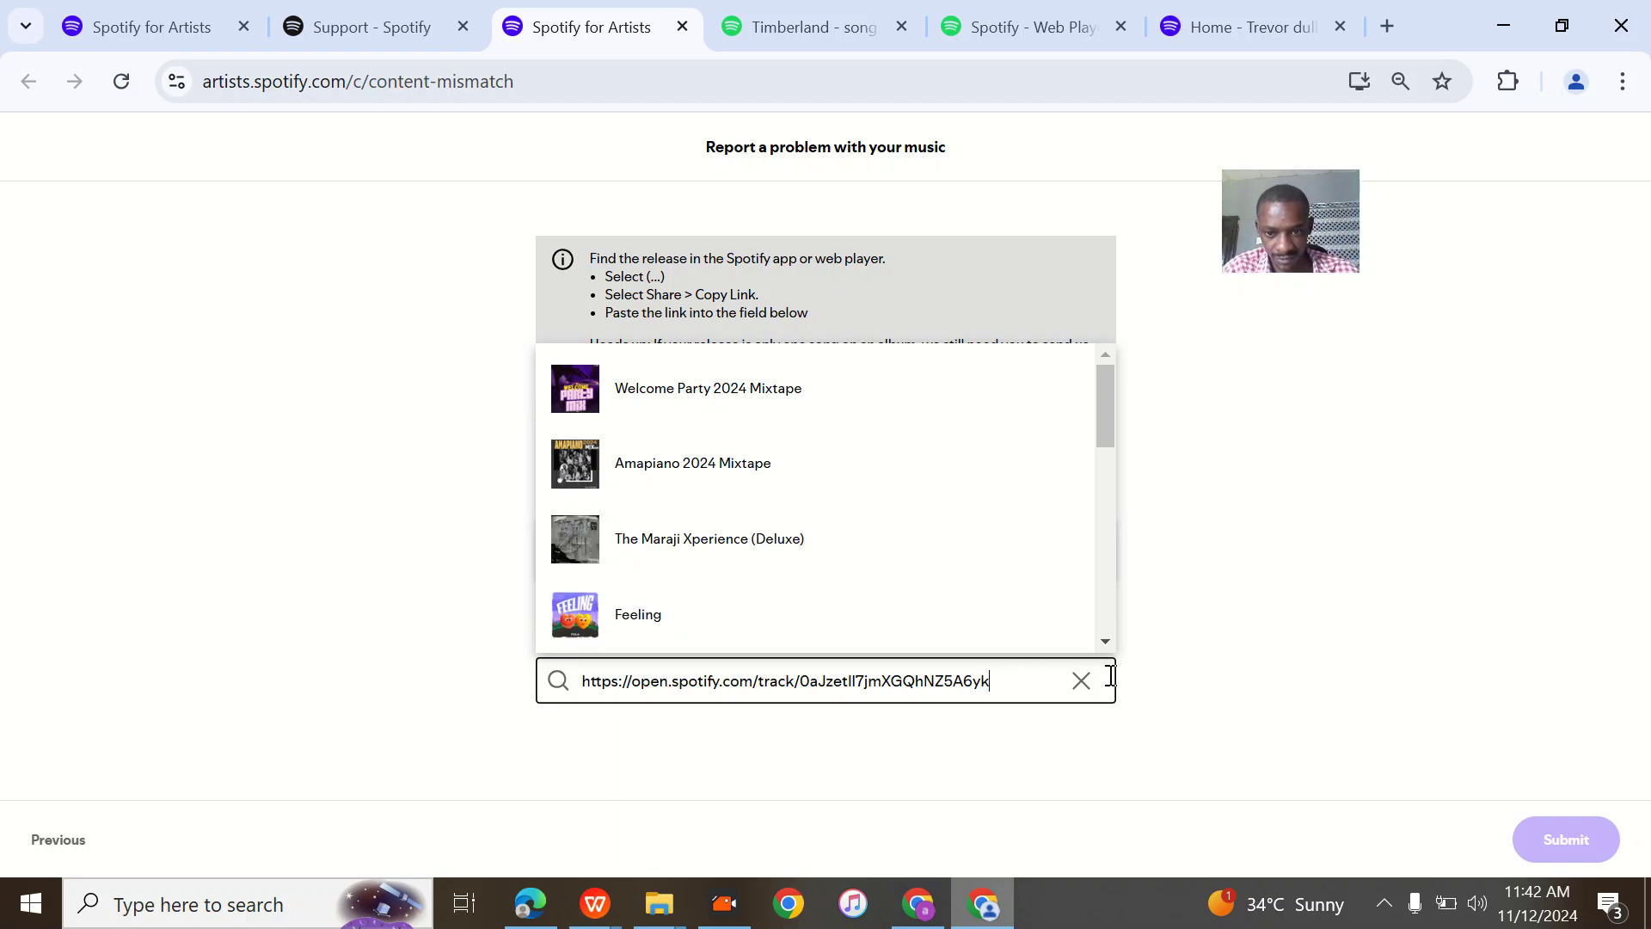
{"action": "left_click", "coordinate": [1081, 684]}
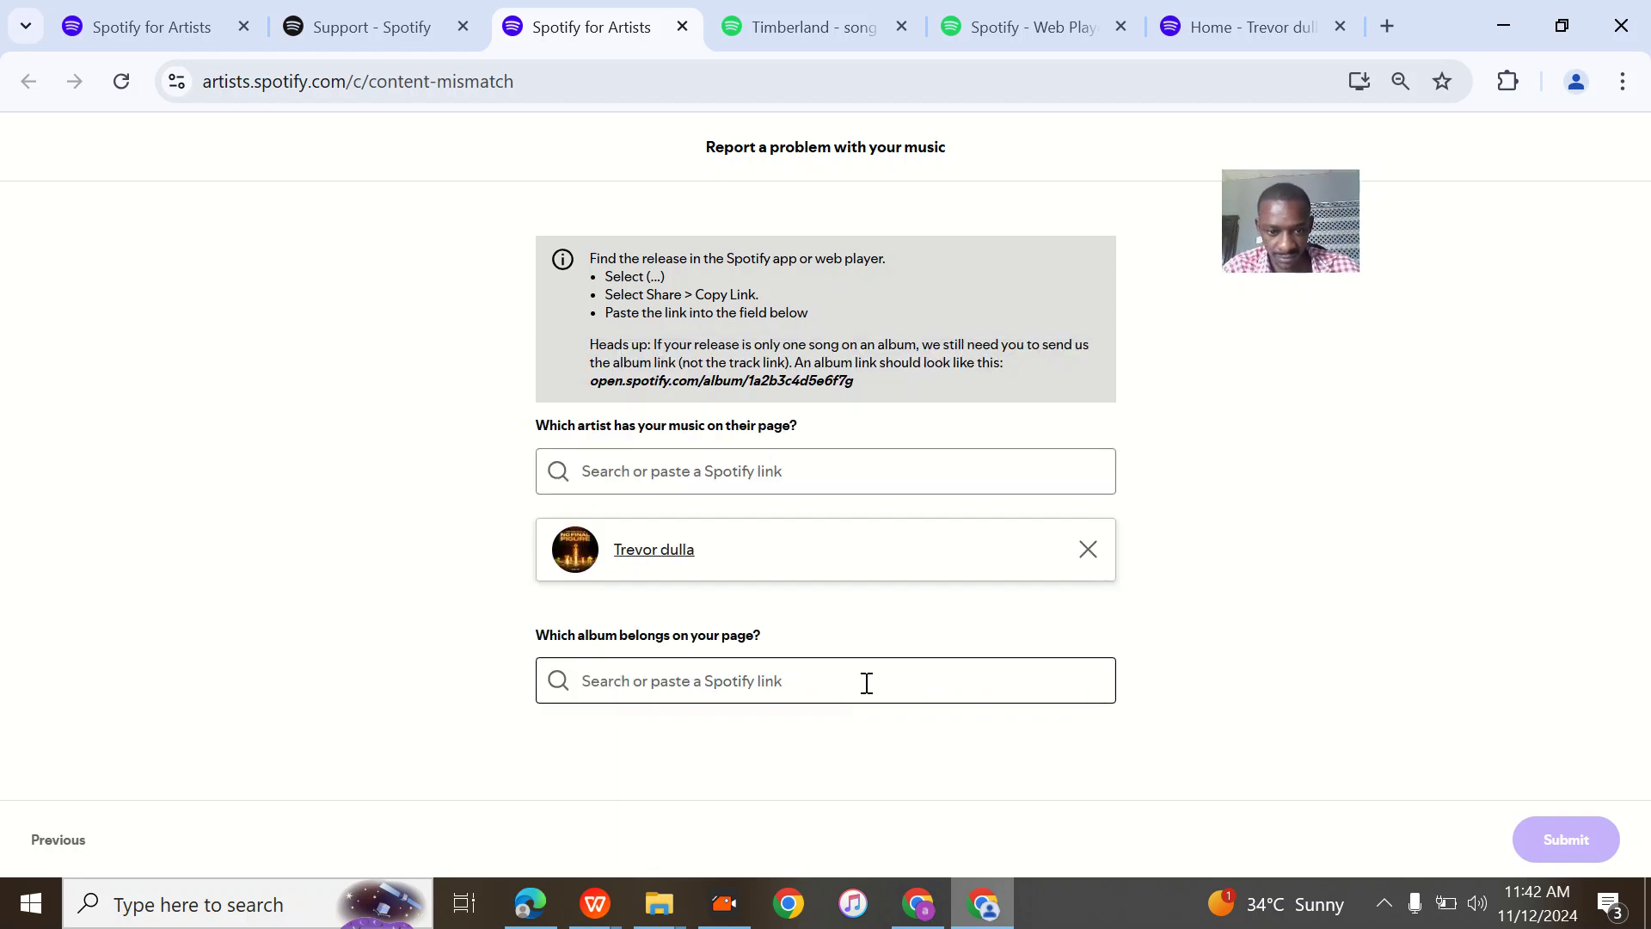
Search the album field for Timberland and add the Timberland release by Trevor dulla.
{"action": "key", "text": "Caps_Lock"}
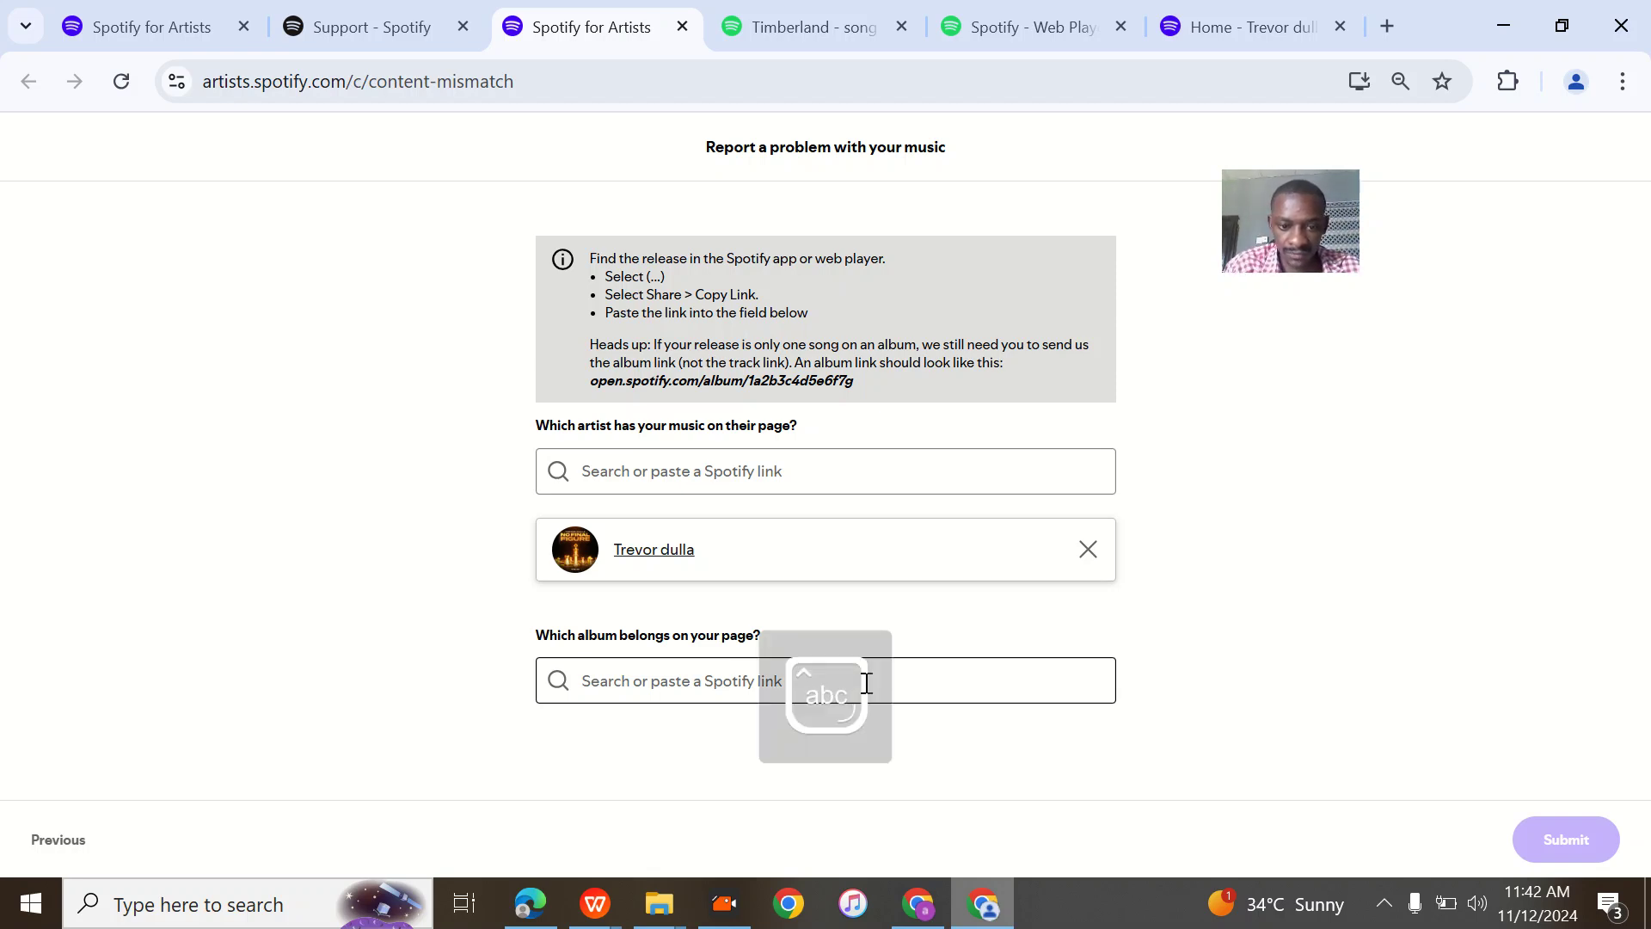
{"action": "left_click", "coordinate": [725, 792]}
{"action": "left_click", "coordinate": [660, 682]}
{"action": "type", "text": "Trevor d"}
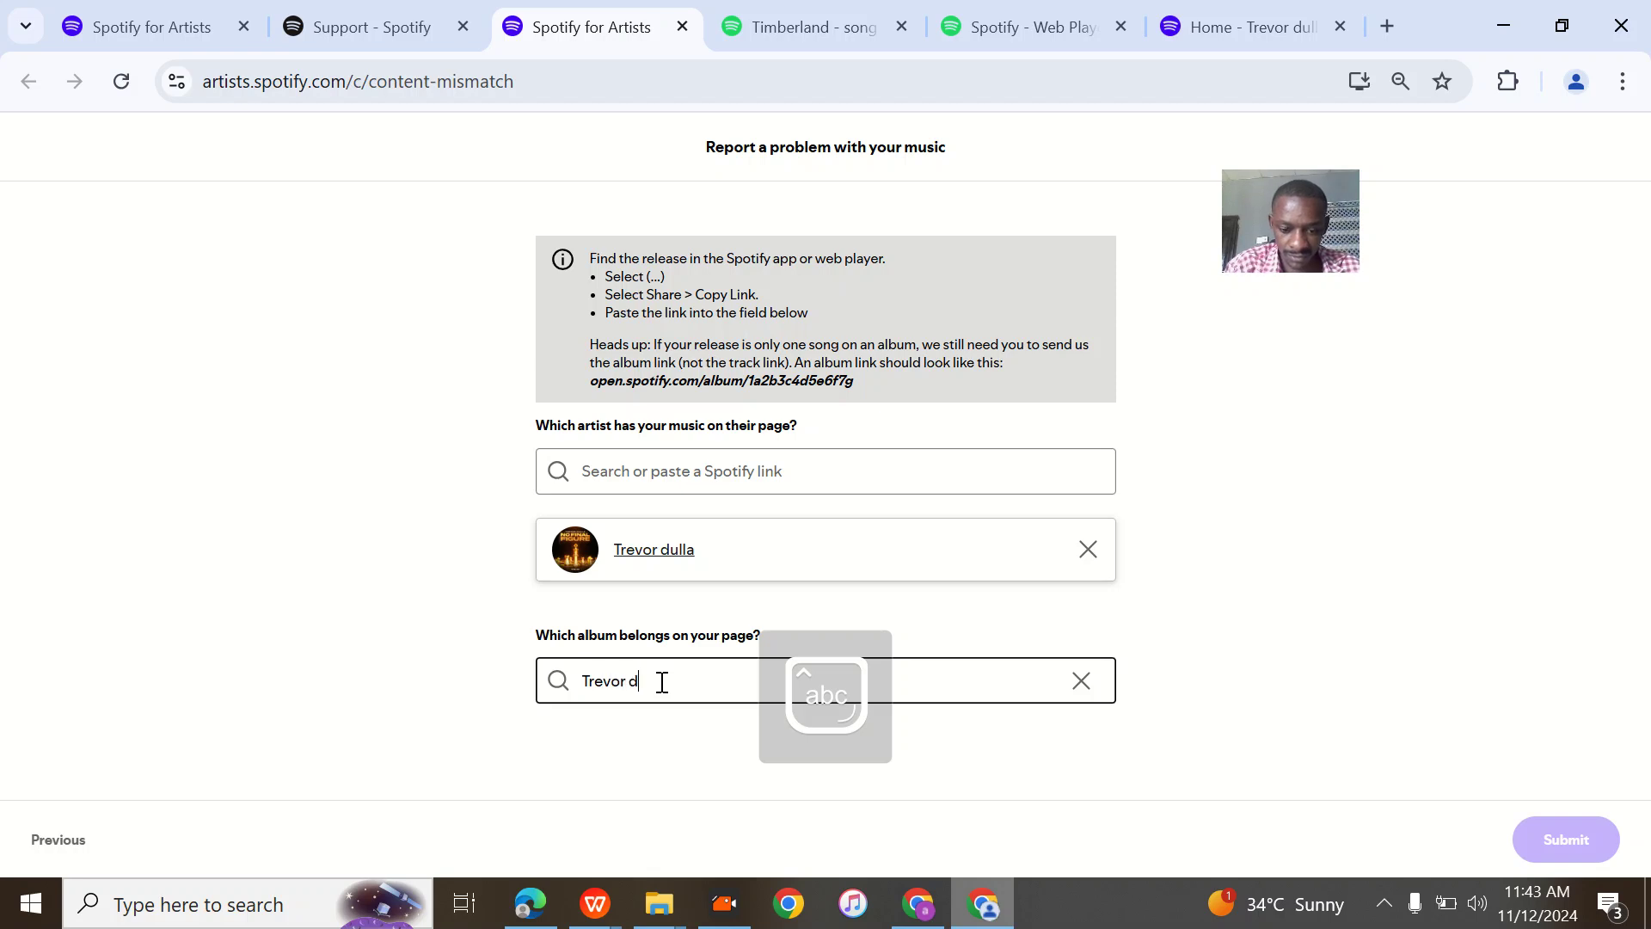
{"action": "type", "text": "timb"}
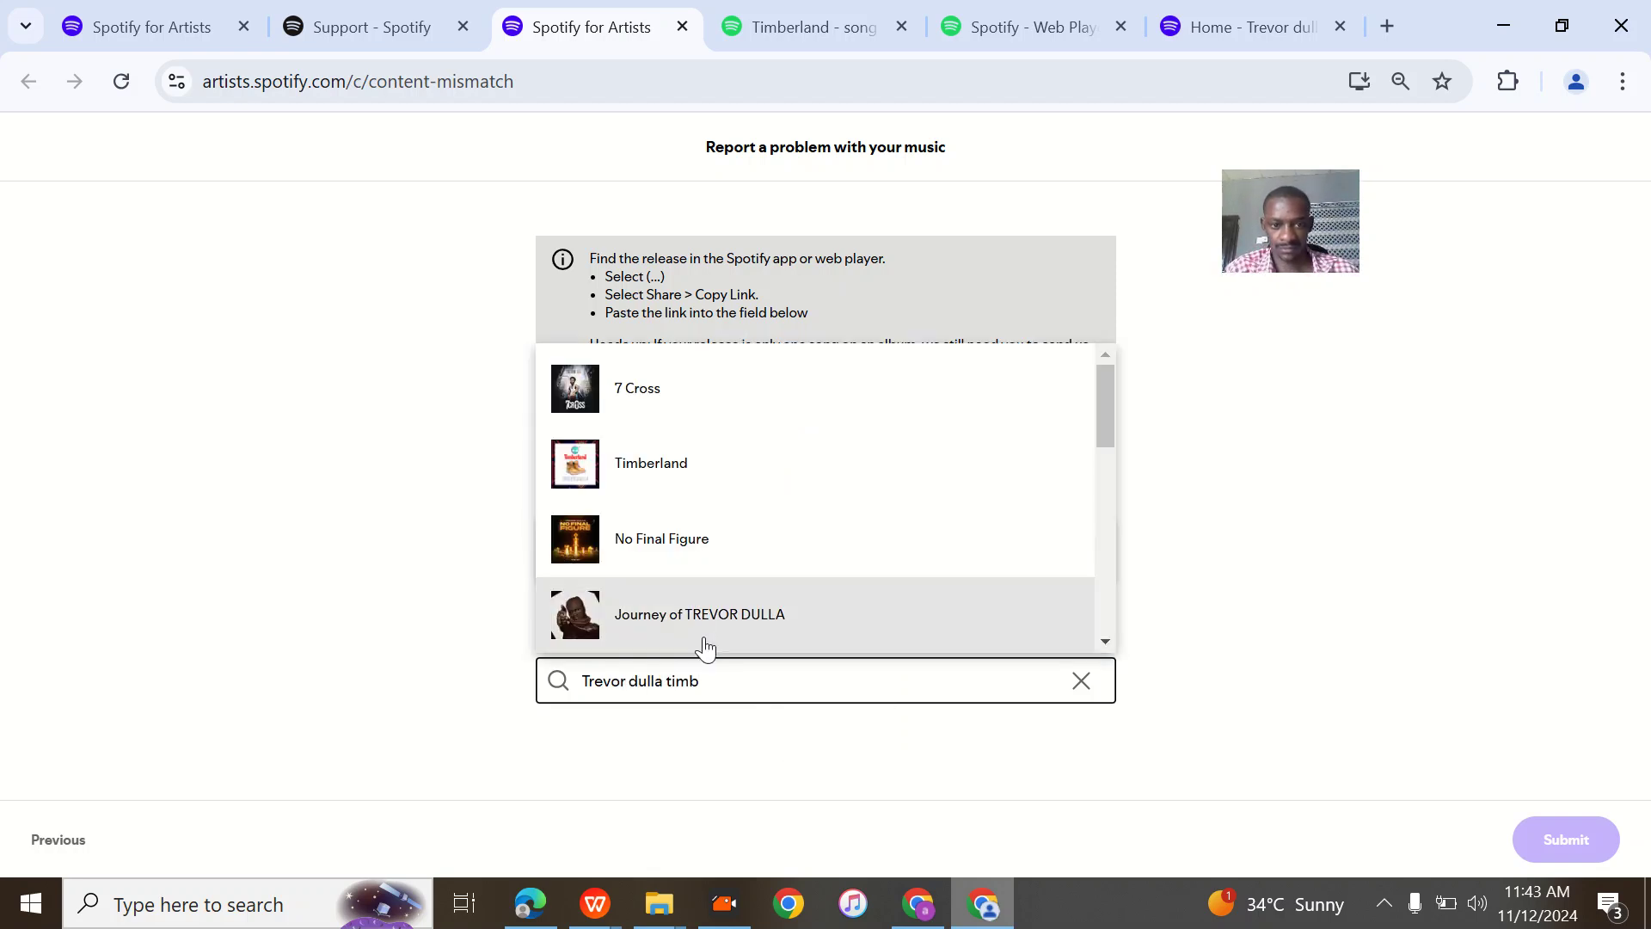
{"action": "scroll", "coordinate": [667, 519], "scroll_direction": "down", "scroll_amount": 1}
{"action": "left_click", "coordinate": [656, 411]}
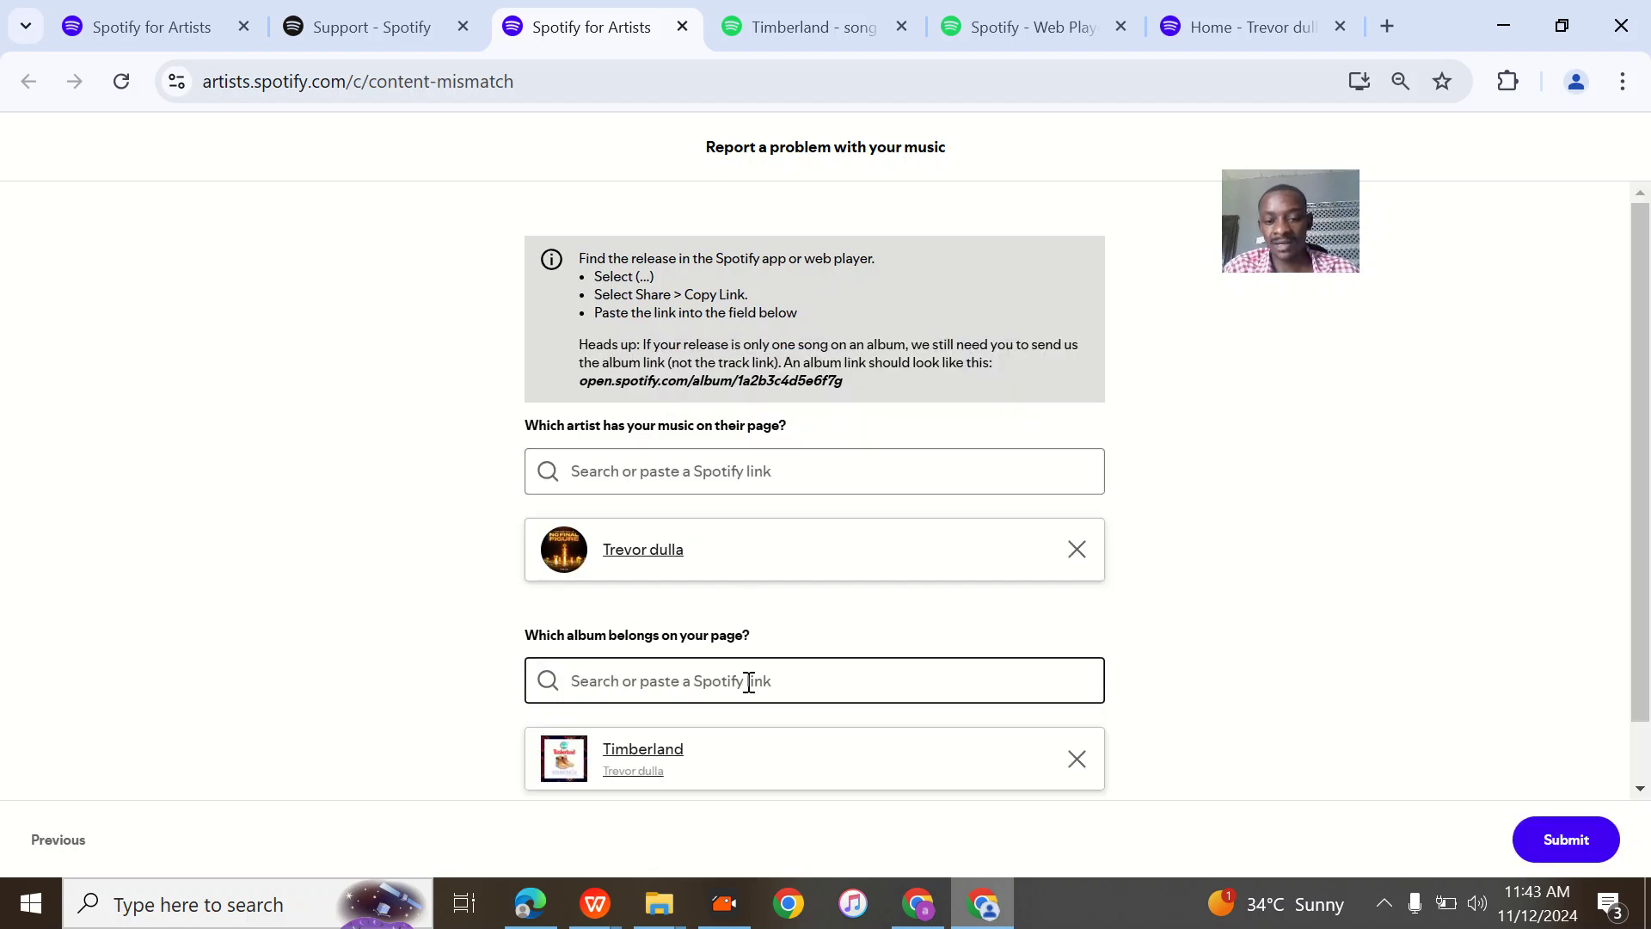
{"action": "scroll", "coordinate": [749, 682], "scroll_direction": "down", "scroll_amount": 1}
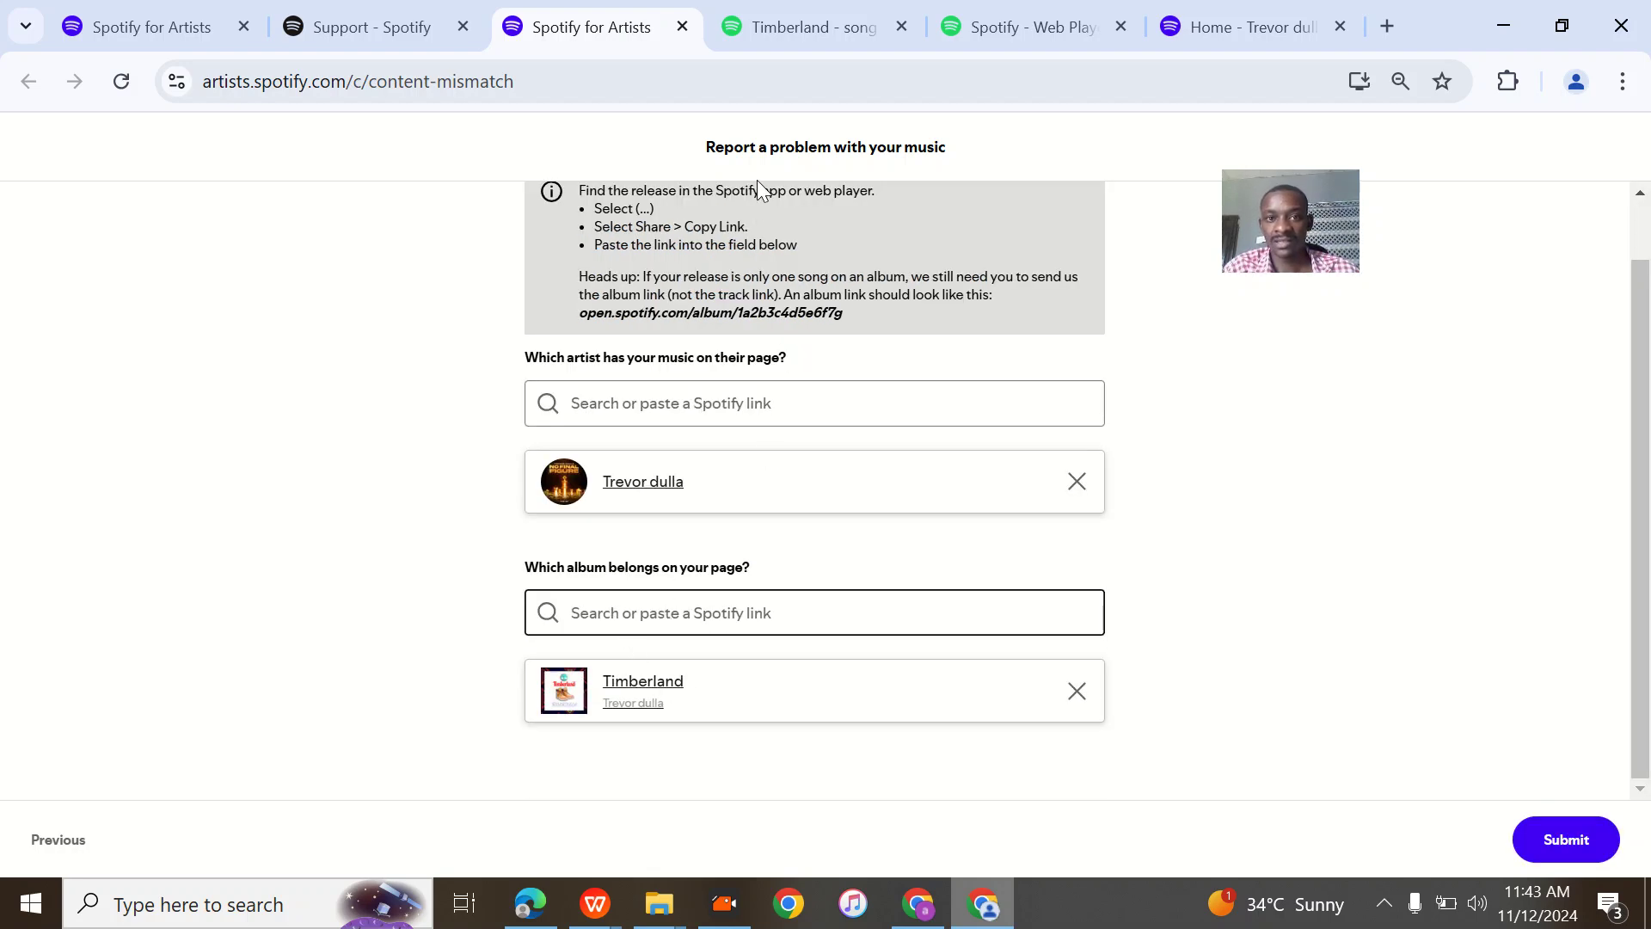
{"action": "left_click", "coordinate": [804, 26]}
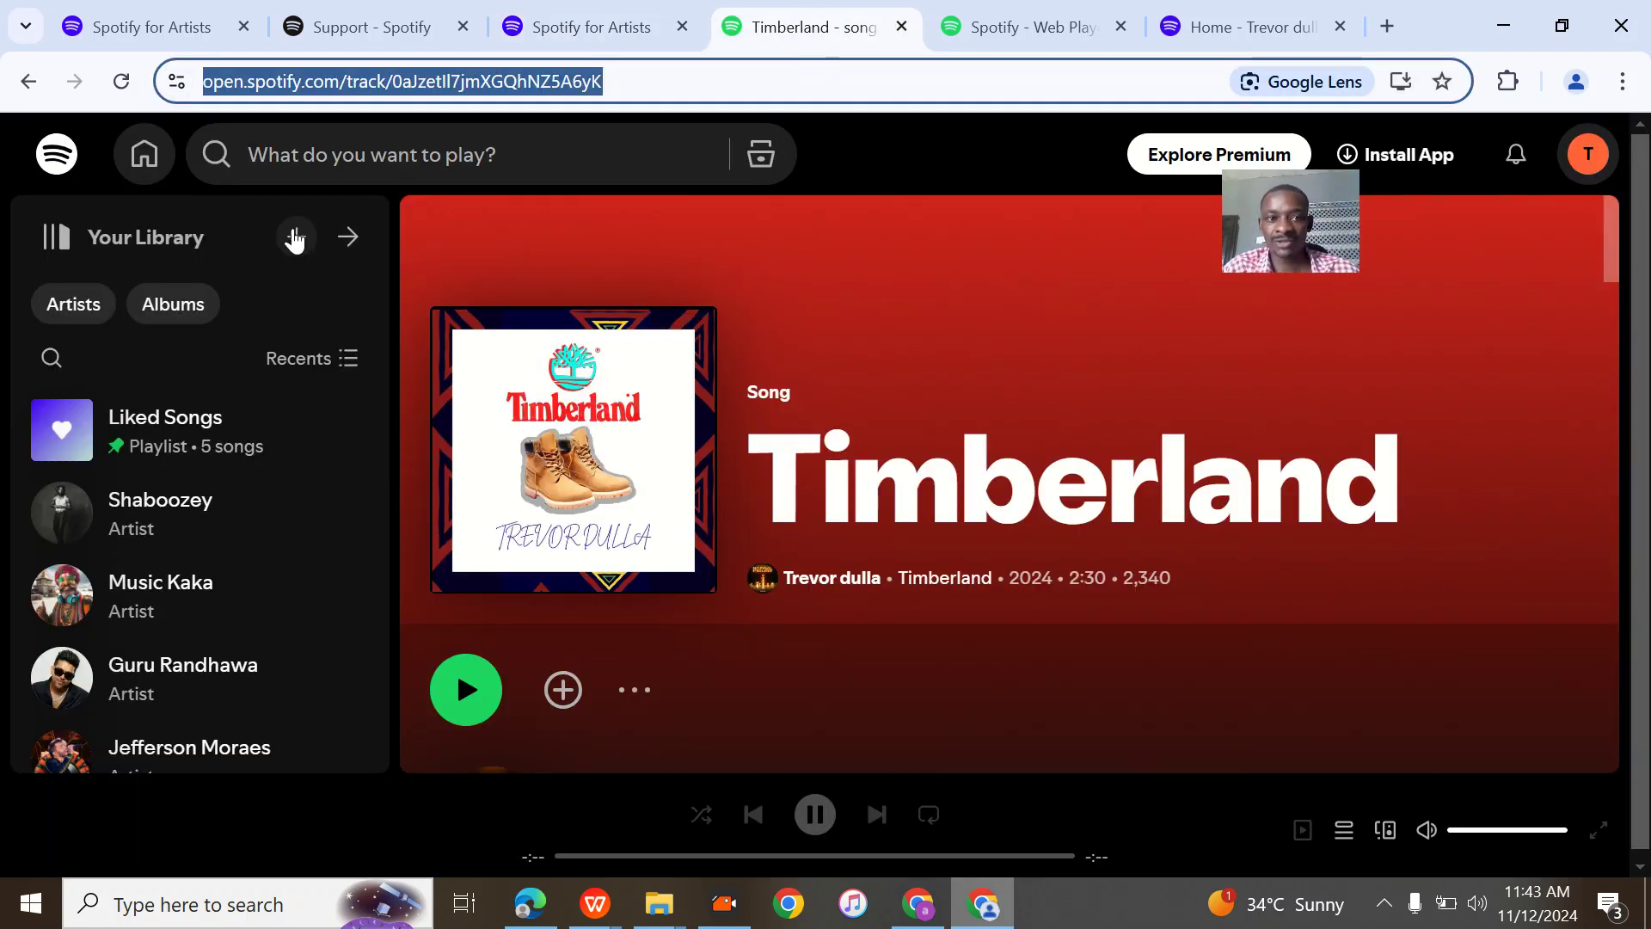
Go back from the Timberland song to Trevor dulla's popular tracks, then return to the form.
{"action": "left_click", "coordinate": [28, 80]}
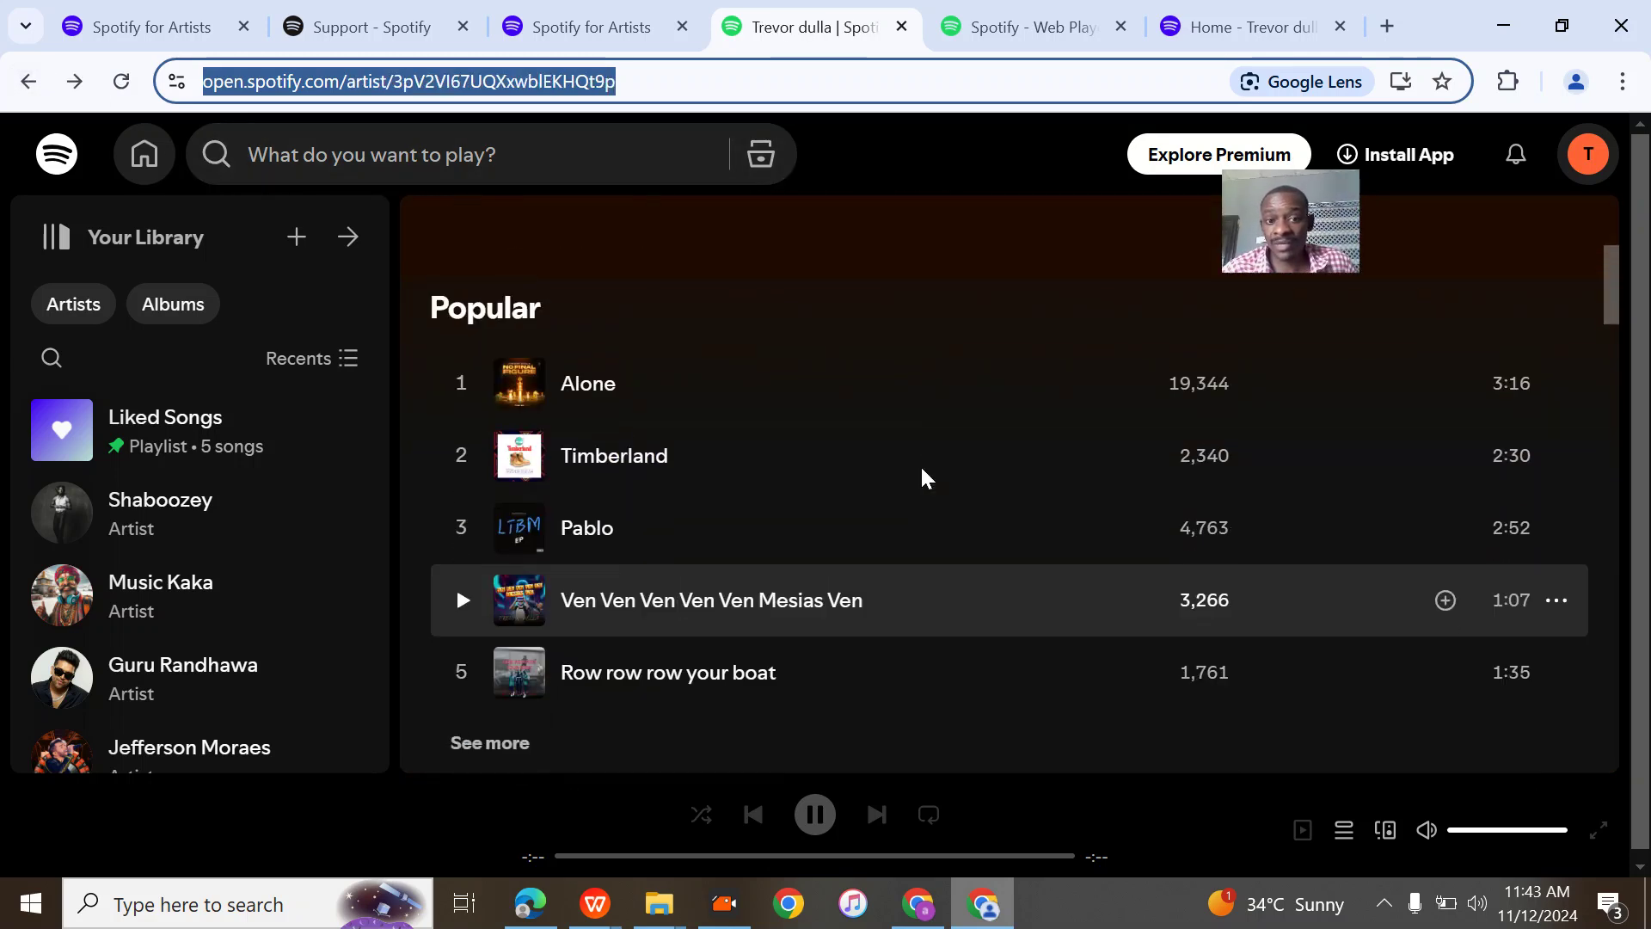
{"action": "left_click", "coordinate": [1030, 10]}
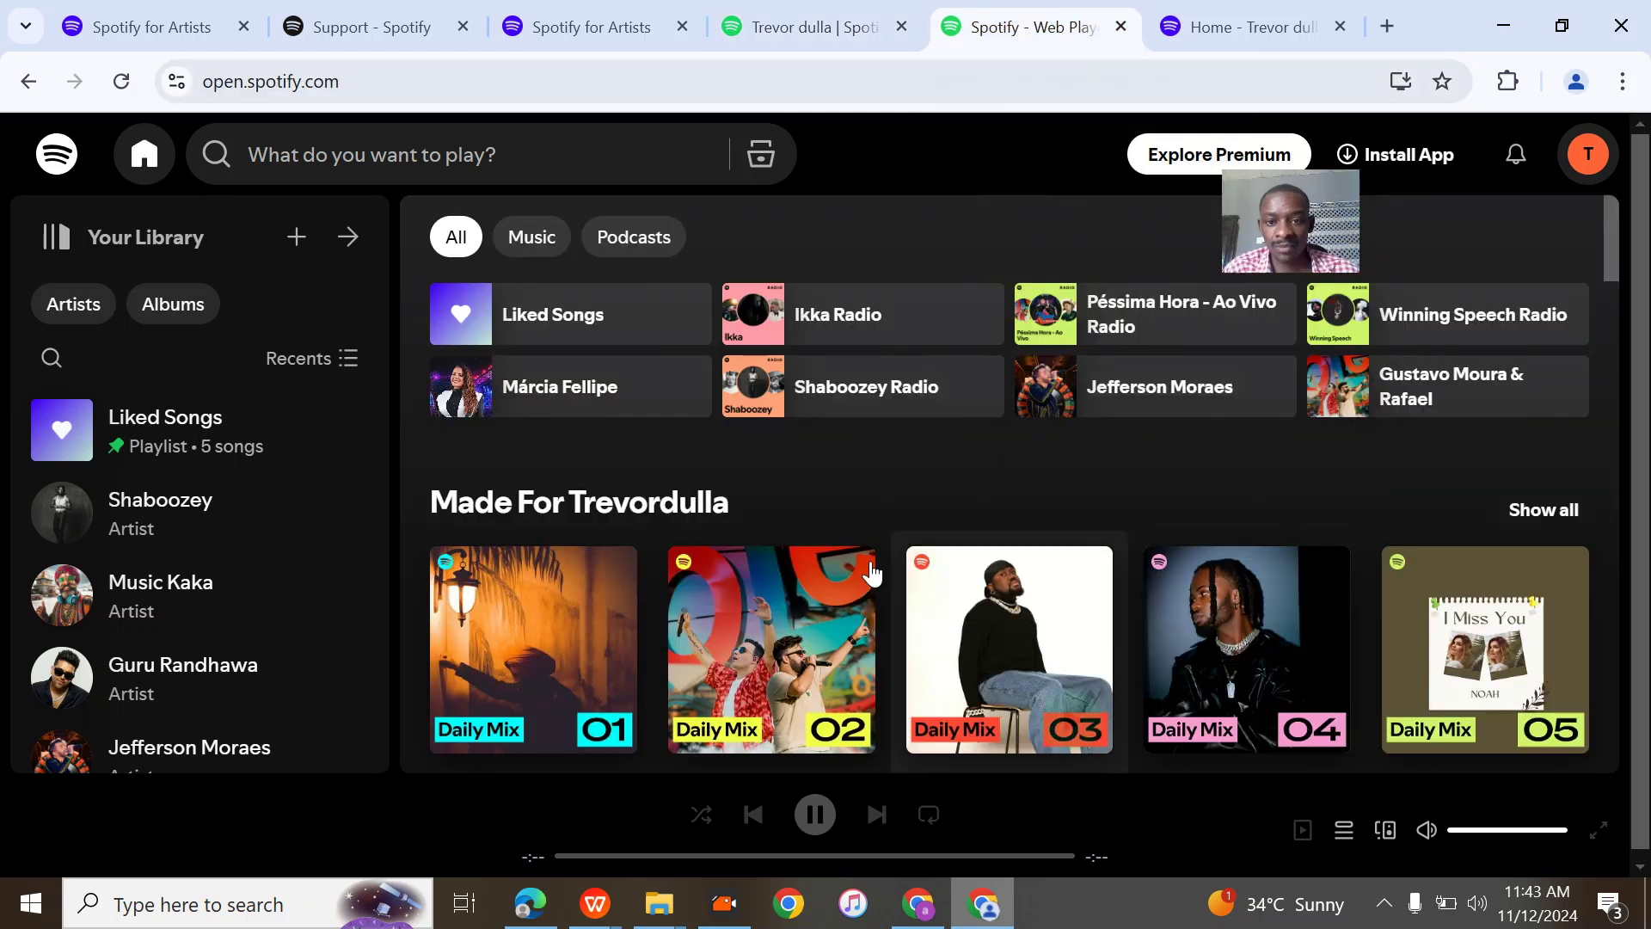
{"action": "left_click", "coordinate": [674, 26]}
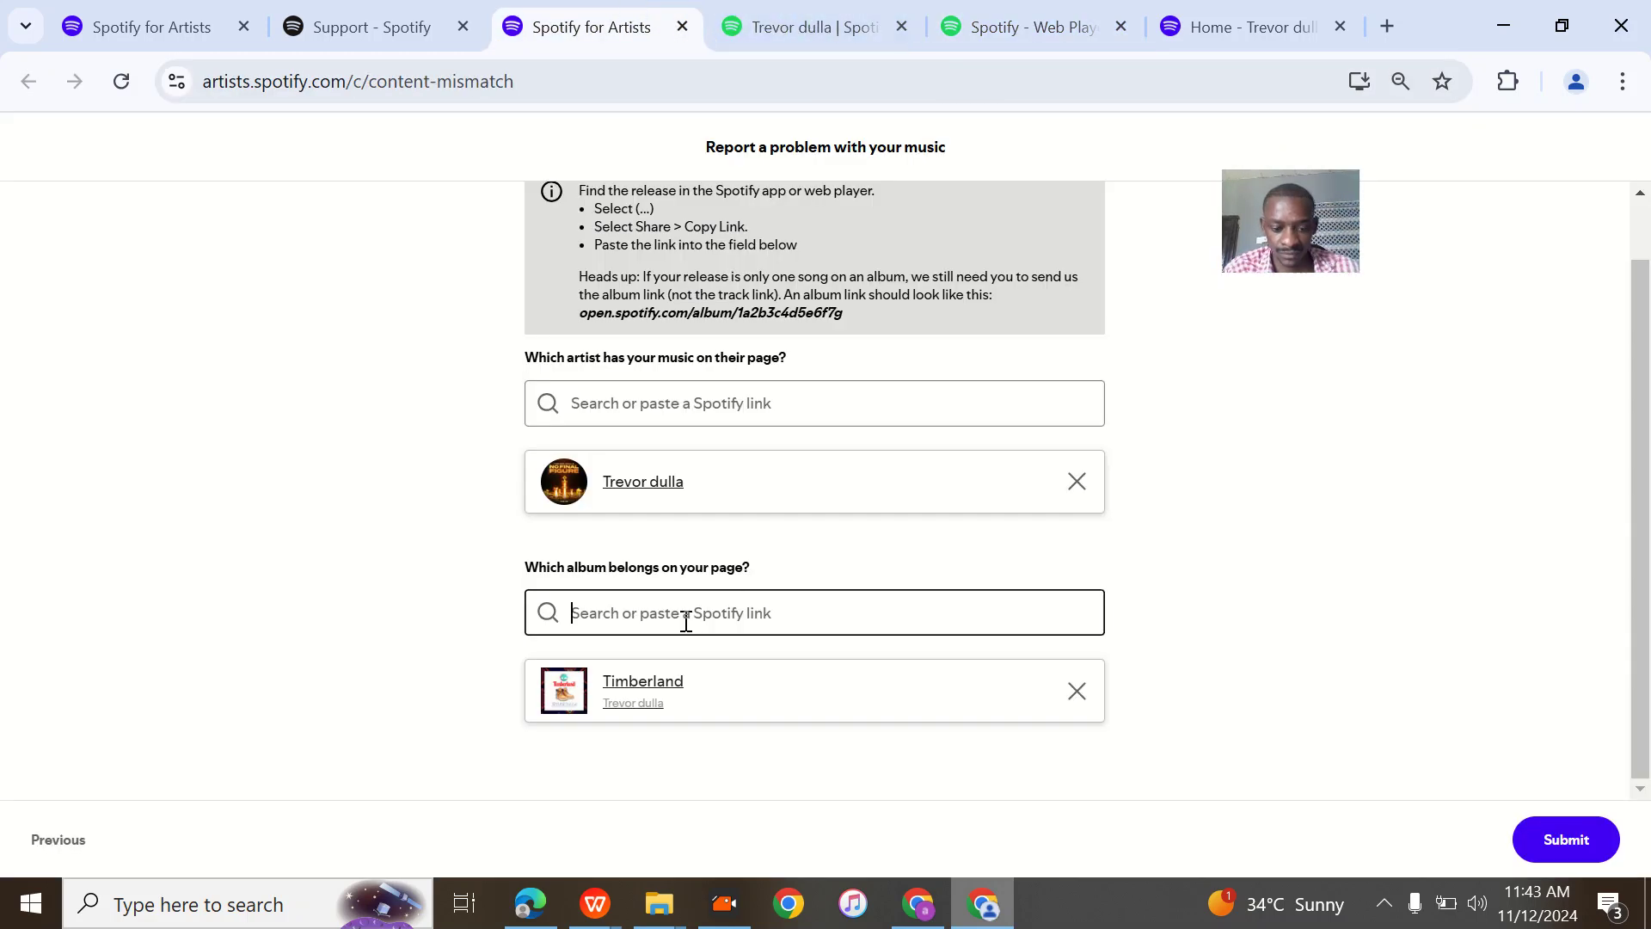
Add Alone via a 'trevor dulla alone' search, then browse further album results without picking one.
{"action": "type", "text": "tr"}
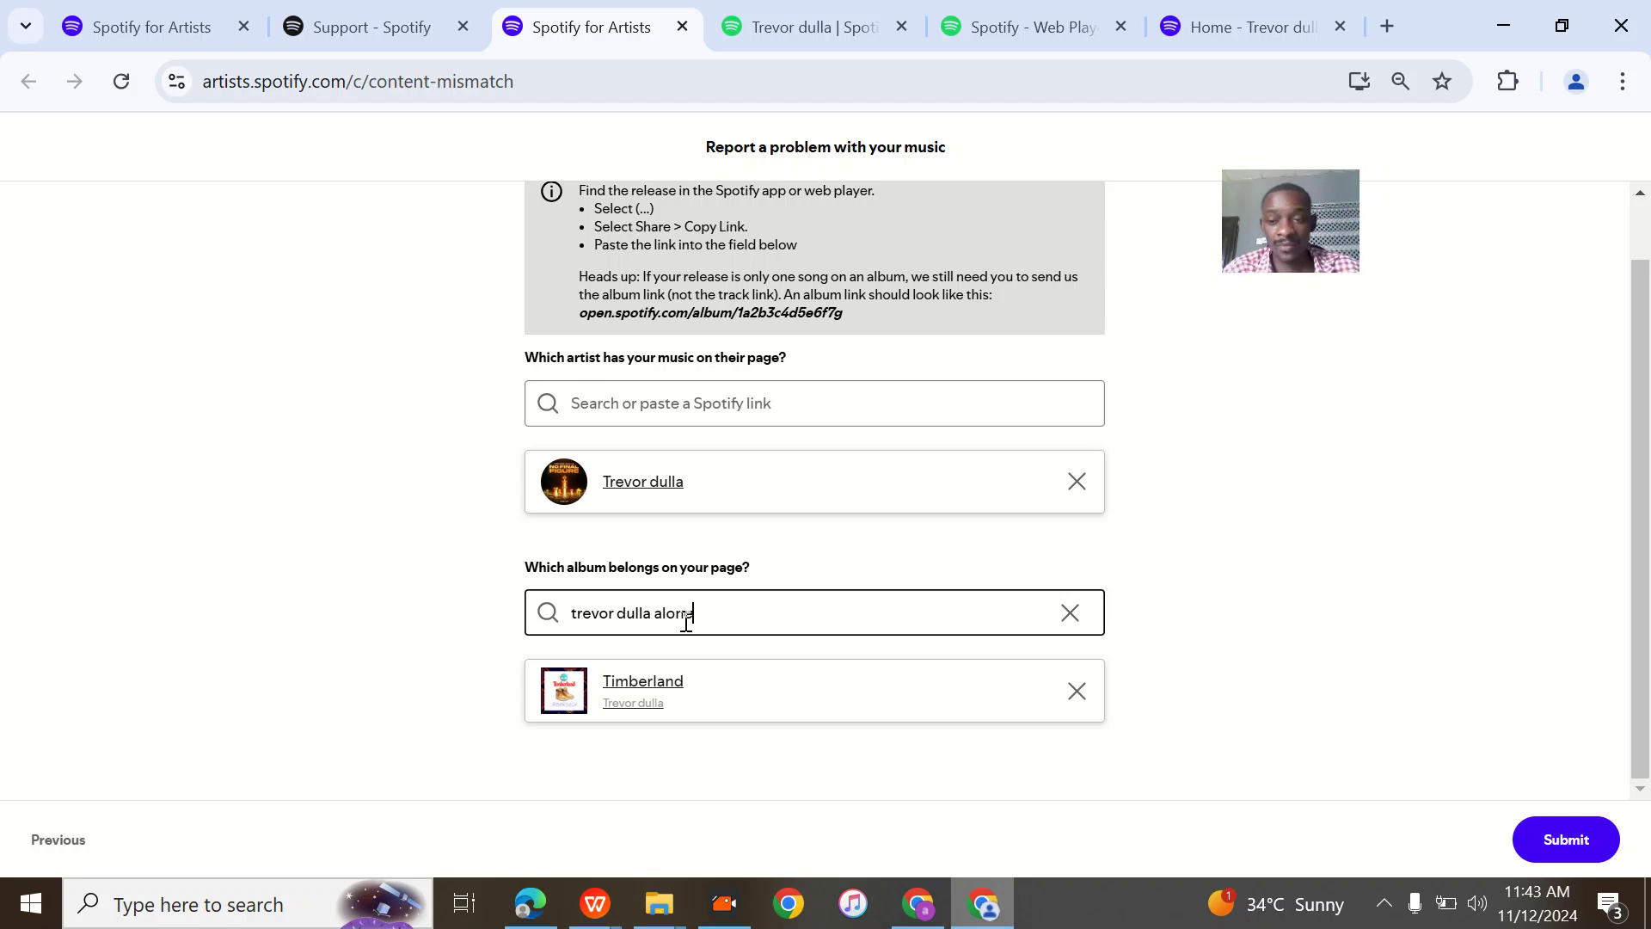
{"action": "type", "text": "evor dulla alone"}
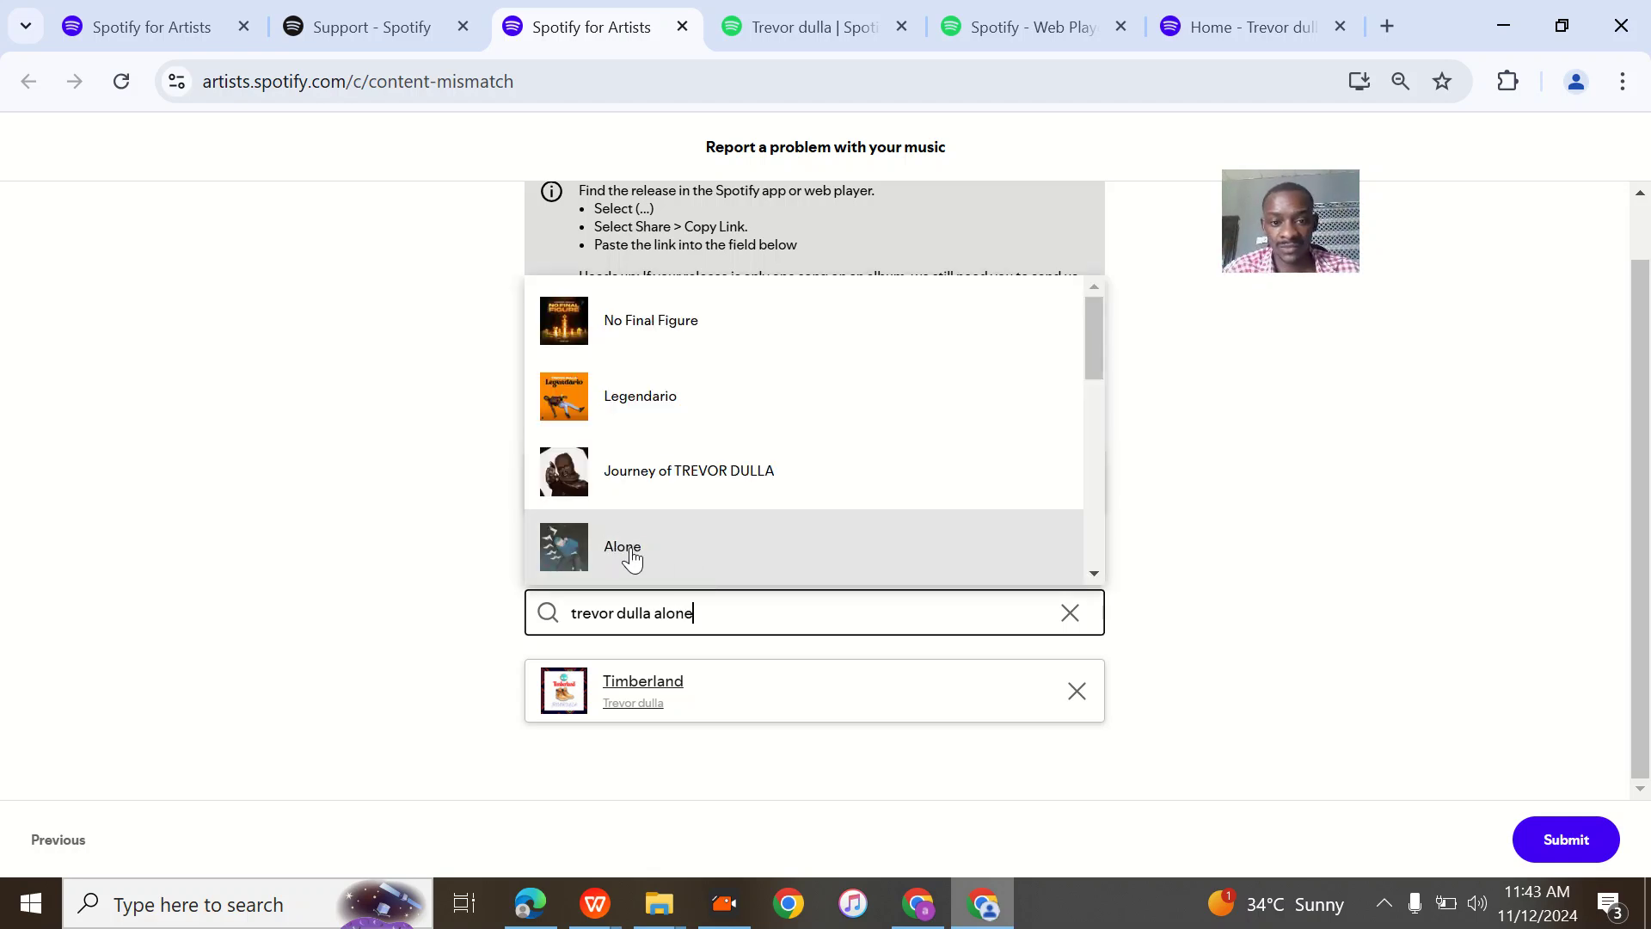
{"action": "left_click", "coordinate": [634, 559]}
{"action": "type", "text": "tr"}
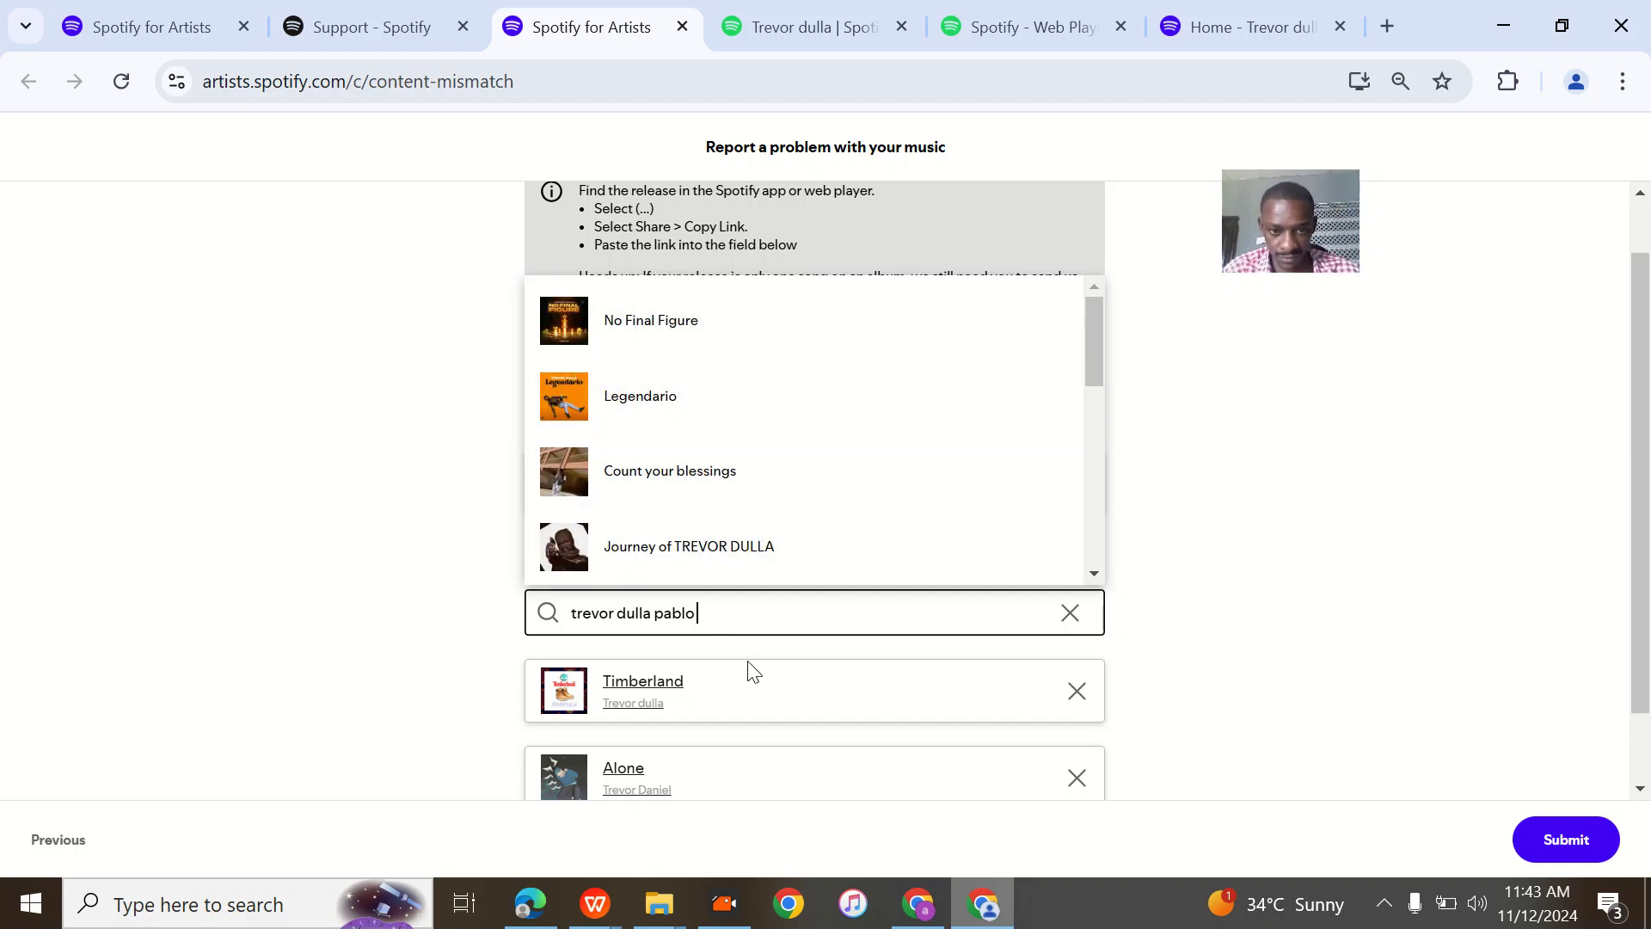
{"action": "scroll", "coordinate": [682, 576], "scroll_direction": "down", "scroll_amount": 5}
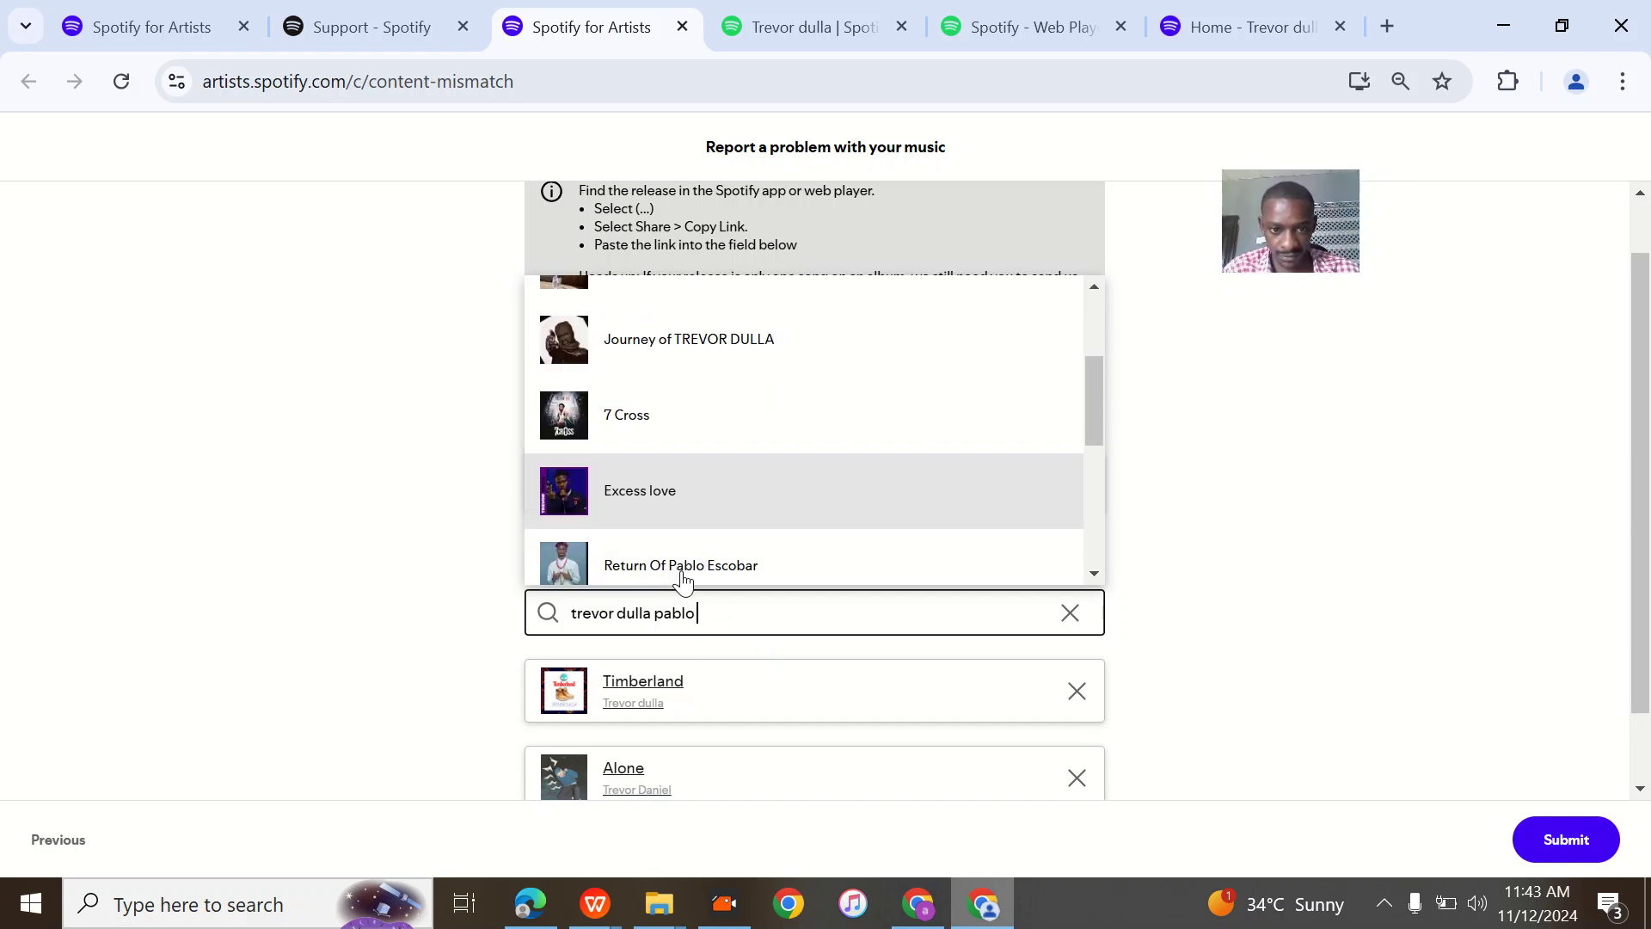
{"action": "scroll", "coordinate": [682, 580], "scroll_direction": "down", "scroll_amount": 3}
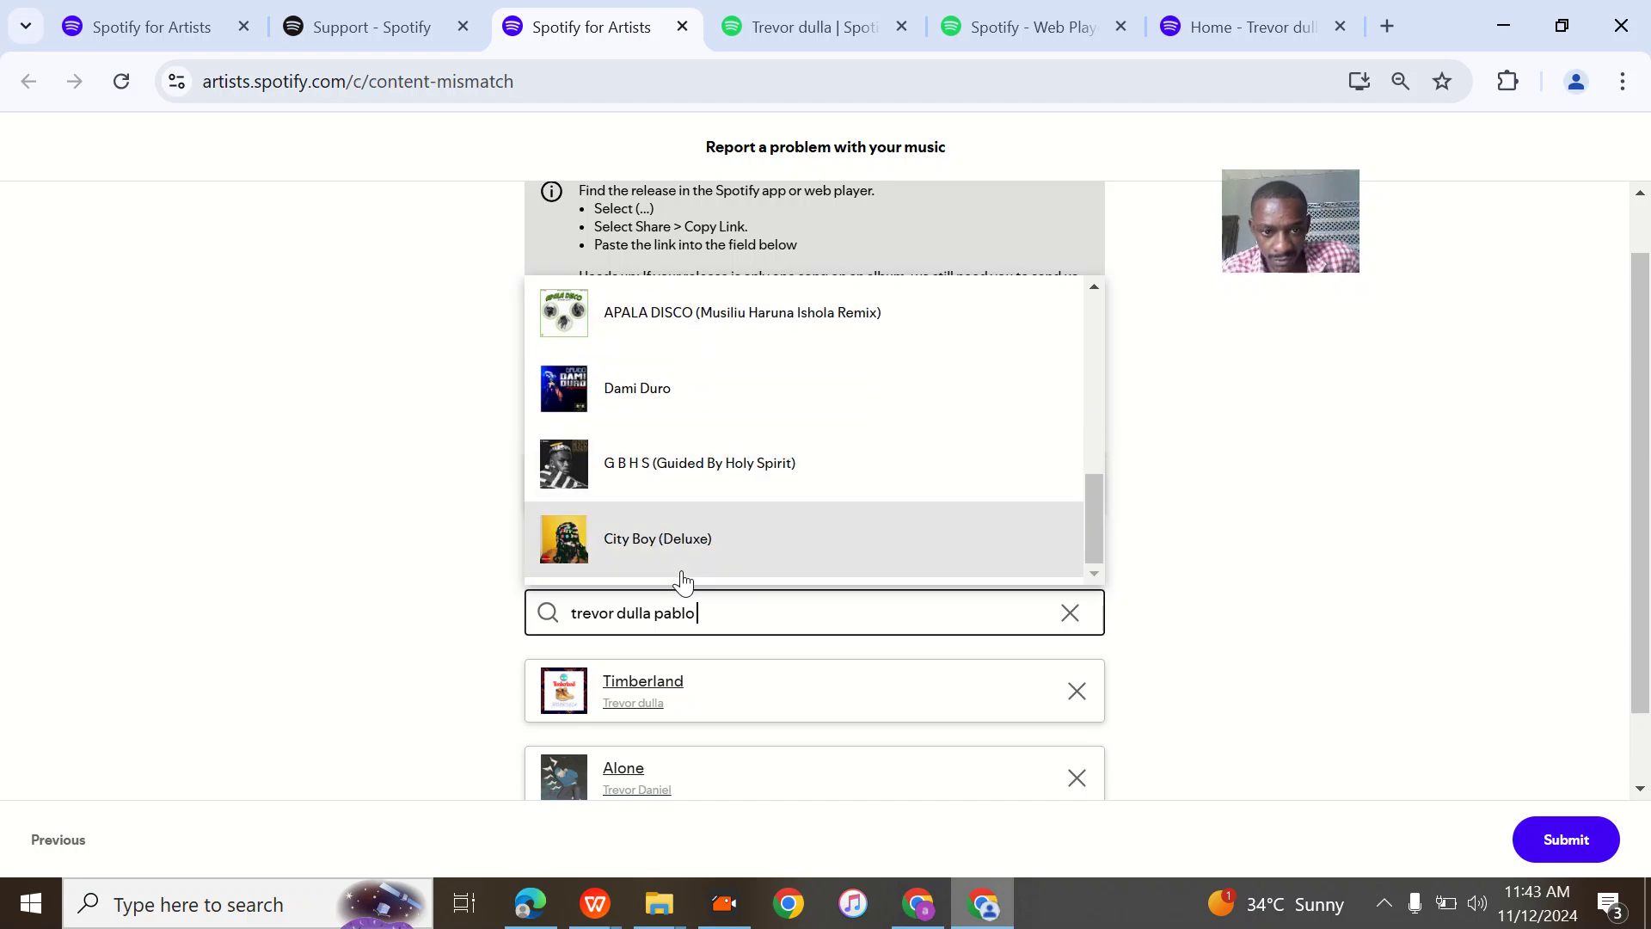
{"action": "scroll", "coordinate": [681, 580], "scroll_direction": "up", "scroll_amount": 5}
{"action": "scroll", "coordinate": [682, 581], "scroll_direction": "up", "scroll_amount": 1}
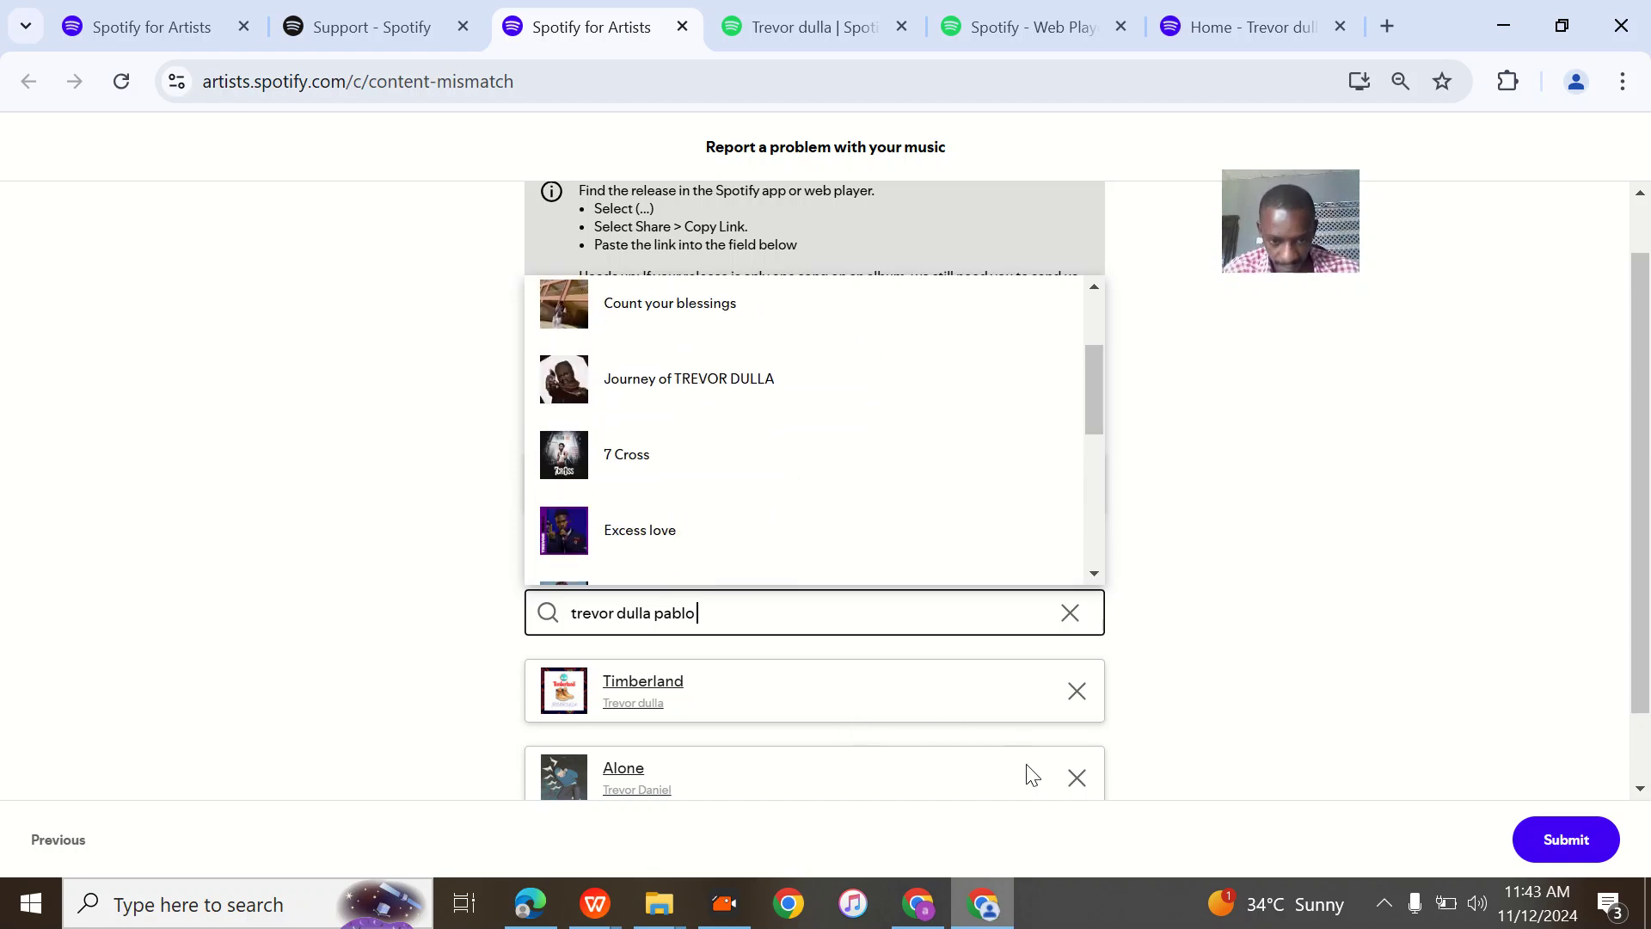
{"action": "left_click", "coordinate": [1078, 779]}
{"action": "scroll", "coordinate": [944, 737], "scroll_direction": "down", "scroll_amount": 1}
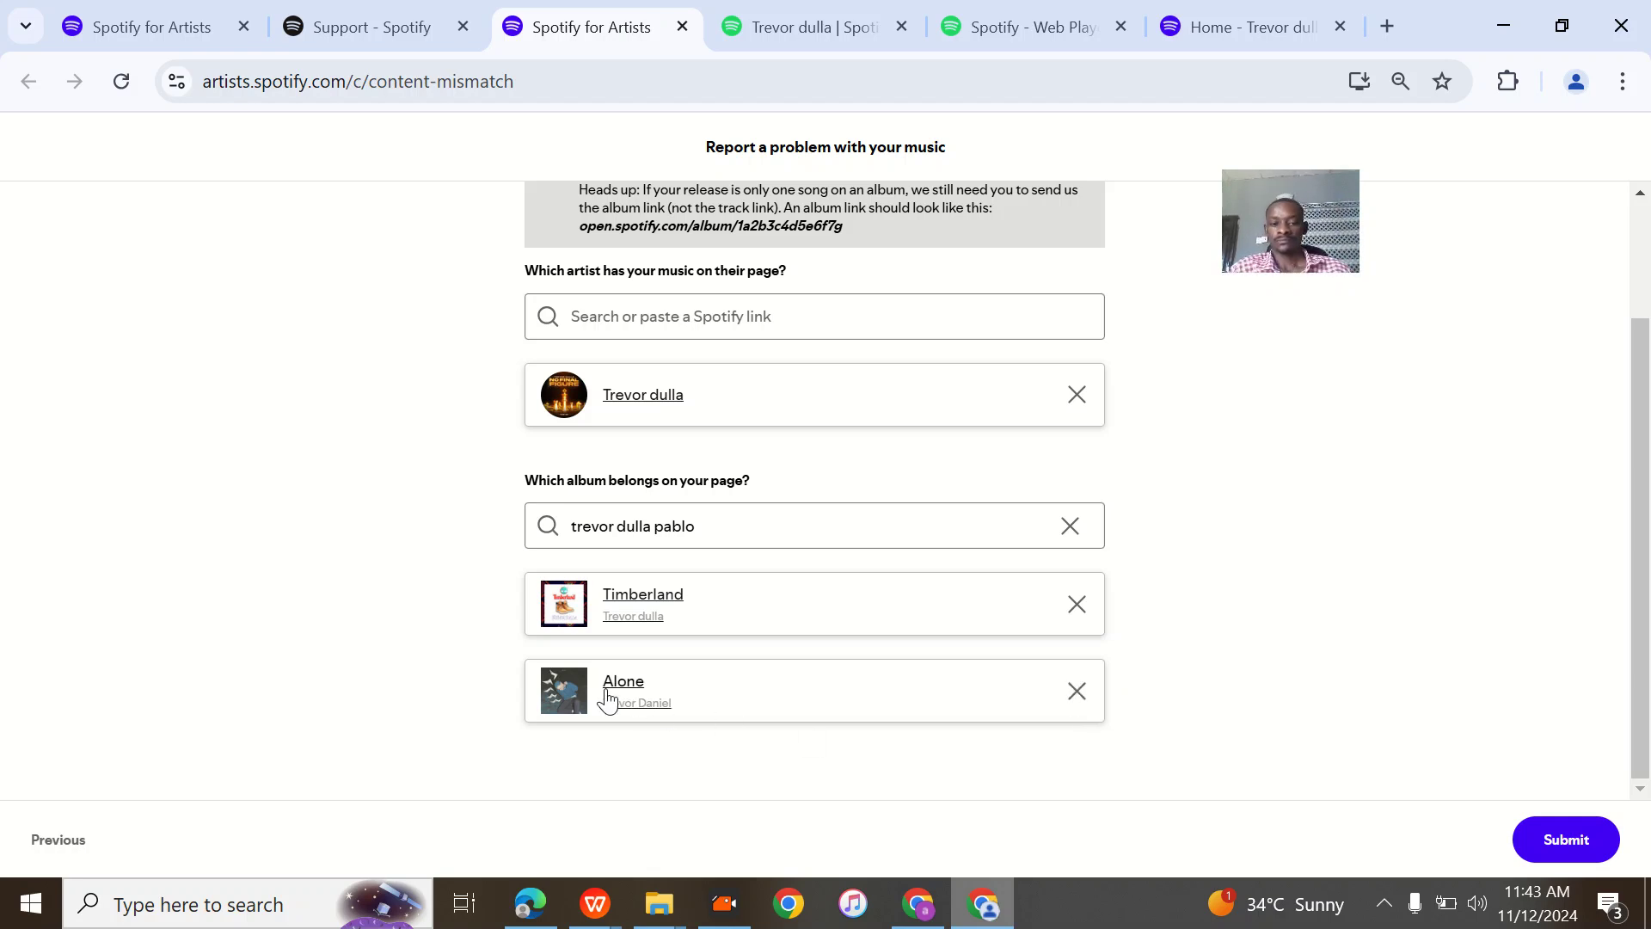
Open the Alone item, cancel the app prompt, highlight its credited artist, then close the form tab.
{"action": "left_click", "coordinate": [655, 704]}
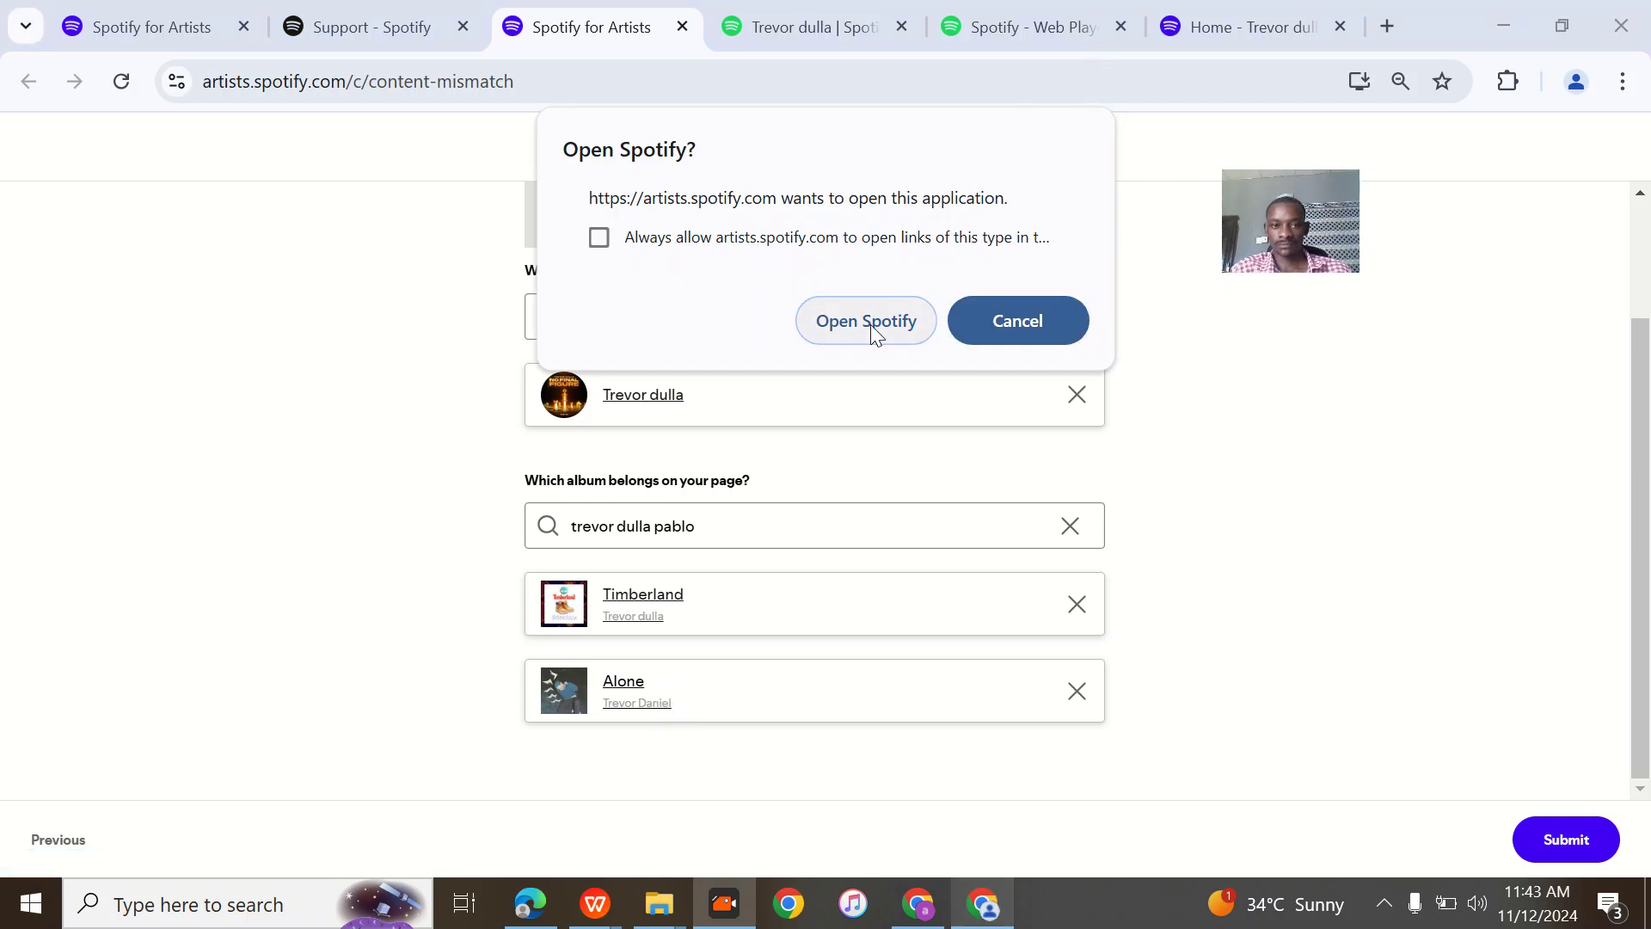
{"action": "left_click", "coordinate": [986, 325]}
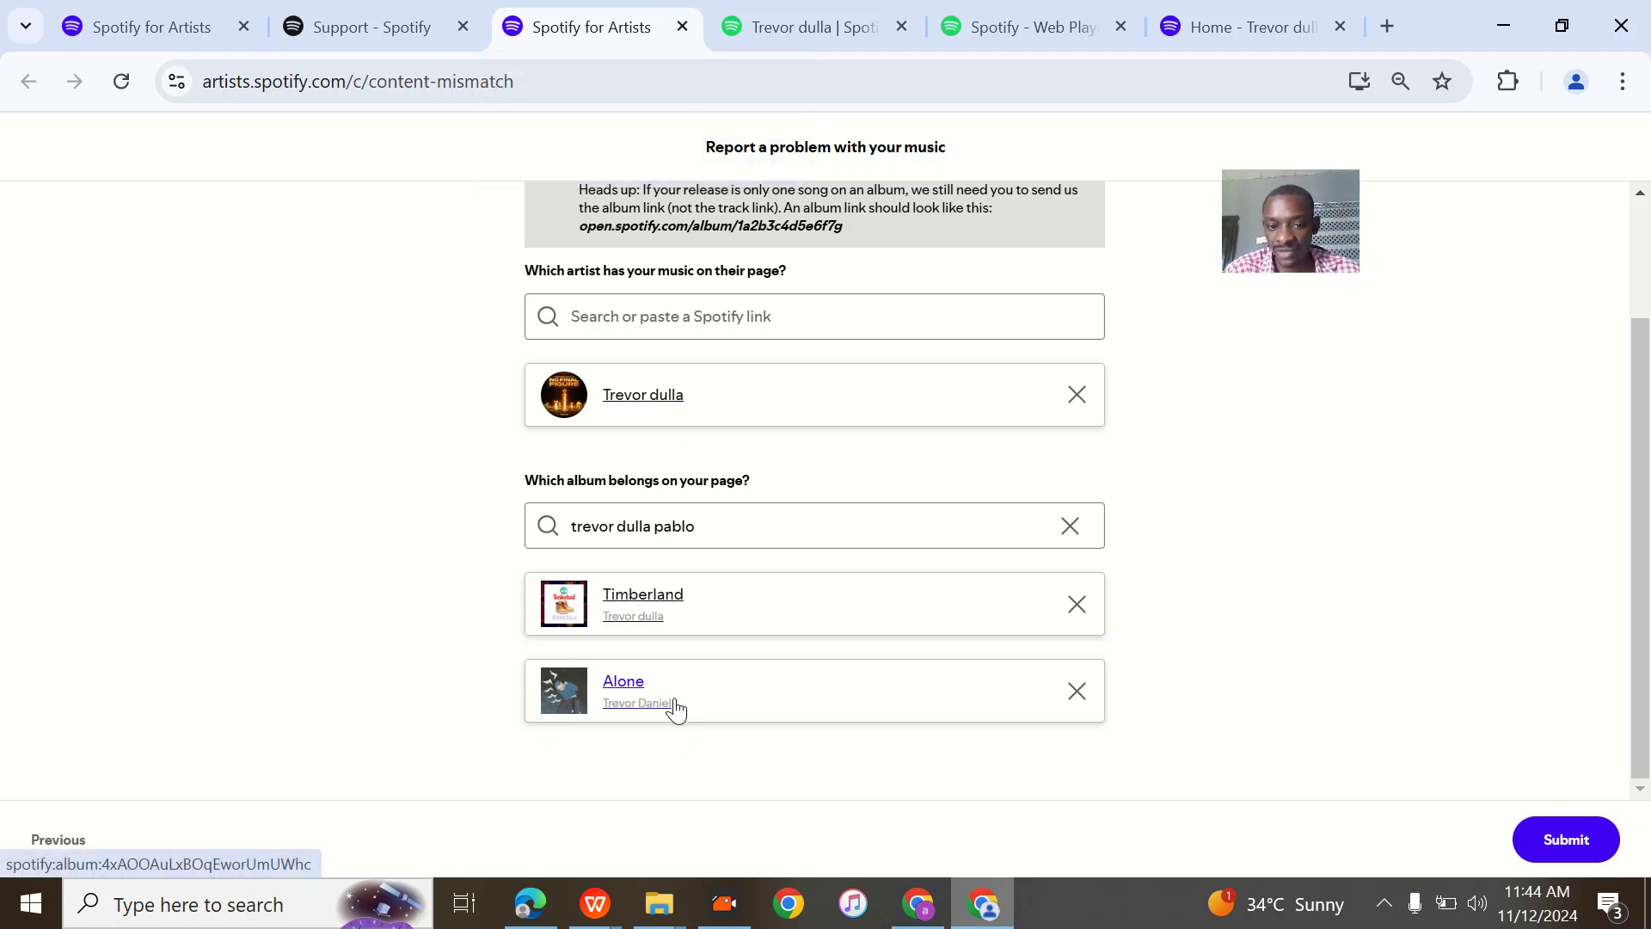
{"action": "left_click_drag", "start_coordinate": [693, 713], "coordinate": [608, 703]}
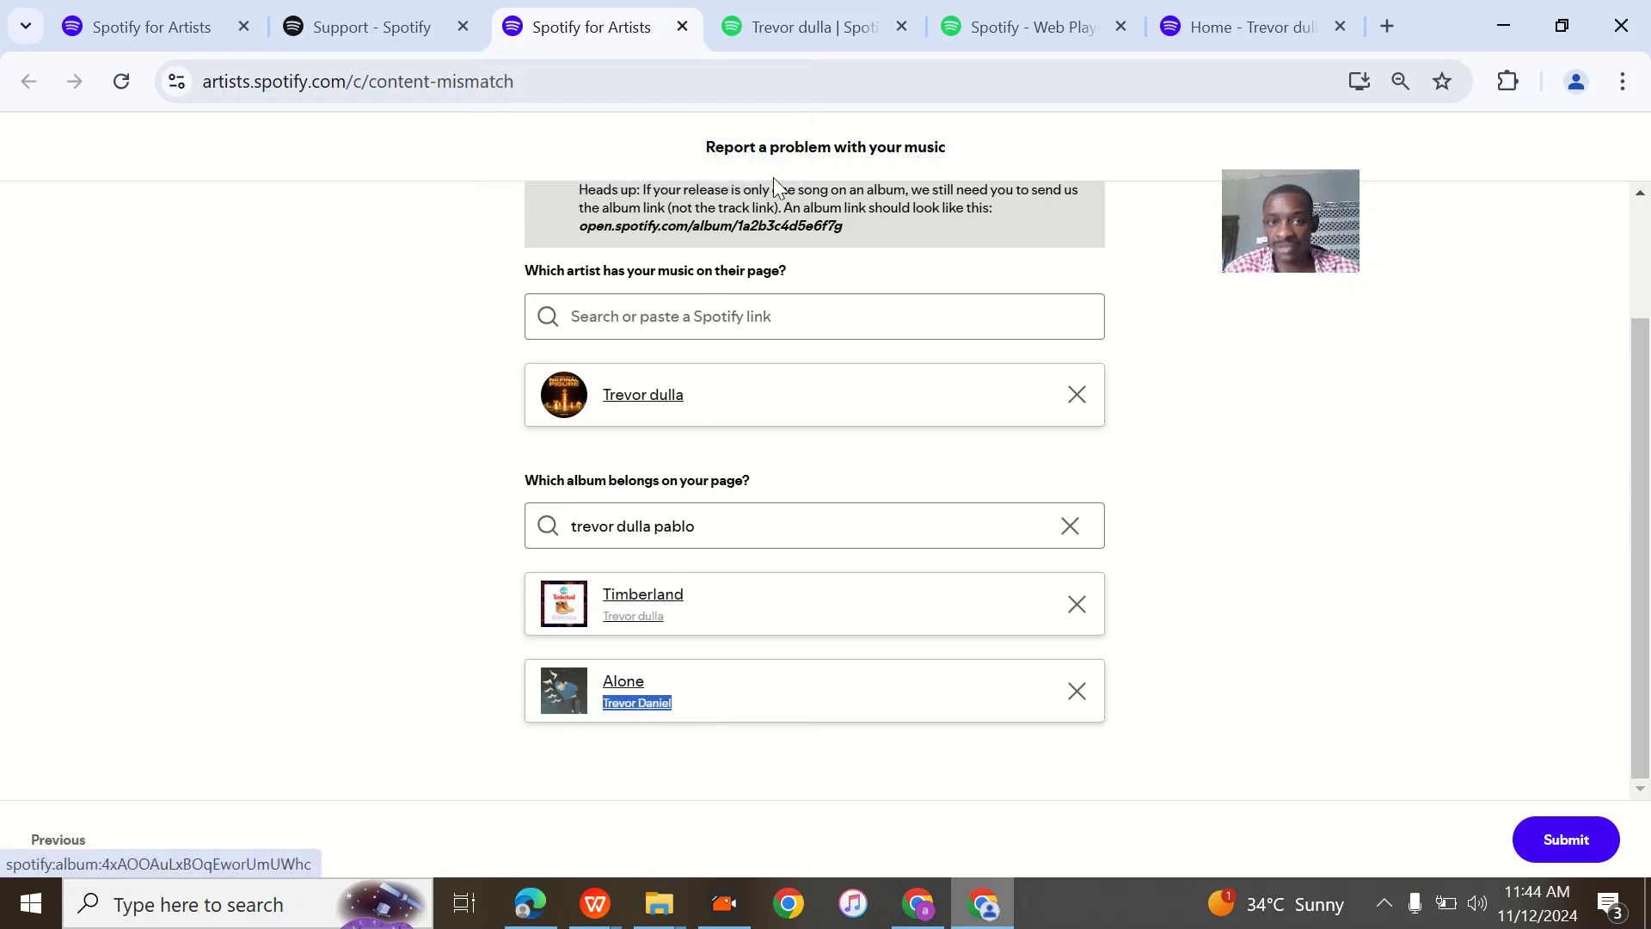
{"action": "left_click", "coordinate": [682, 27]}
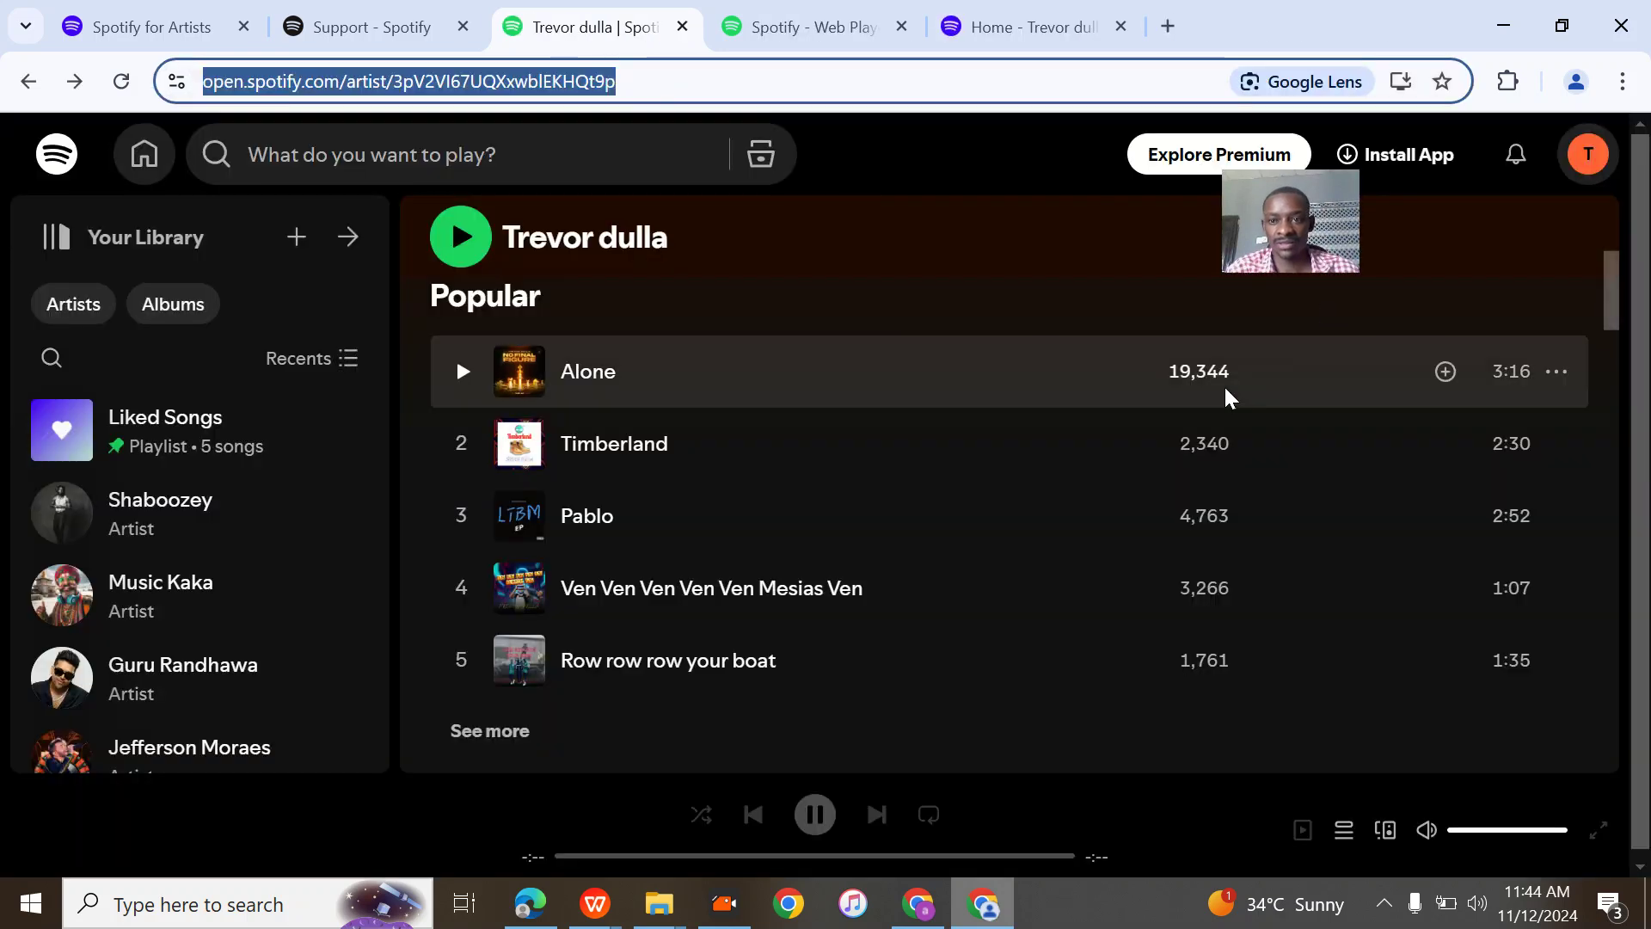
Reopen the mismatch form, view the Select an artist list, then close the form and support chat.
{"action": "key", "text": "ctrl+shift+Tab"}
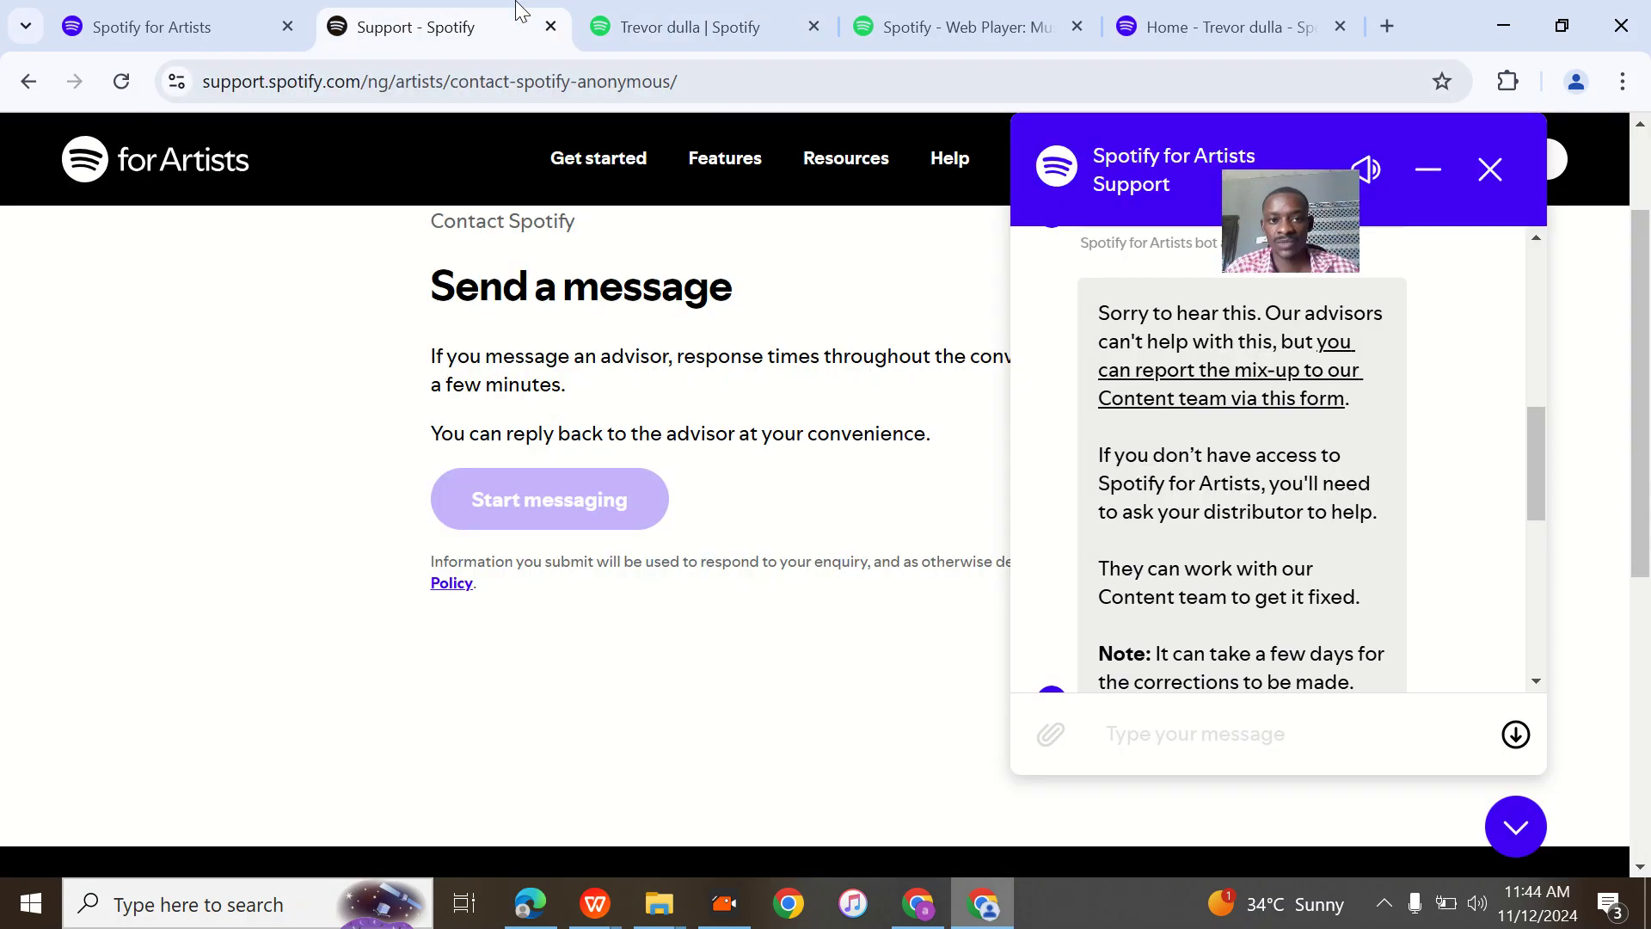
{"action": "left_click", "coordinate": [1221, 391]}
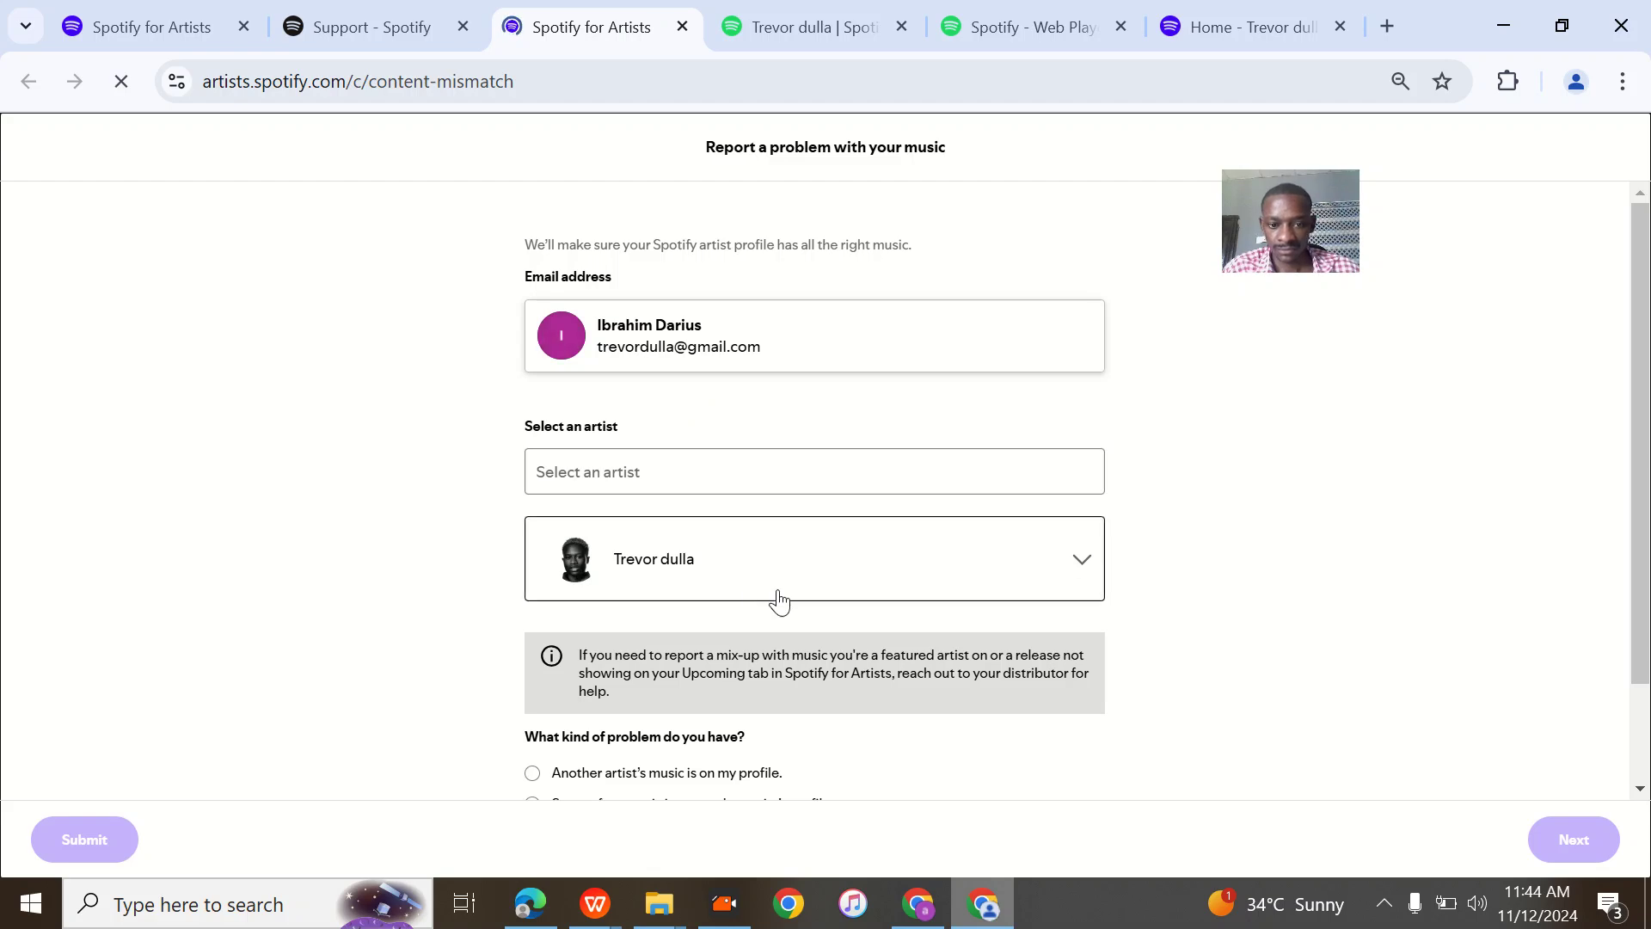
{"action": "scroll", "coordinate": [774, 601], "scroll_direction": "down", "scroll_amount": 2}
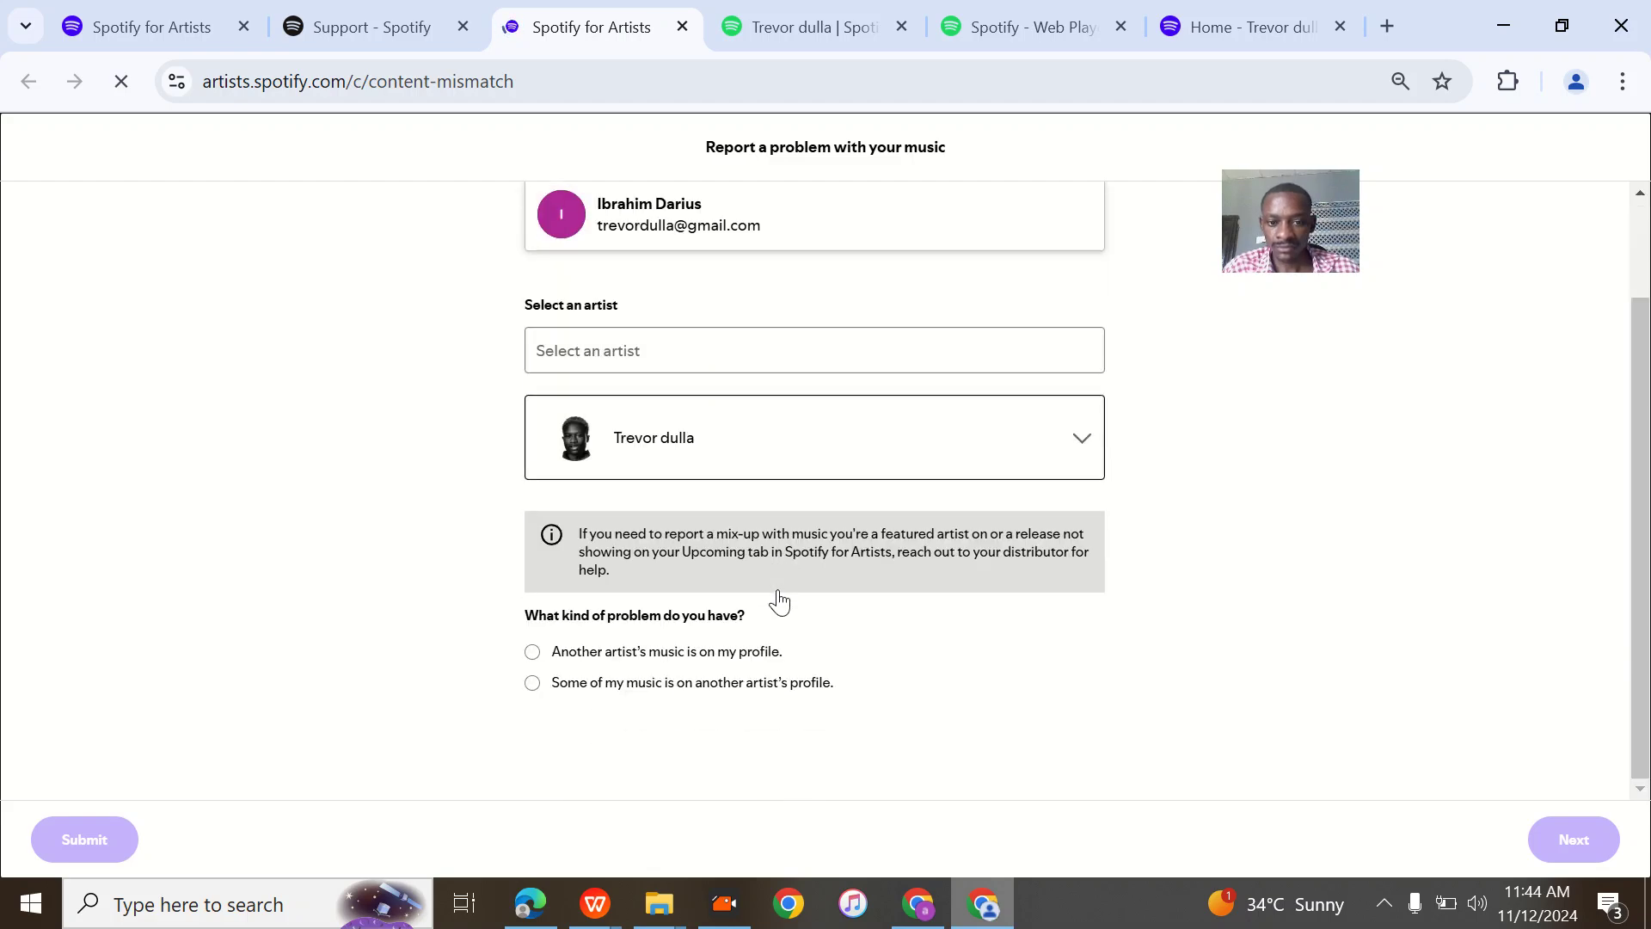
{"action": "left_click", "coordinate": [747, 462]}
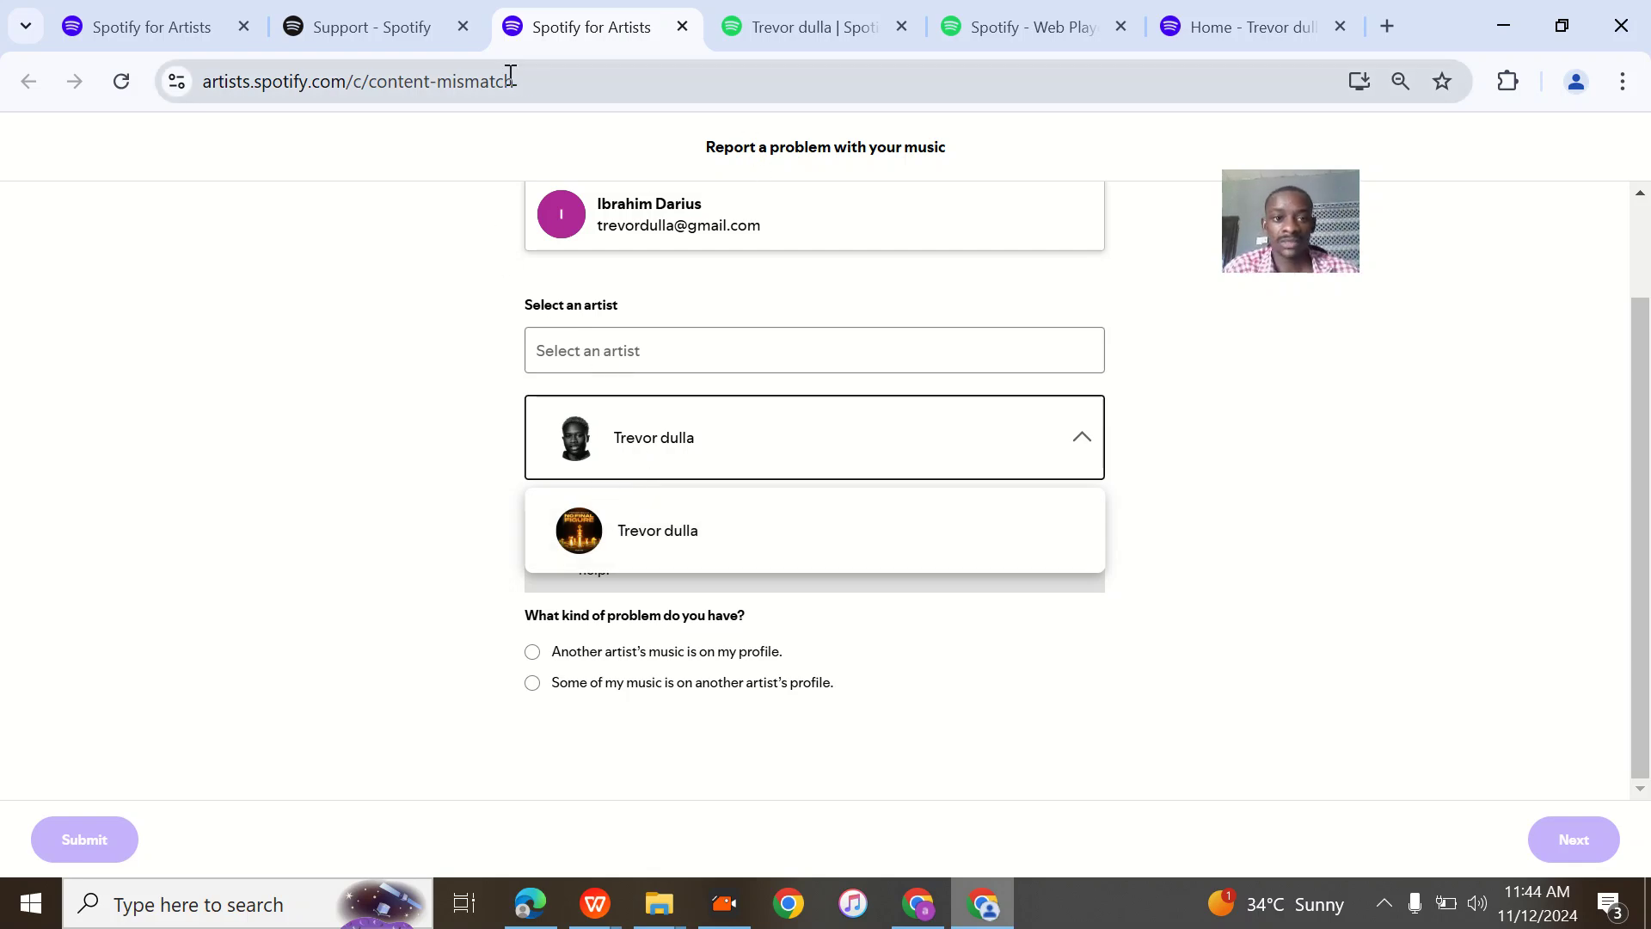
{"action": "left_click", "coordinate": [465, 73]}
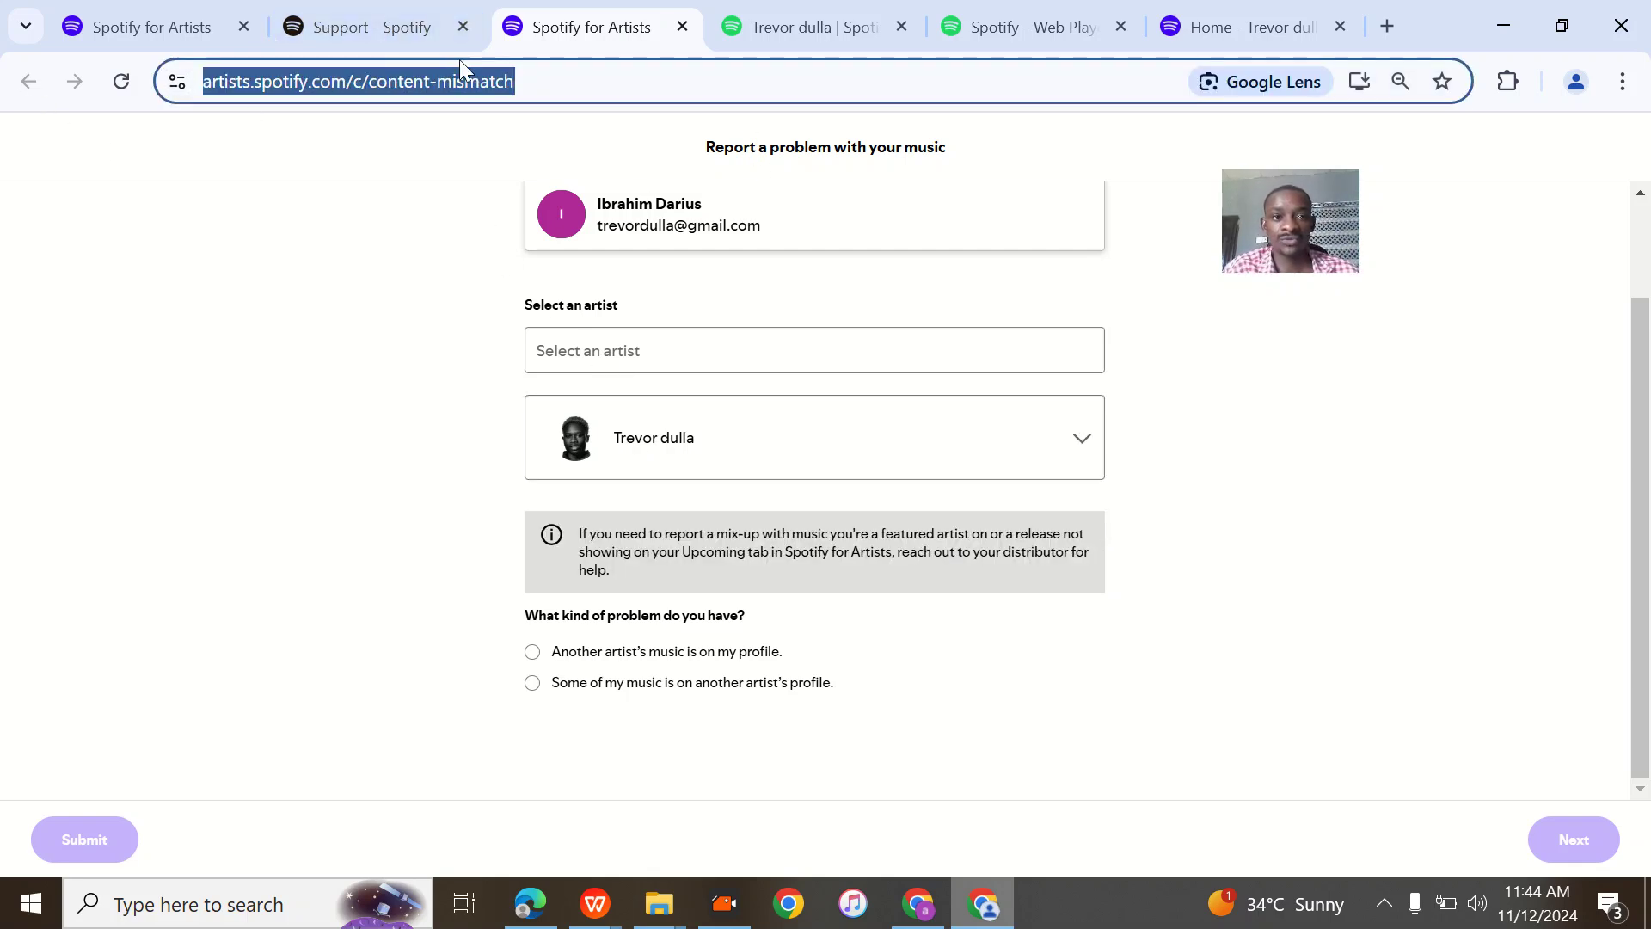
{"action": "left_click", "coordinate": [684, 26]}
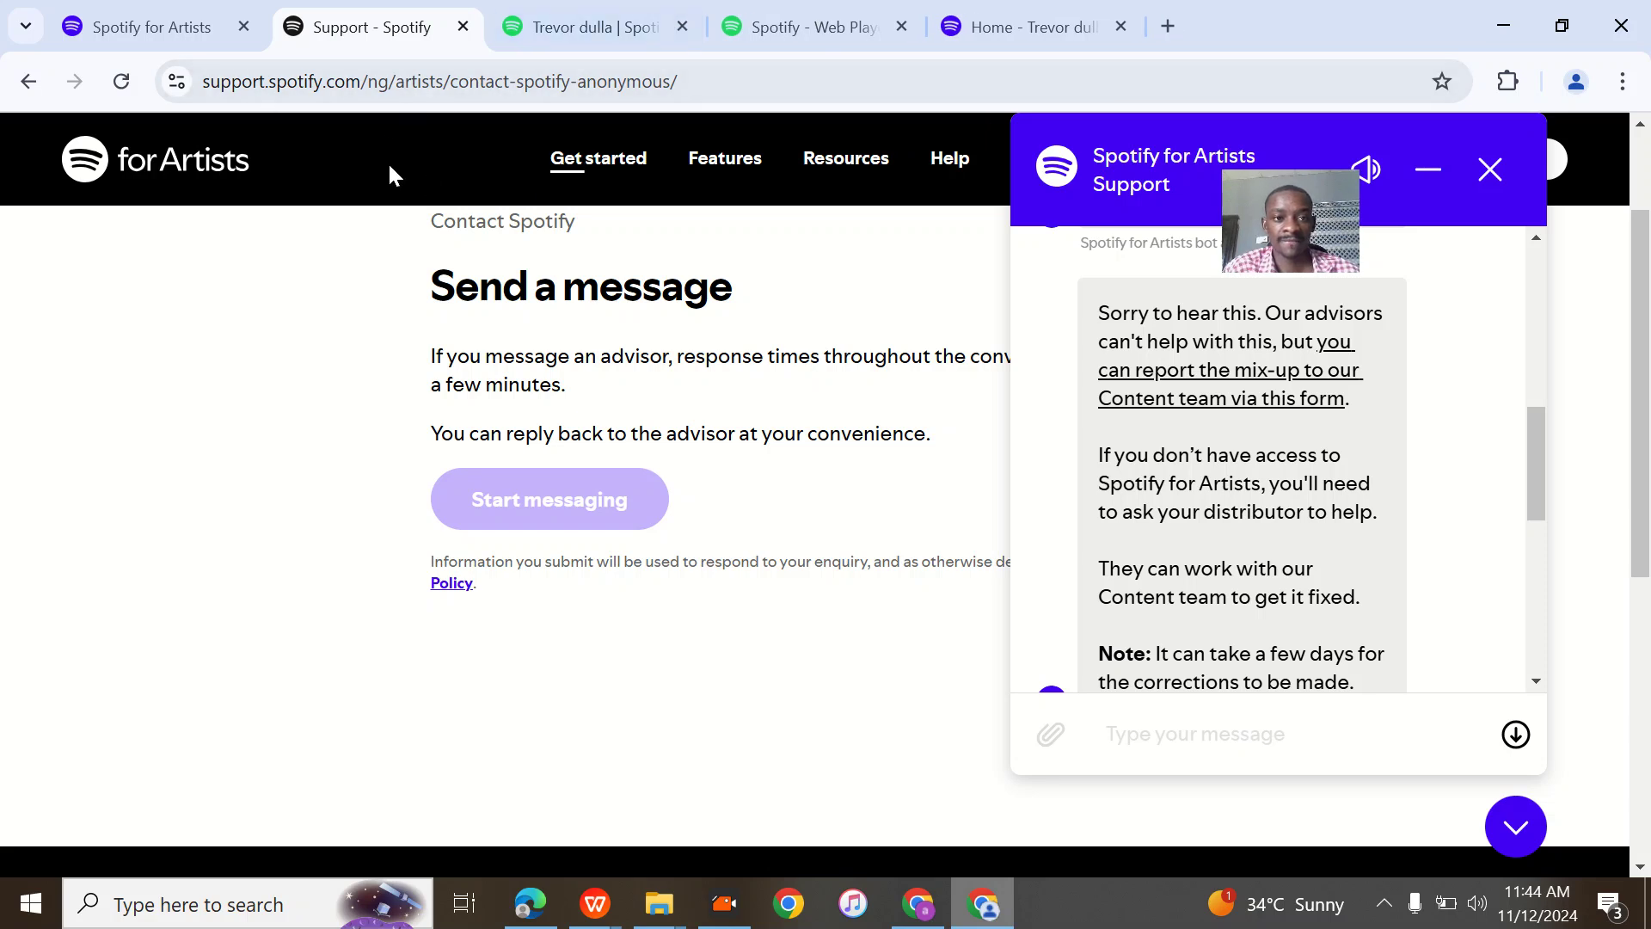
{"action": "left_click", "coordinate": [26, 81]}
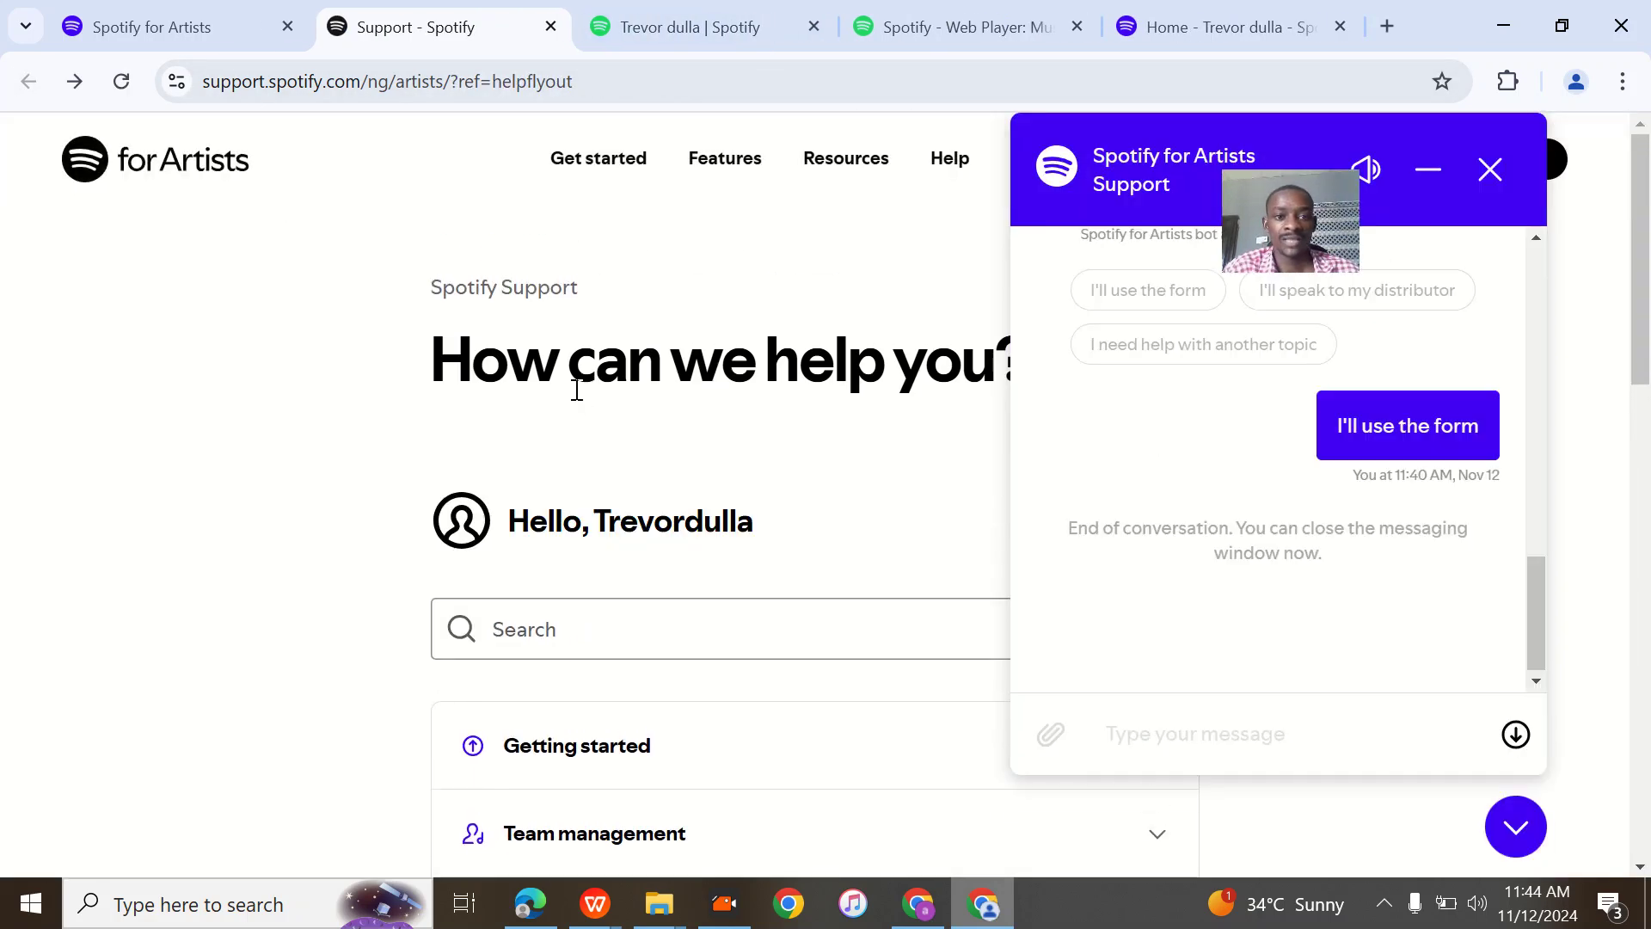
{"action": "left_click", "coordinate": [1491, 176]}
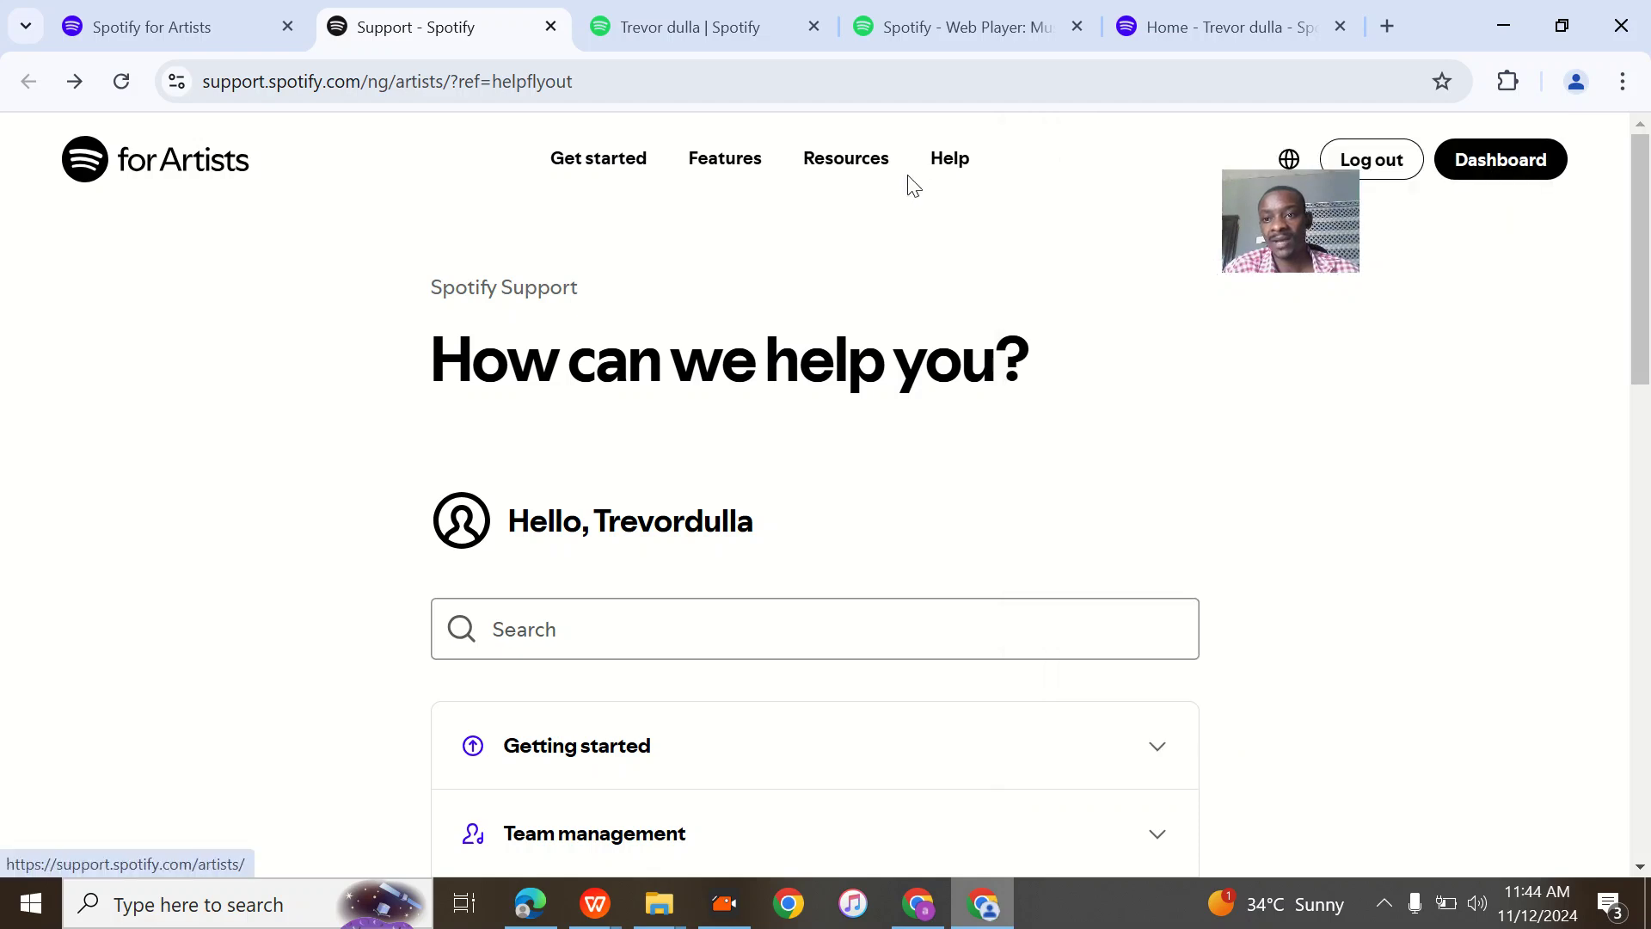
Copy the team roster URL and load it in the Support tab as well.
{"action": "left_click", "coordinate": [208, 17]}
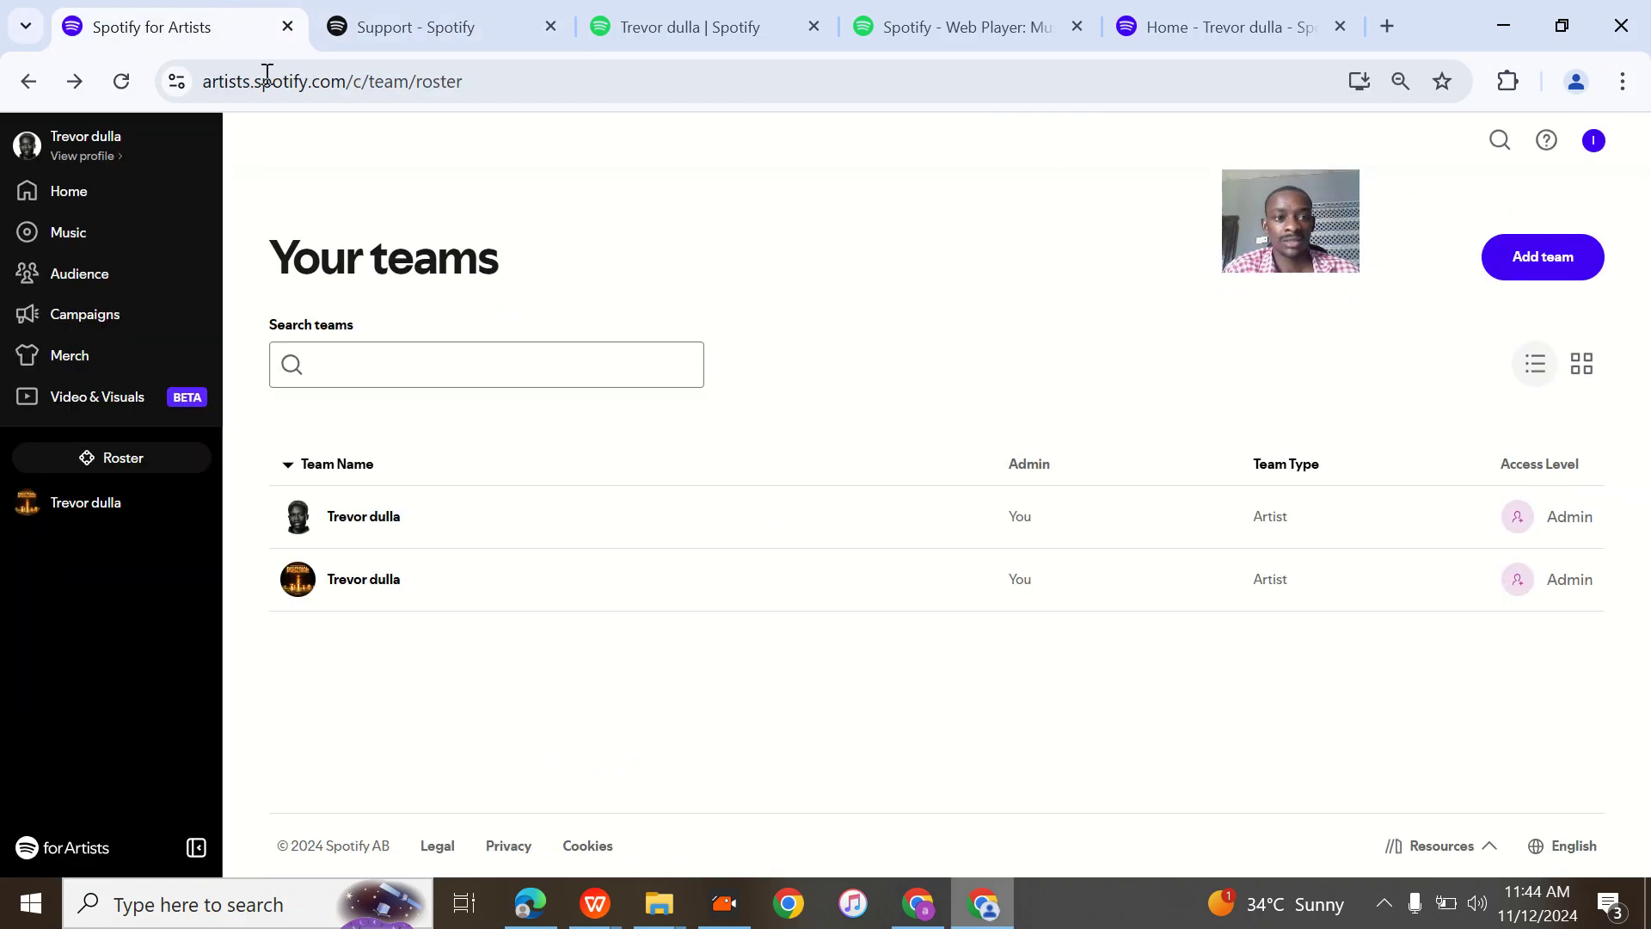
{"action": "left_click", "coordinate": [403, 86]}
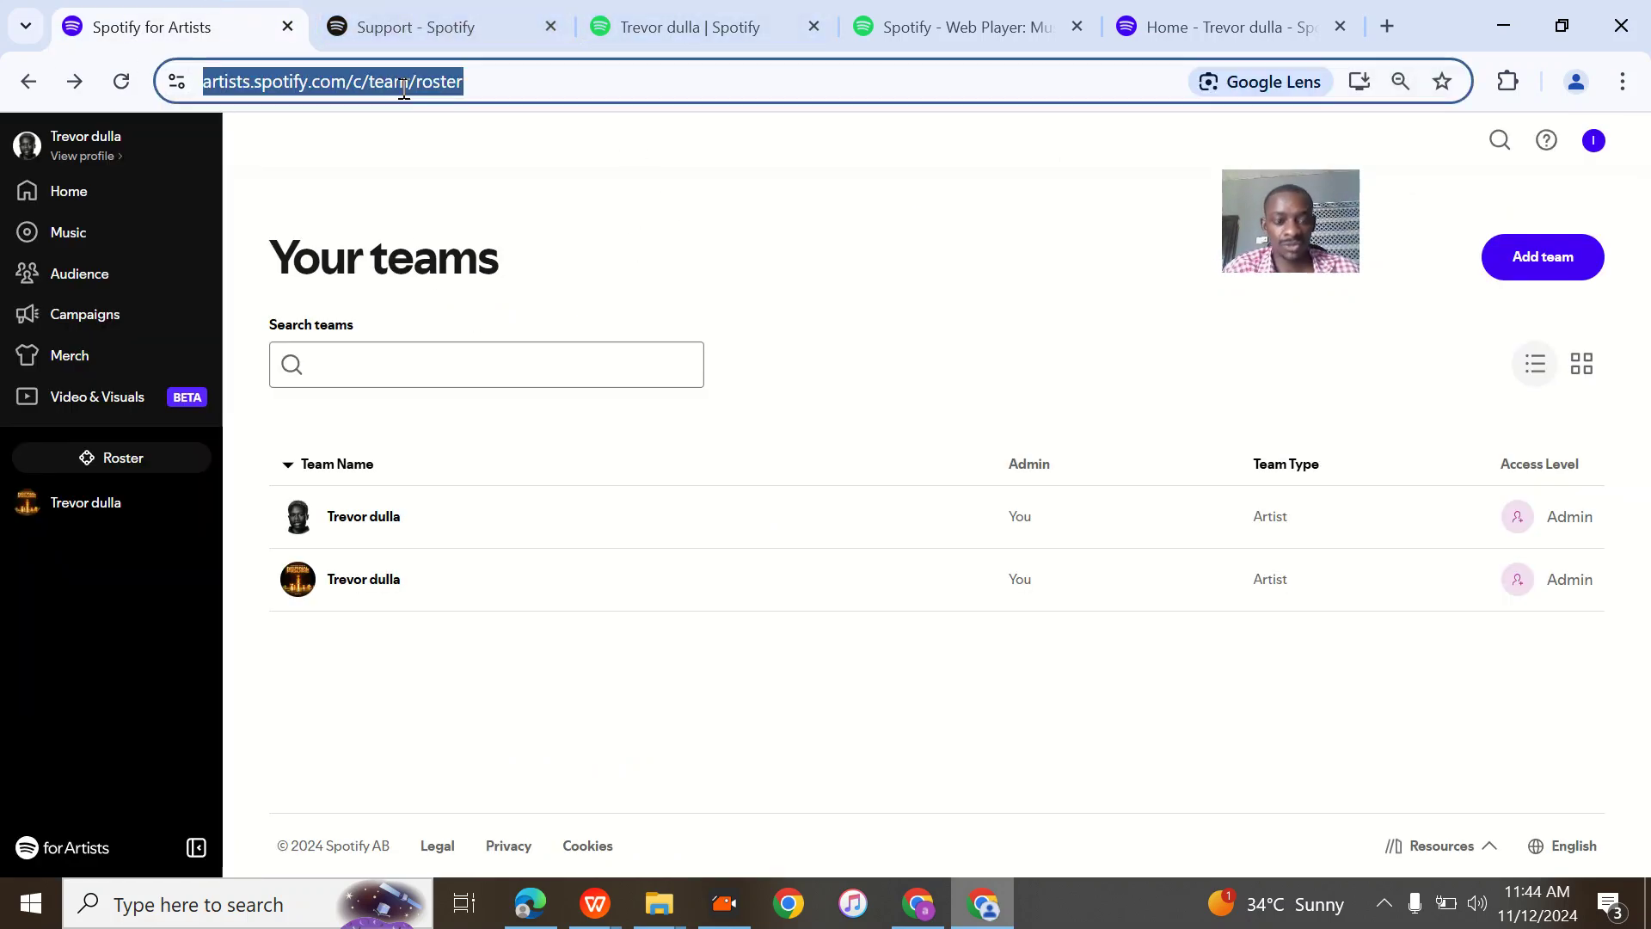
{"action": "key", "text": "ctrl+c"}
{"action": "left_click", "coordinate": [404, 27]}
{"action": "left_click", "coordinate": [465, 84]}
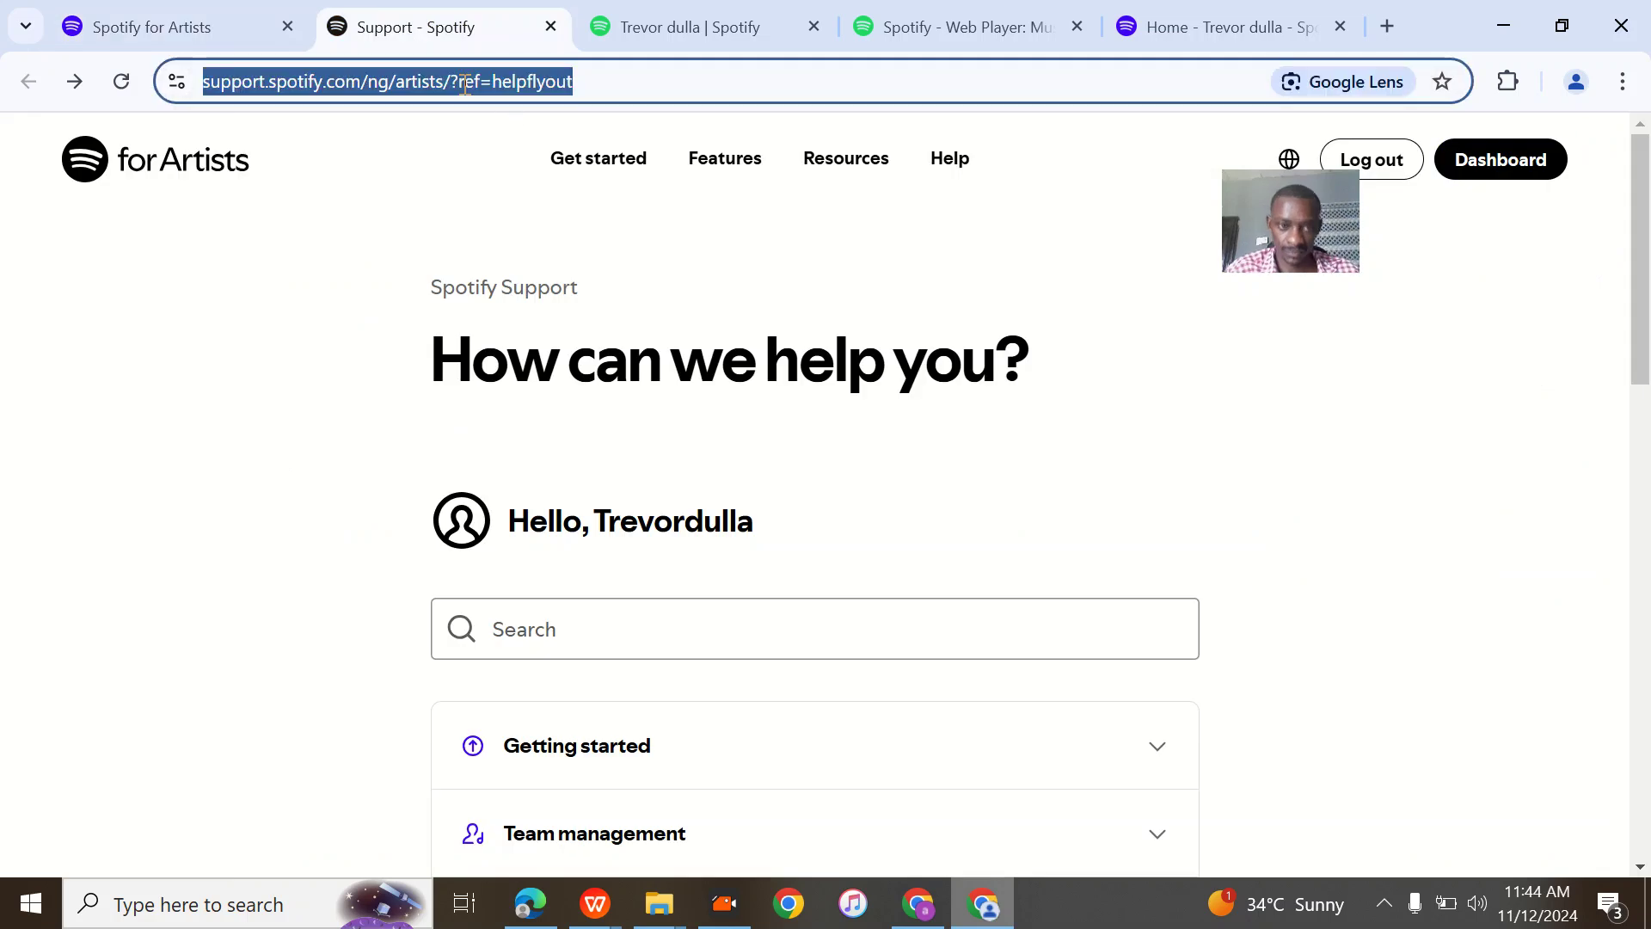
{"action": "key", "text": "ctrl+v"}
{"action": "key", "text": "Return"}
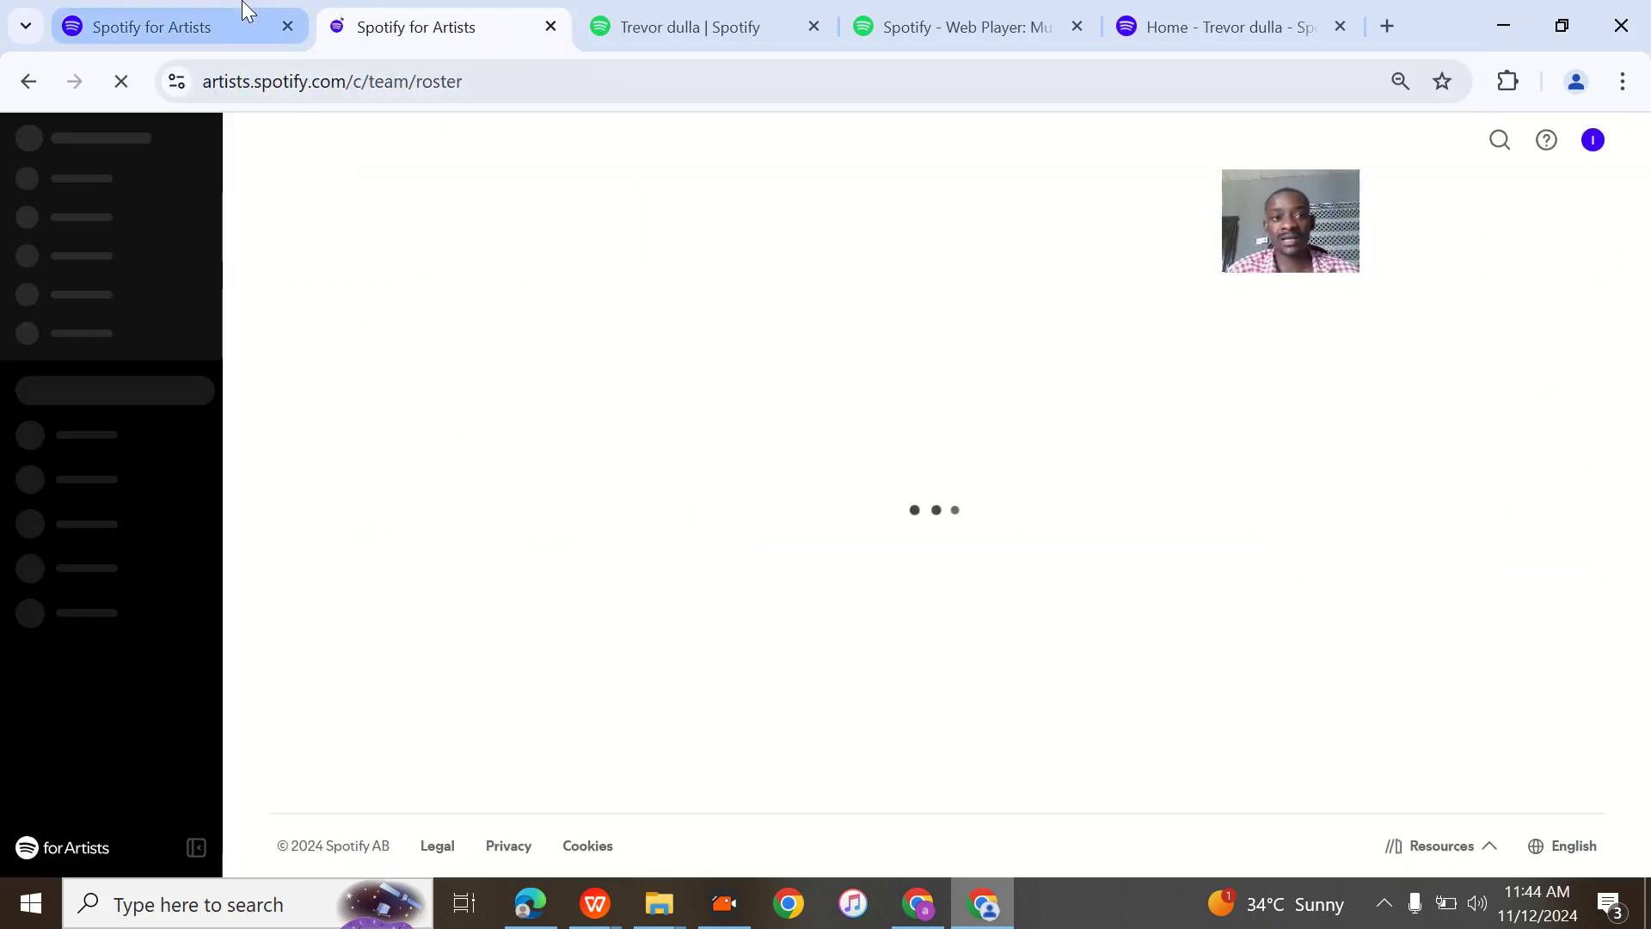
{"action": "left_click", "coordinate": [182, 23]}
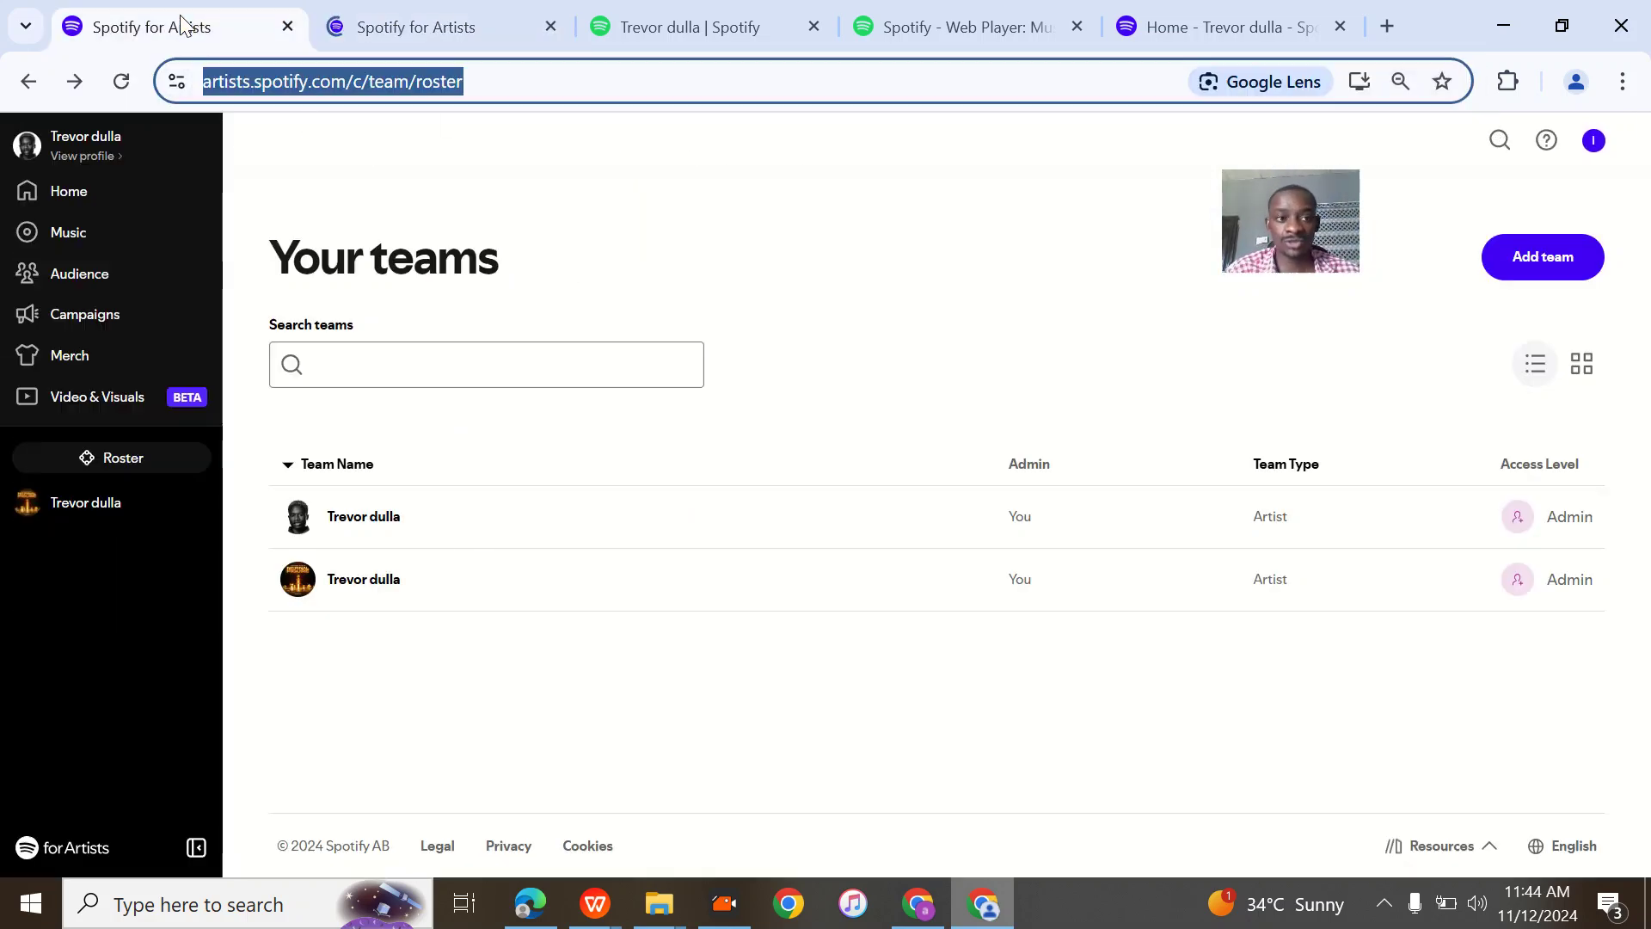
{"action": "left_click", "coordinate": [102, 162]}
{"action": "left_click", "coordinate": [461, 28]}
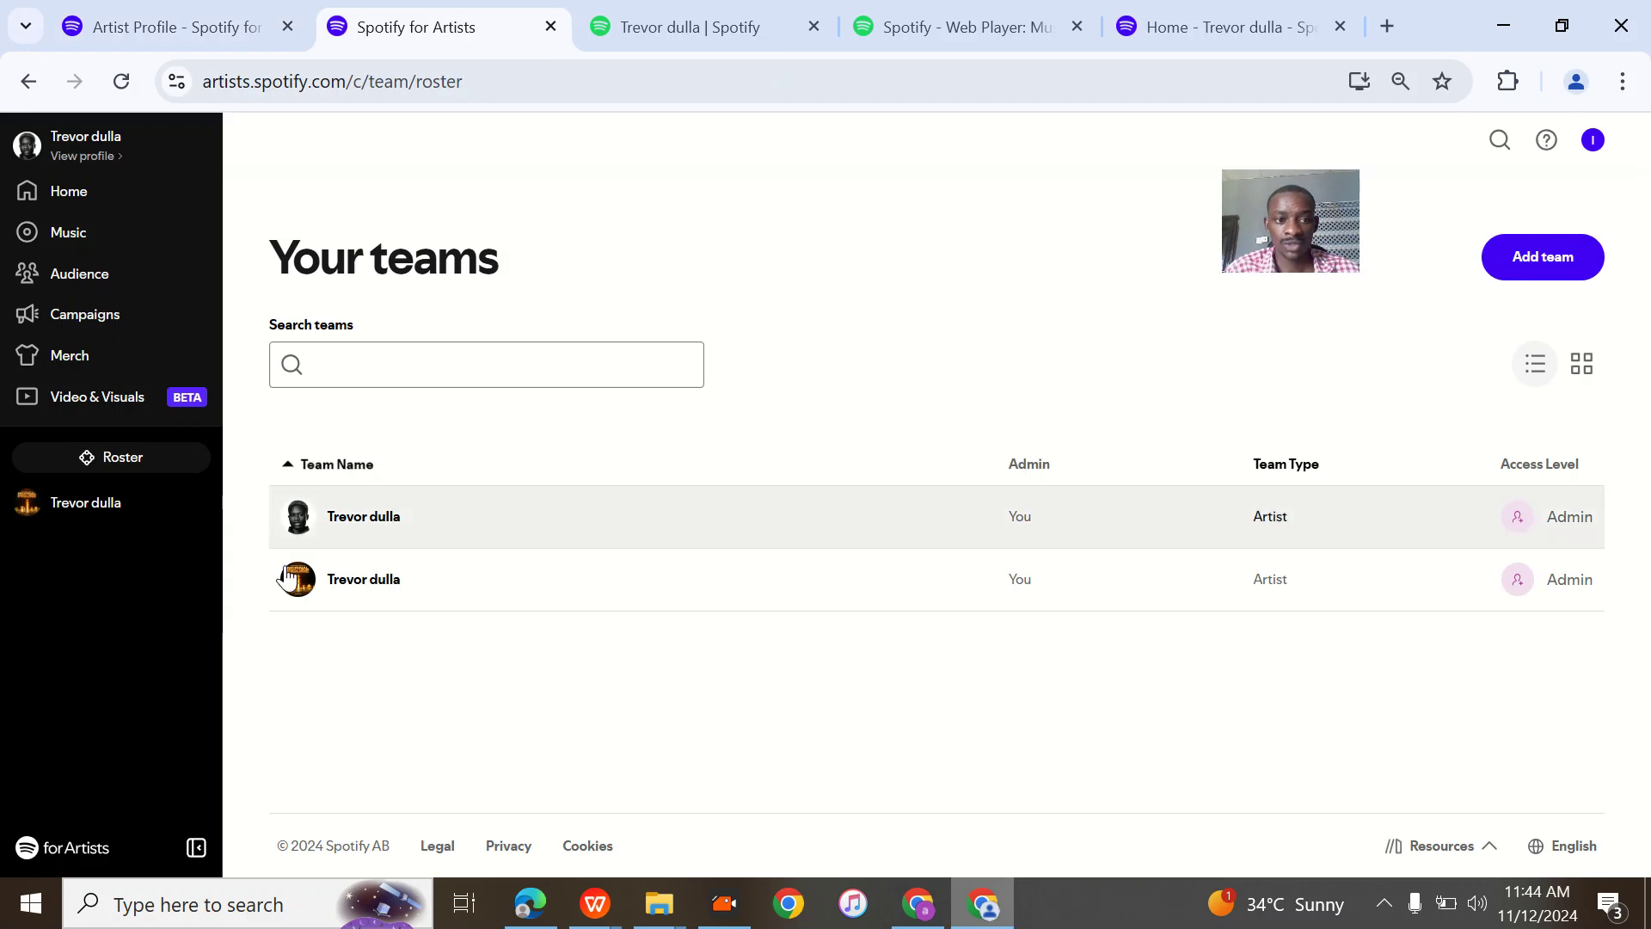
{"action": "left_click", "coordinate": [57, 512]}
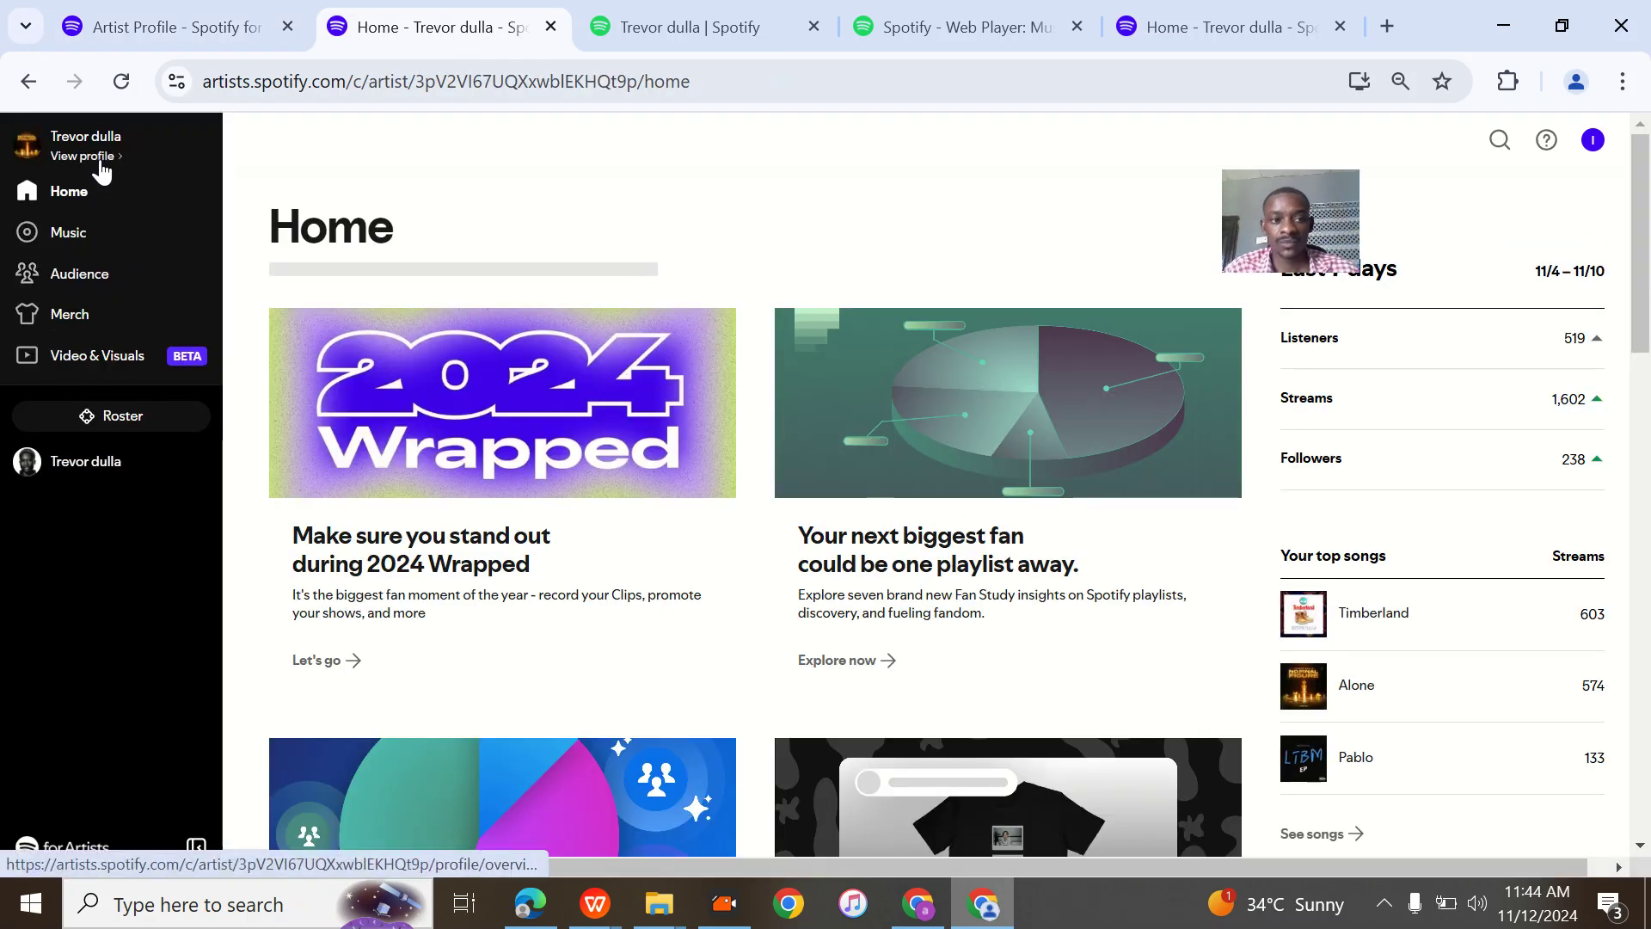
{"action": "left_click", "coordinate": [101, 165]}
{"action": "left_click", "coordinate": [175, 12]}
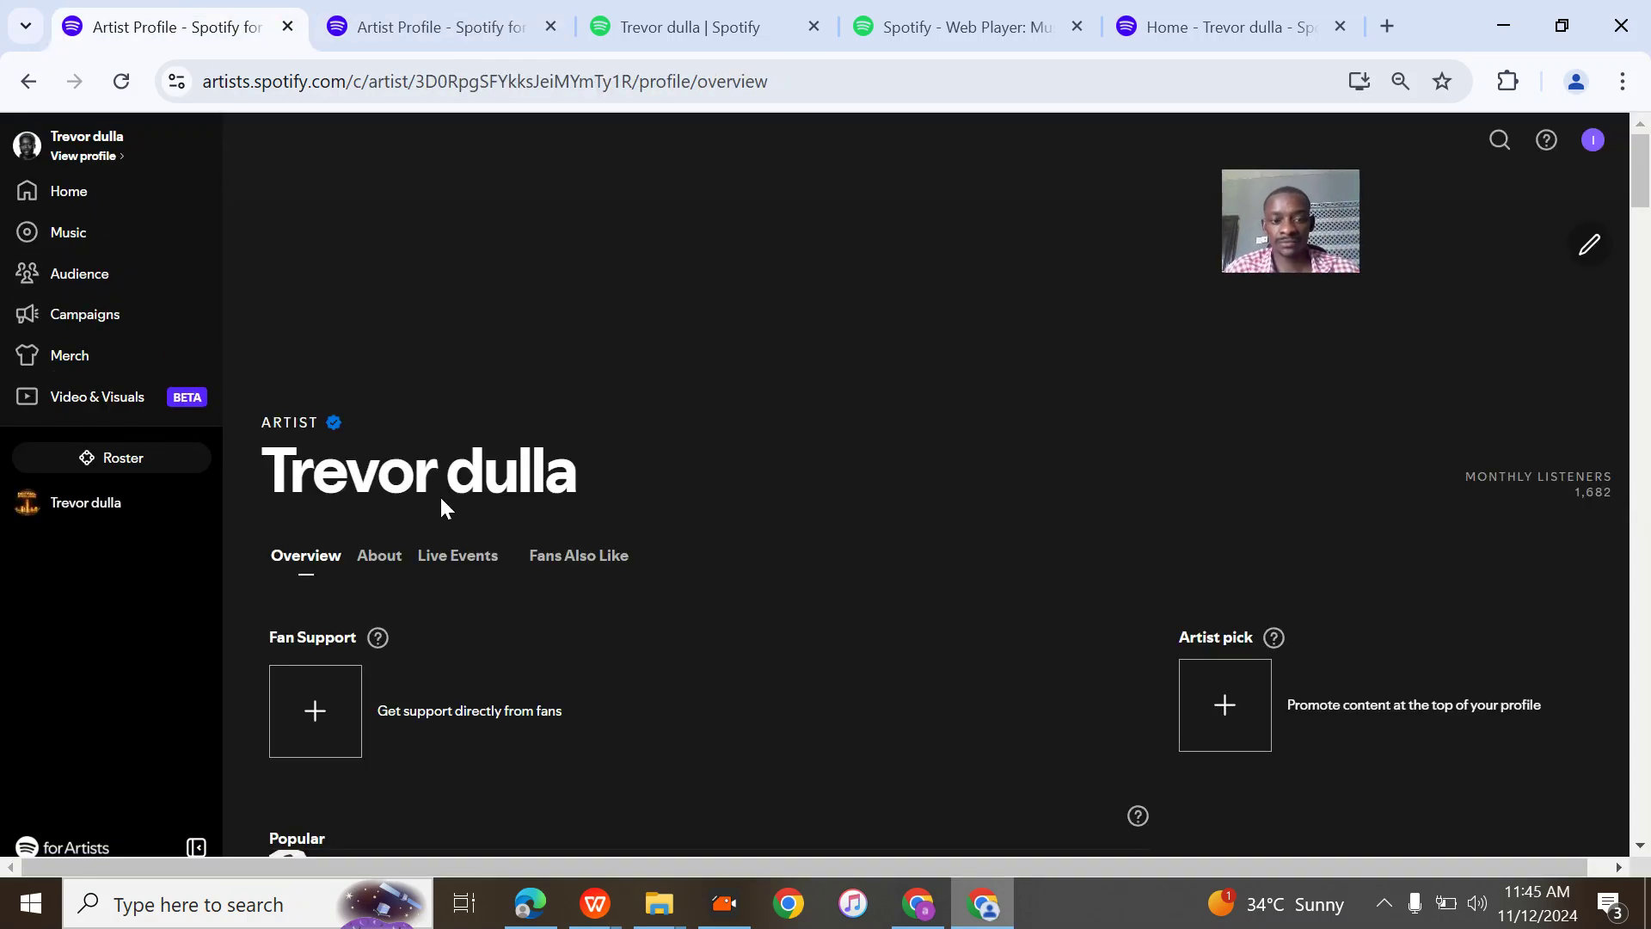
{"action": "left_click", "coordinate": [669, 12]}
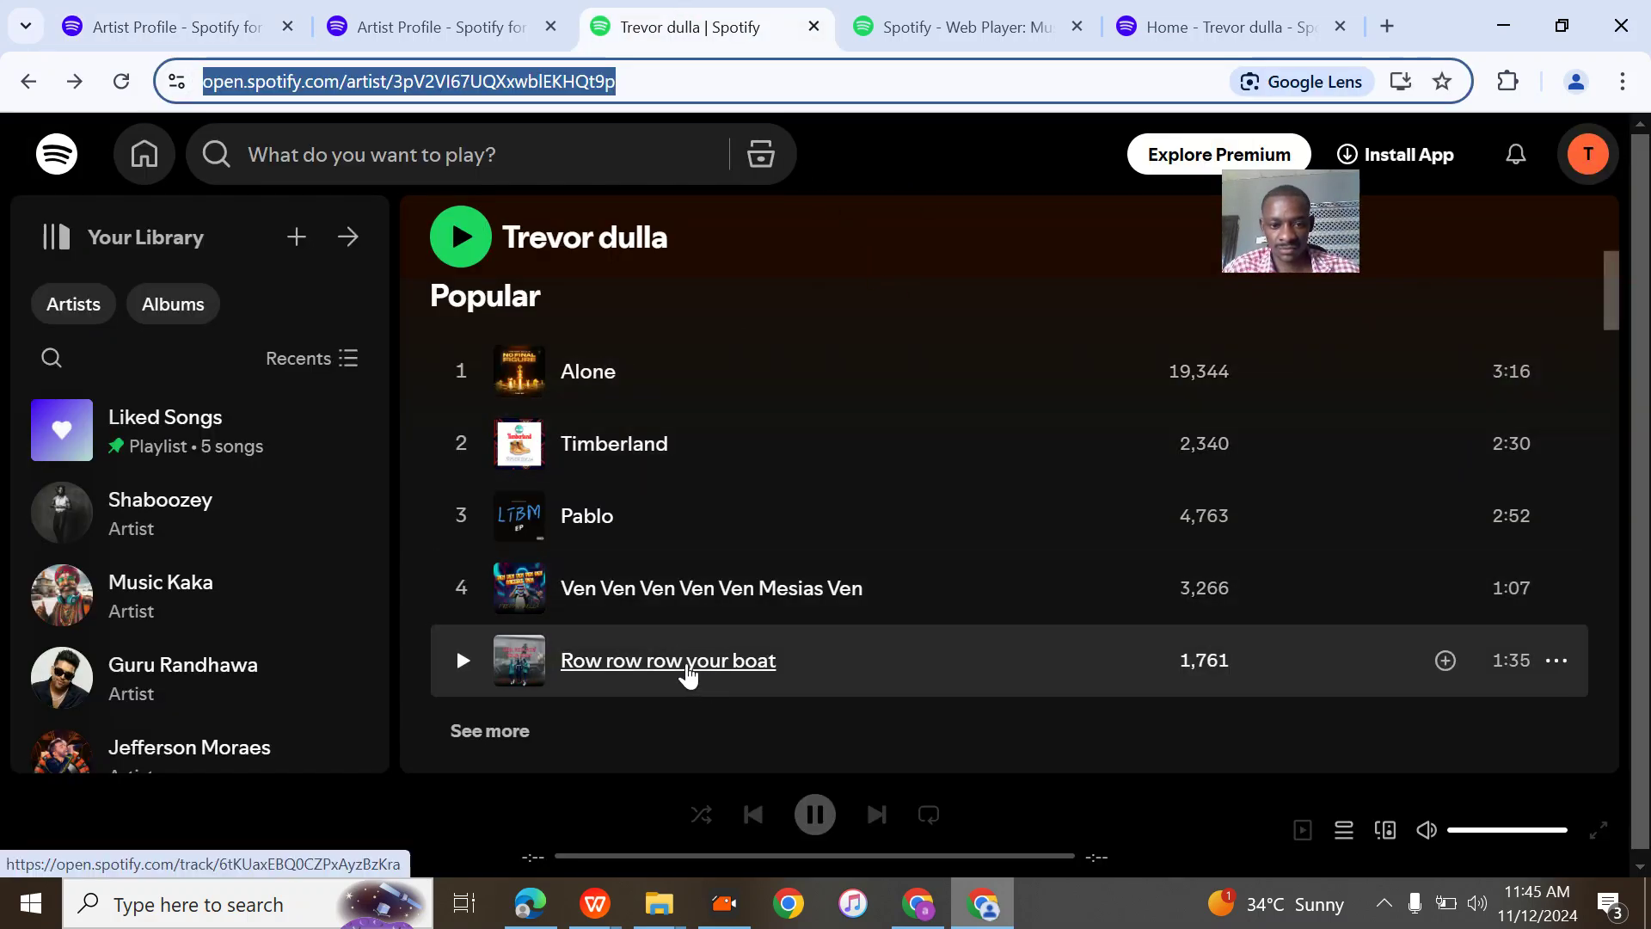
Search 'trevo', open the verified Trevor dulla artist page and check its right-click options menu.
{"action": "left_click", "coordinate": [489, 156]}
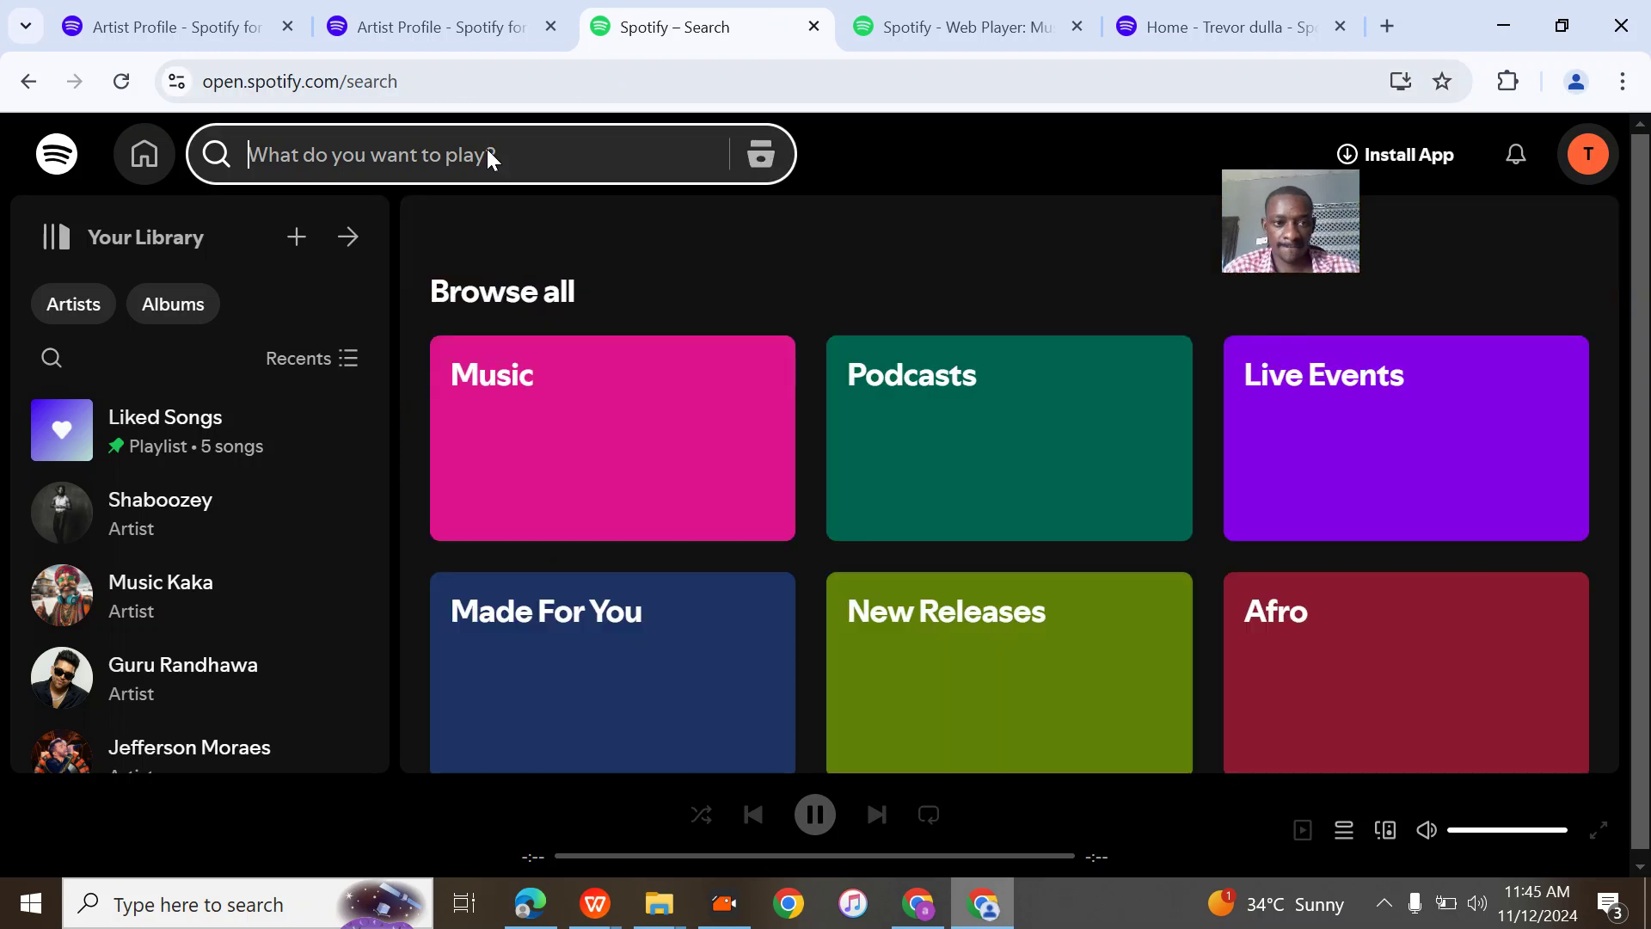
{"action": "type", "text": "trevor"}
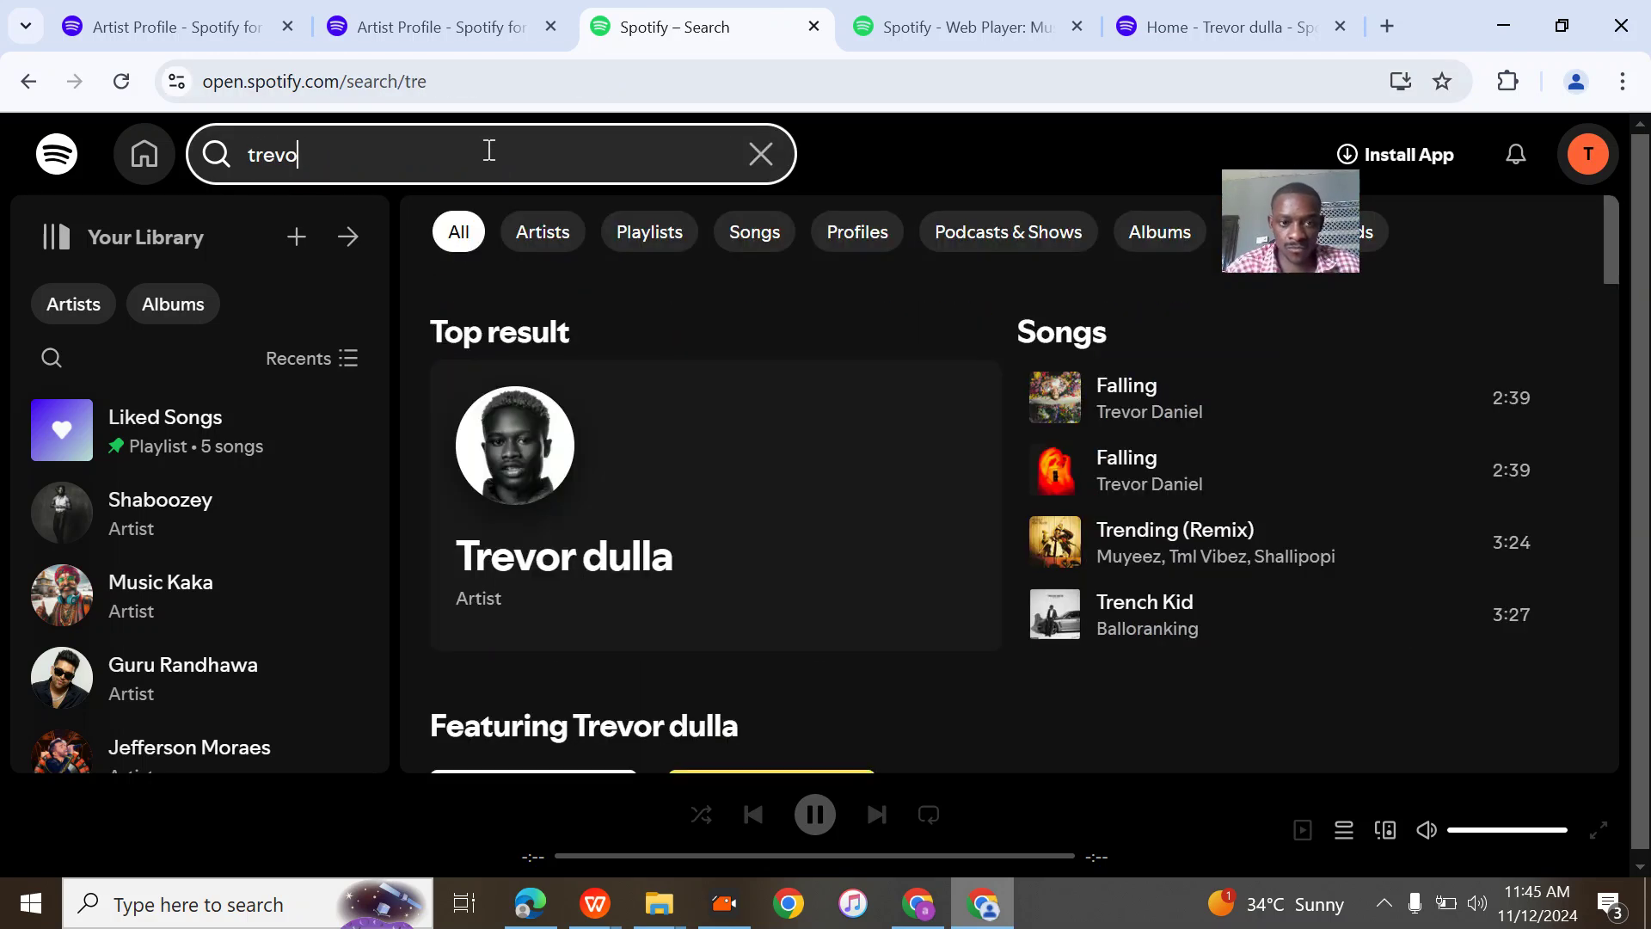
{"action": "left_click", "coordinate": [589, 570]}
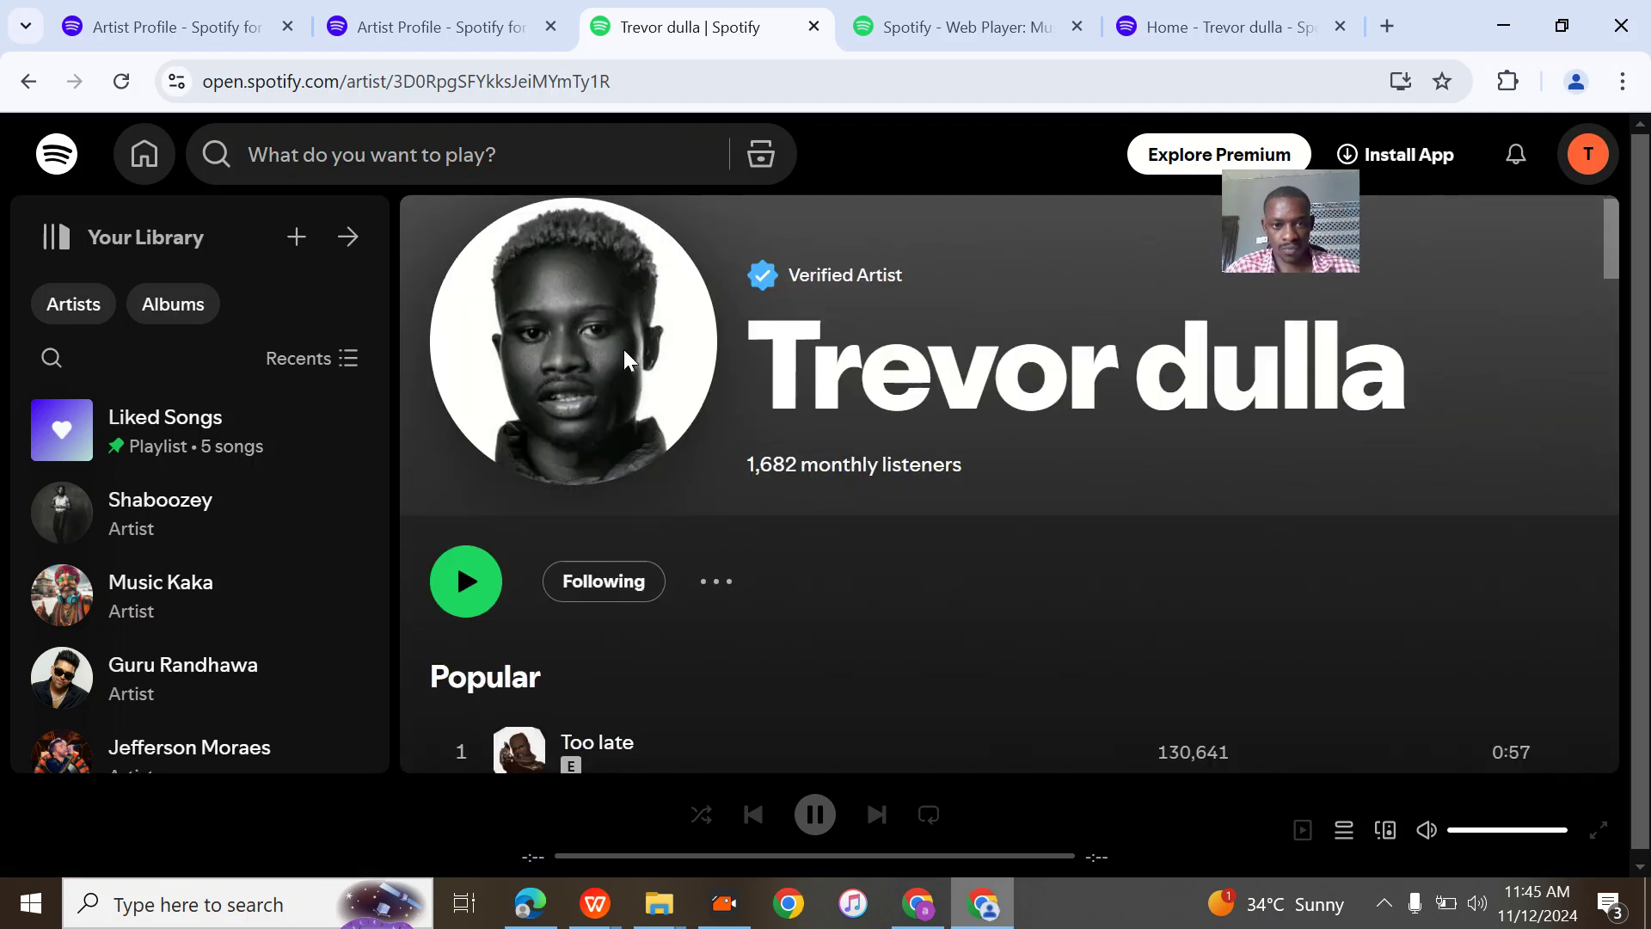
{"action": "right_click", "coordinate": [623, 421]}
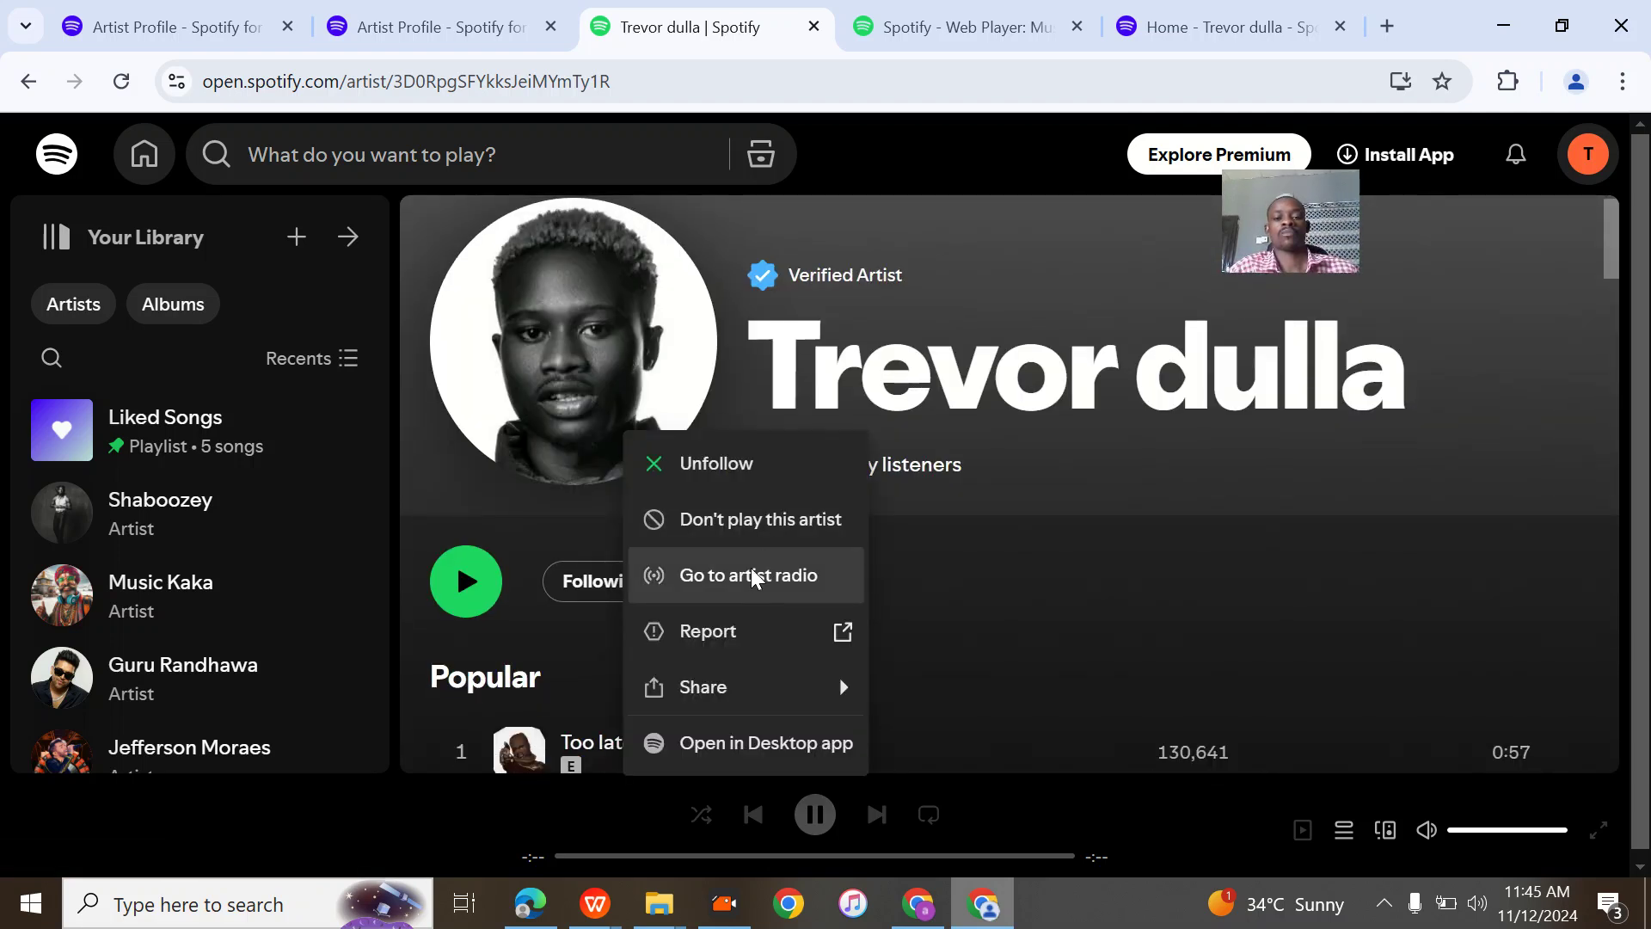
{"action": "left_click", "coordinate": [525, 397]}
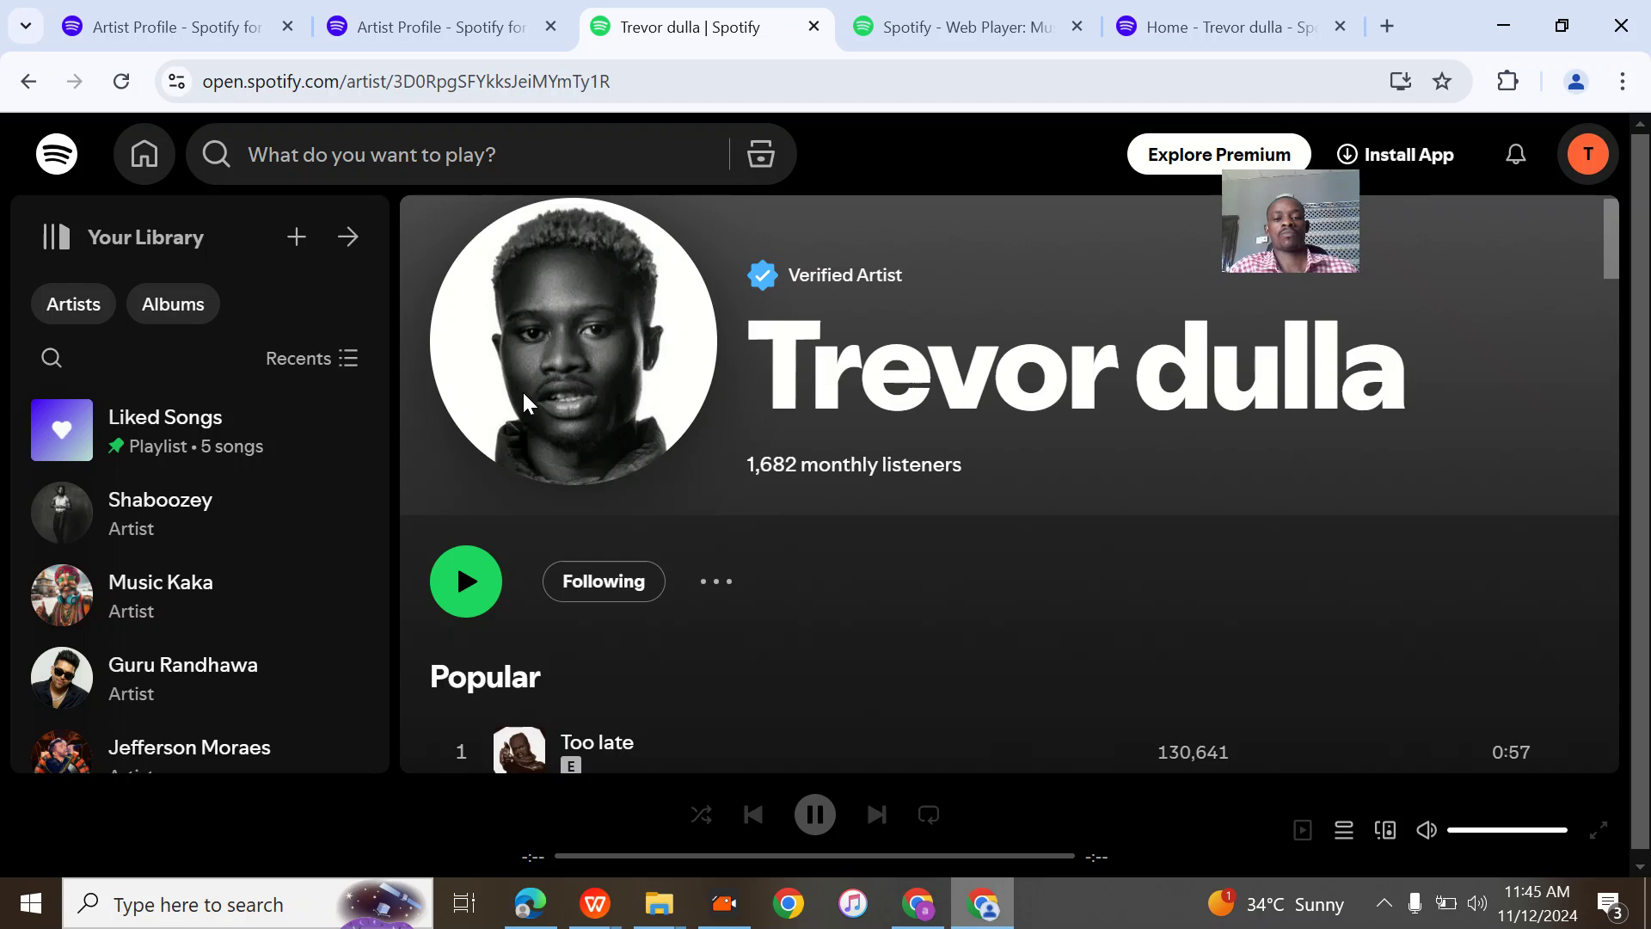
{"action": "right_click", "coordinate": [524, 328]}
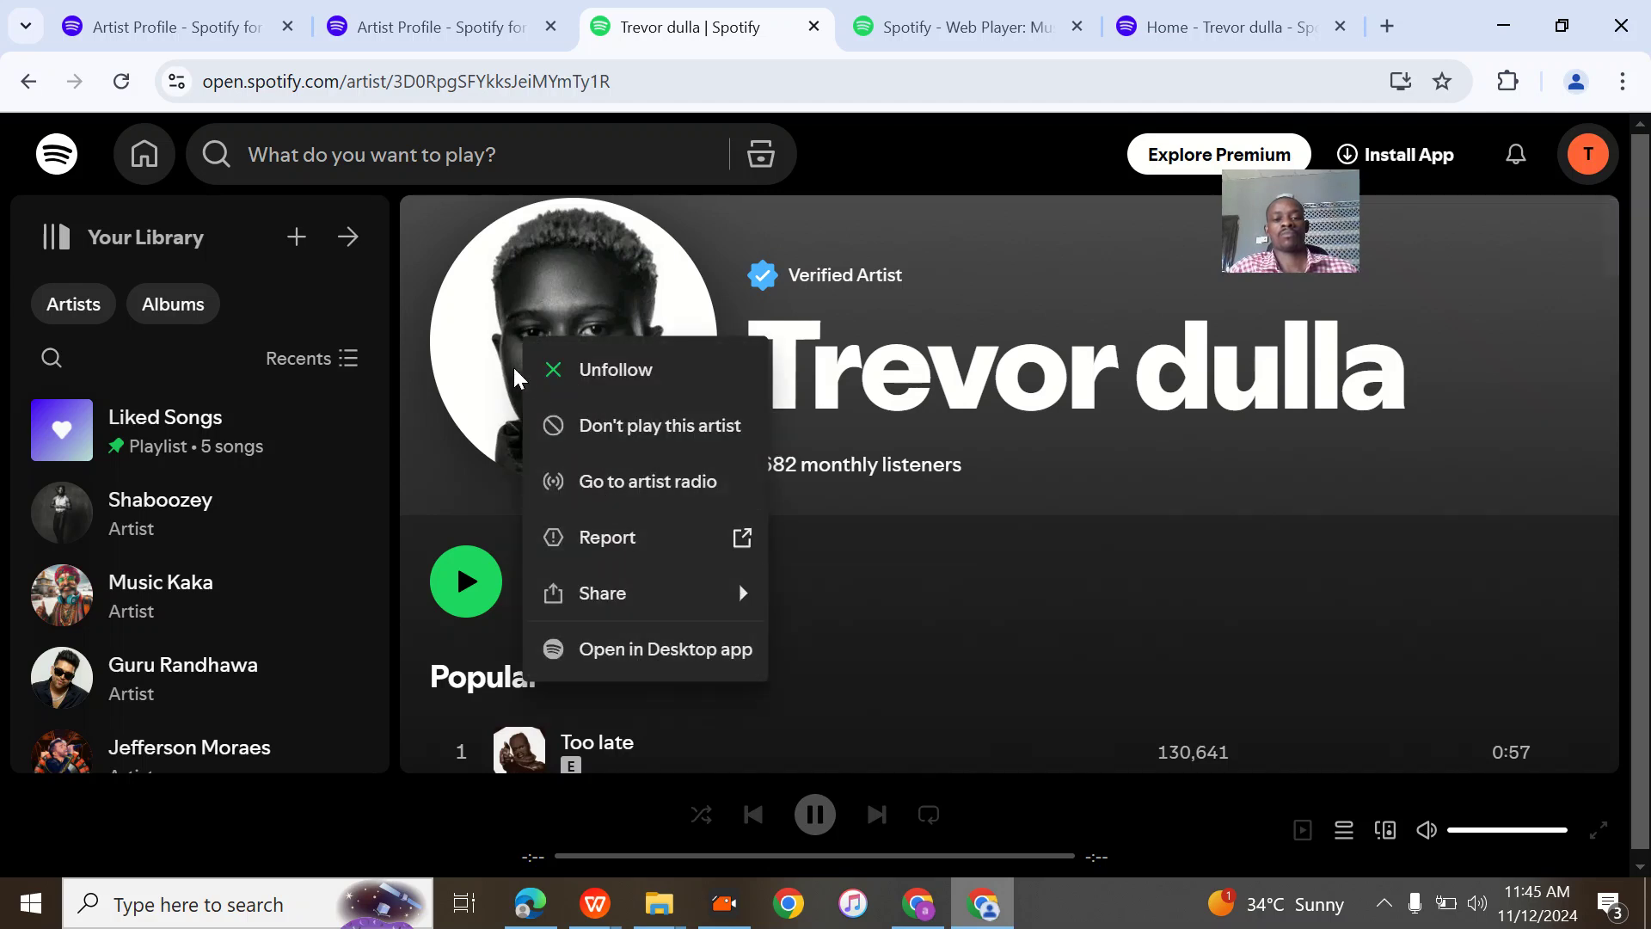
{"action": "left_click", "coordinate": [504, 358]}
{"action": "left_click", "coordinate": [486, 30]}
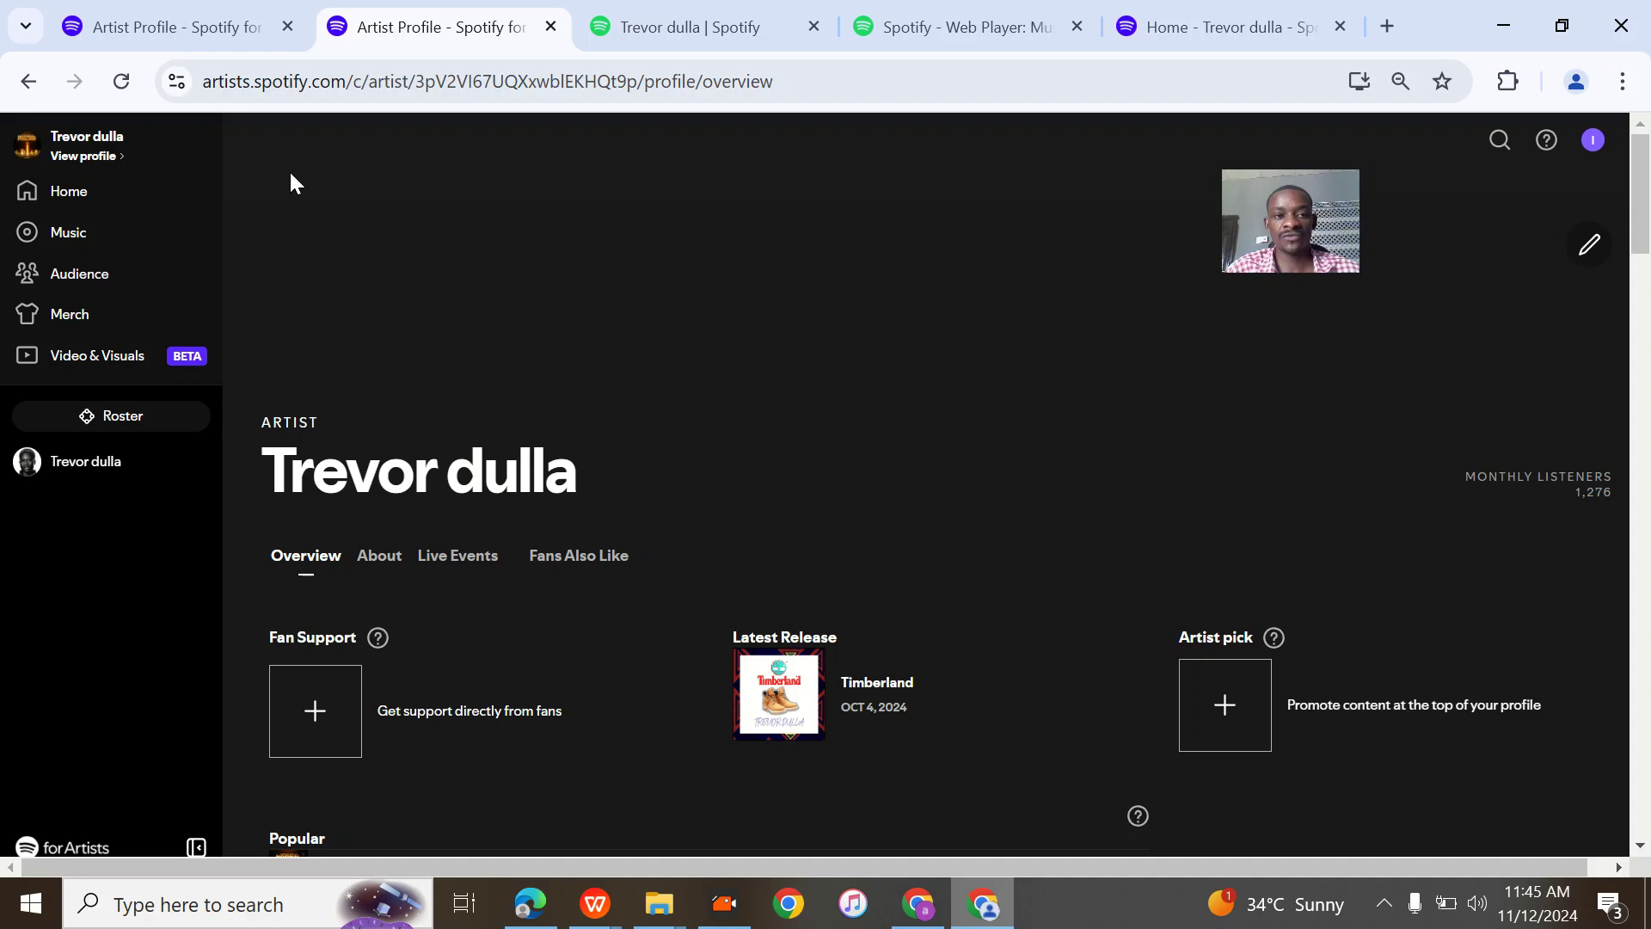
{"action": "left_click", "coordinate": [172, 26]}
{"action": "scroll", "coordinate": [275, 395], "scroll_direction": "down", "scroll_amount": 3}
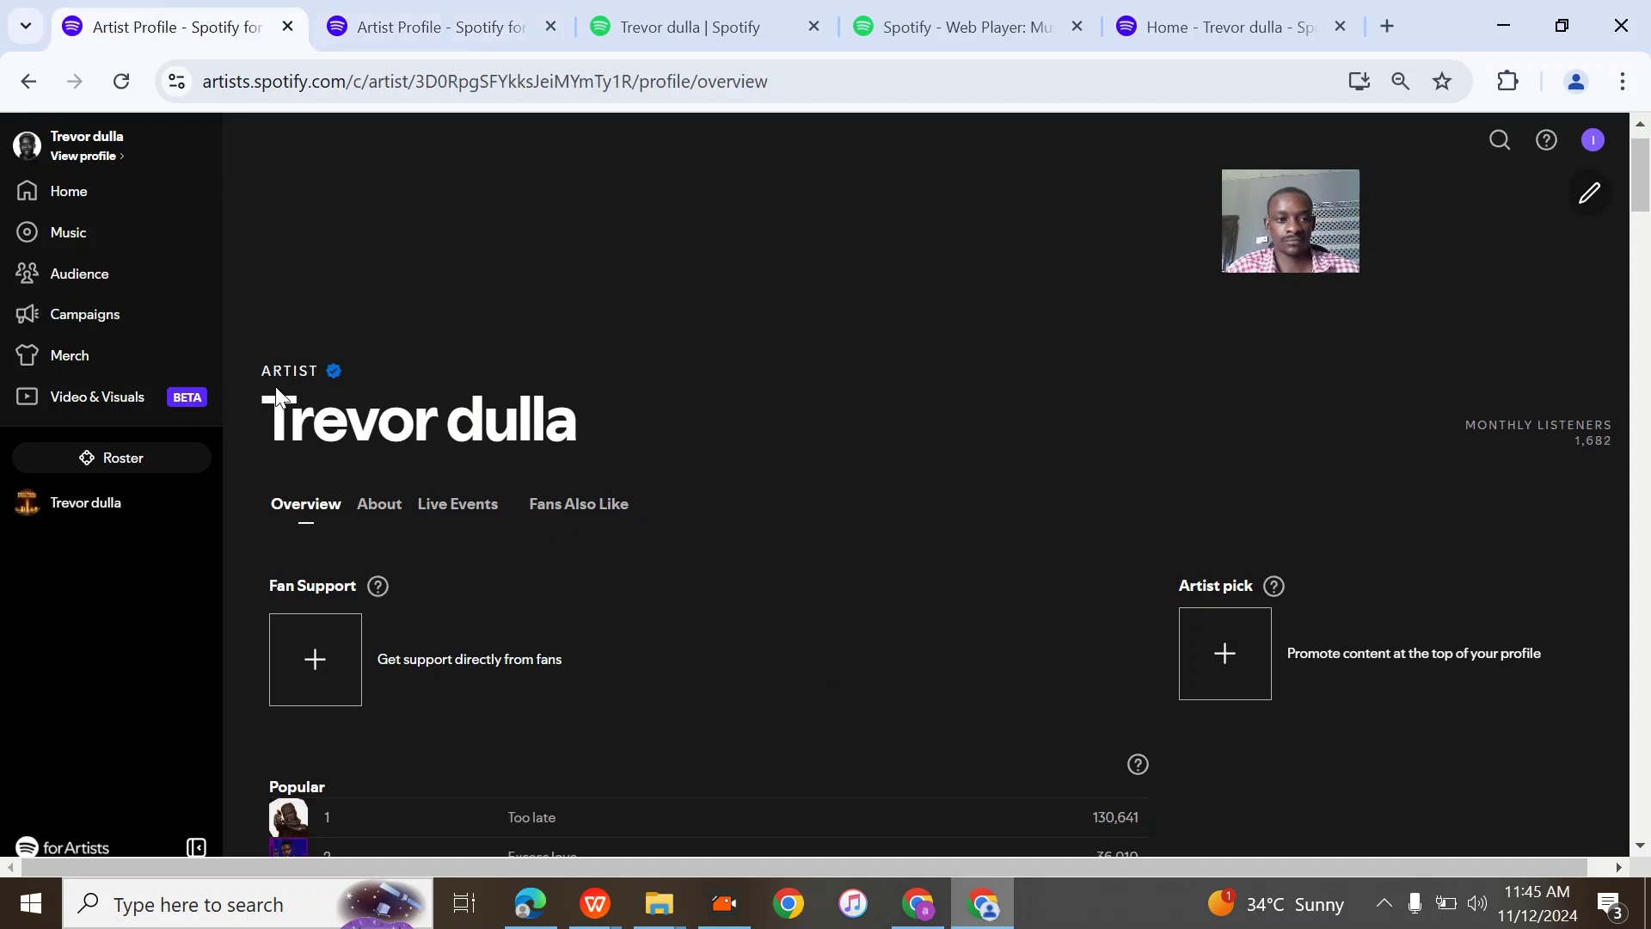
{"action": "scroll", "coordinate": [275, 395], "scroll_direction": "up", "scroll_amount": 3}
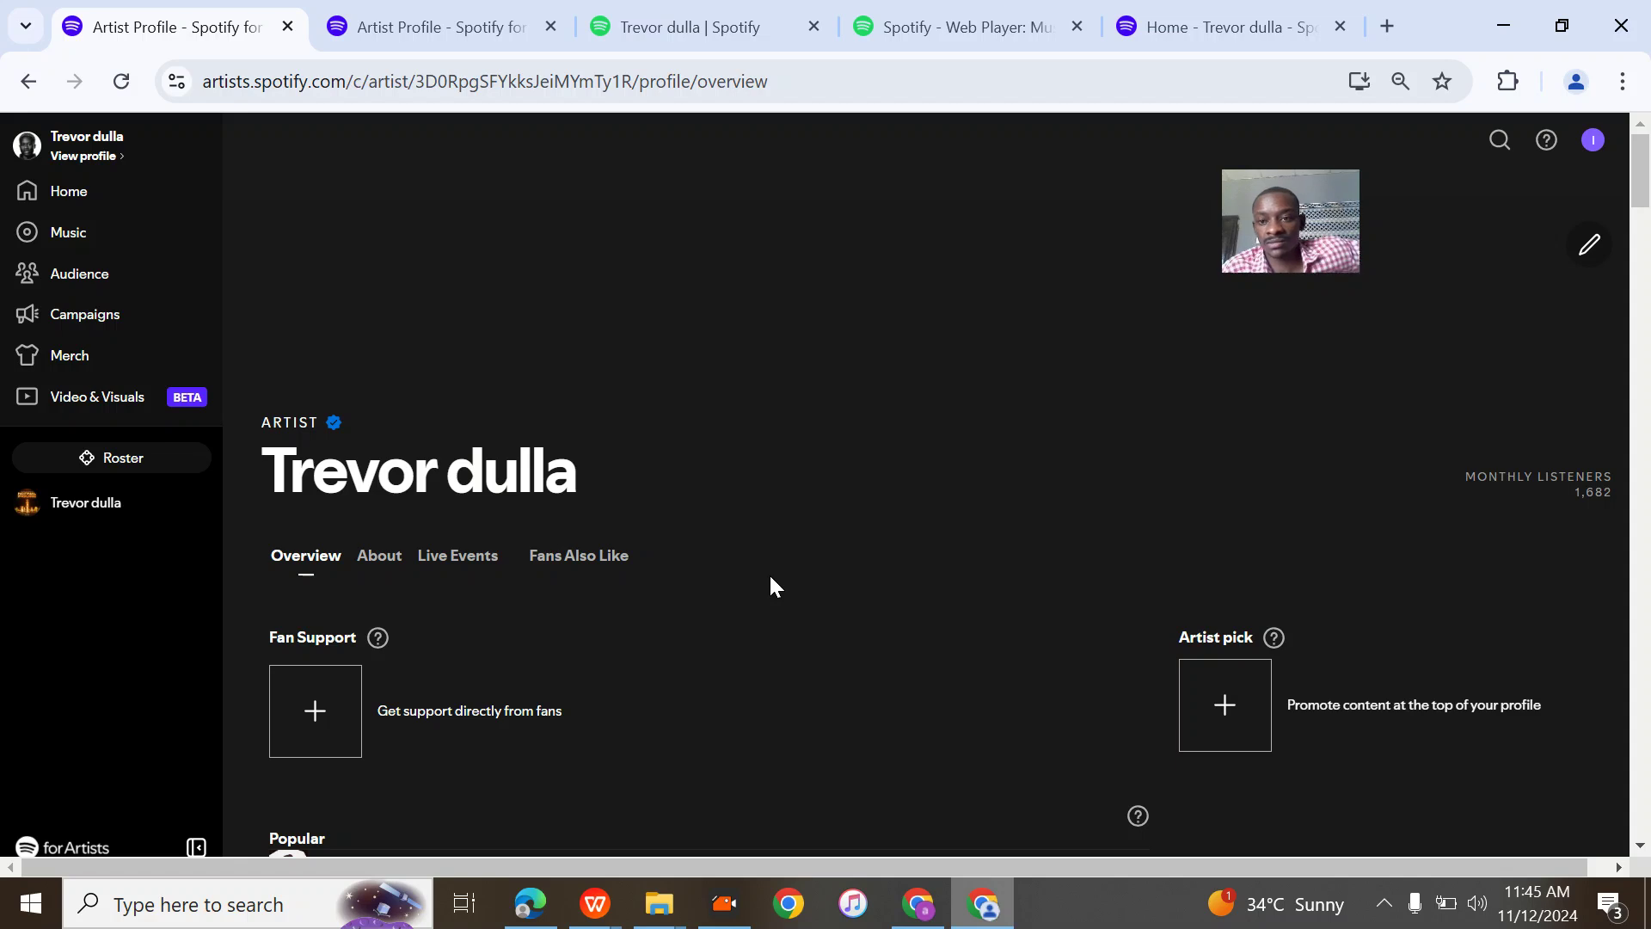
{"action": "left_click", "coordinate": [460, 19]}
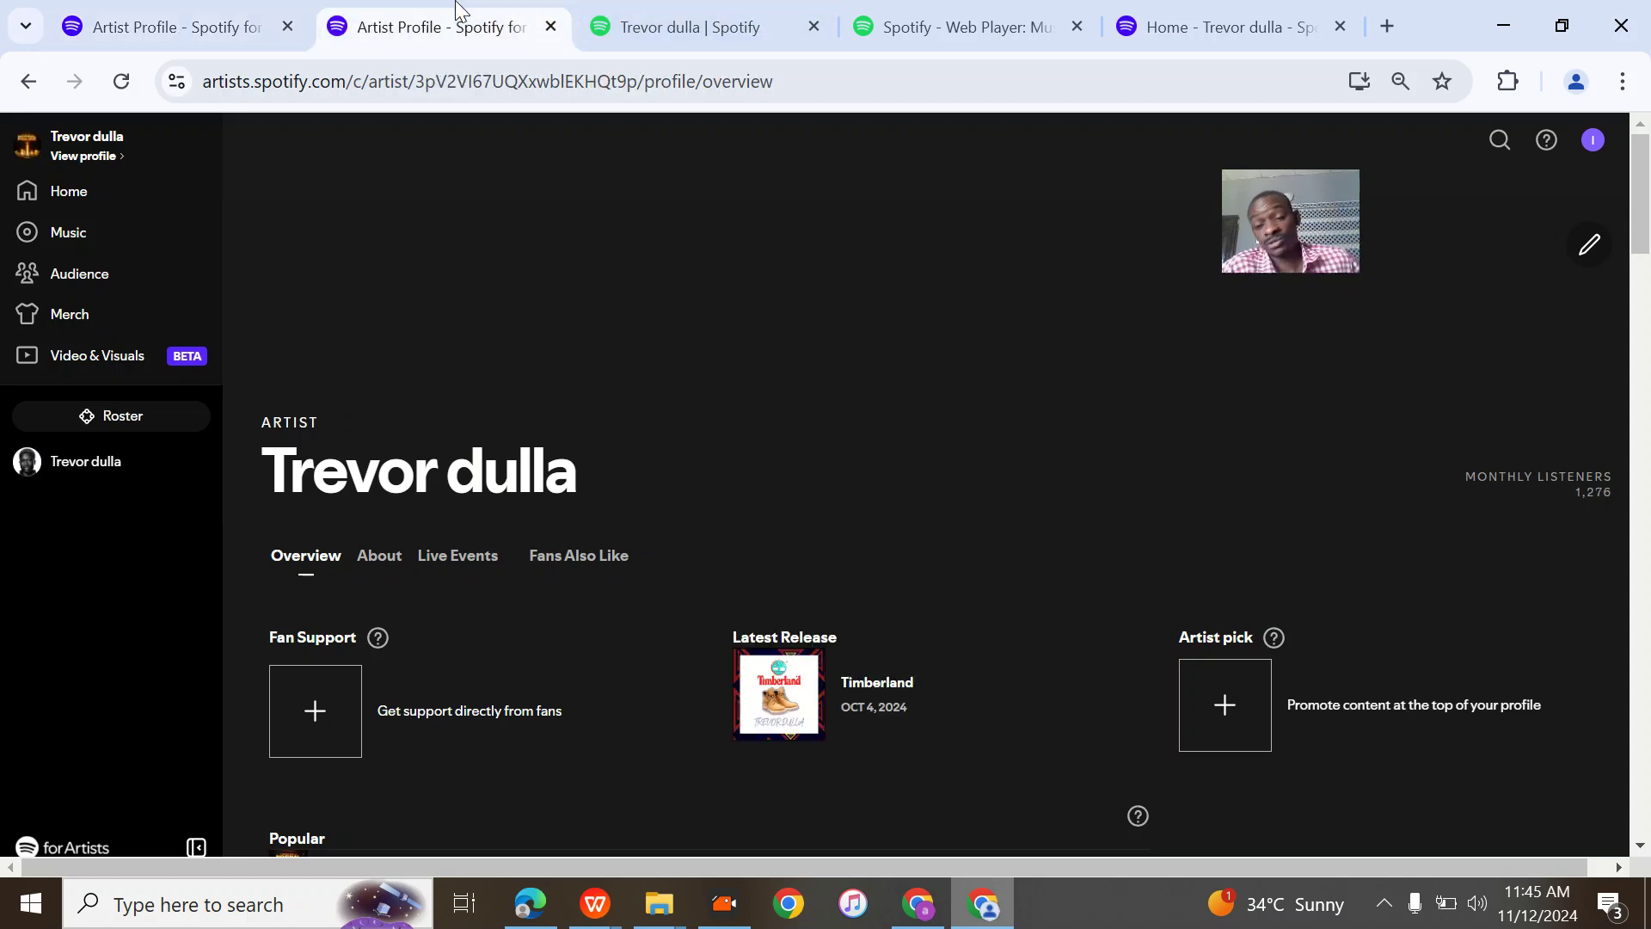
{"action": "left_click", "coordinate": [632, 15]}
{"action": "left_click", "coordinate": [444, 12]}
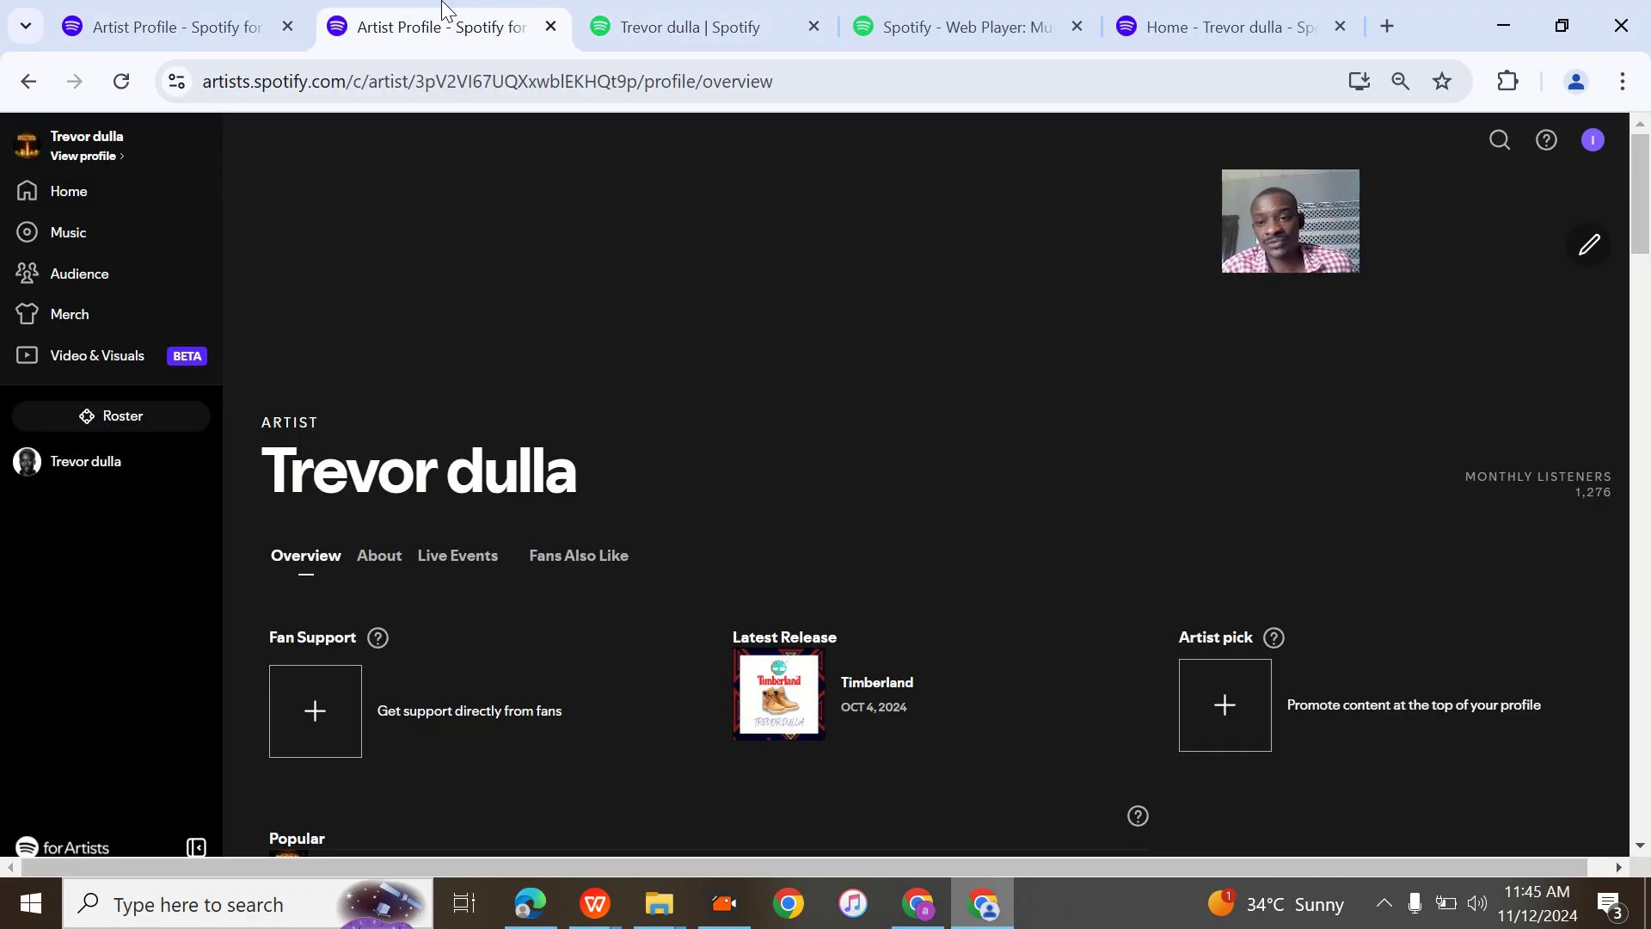